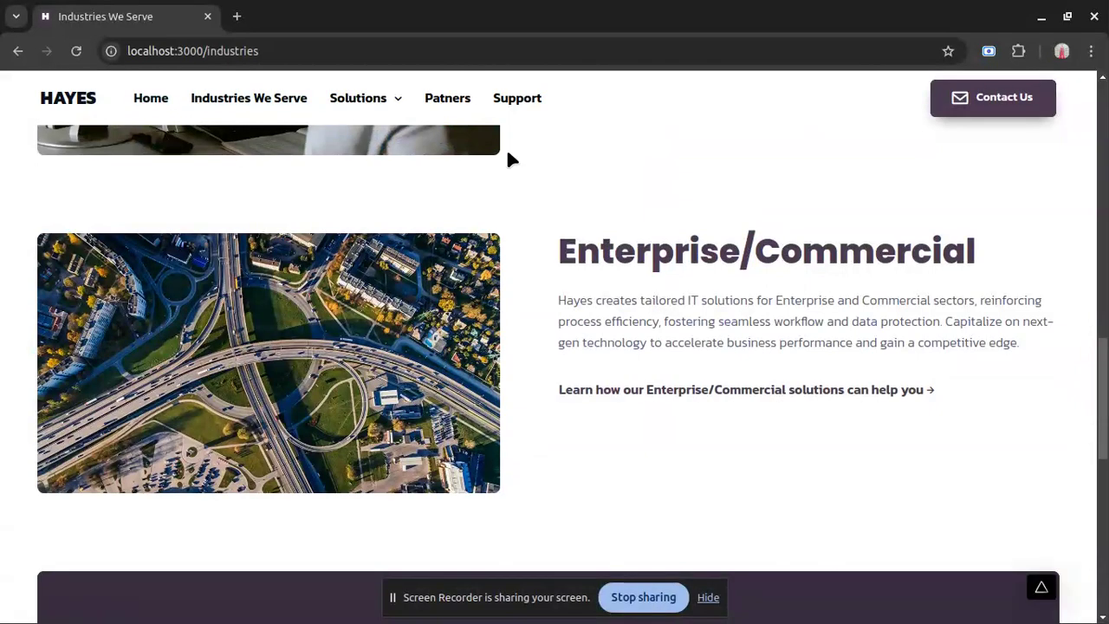
Open the Hayes site's home page and review its content from start to end at 80% page zoom.
click(156, 103)
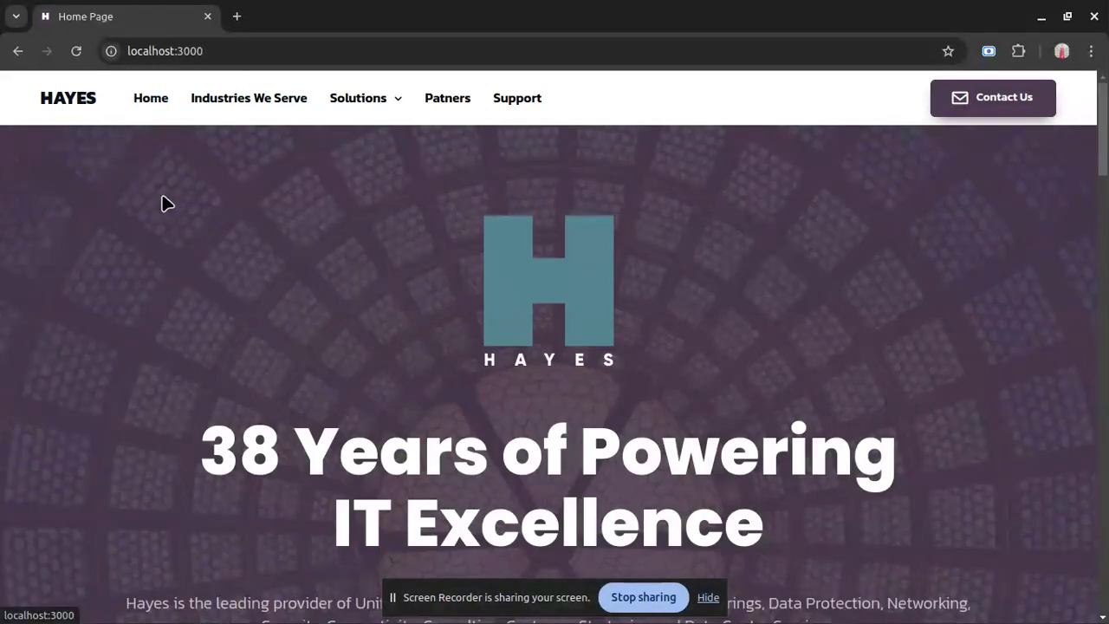
scroll(167, 203, down, 10)
scroll(185, 233, down, 20)
scroll(184, 233, up, 20)
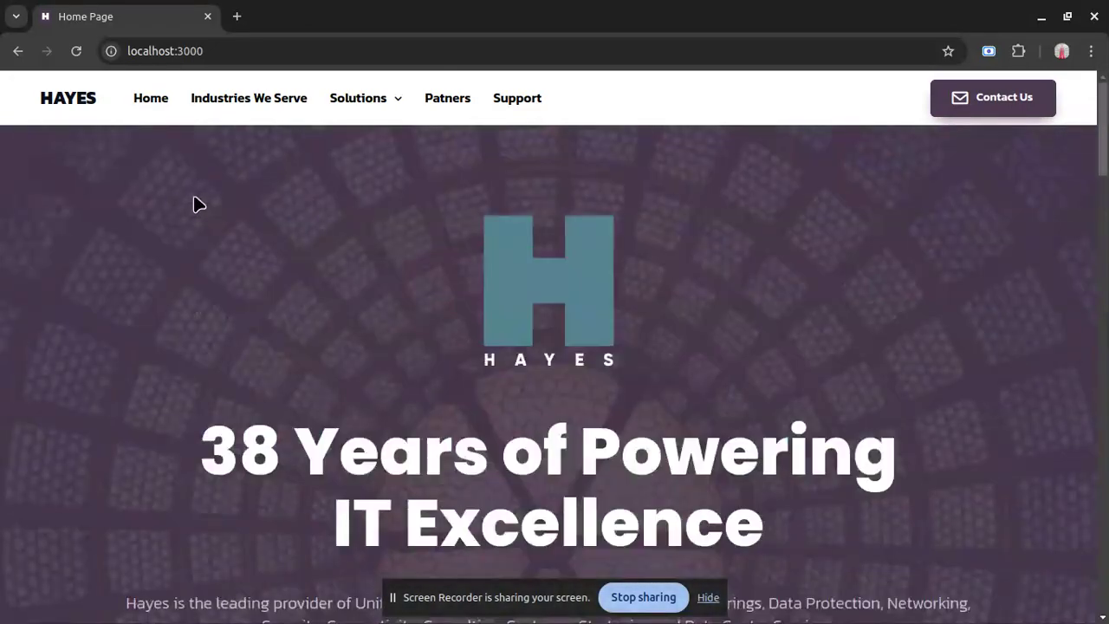
key(ctrl+minus)
key(ctrl+minus)
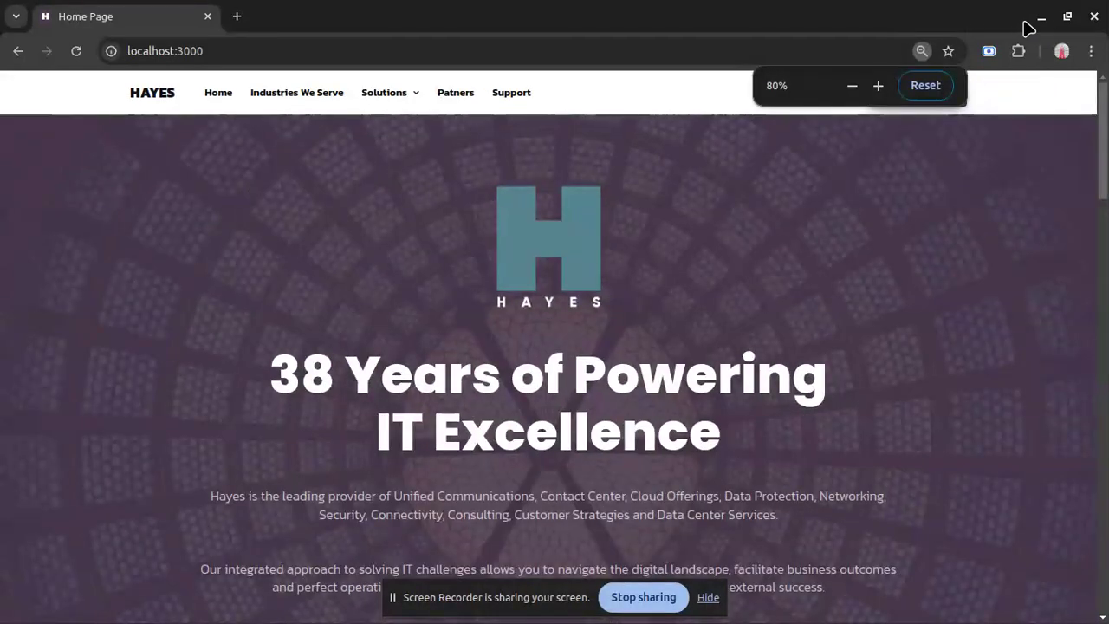
Switch to the other Chrome window, load the TinaCMS admin at localhost:3000/admin/index.html, and check the dev server's terminal output.
click(1041, 16)
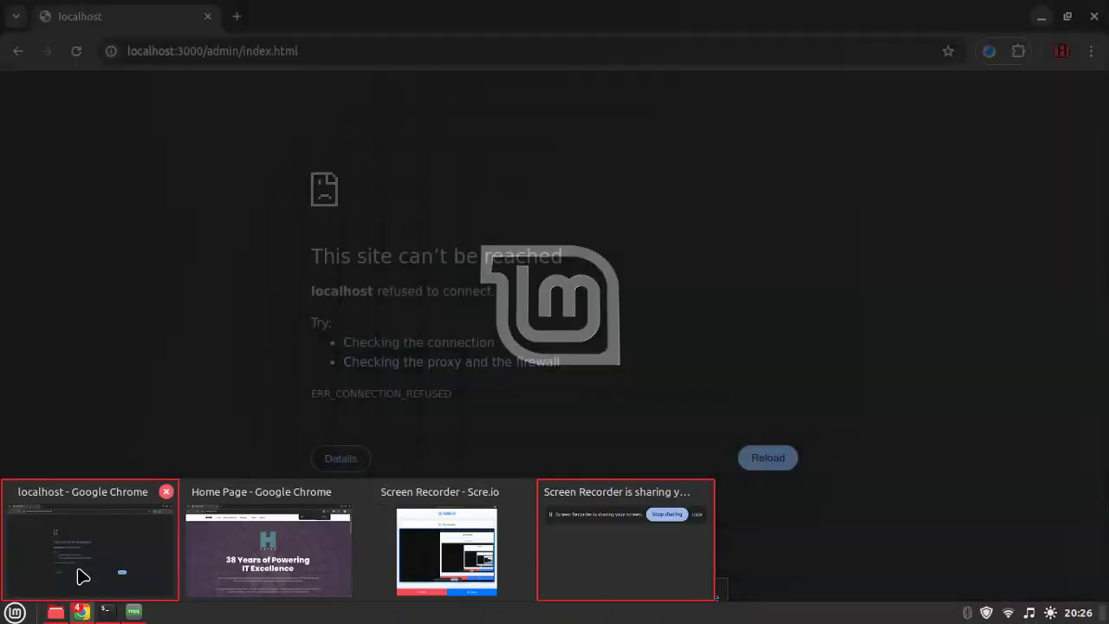
click(87, 585)
click(126, 51)
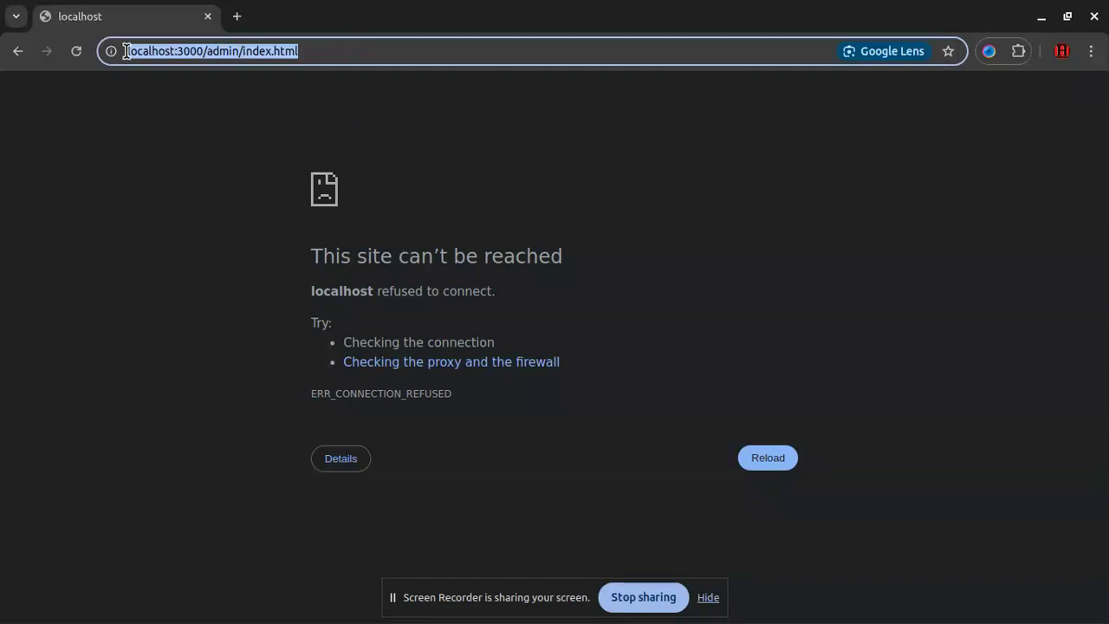
click(46, 252)
click(753, 461)
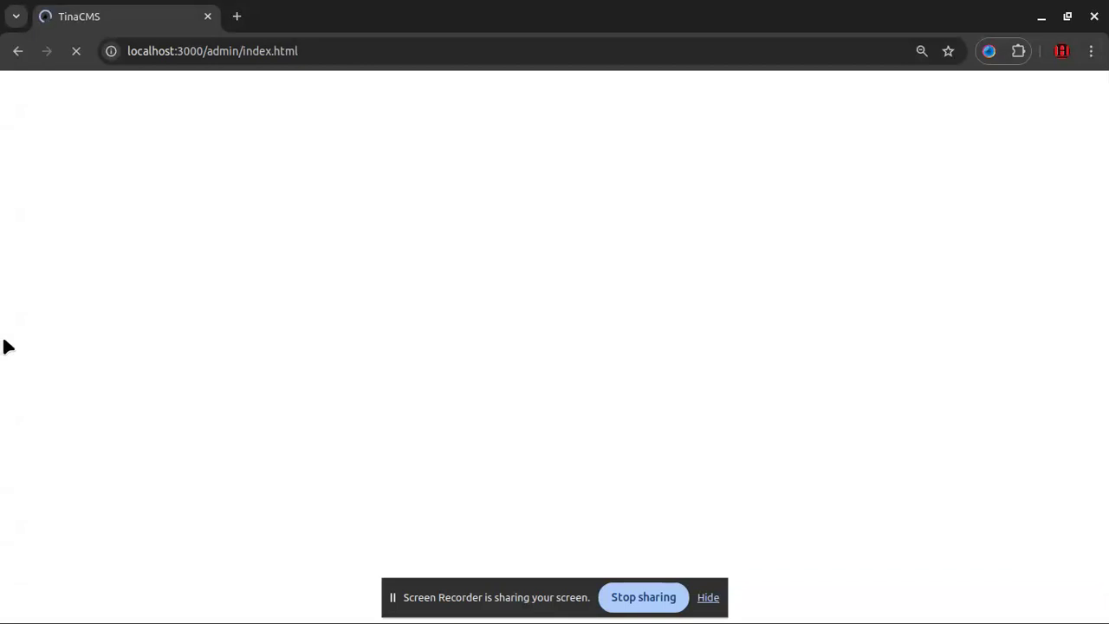
click(404, 52)
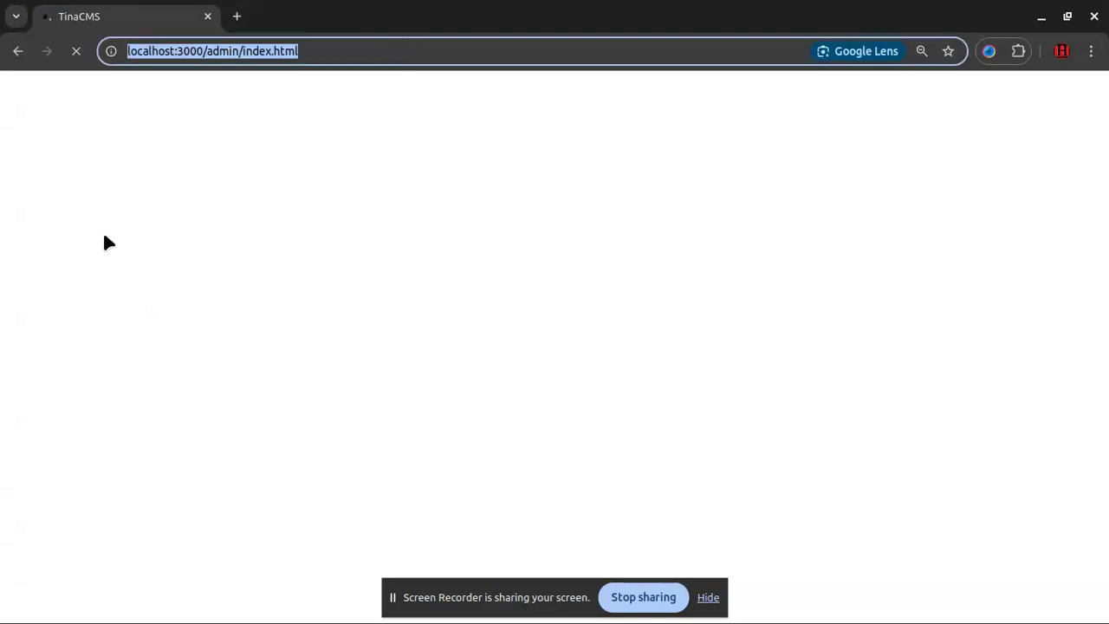
key(Return)
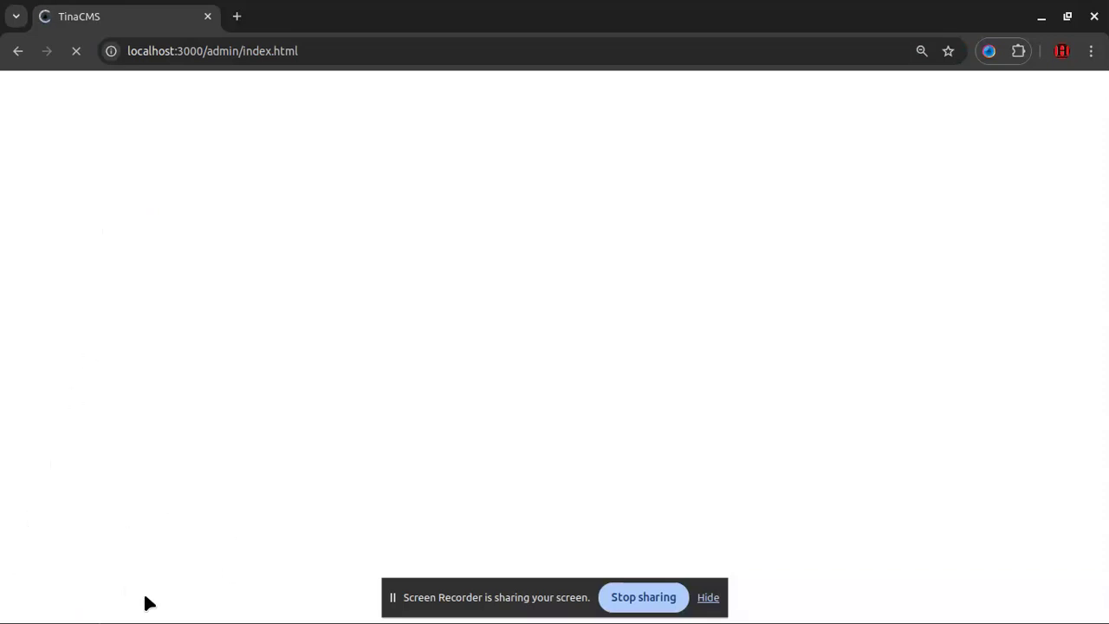
click(106, 612)
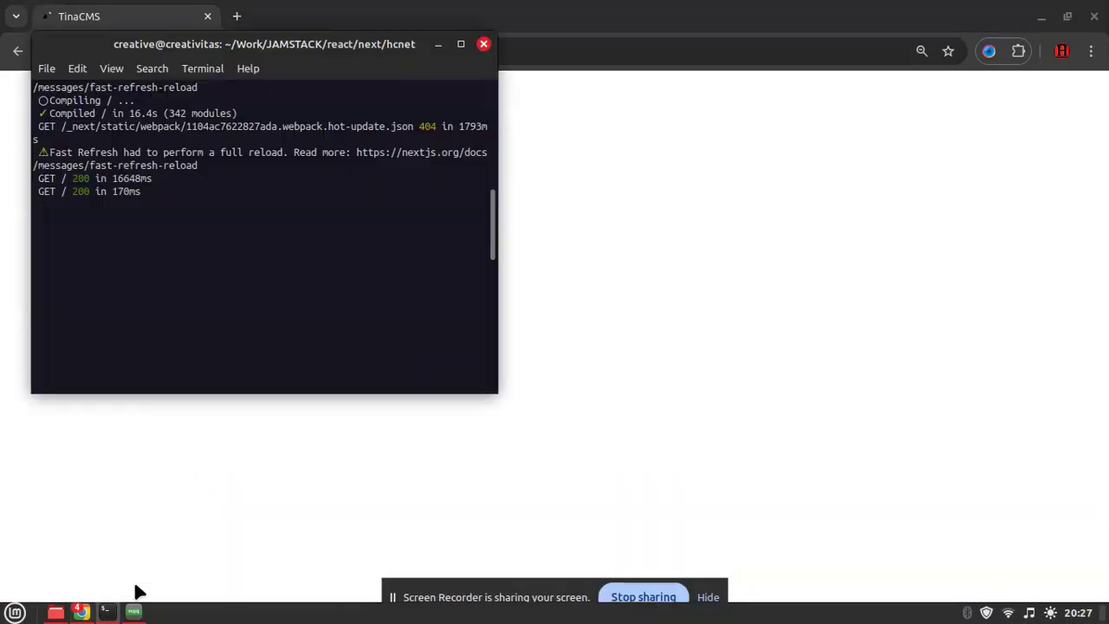
click(644, 190)
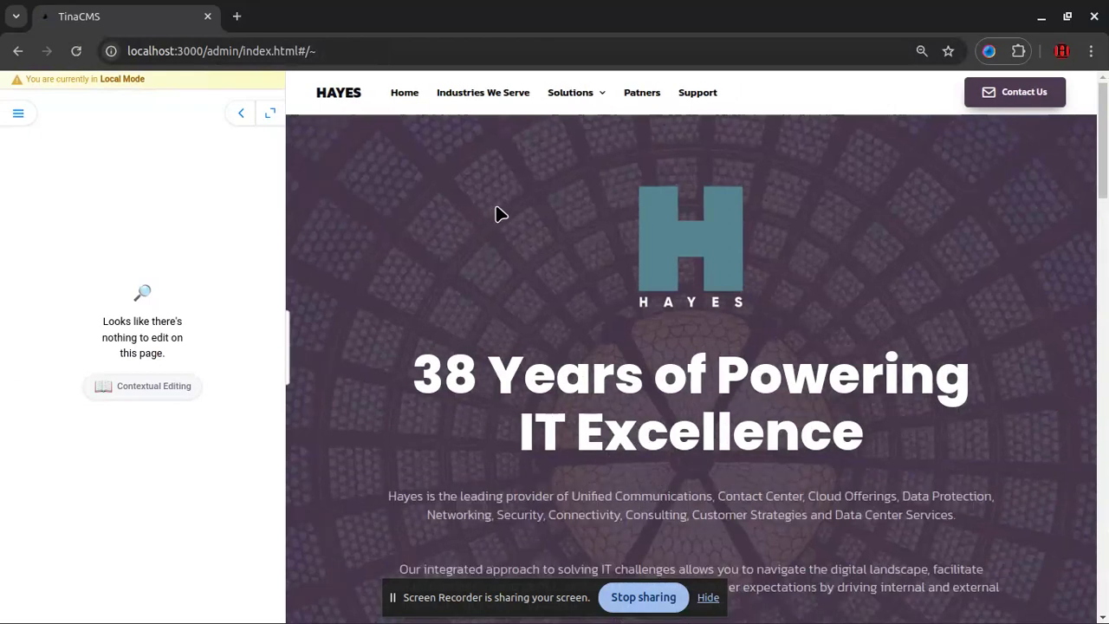
Open the Configuration collection in TinaCMS and review its site URL, image cover, favicon and section entries.
click(12, 115)
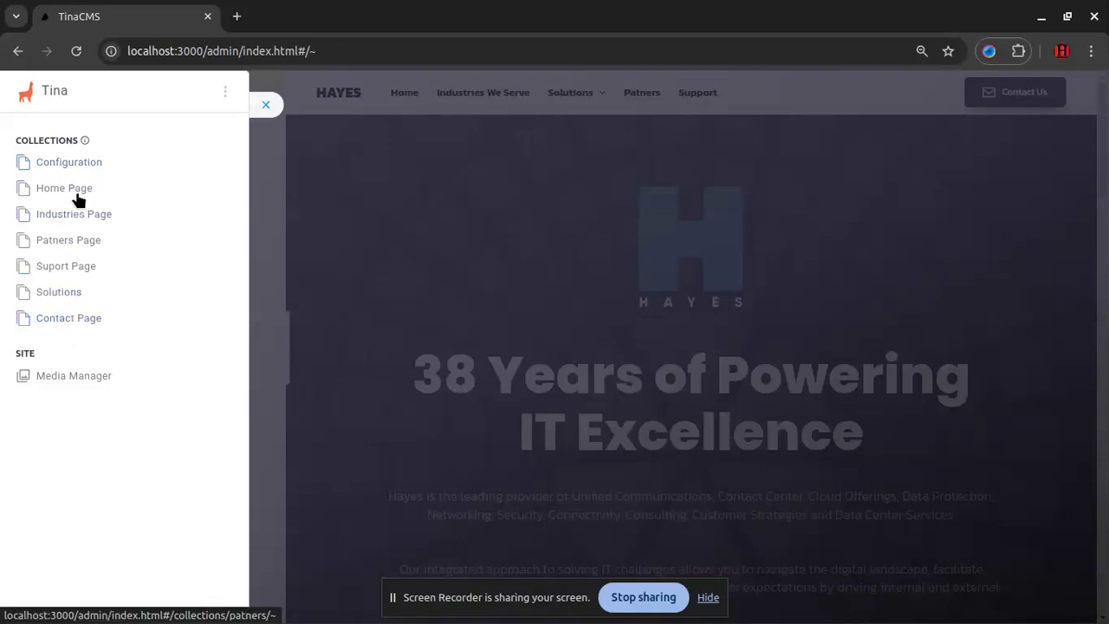
click(82, 164)
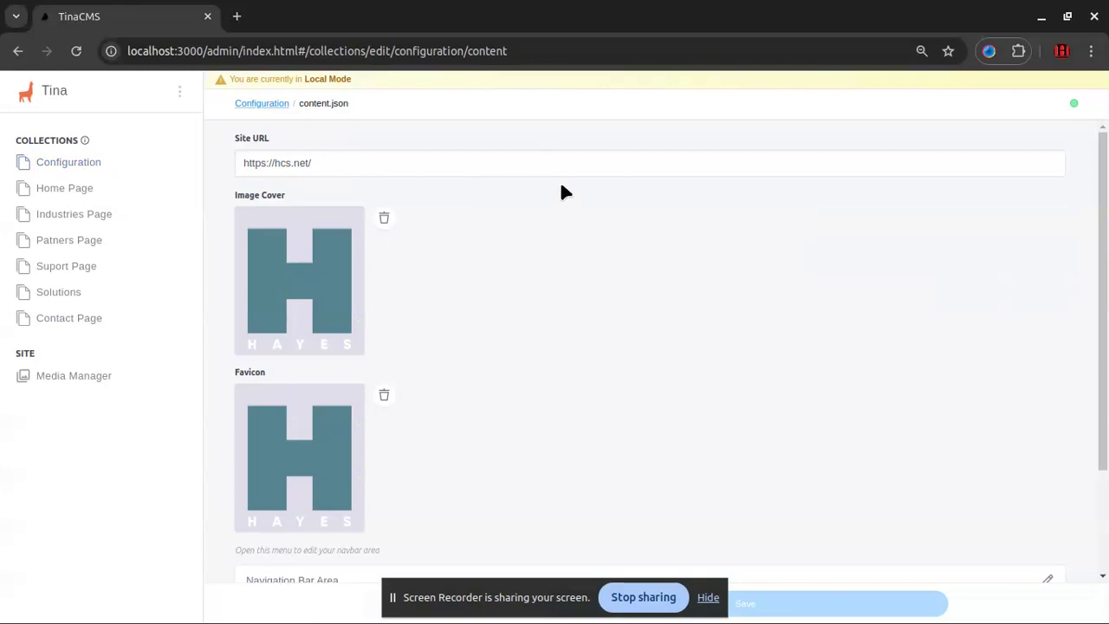
scroll(530, 223, down, 3)
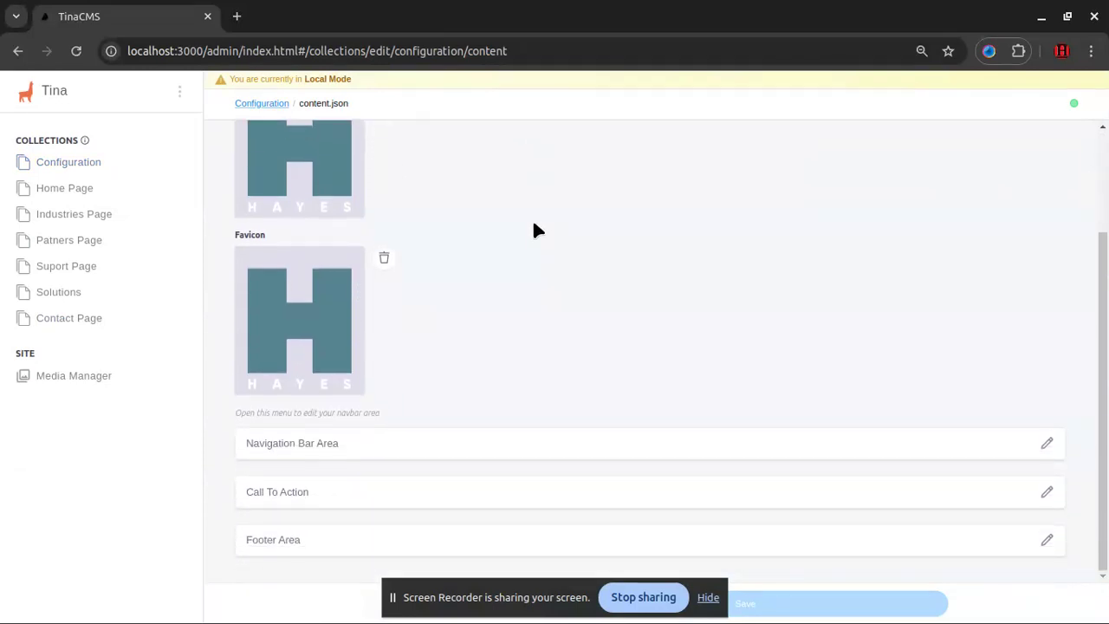
scroll(571, 277, up, 3)
scroll(570, 279, down, 3)
Examine the Navigation Bar Area's title field and the fields of Navbar Menu 1.
click(334, 443)
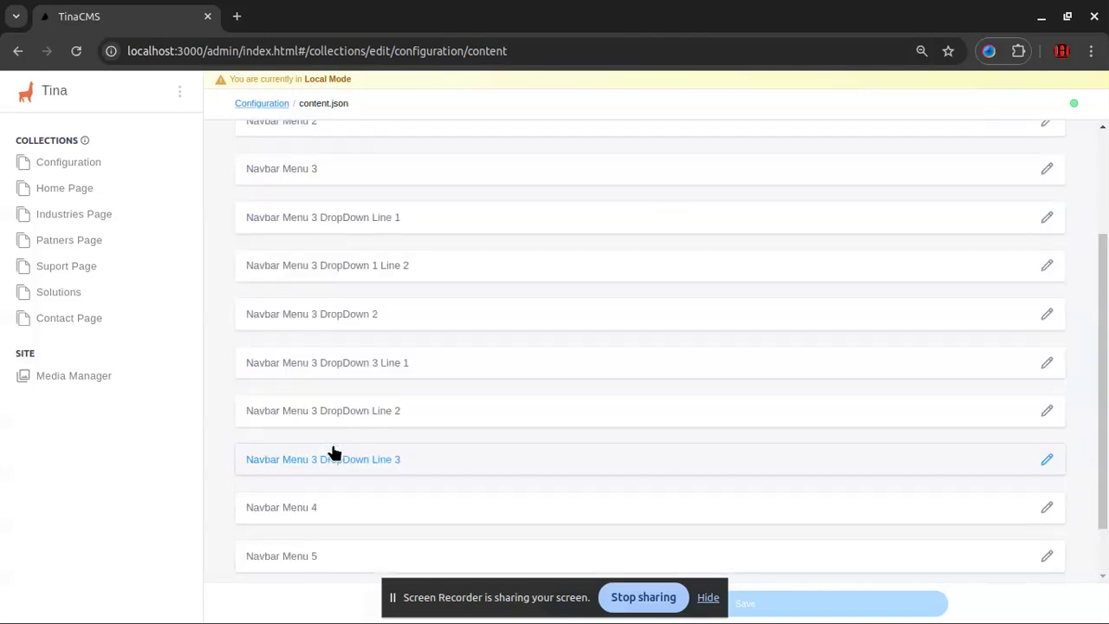
scroll(537, 399, up, 3)
click(330, 196)
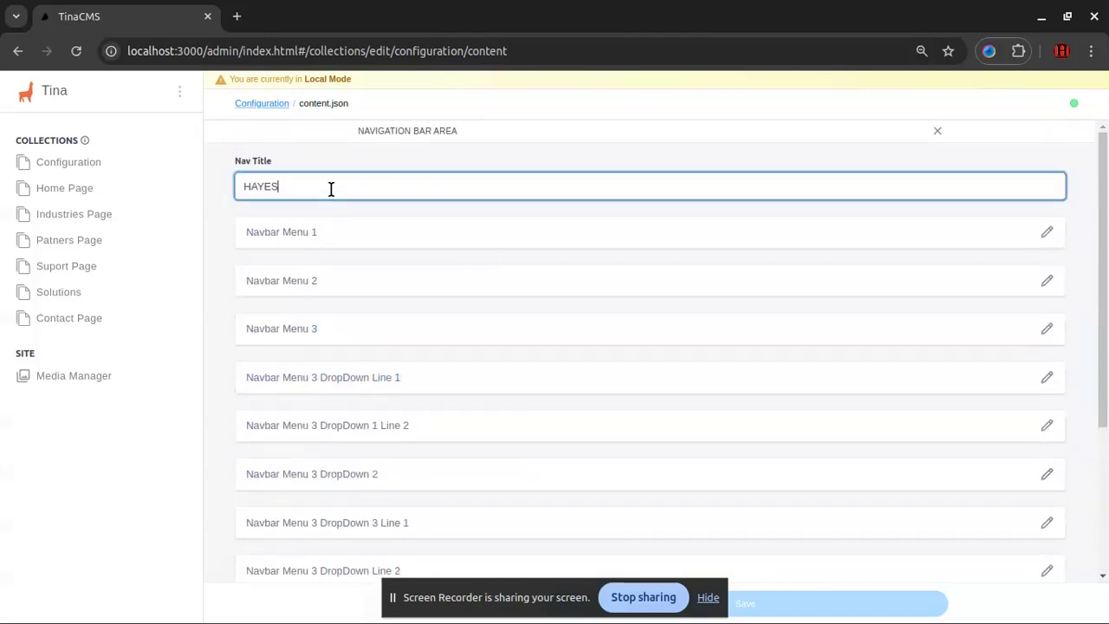
drag(299, 159, 230, 161)
click(286, 234)
click(303, 183)
double_click(480, 185)
click(945, 132)
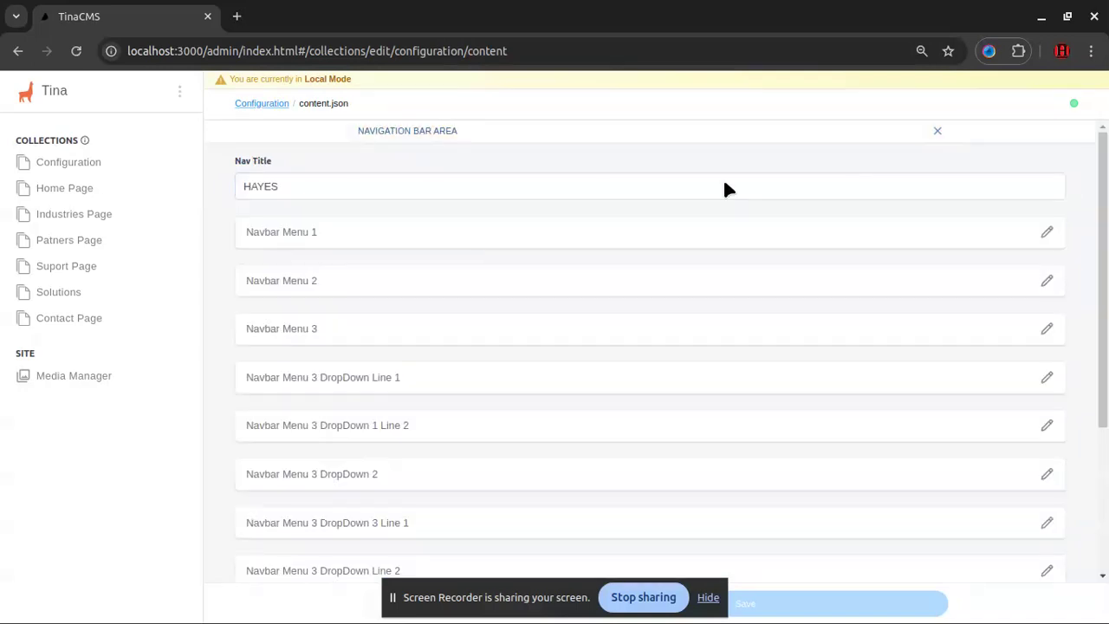
Inspect the name and link of Navbar Menu 2, and the nav list item in Navbar Menu 3 DropDown Line 1.
click(446, 280)
drag(387, 199, 220, 168)
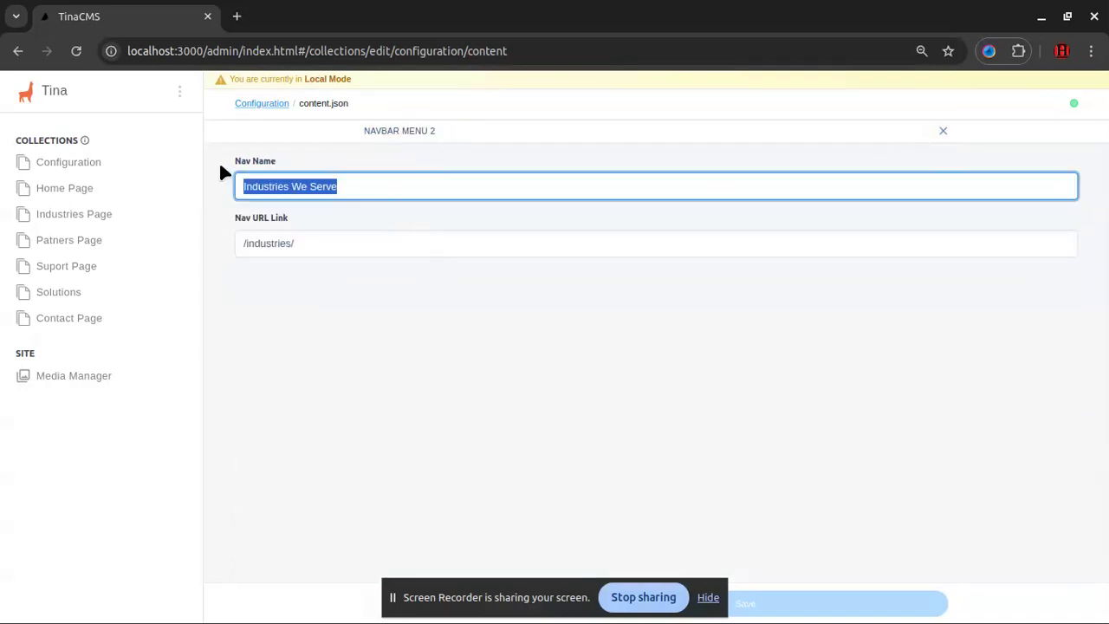
click(942, 131)
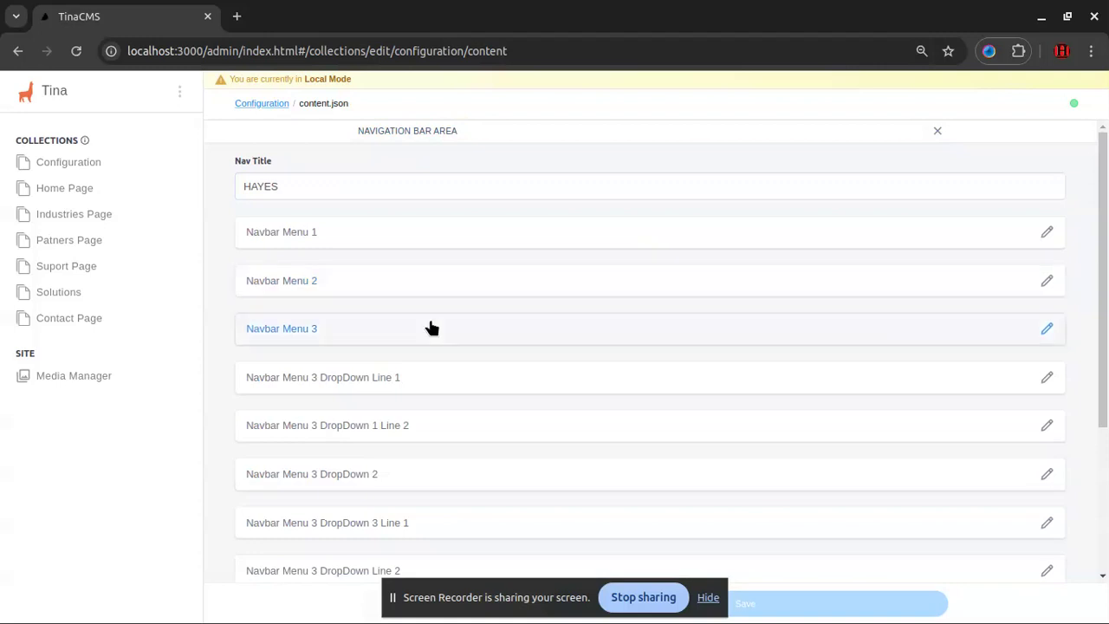
scroll(429, 329, down, 1)
click(432, 277)
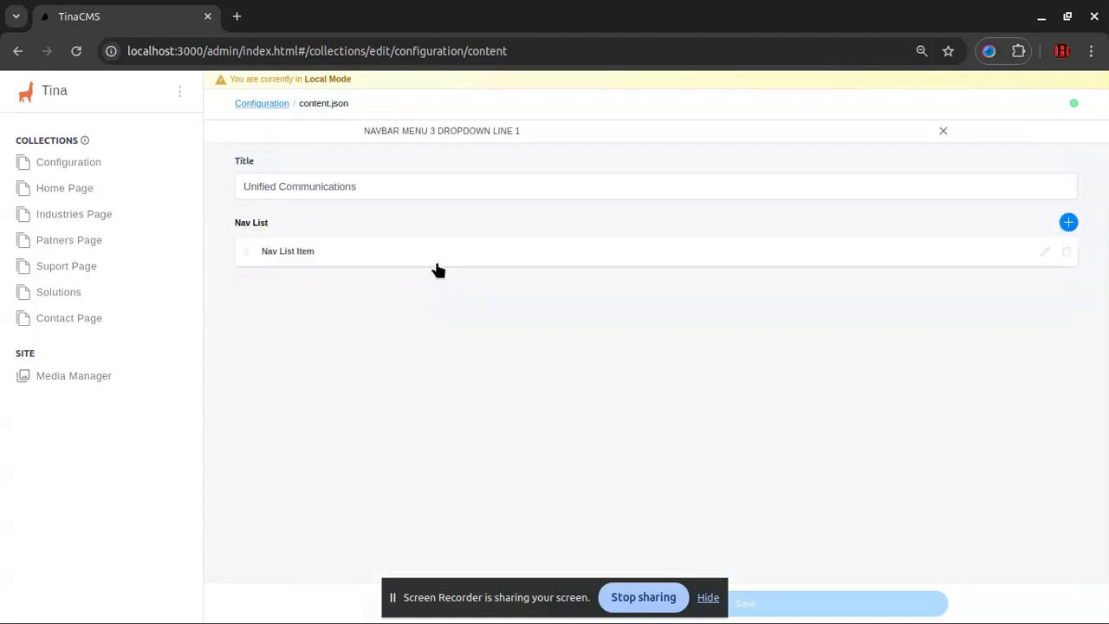
click(438, 250)
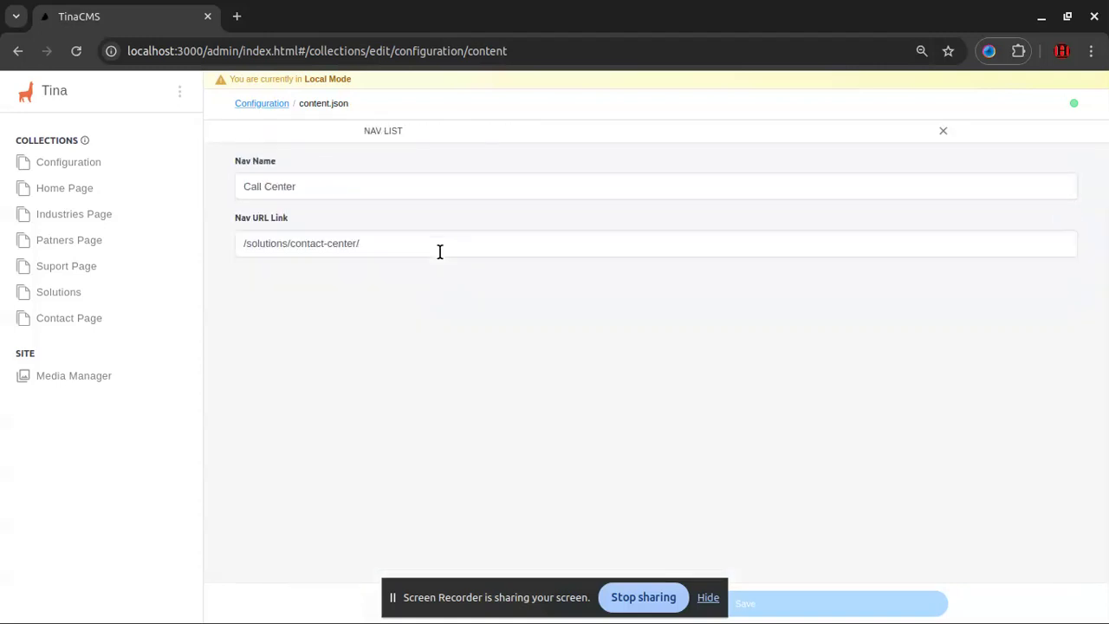
click(942, 132)
click(942, 132)
Inspect the title and first nav list item of Navbar Menu 3 DropDown 1 Line 2, and return to the main Configuration fields.
click(401, 428)
click(451, 183)
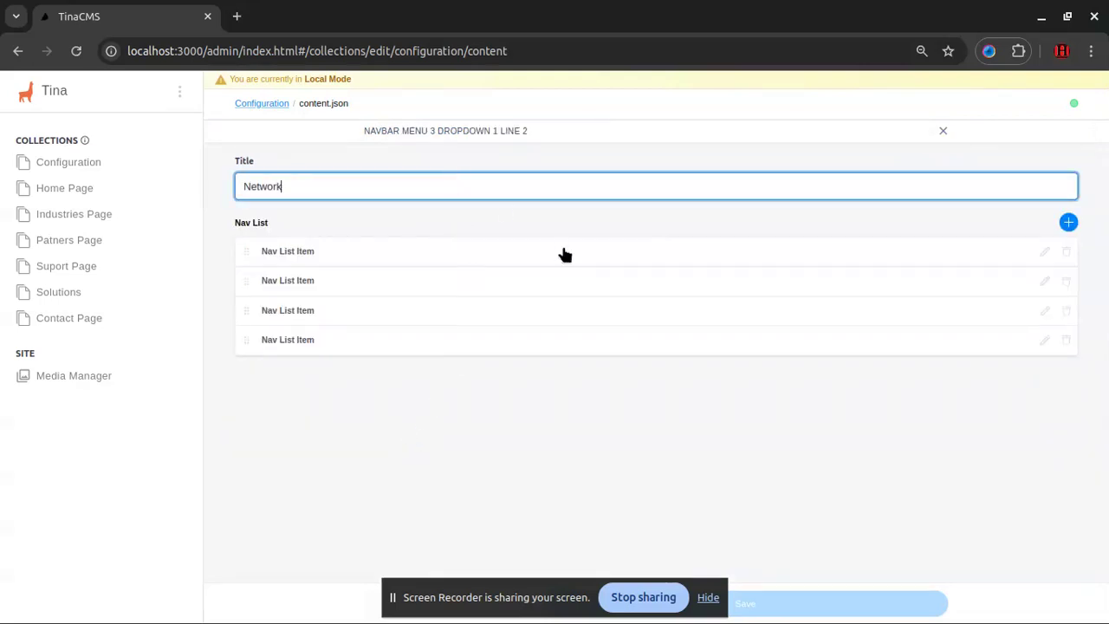
click(693, 252)
drag(688, 252, 218, 250)
click(432, 303)
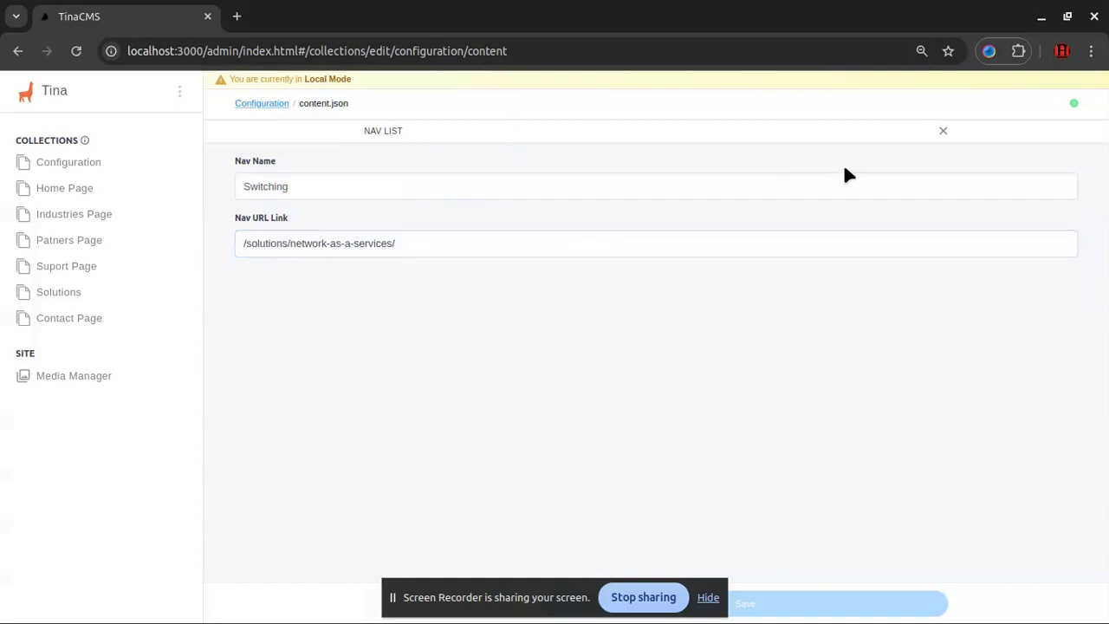
click(943, 131)
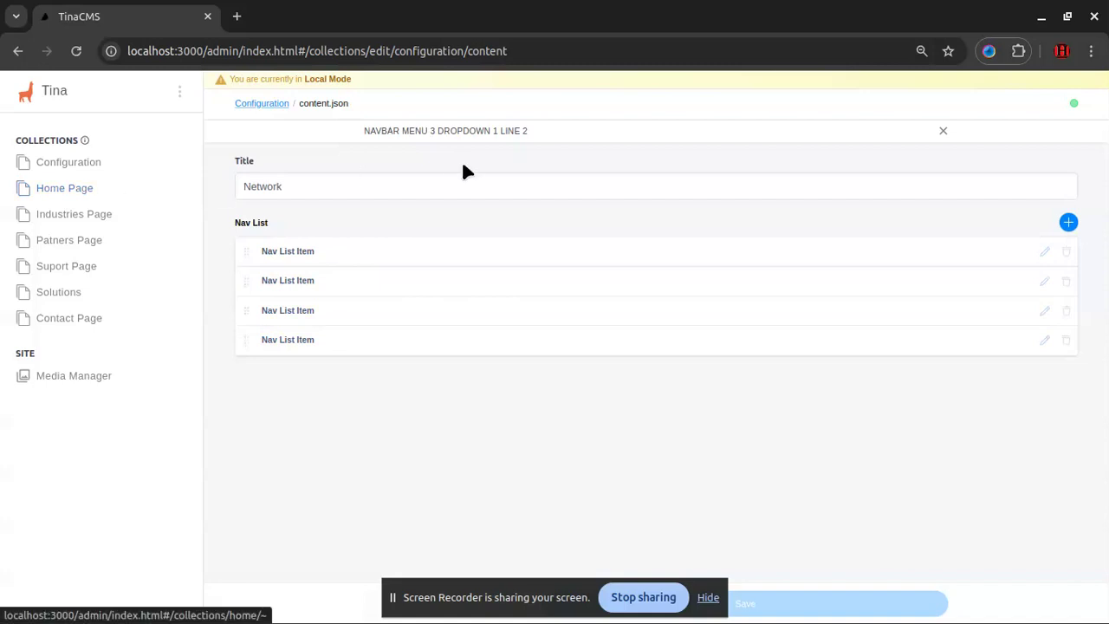
click(943, 131)
scroll(485, 387, down, 3)
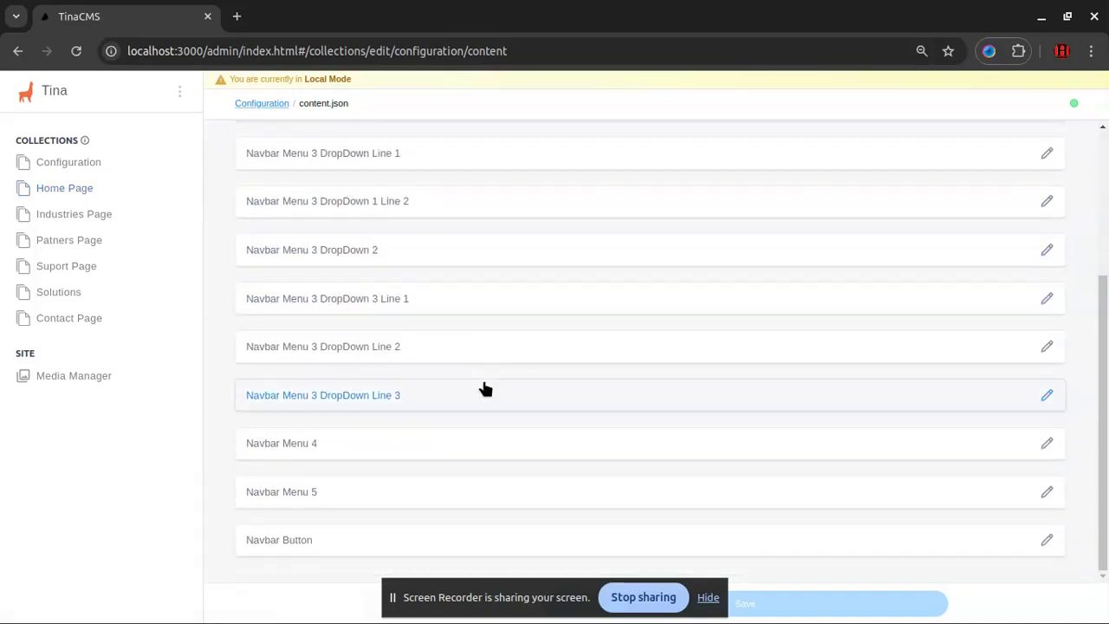
scroll(944, 292, up, 3)
click(943, 131)
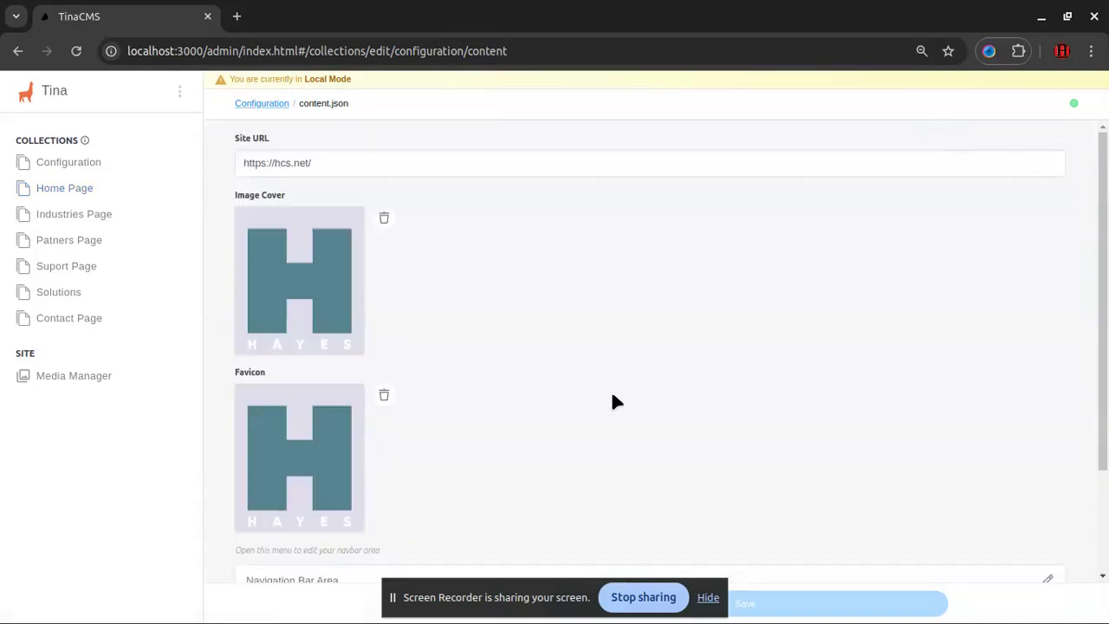
Examine the Call To Action section's title, button text and button link fields.
scroll(611, 398, down, 3)
click(331, 500)
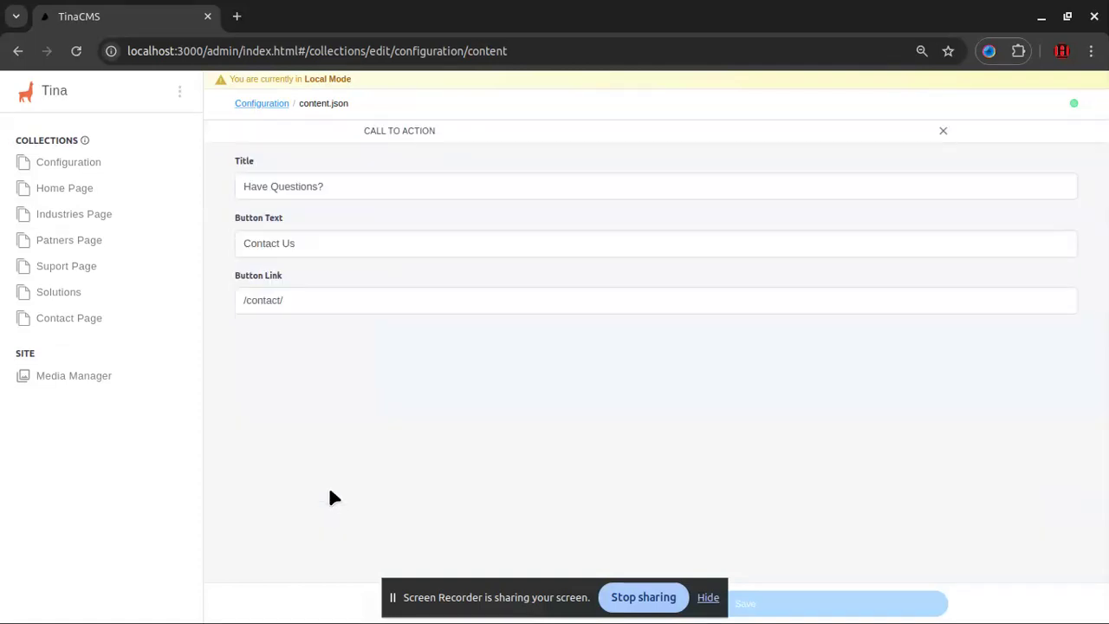
click(365, 188)
click(359, 243)
click(370, 300)
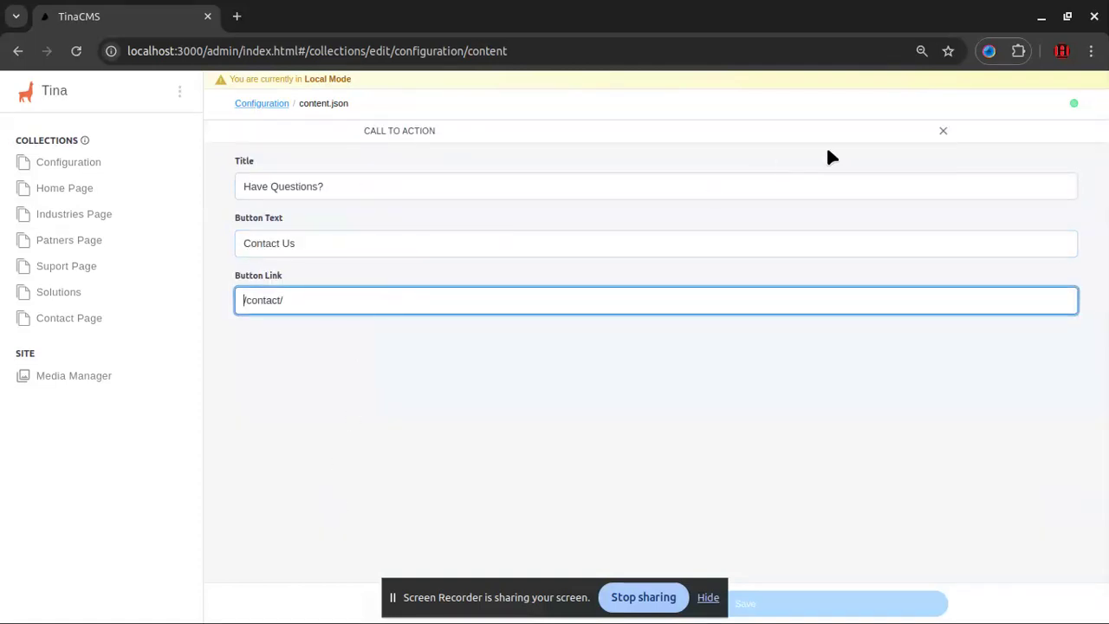
click(943, 131)
Examine the Footer Area's title, contact title, both company address items and the remaining footer fields.
scroll(592, 279, down, 3)
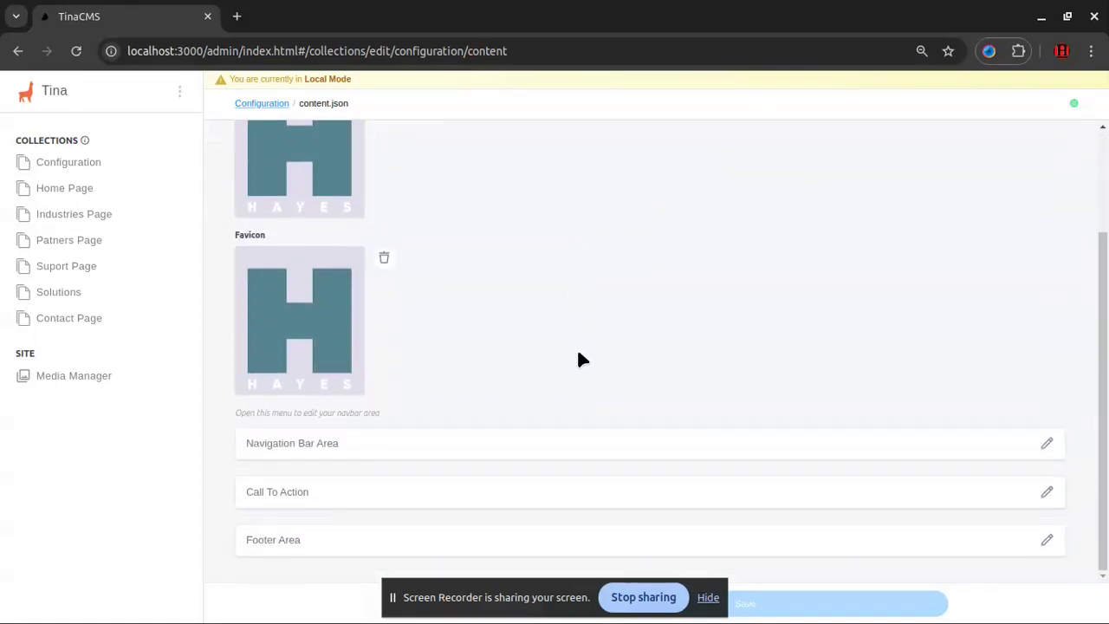
click(327, 552)
scroll(485, 217, up, 3)
click(416, 184)
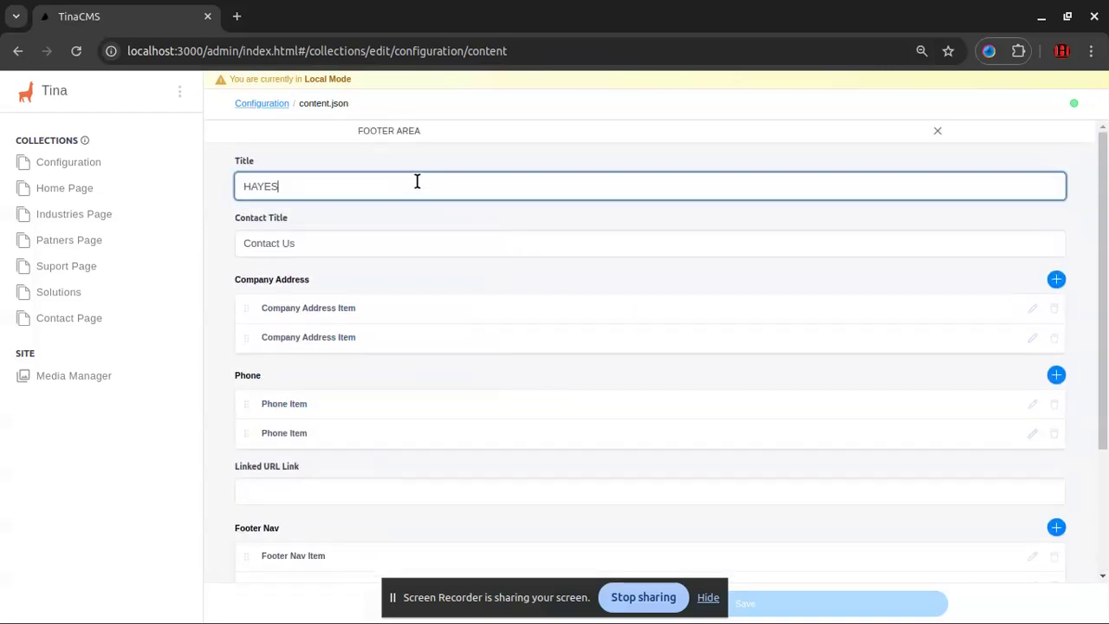
click(442, 243)
click(308, 309)
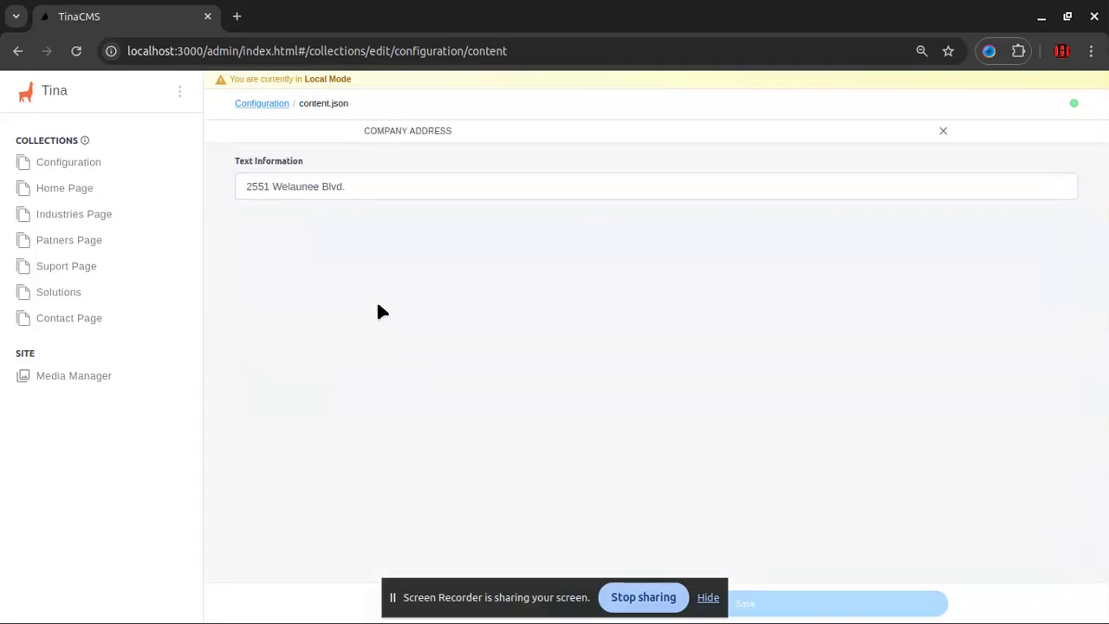
click(957, 136)
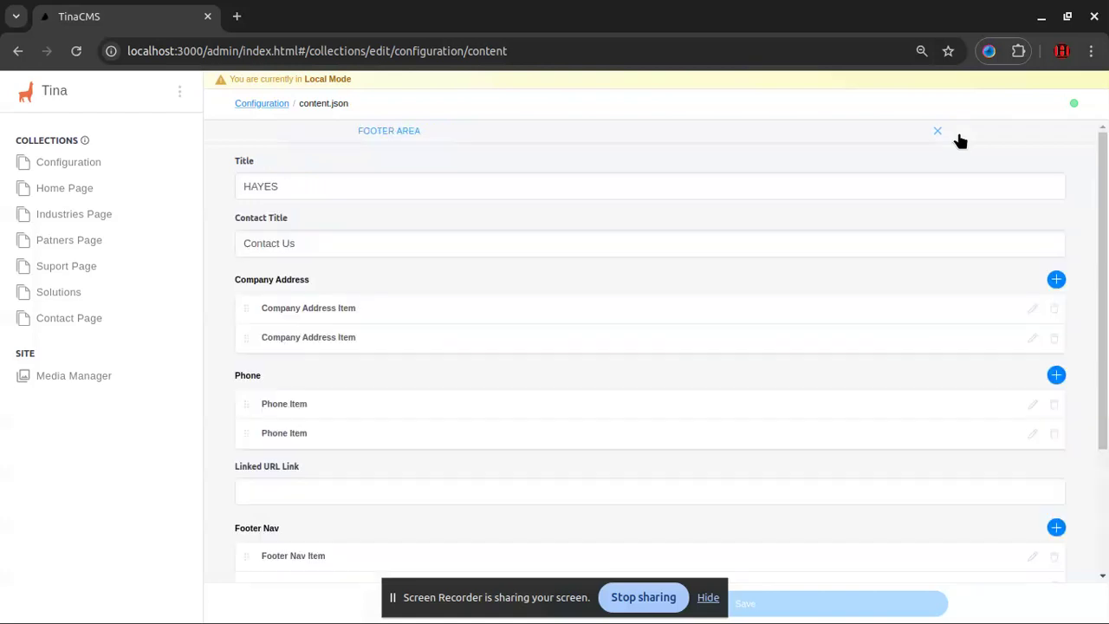
click(591, 347)
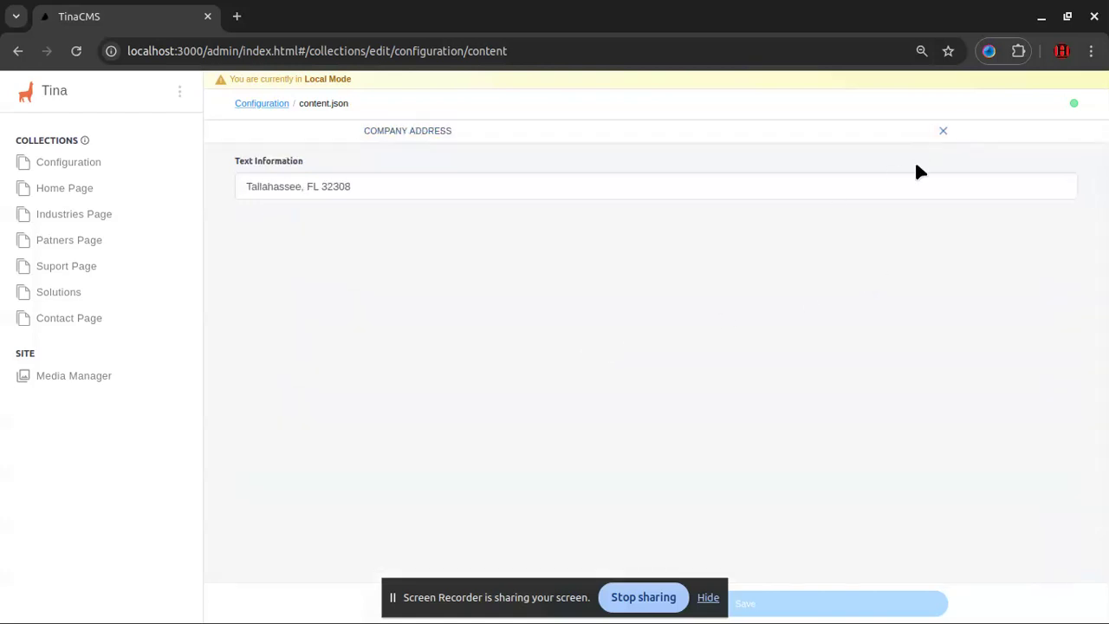
click(942, 130)
scroll(617, 362, down, 2)
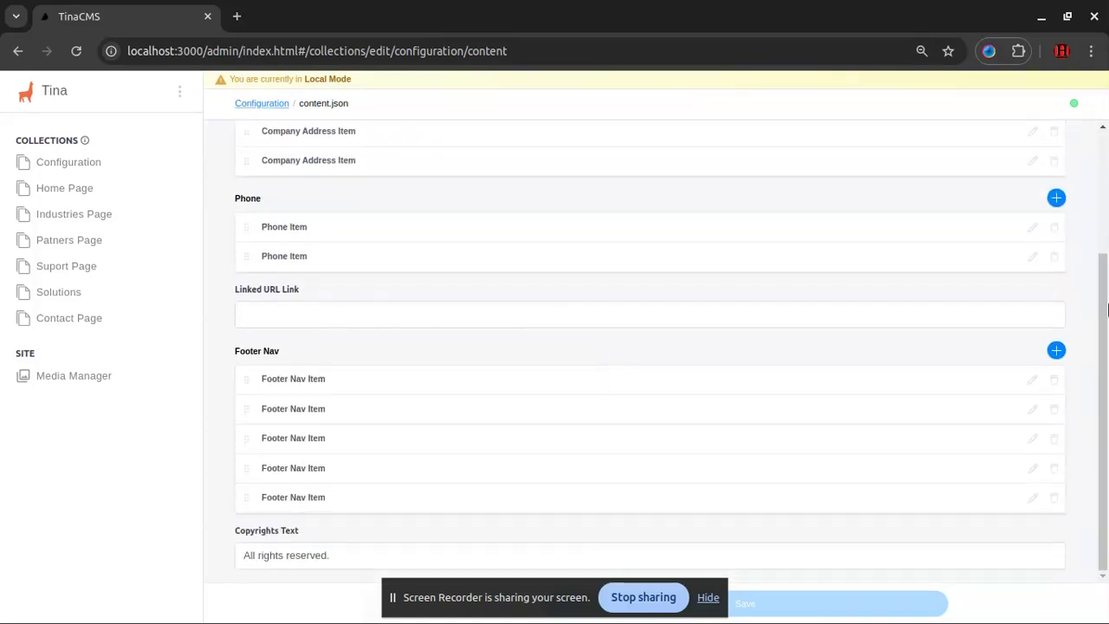
scroll(476, 357, up, 2)
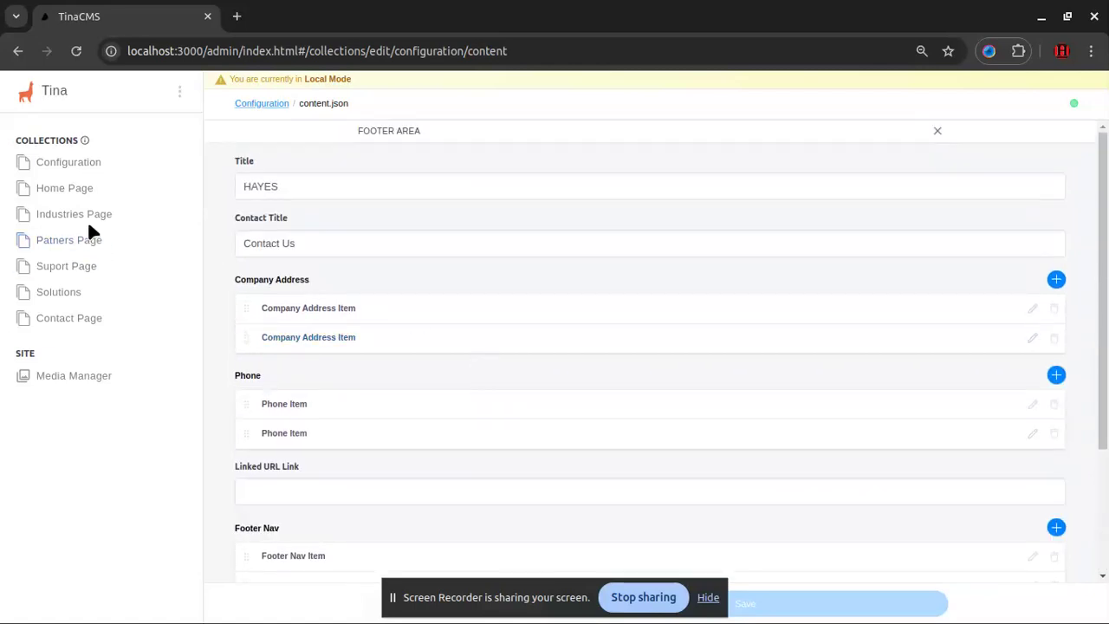
Examine the Home Page collection's fields and its Header Area, including background image, titles, logo, text items and button.
click(68, 187)
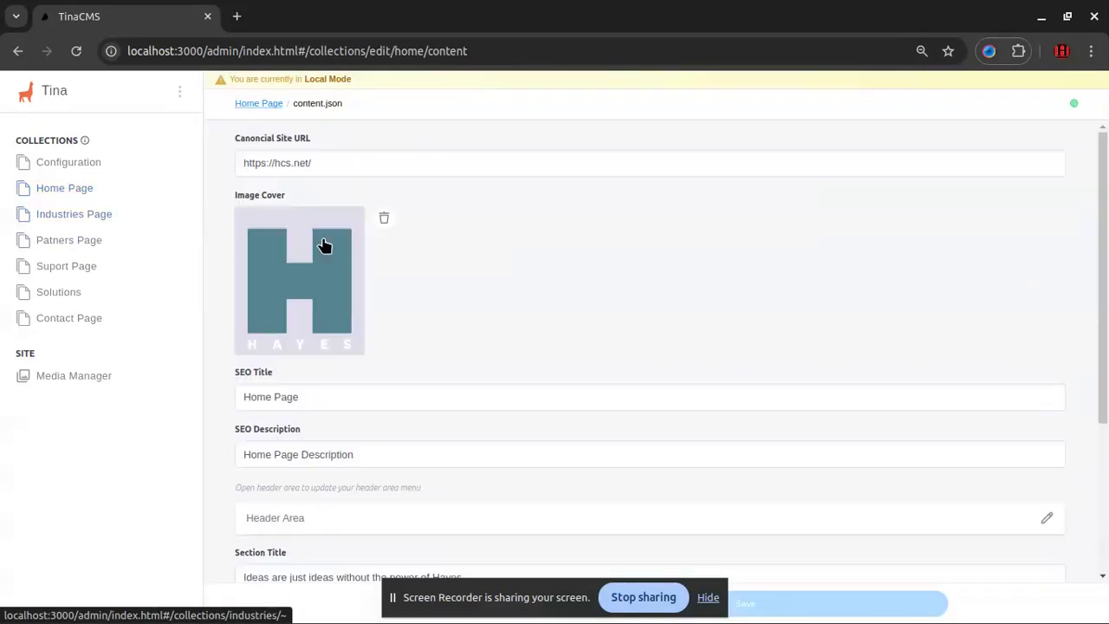
scroll(622, 198, down, 3)
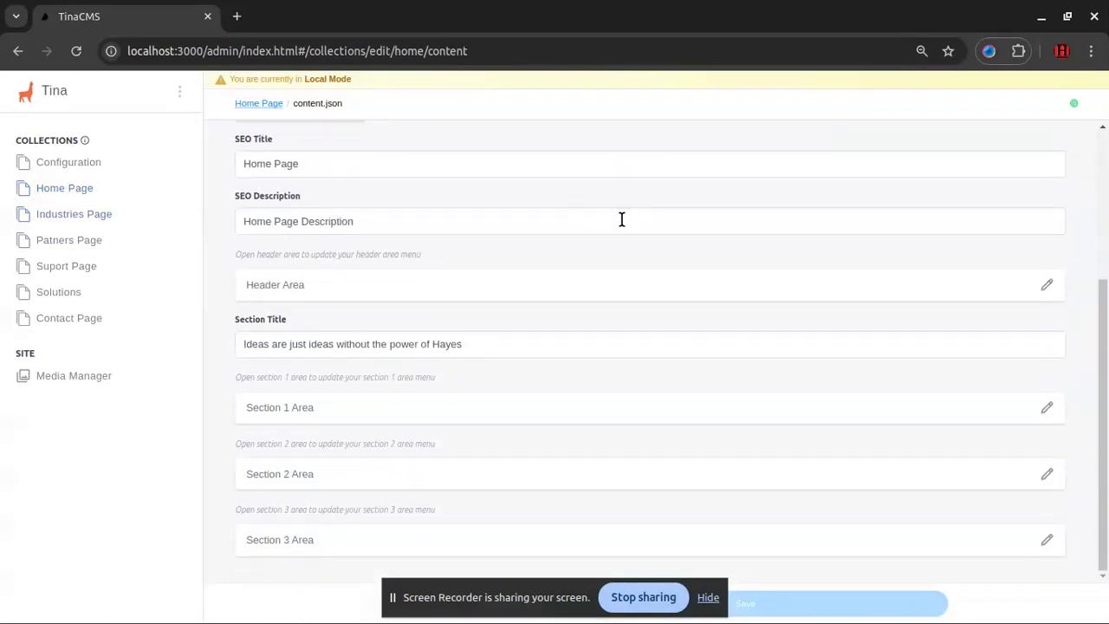
click(417, 286)
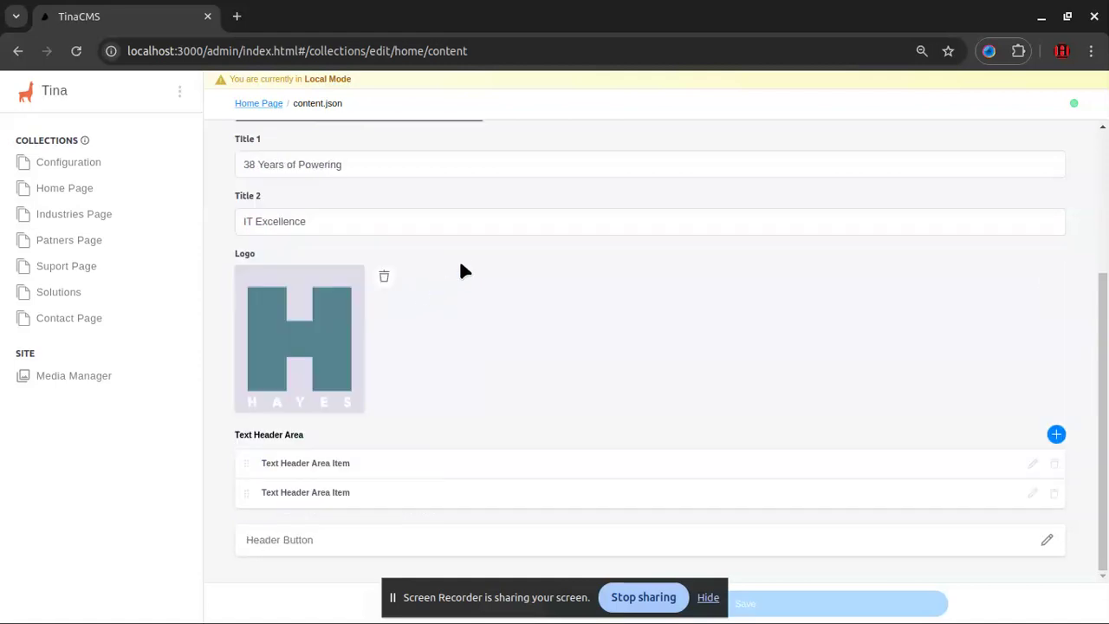
scroll(491, 212, up, 3)
scroll(493, 230, down, 3)
scroll(499, 250, up, 3)
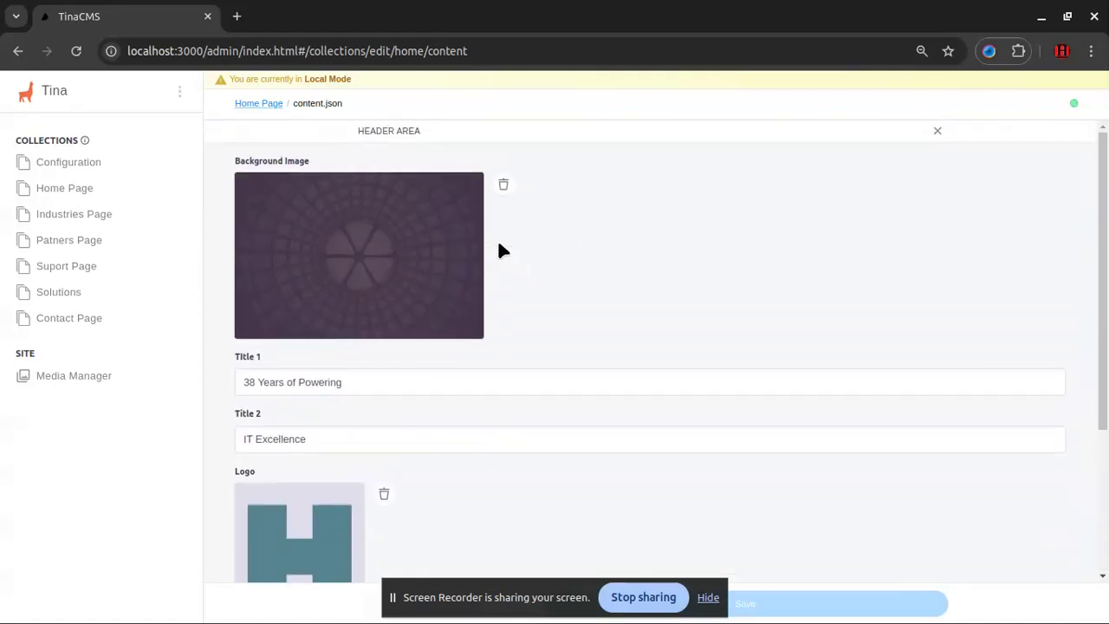
Review the Industries Page collection's site URL, title, description, image cover and services fields.
click(70, 216)
scroll(644, 211, down, 3)
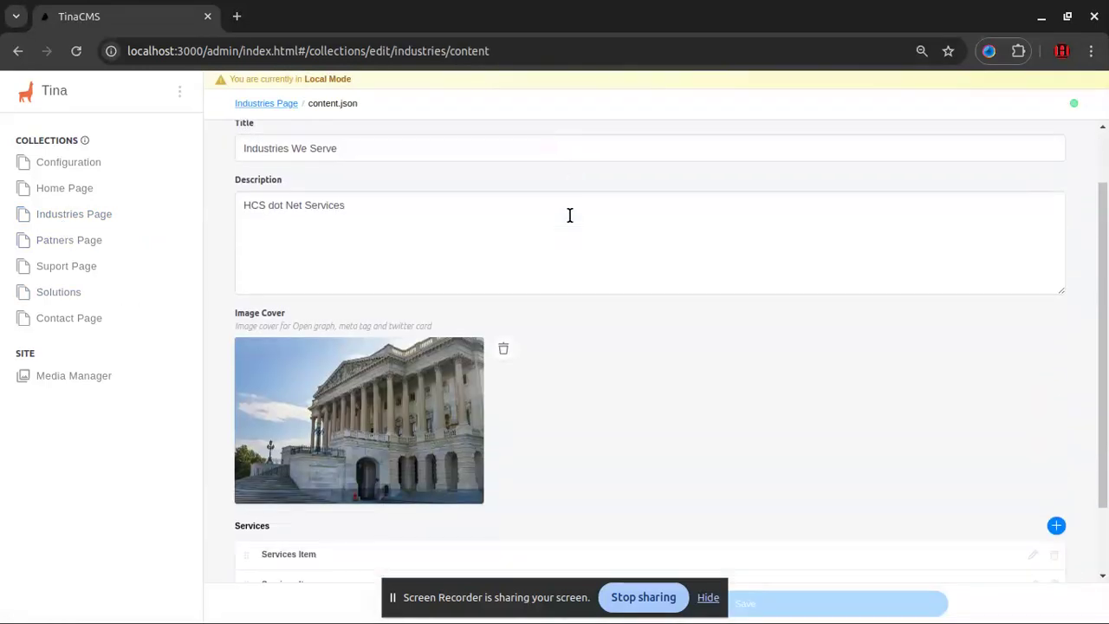
scroll(572, 233, up, 2)
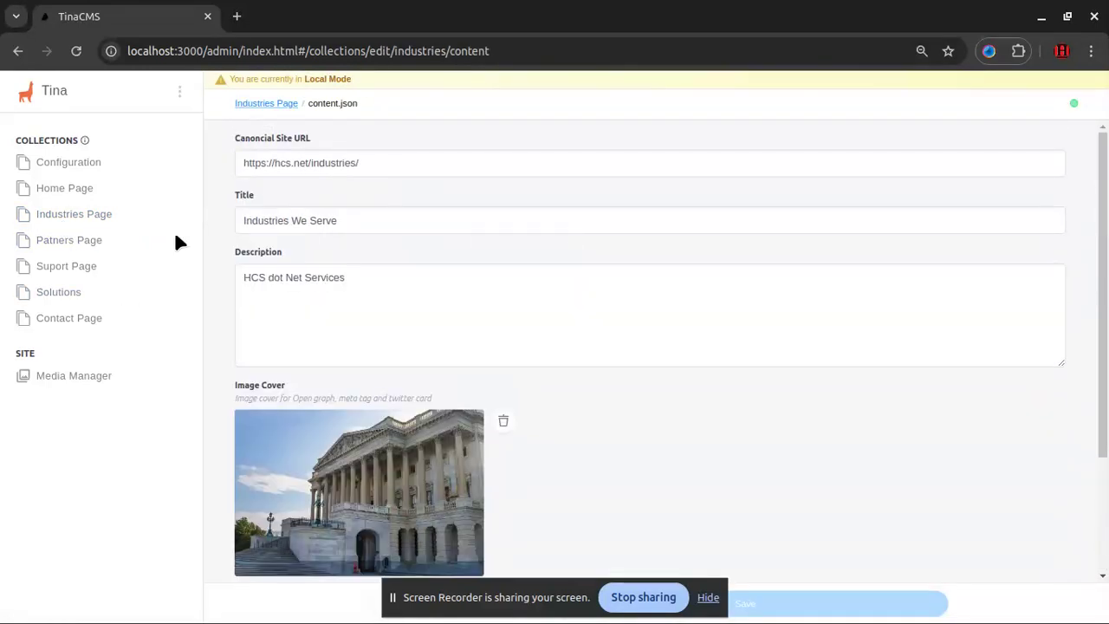
Review the Patners Page fields and inspect the CCT entry's name, image and URL link in the Patner List.
click(102, 241)
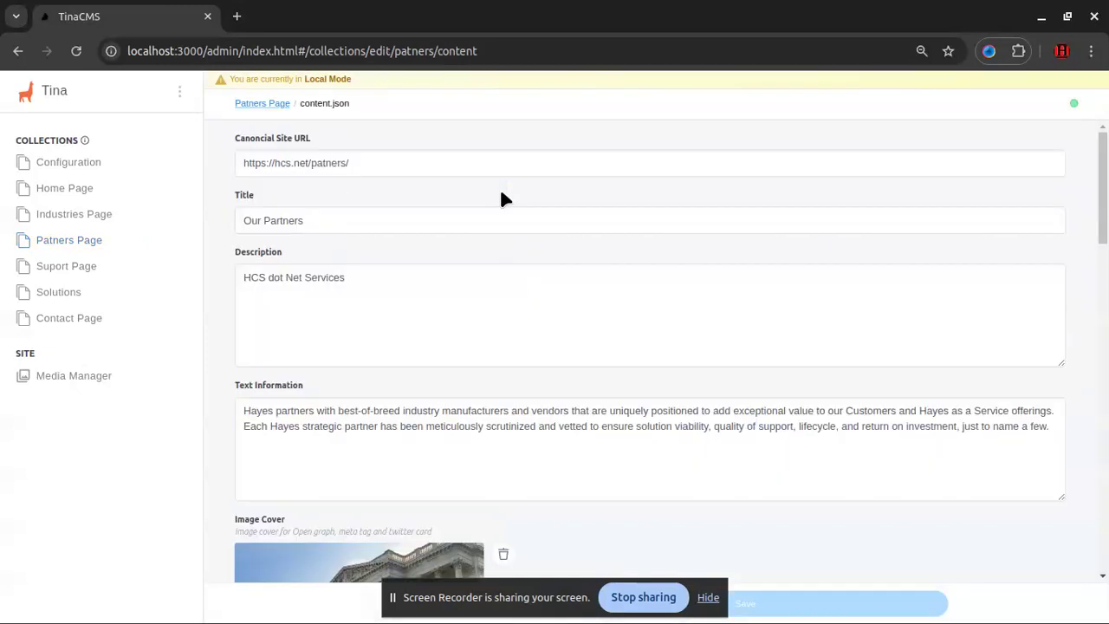
scroll(485, 182, down, 7)
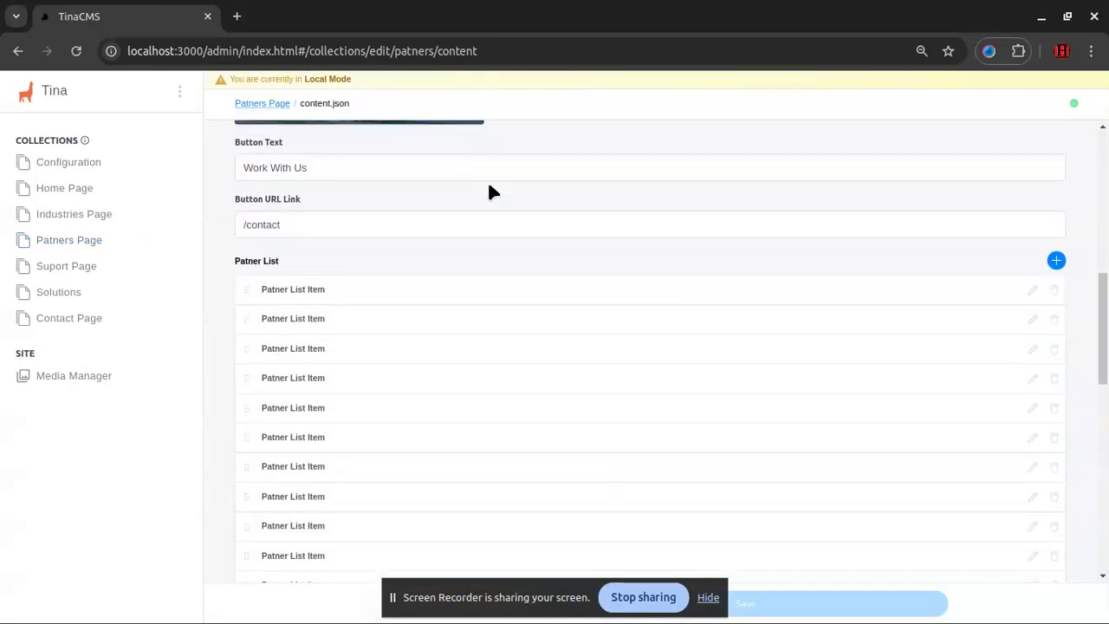
scroll(488, 191, down, 3)
click(465, 242)
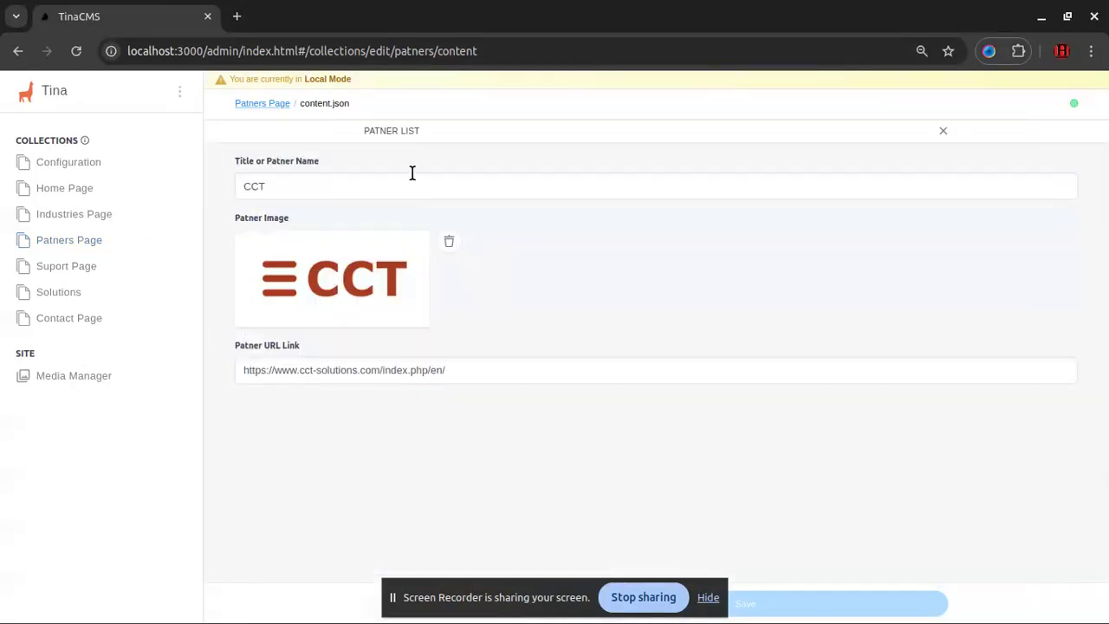
click(428, 369)
click(753, 251)
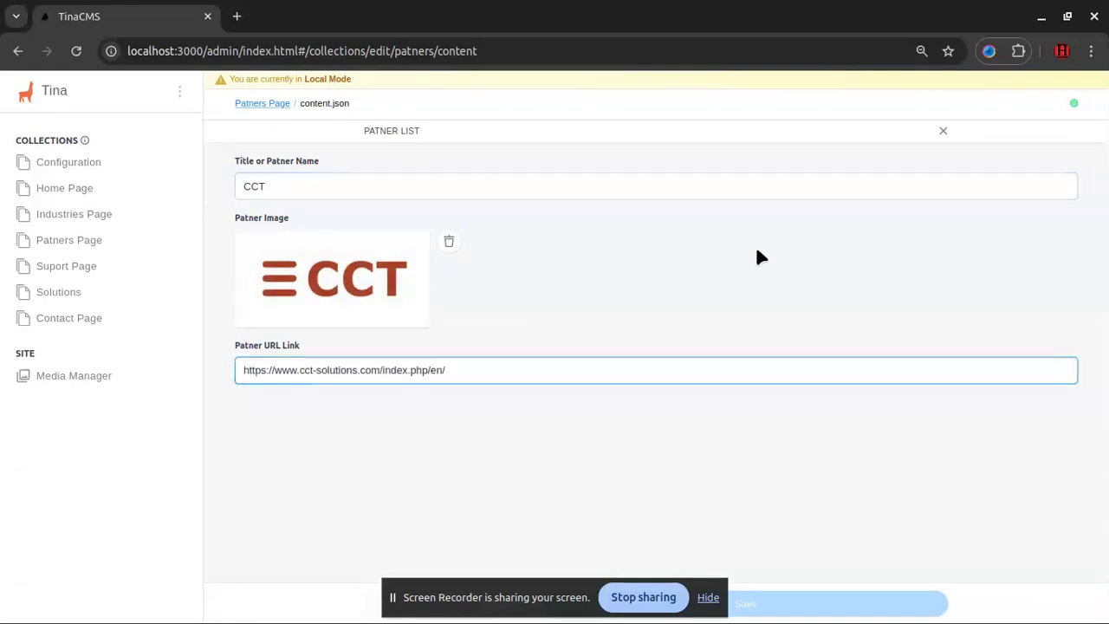
click(944, 130)
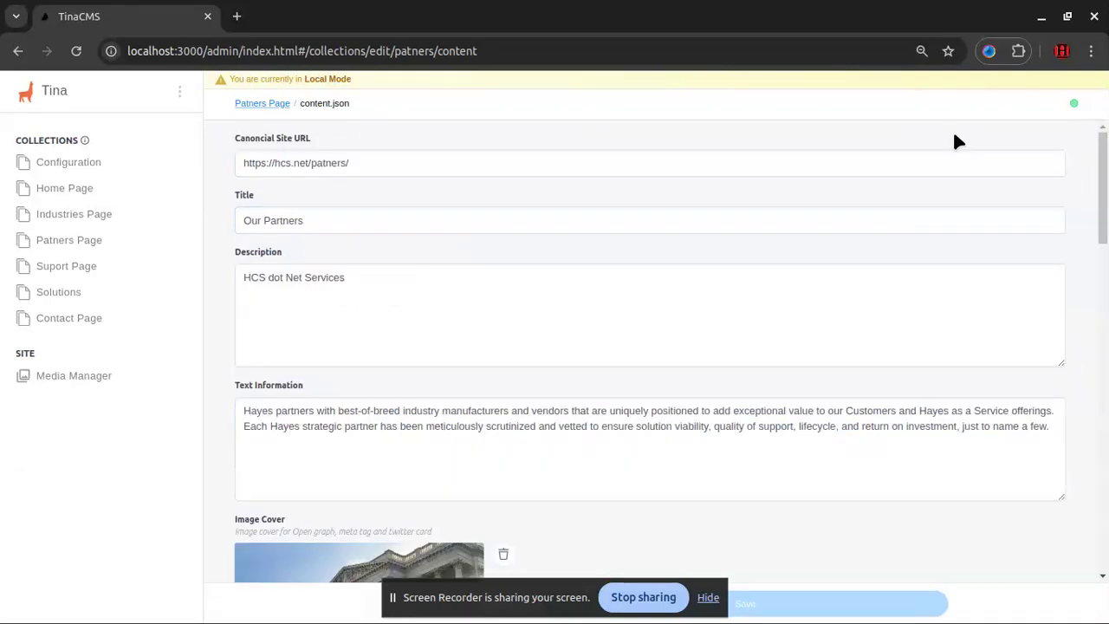
Examine the Suport Page collection's site URL, title, description, image cover and section list.
click(67, 269)
click(423, 227)
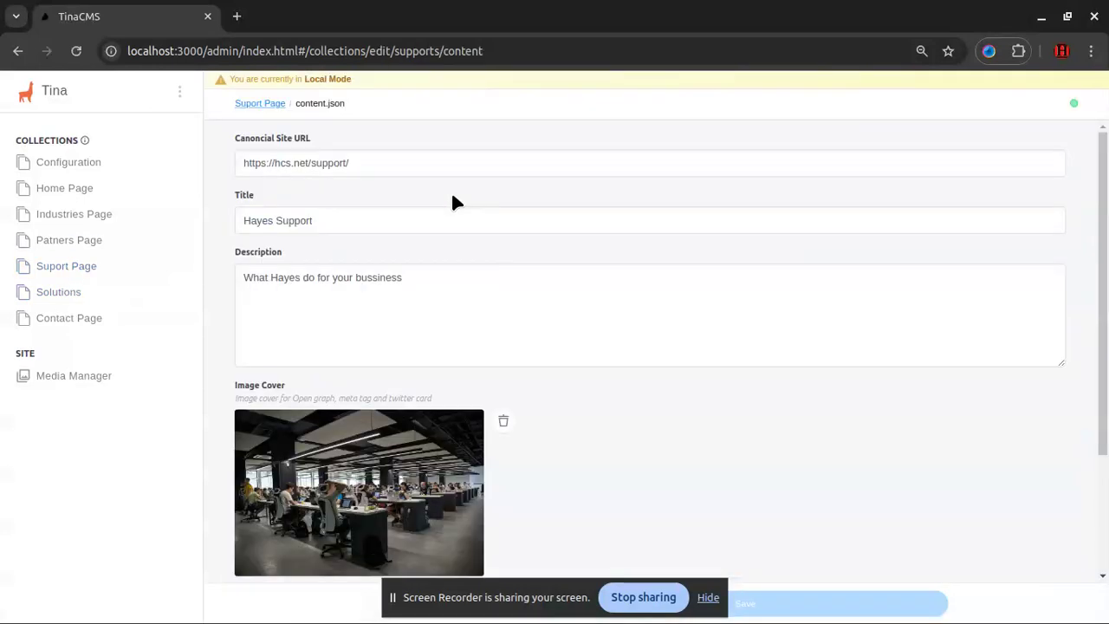
click(454, 162)
click(469, 216)
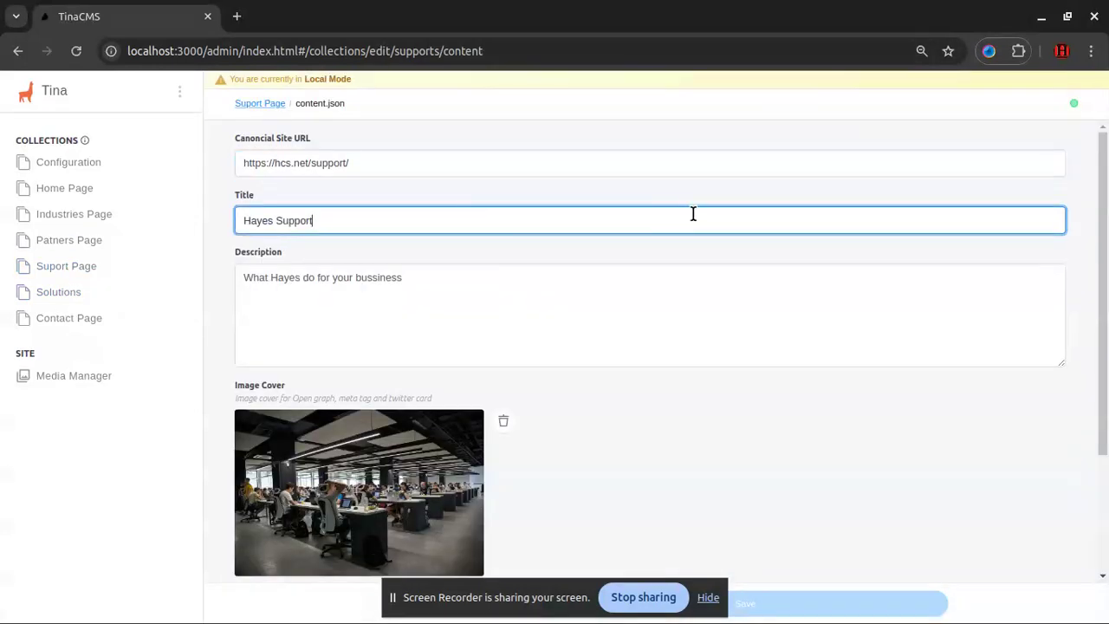
scroll(694, 214, down, 3)
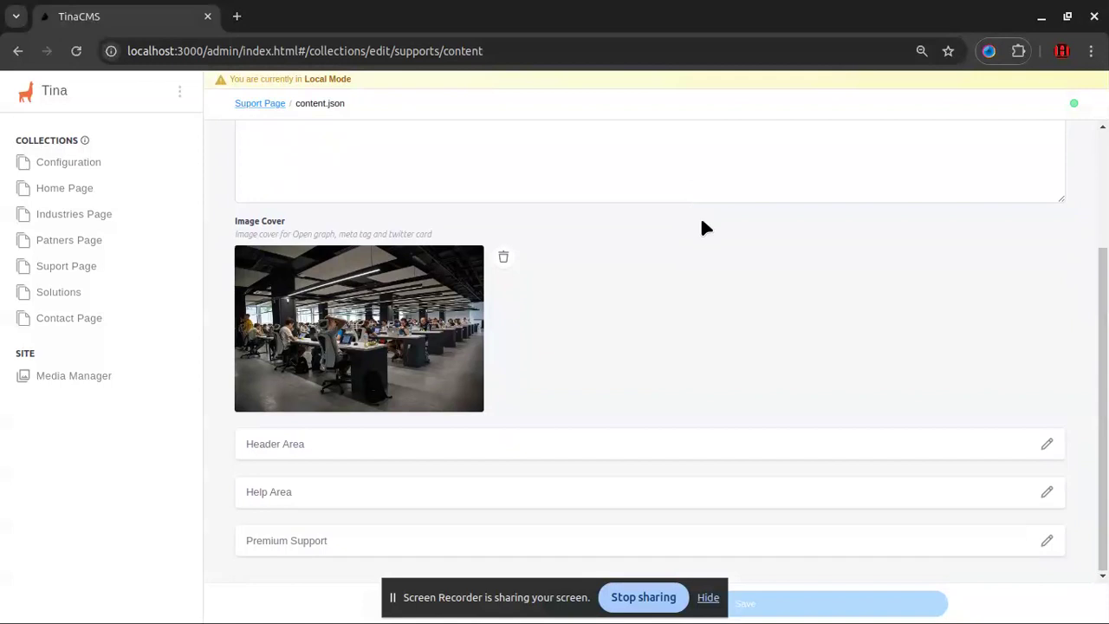
Inspect the Suport Page's Header Area and Help Area fields, and return to the main page fields.
click(433, 446)
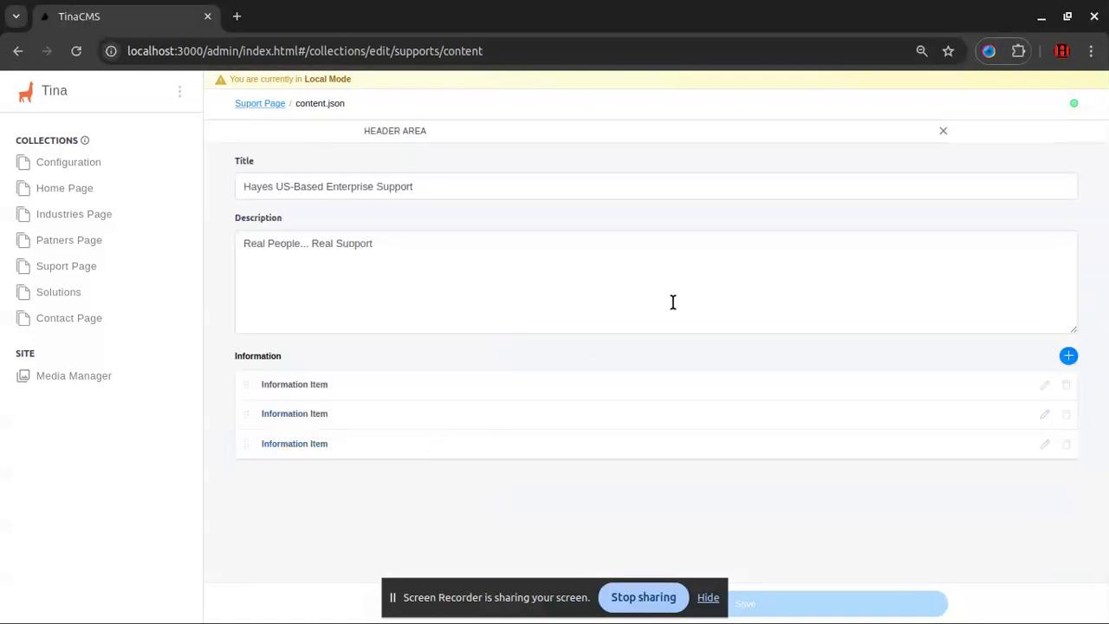
click(943, 130)
scroll(584, 364, down, 3)
click(467, 493)
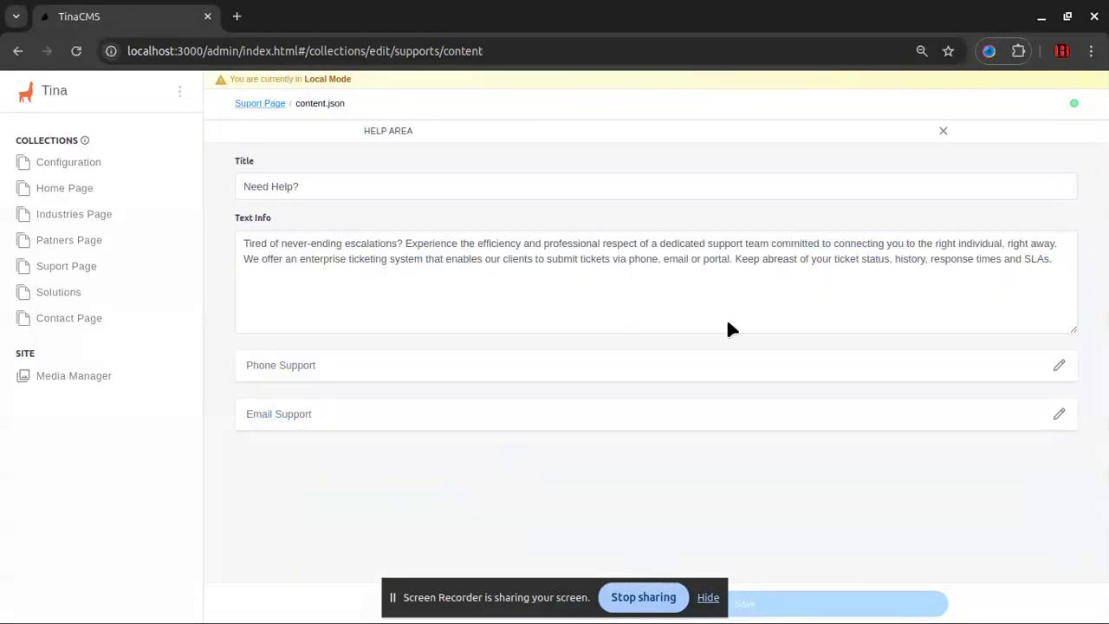
click(942, 131)
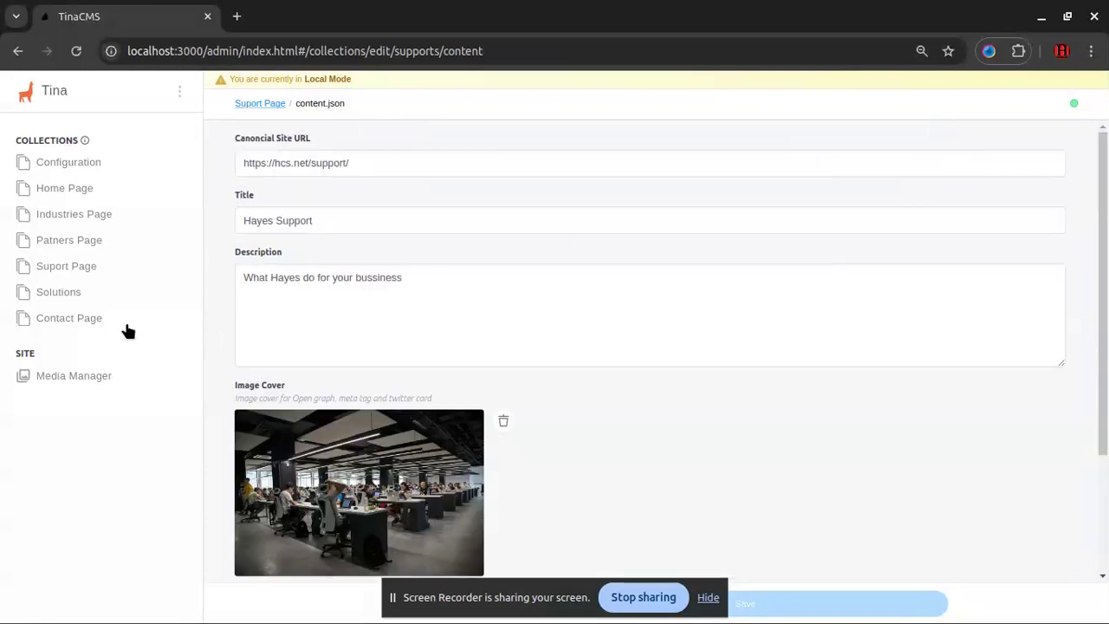
Open the Hayes Consulting entry from the Solutions collection and look through its live page preview.
click(61, 293)
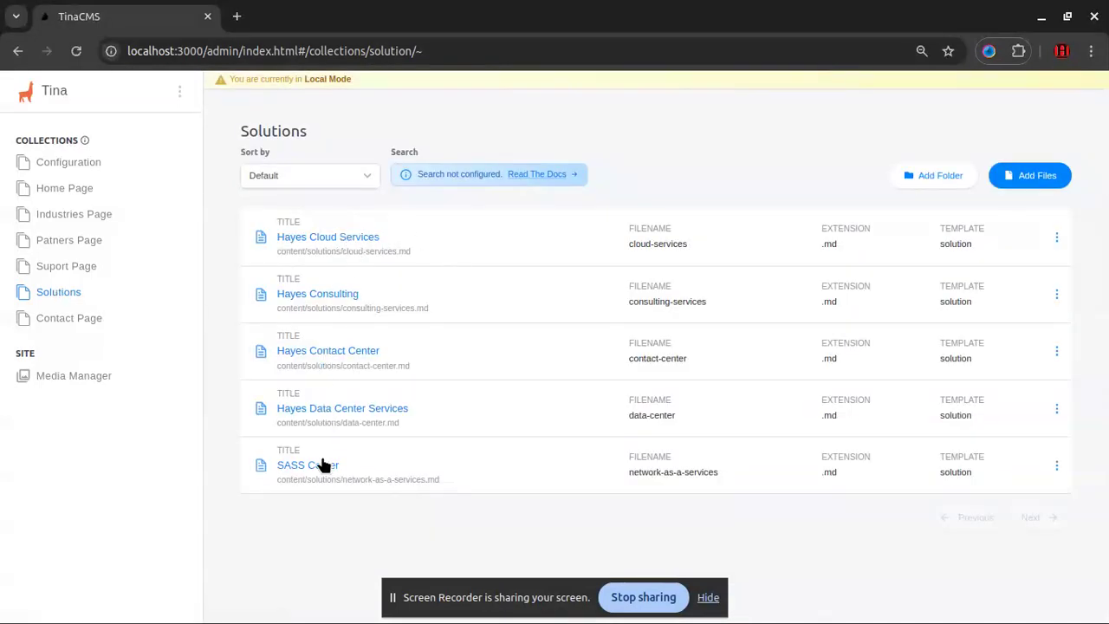
click(339, 305)
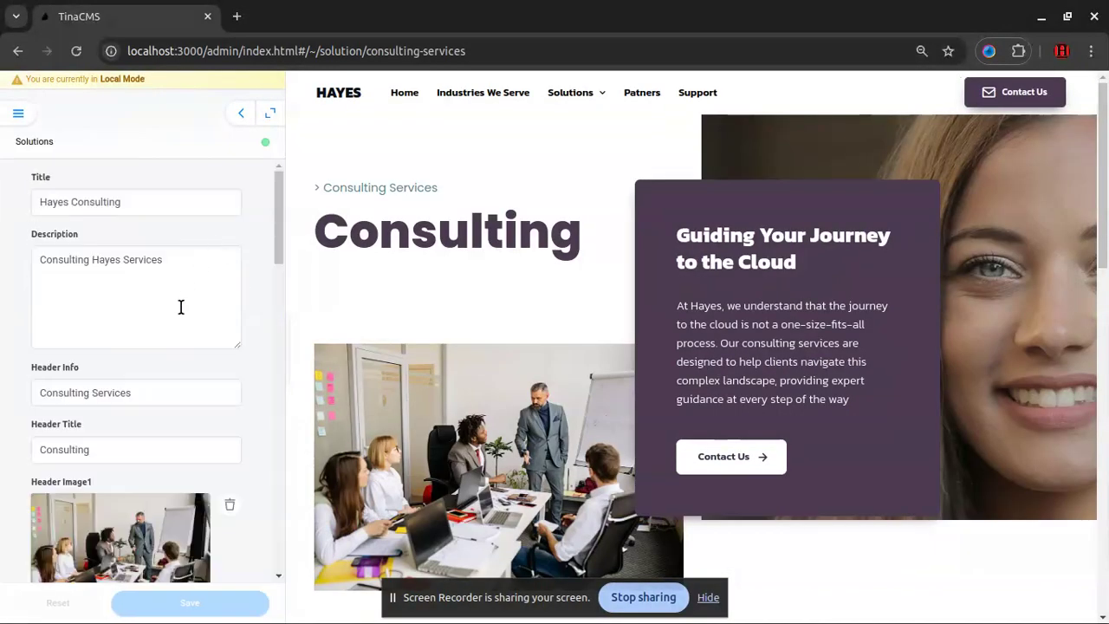
scroll(181, 307, down, 2)
scroll(172, 313, up, 3)
scroll(589, 227, down, 10)
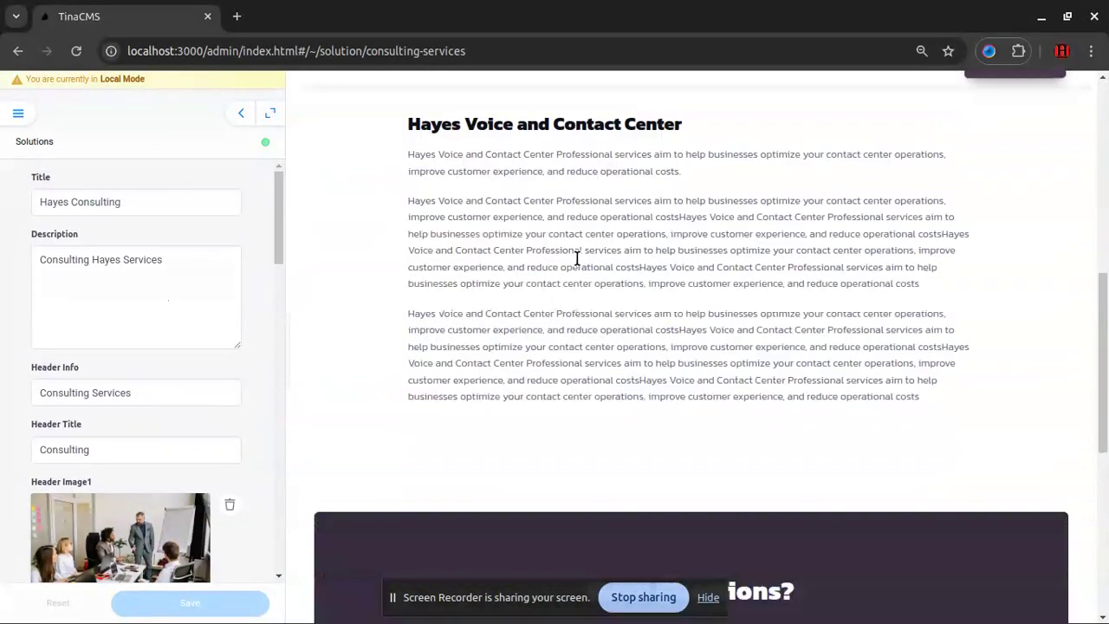
scroll(586, 274, down, 4)
scroll(585, 275, up, 15)
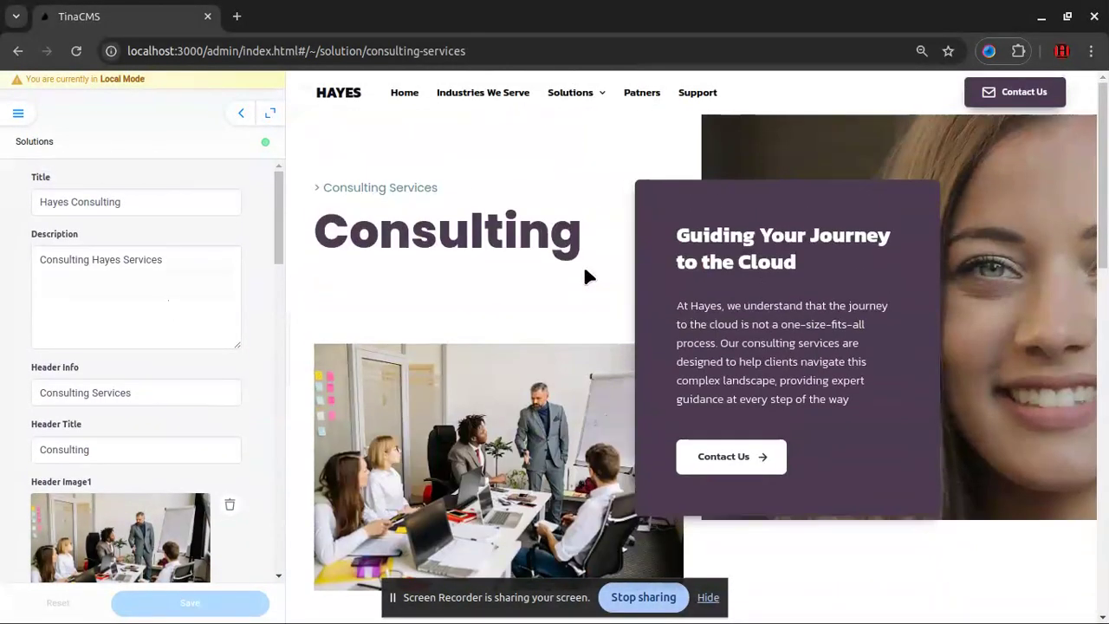
Compare the Header Info and Header Title fields with the matching header text in the Hayes Consulting preview.
scroll(104, 269, down, 2)
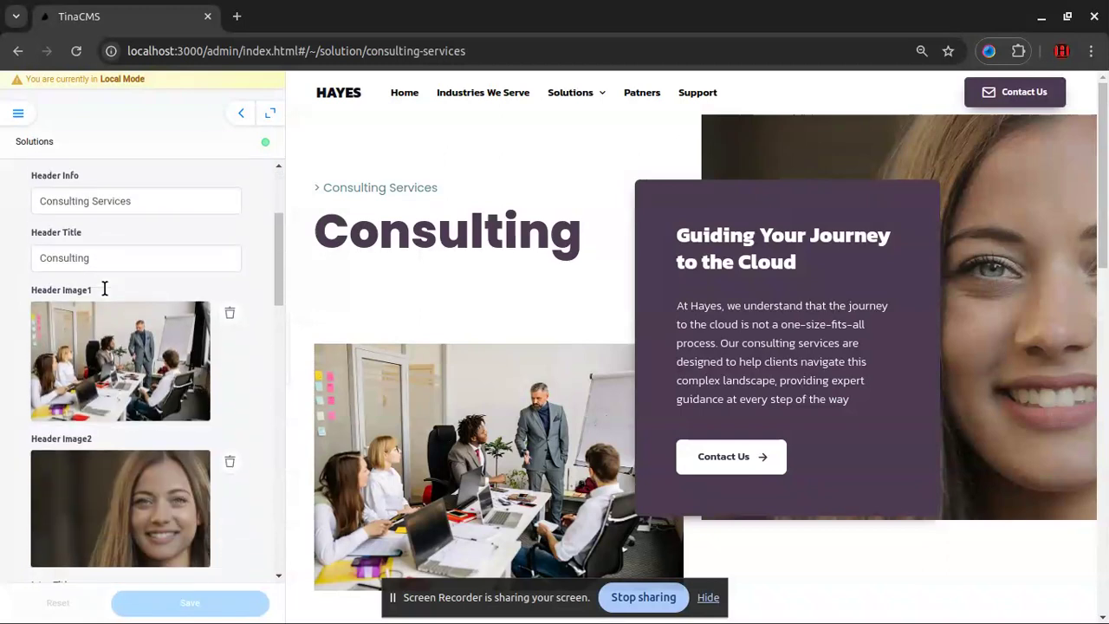
click(134, 253)
click(161, 193)
drag(438, 188, 329, 191)
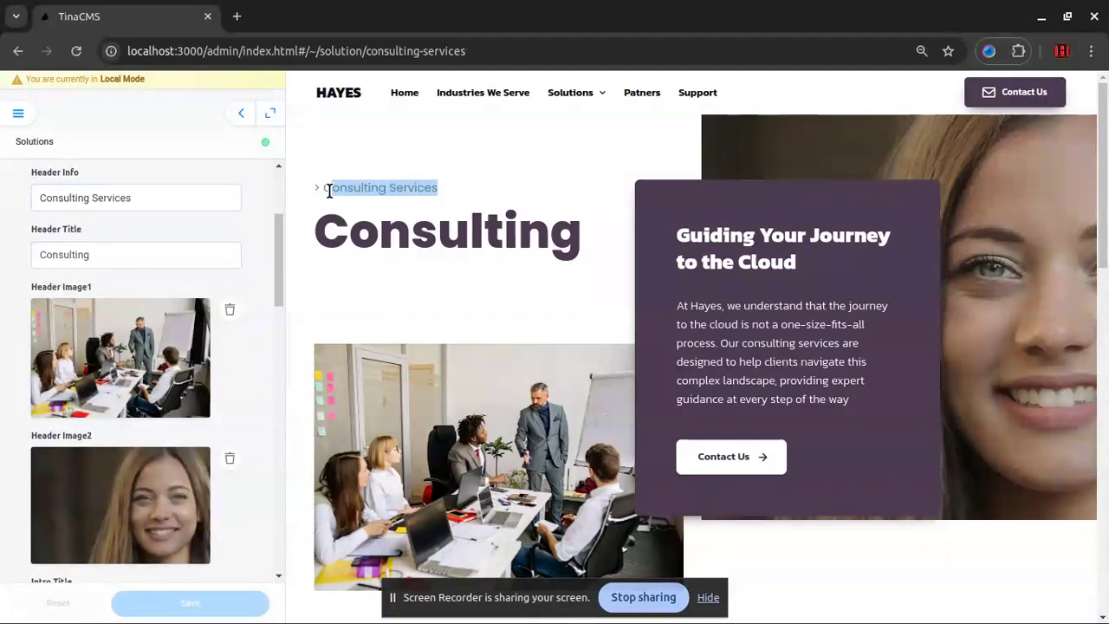
Append "sssss" to the Header Info text to test the live preview, and remove the extra letters.
click(193, 202)
text(sssss)
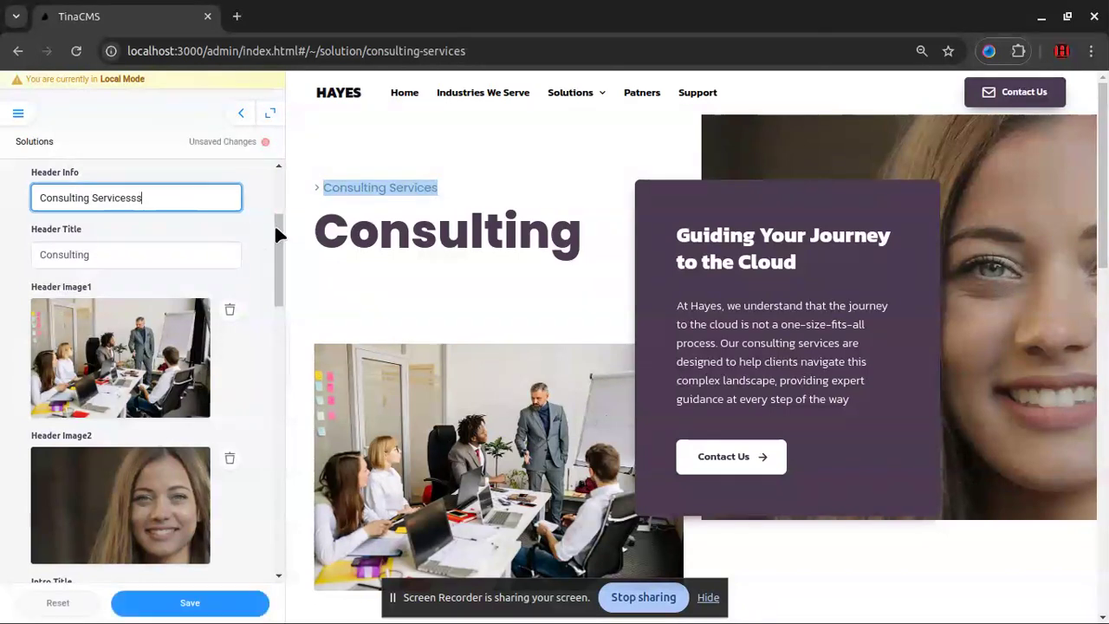
double_click(387, 192)
click(185, 200)
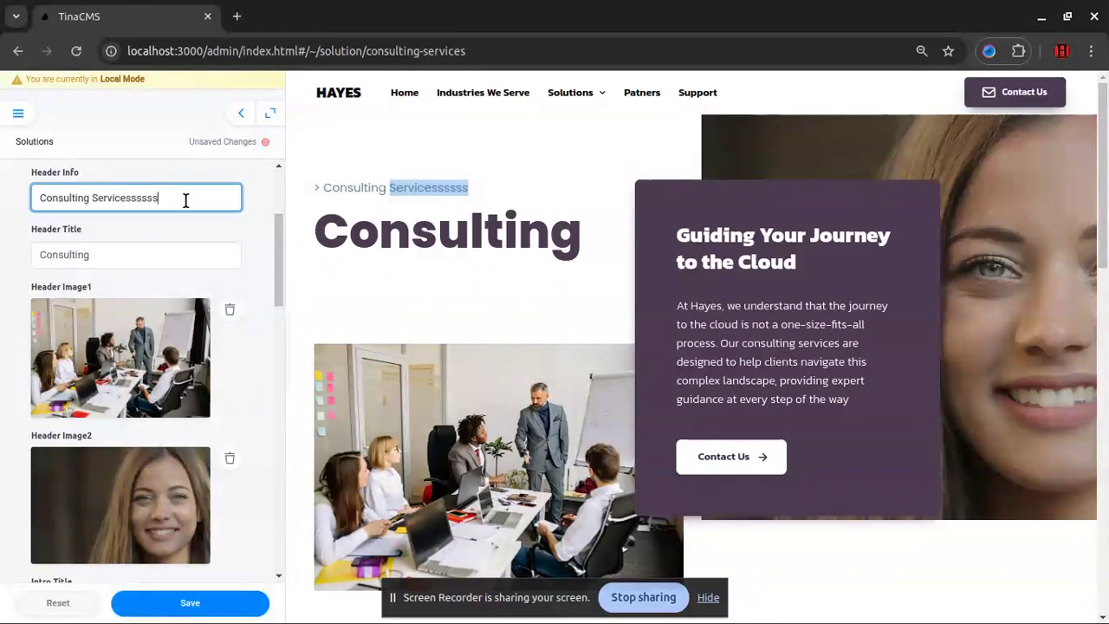
key(BackSpace)
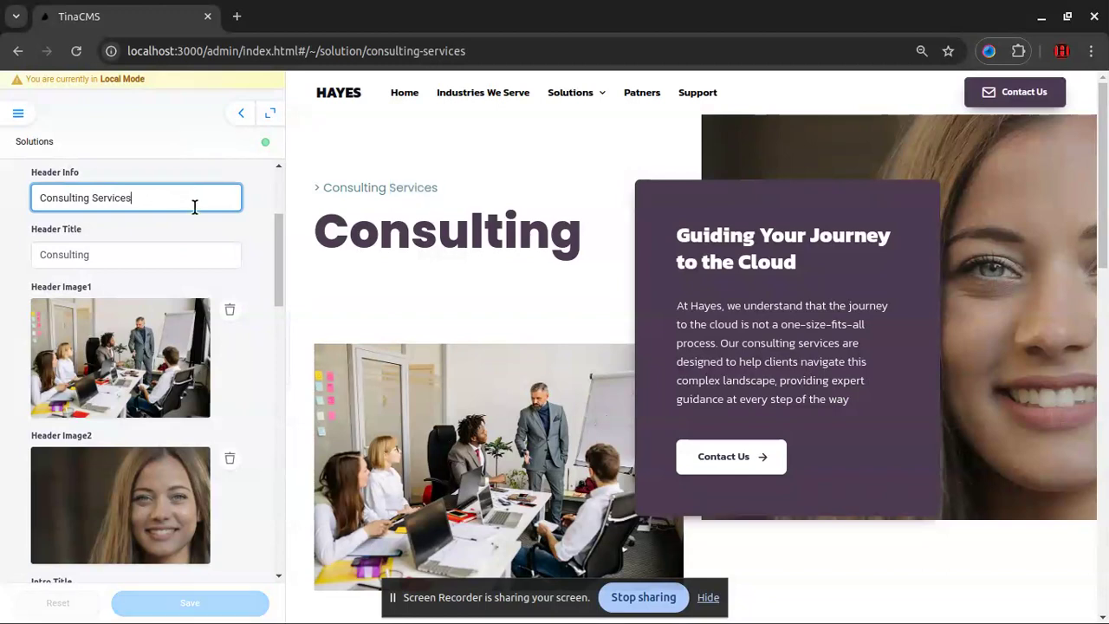
Try "Consulting In Here" as the Header Title in the live preview, and remove the added words.
click(146, 251)
text(In Here)
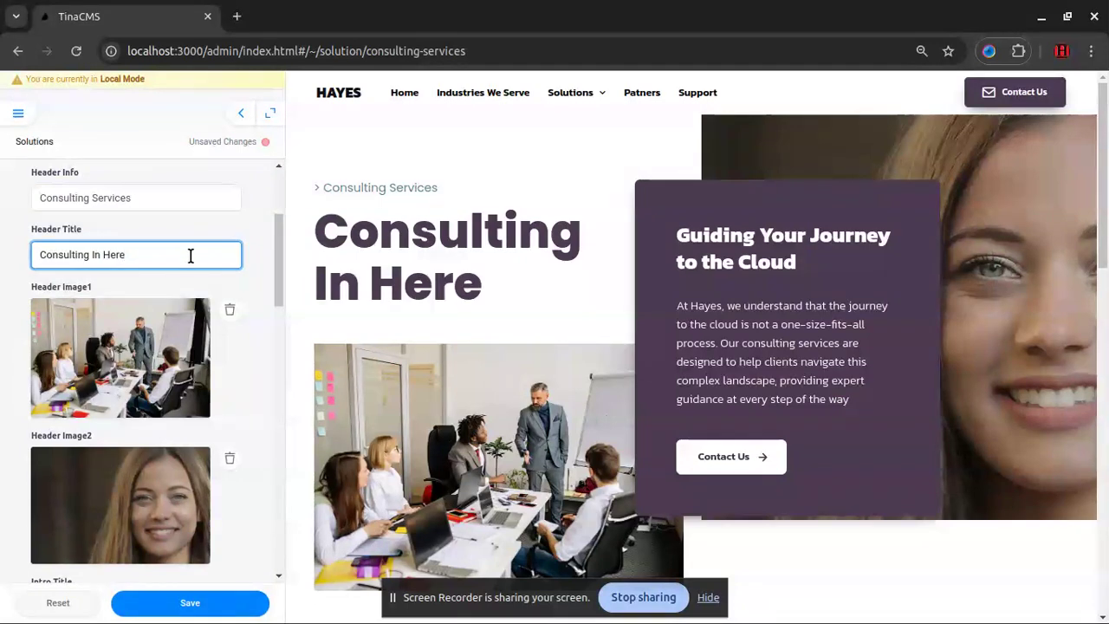
drag(506, 283, 295, 237)
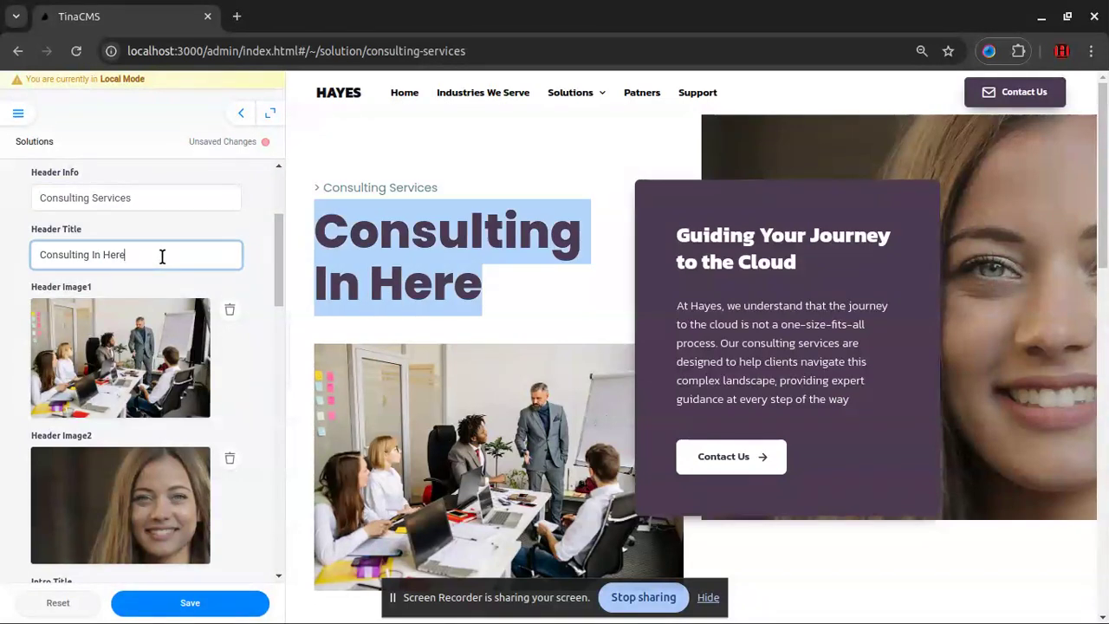
drag(92, 255, 203, 255)
key(BackSpace)
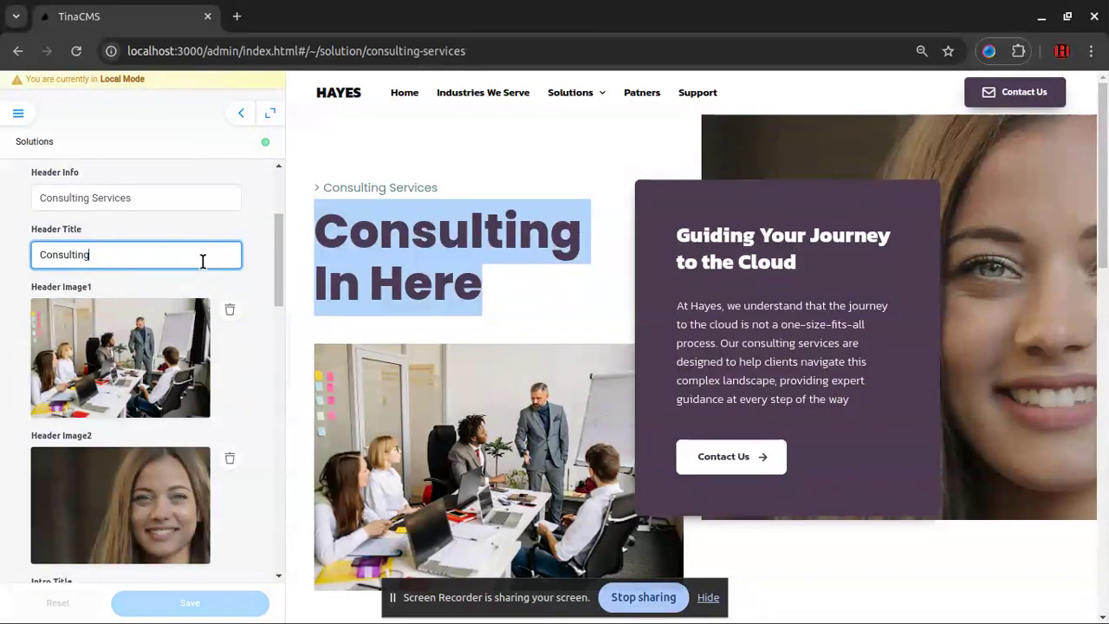
Replace the Intro Title with "Title intro here...." and check the matching heading in the preview card.
scroll(200, 260, down, 3)
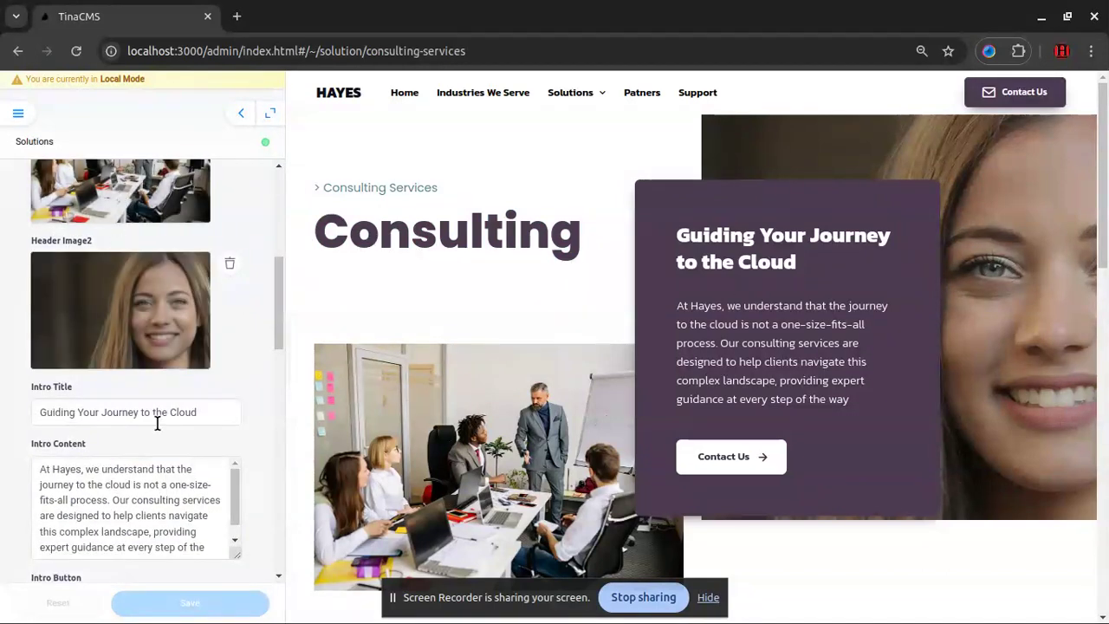
drag(166, 412, 47, 413)
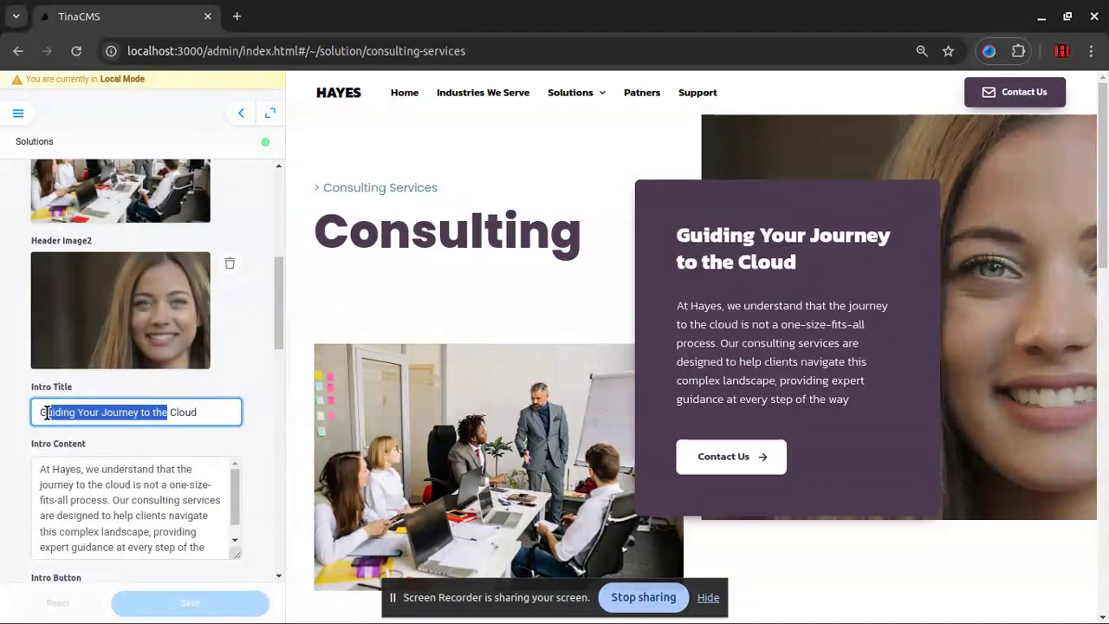
triple_click(214, 414)
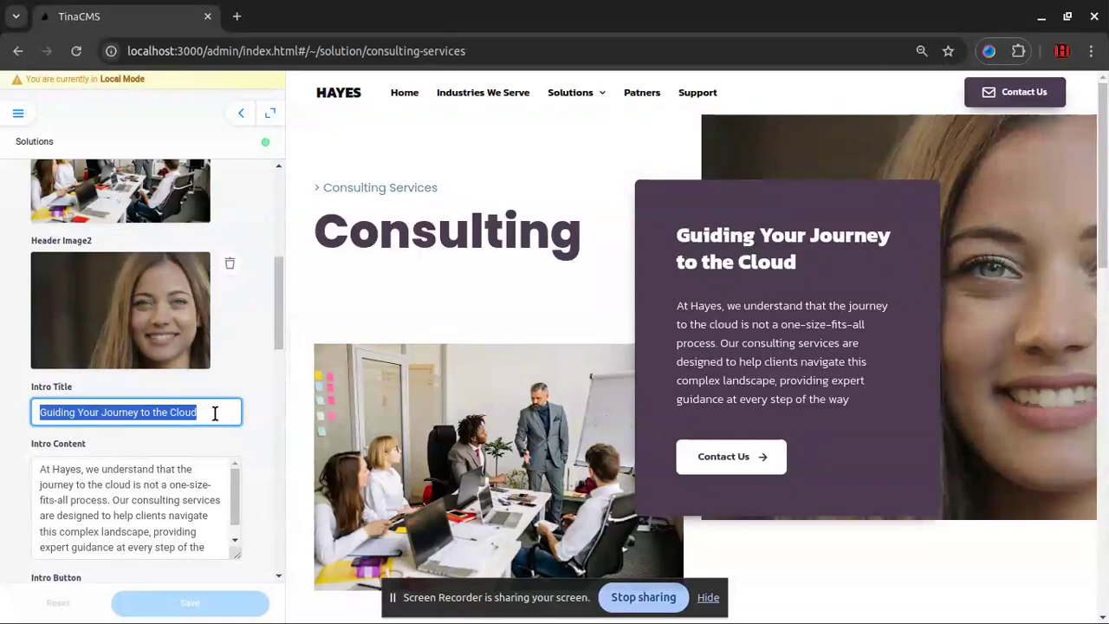
text(Title intro here....)
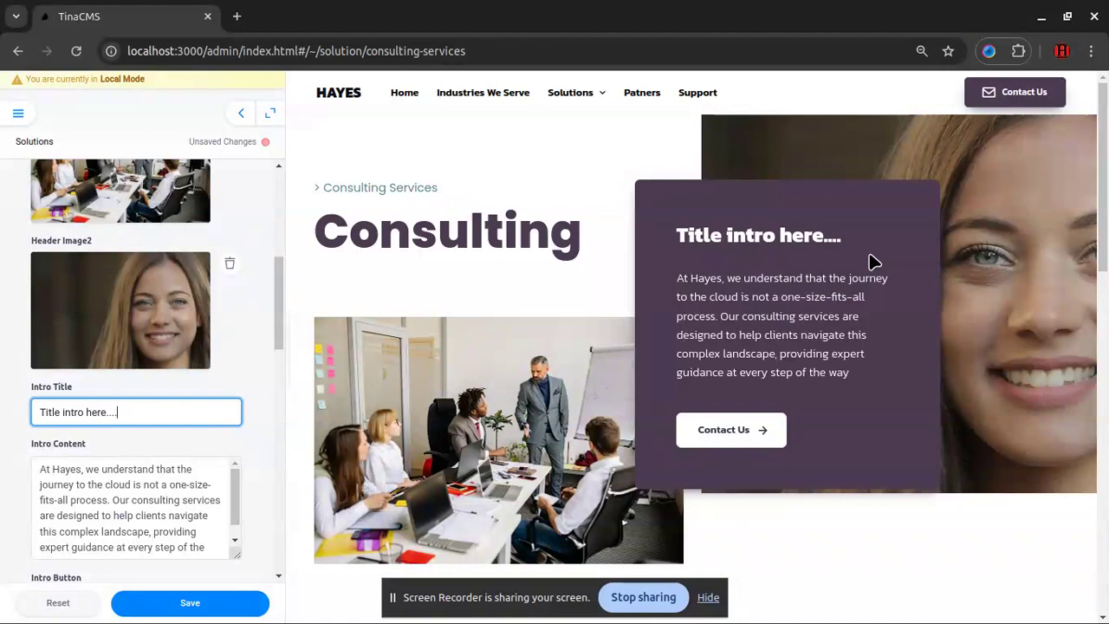
drag(840, 236, 677, 237)
Undo the Intro Title replacement.
click(143, 413)
key(ctrl+z)
key(ctrl+z)
key(ctrl+z)
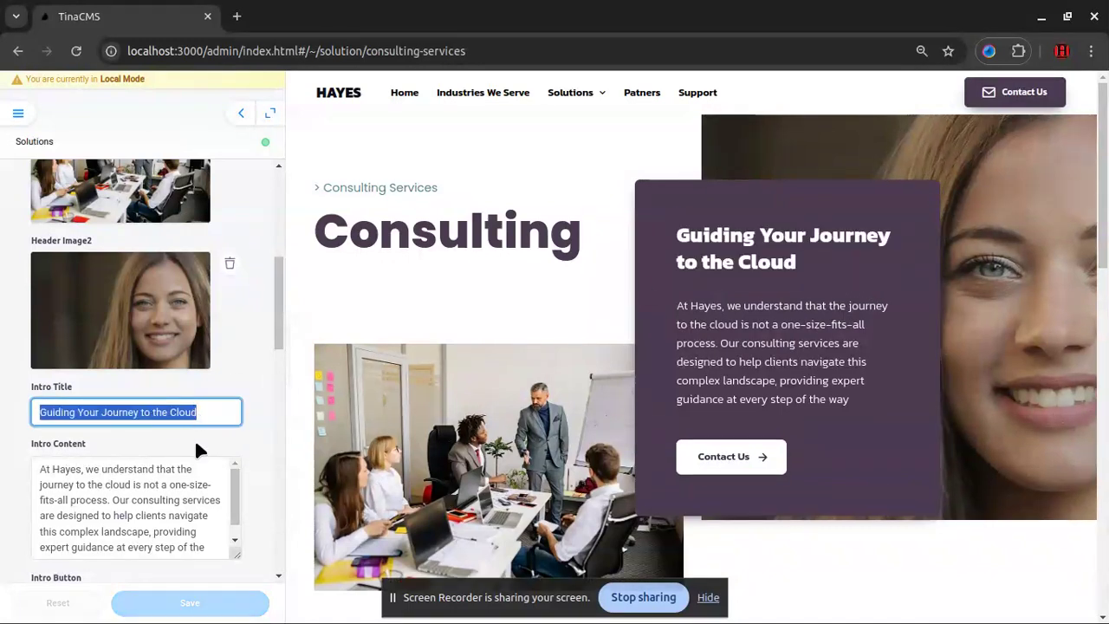
Copy the Intro Content text, replace it with "Write content info here..." and check the matching text in the preview card.
drag(678, 321, 827, 394)
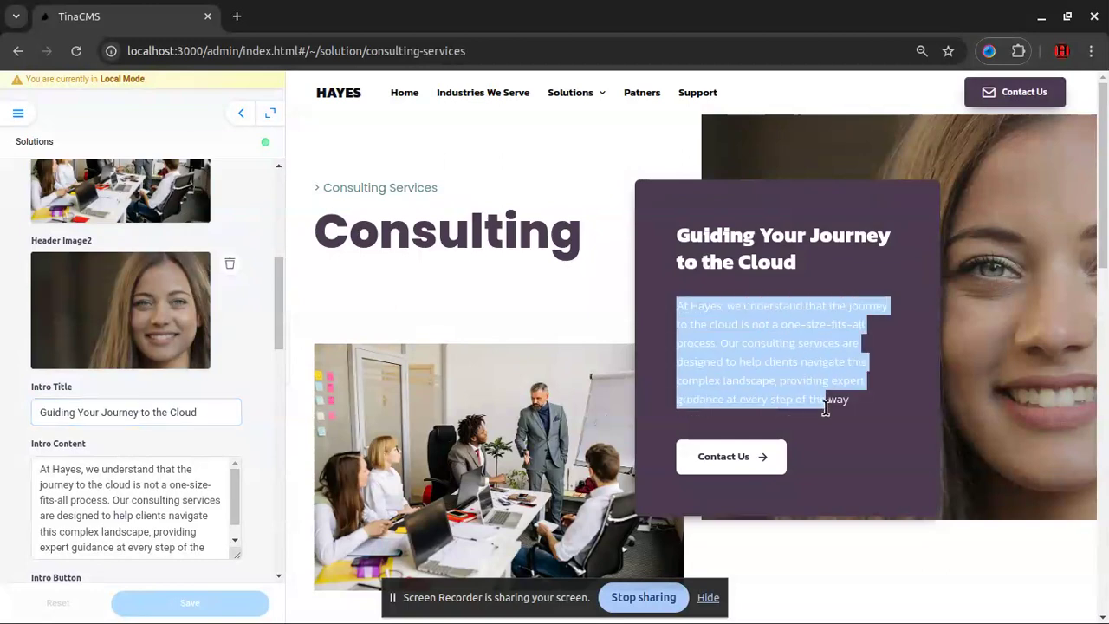
click(154, 380)
triple_click(93, 494)
key(ctrl+c)
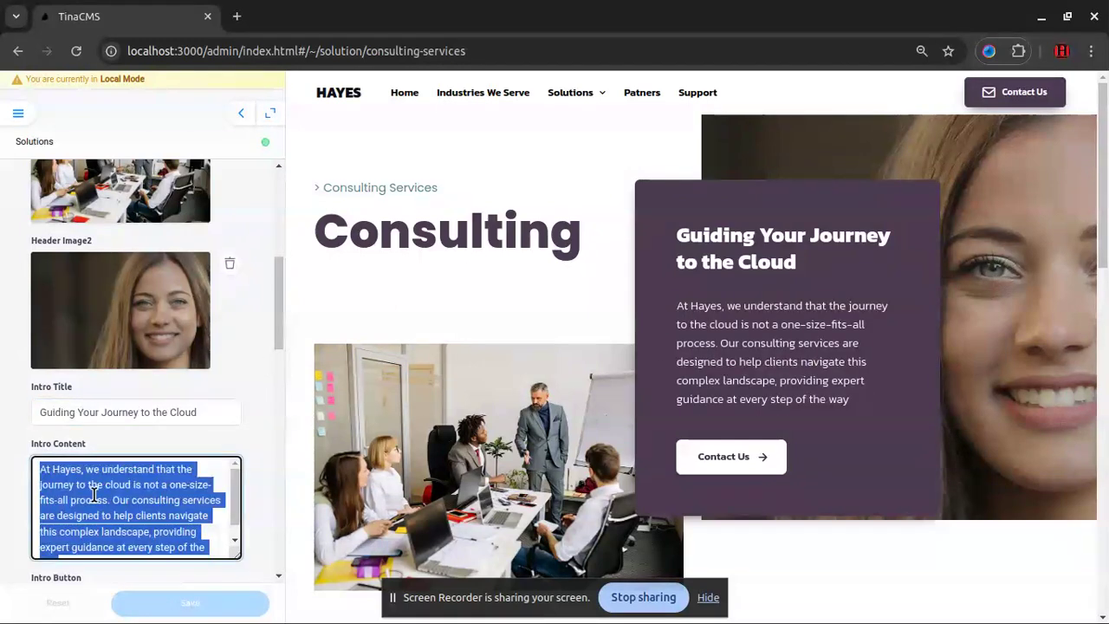
text(Writ)
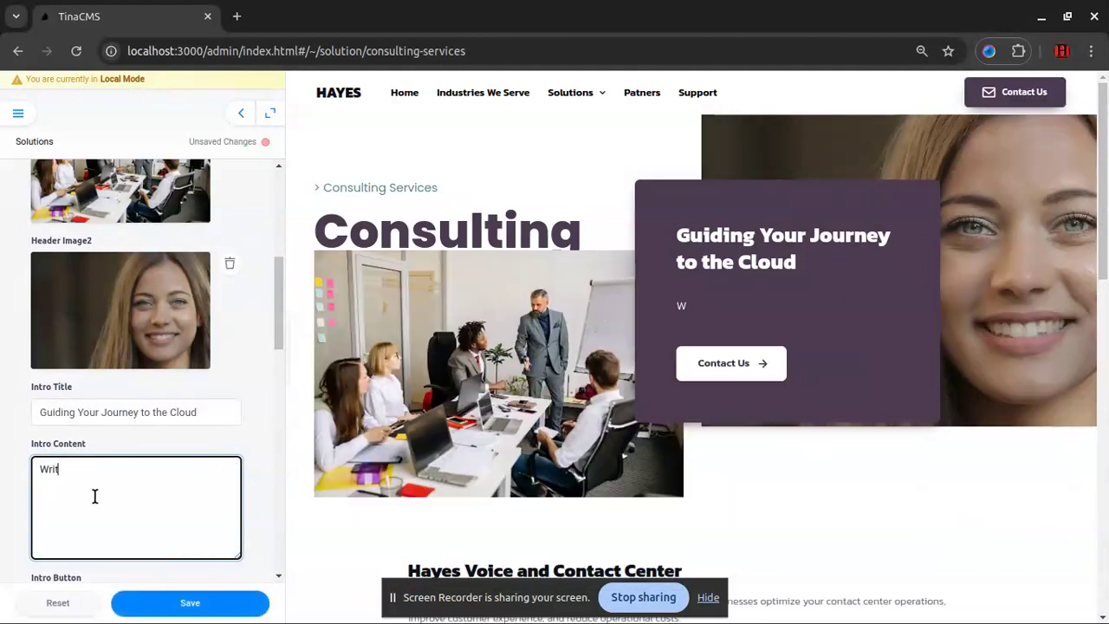
text(e content info here...)
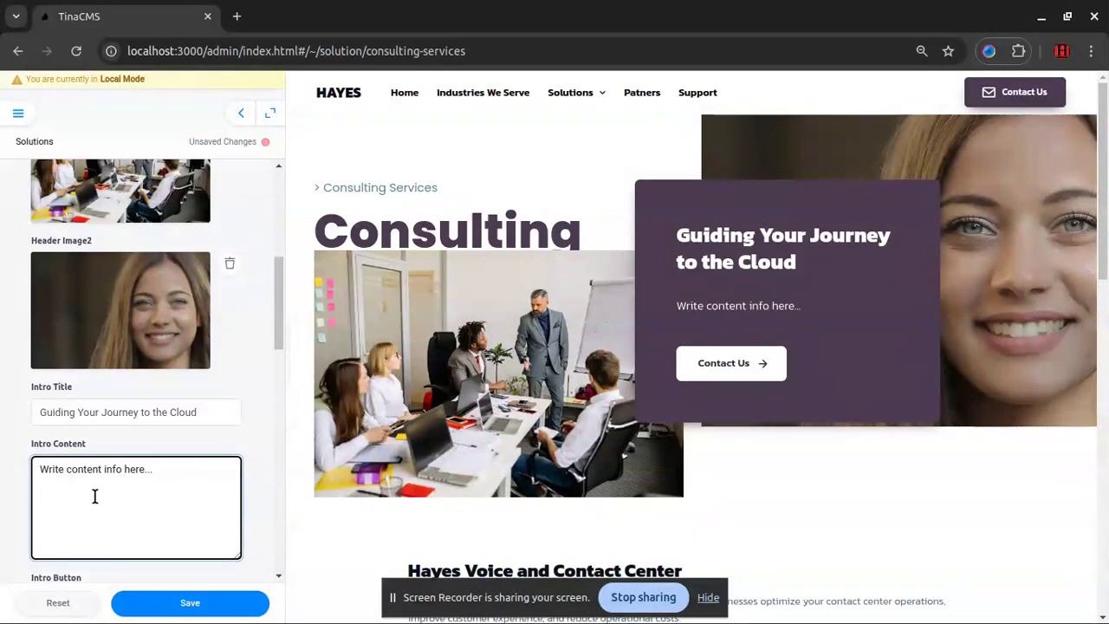
drag(800, 313, 677, 308)
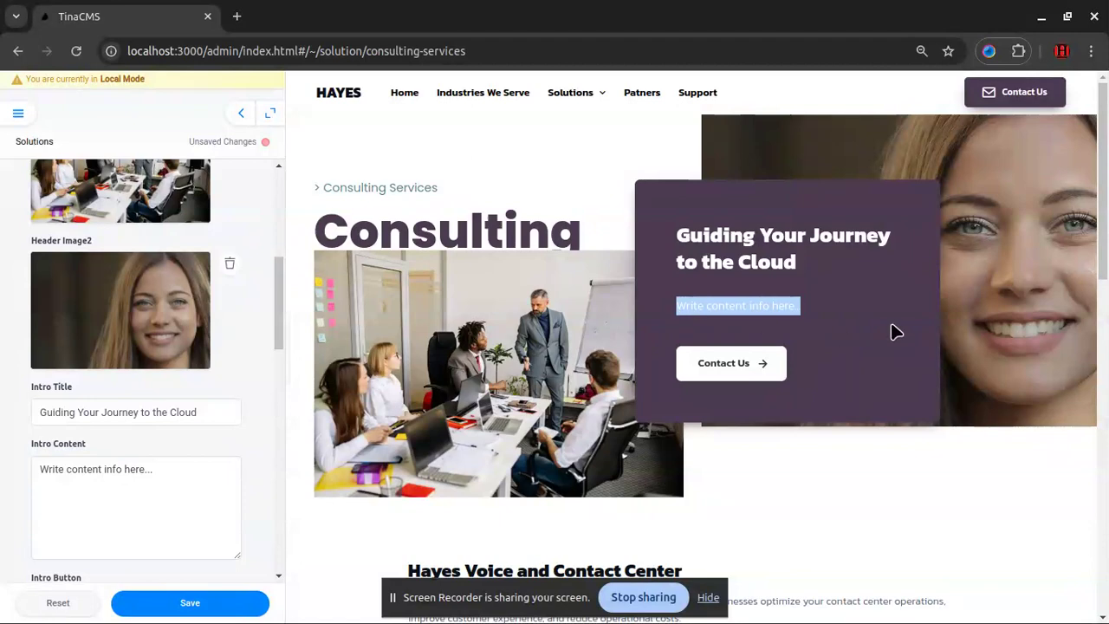
click(866, 331)
Restore the original Intro Content paragraph from the copied text.
click(145, 467)
key(BackSpace)
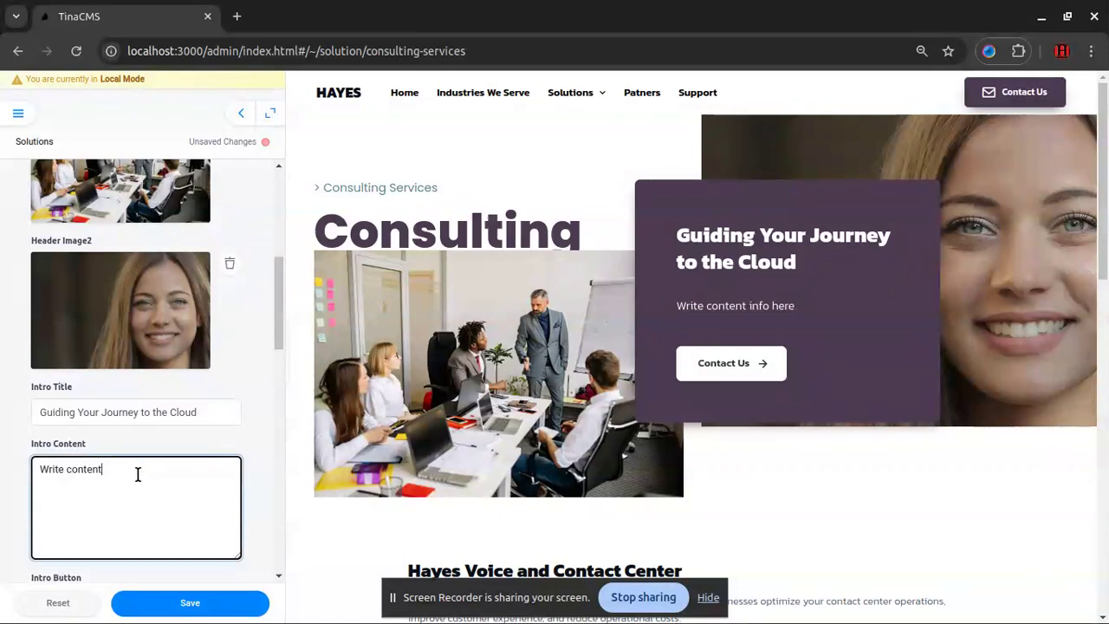
key(ctrl+a)
key(ctrl+v)
key(ctrl+s)
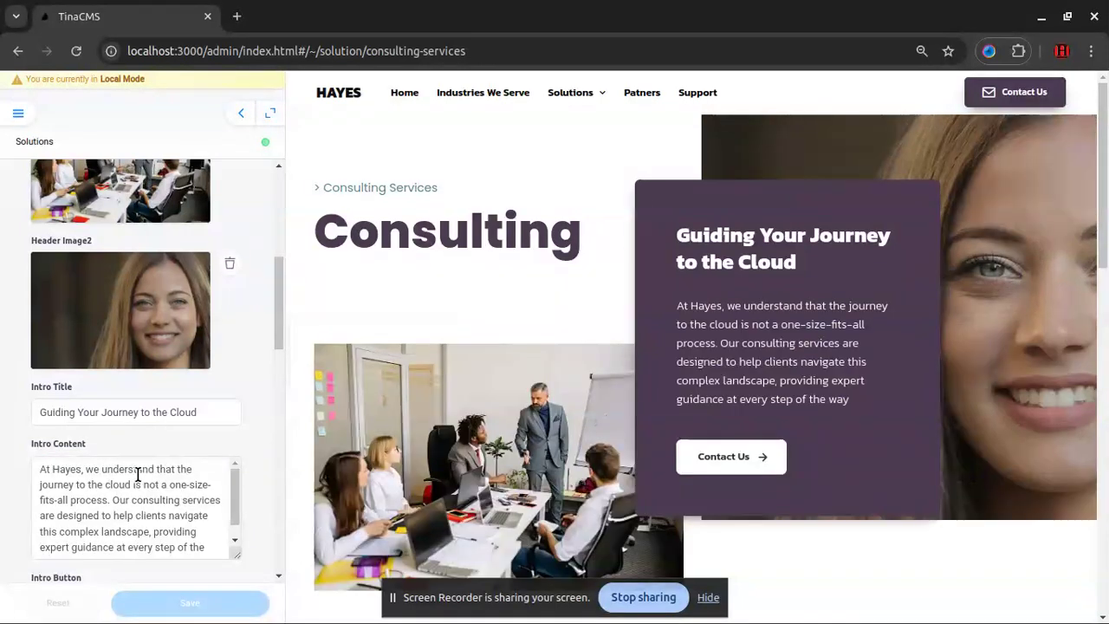
Replace the Intro Button label with "Button text here,.." to test the live preview.
scroll(70, 423, down, 3)
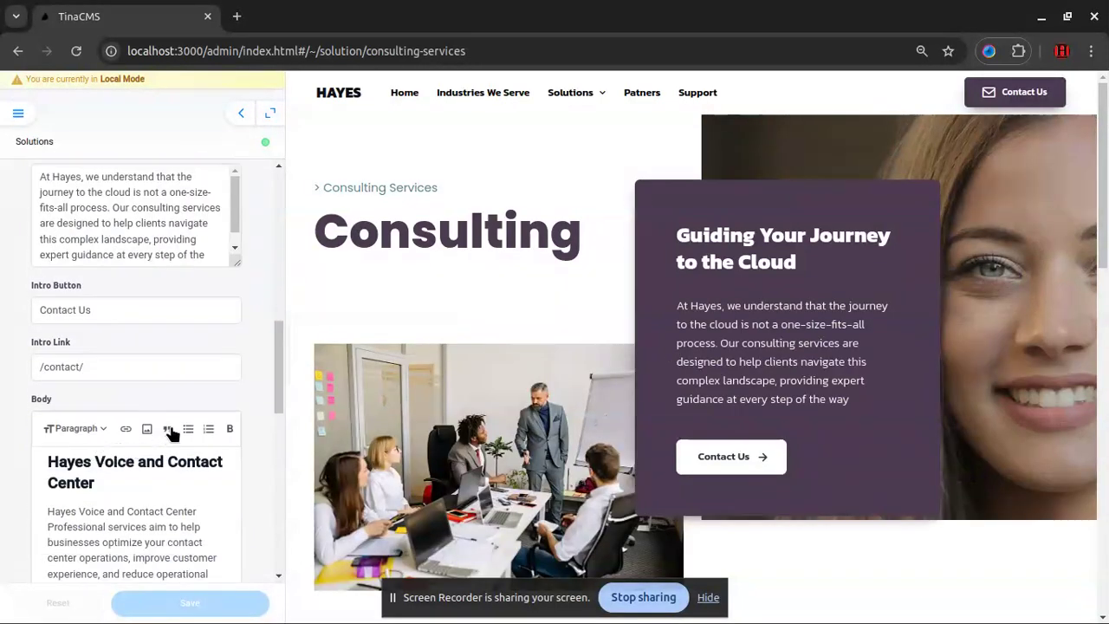
scroll(663, 401, down, 2)
click(183, 321)
triple_click(38, 313)
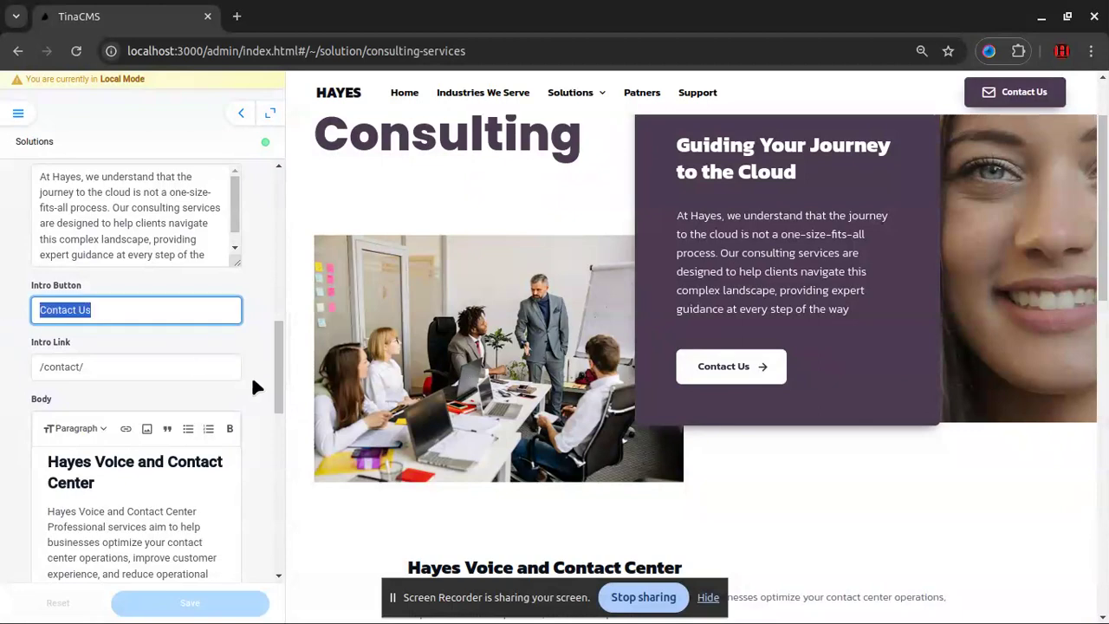
text(Button text jh)
key(BackSpace)
key(BackSpace)
text(here,)
key(BackSpace)
text(..)
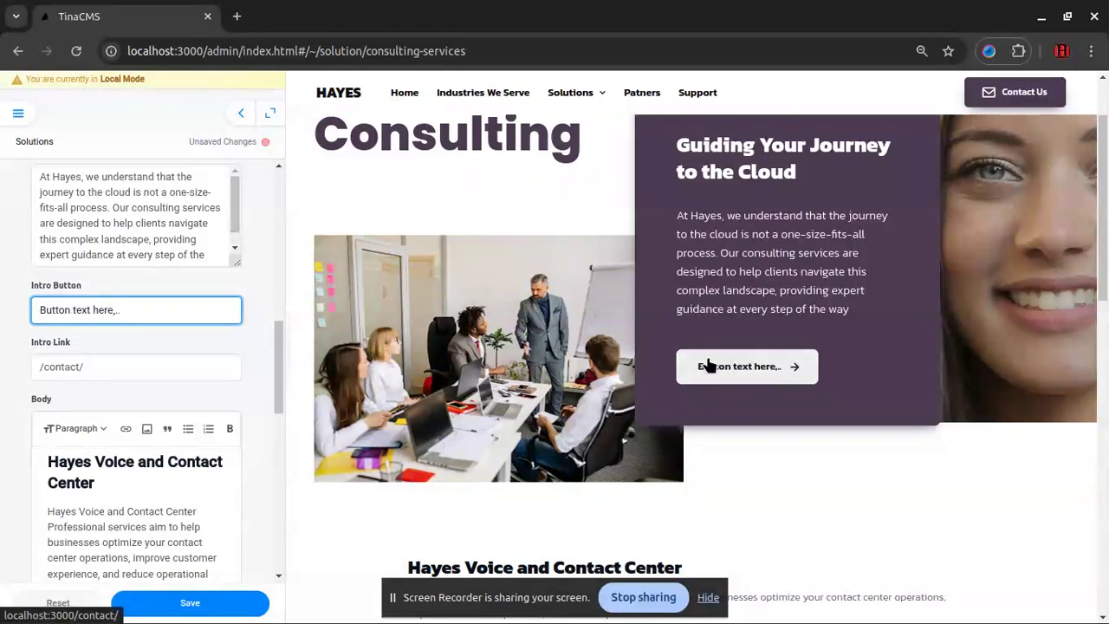
Restore the Intro Button label to "Contact Us".
drag(185, 317, 4, 293)
key(ctrl+v)
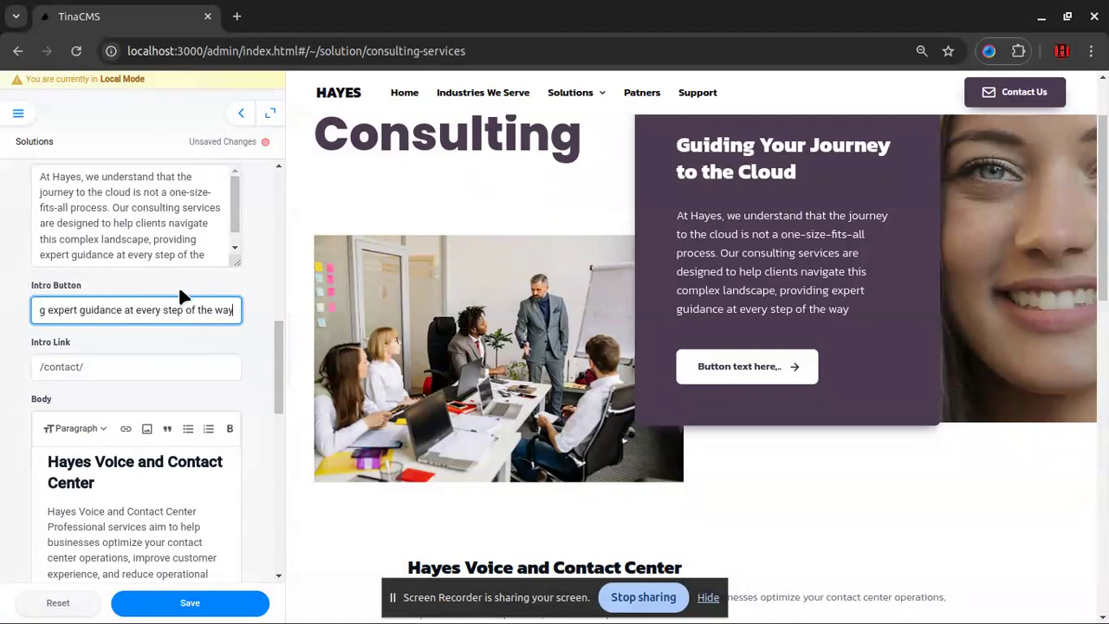
key(ctrl+a)
key(BackSpace)
key(ctrl+z)
key(ctrl+z)
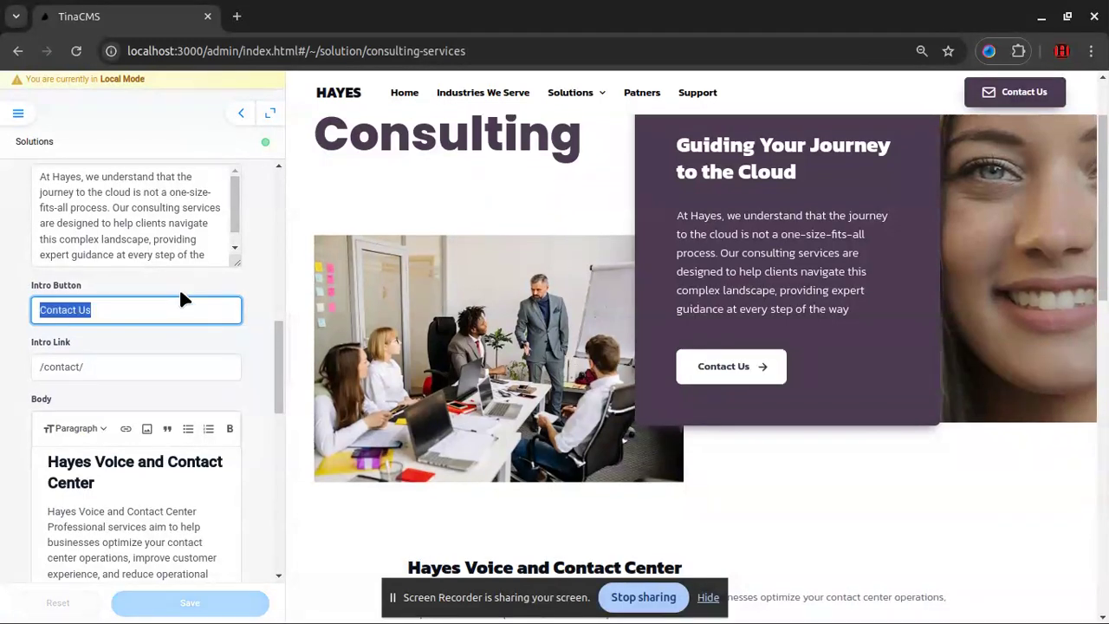
Locate the Body section in the preview and replace its heading with "Lreop Ipsum Dolor Siamet".
scroll(173, 389, down, 1)
scroll(676, 384, down, 3)
drag(411, 367, 741, 345)
scroll(741, 345, down, 2)
drag(409, 297, 578, 392)
click(113, 384)
click(139, 389)
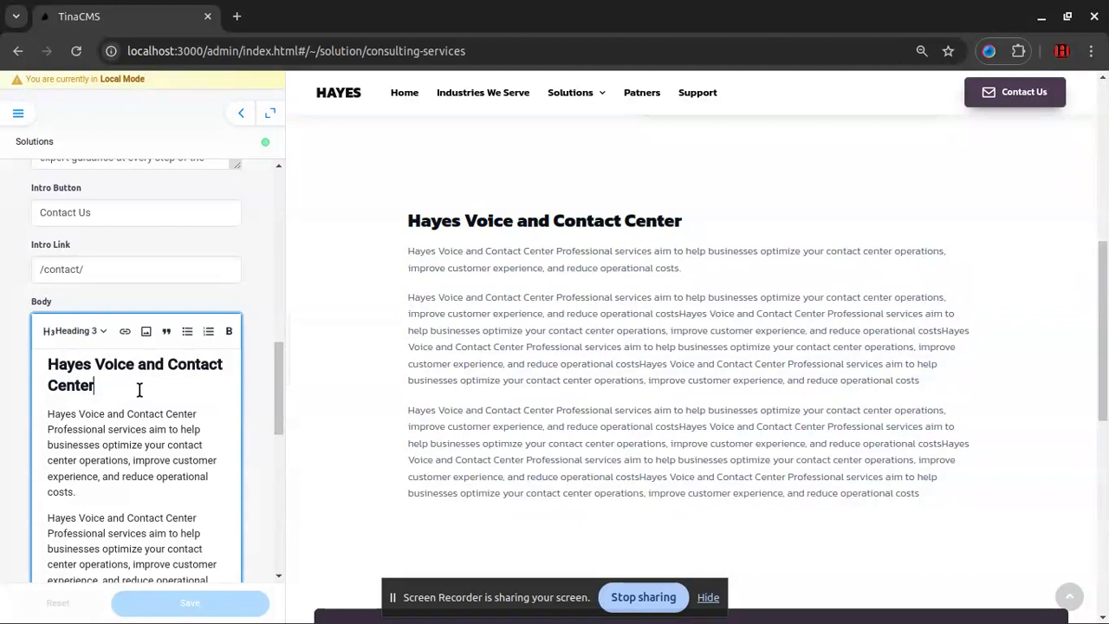
key(ctrl+a)
click(139, 389)
key(BackSpace)
key(BackSpace)
key(BackSpace)
key(BackSpace)
key(BackSpace)
key(BackSpace)
key(BackSpace)
key(BackSpace)
key(BackSpace)
key(BackSpace)
key(BackSpace)
key(BackSpace)
key(BackSpace)
key(BackSpace)
key(BackSpace)
key(BackSpace)
key(BackSpace)
key(BackSpace)
key(BackSpace)
key(BackSpace)
text(Lreop)
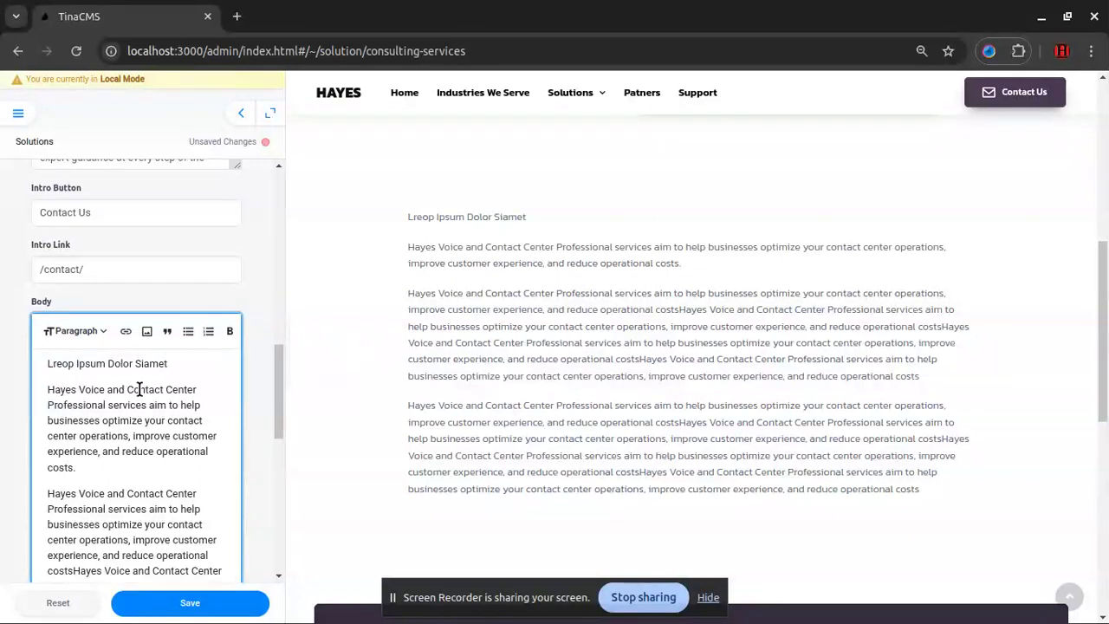
Format the new first line of the Body as Heading 2 and check it in the preview.
key(shift+Home)
click(76, 331)
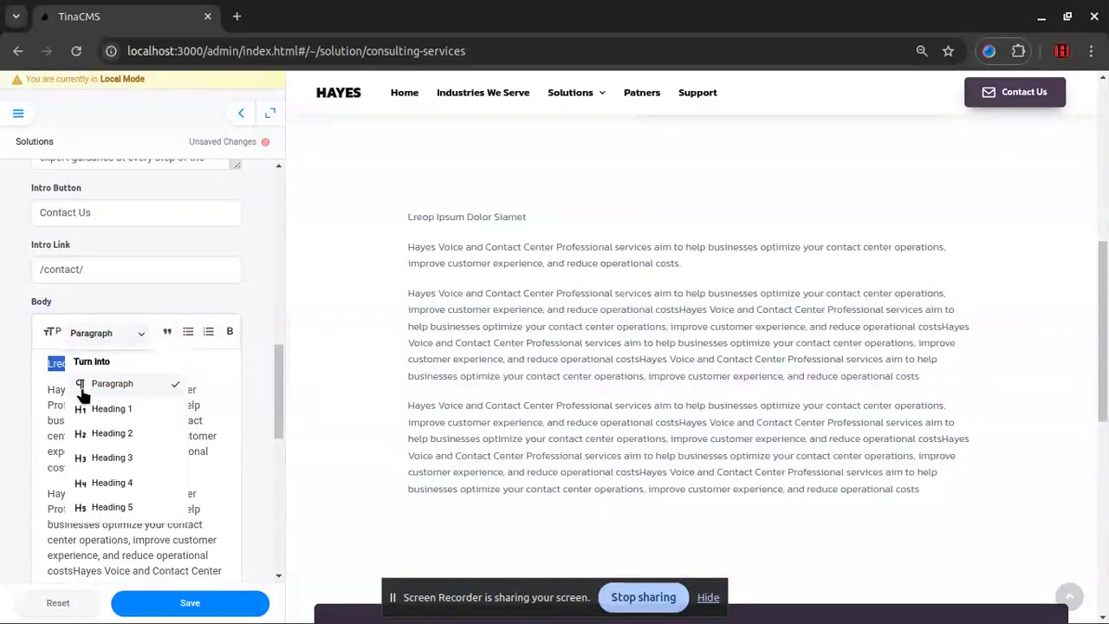
click(111, 433)
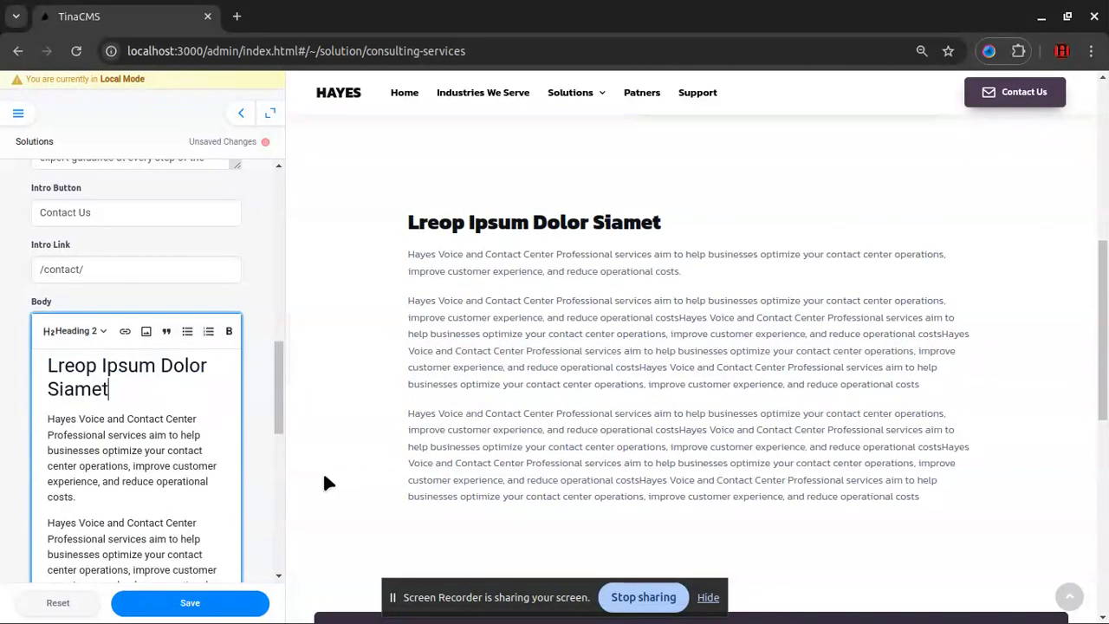
drag(674, 228, 441, 223)
Restore the original Body heading "Hayes Voice and Contact Center".
click(151, 387)
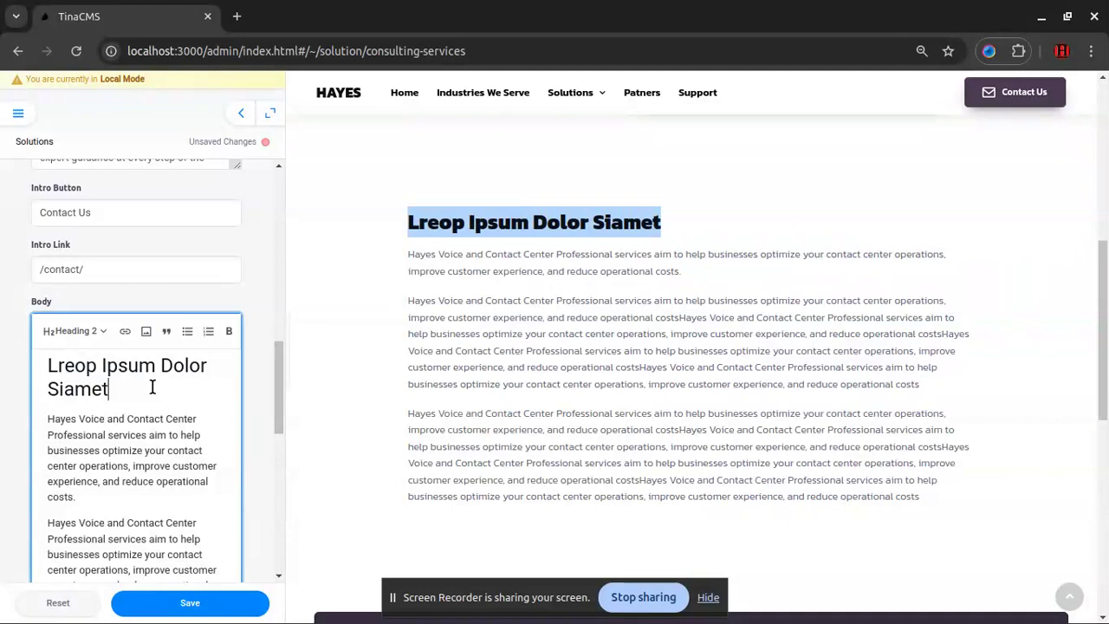
key(ctrl+a)
key(ctrl+s)
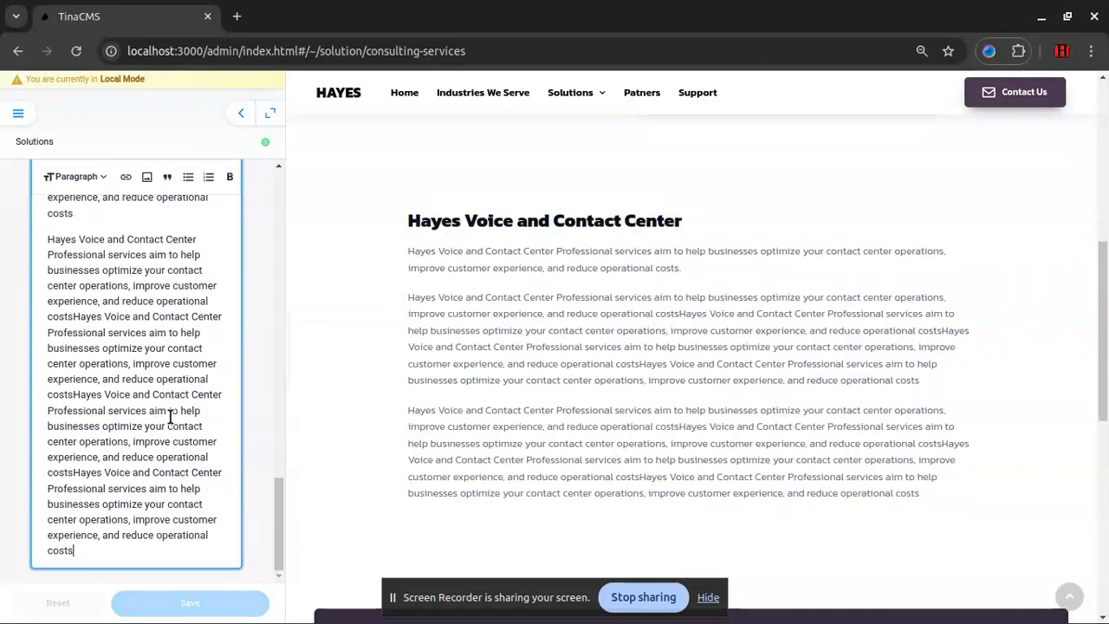
scroll(182, 395, up, 15)
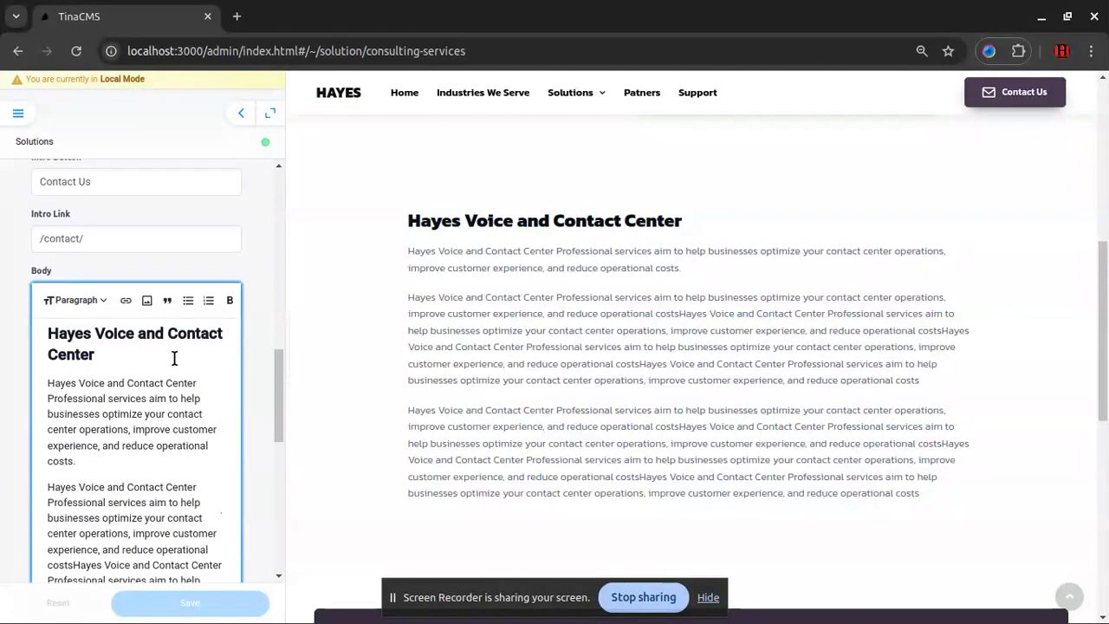
Return to the Solutions collection and open the SASS Center entry.
click(12, 117)
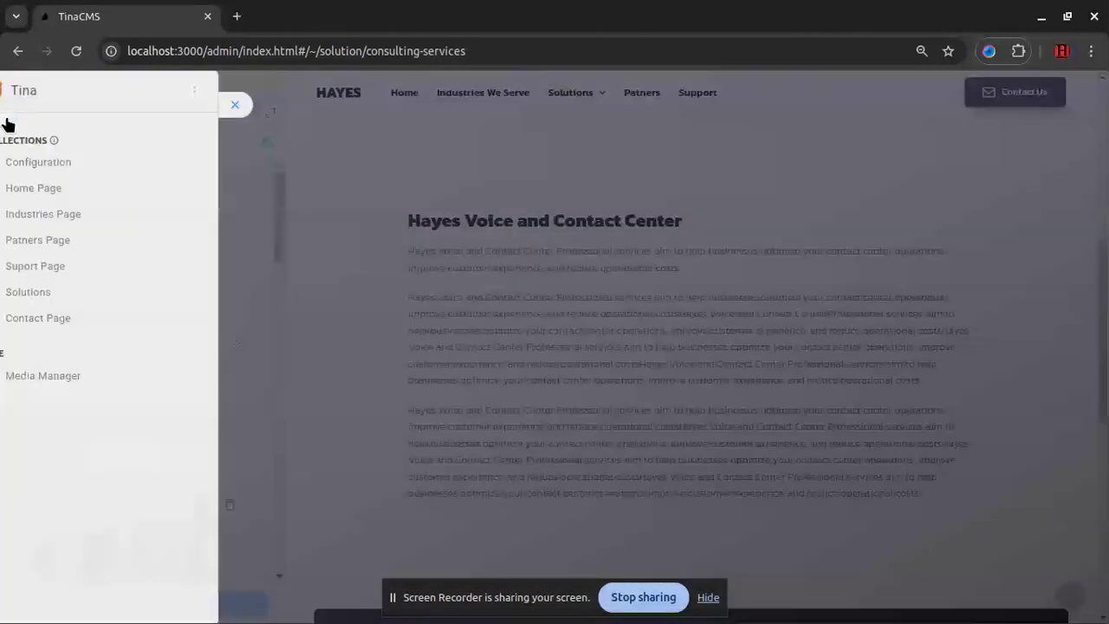
click(74, 296)
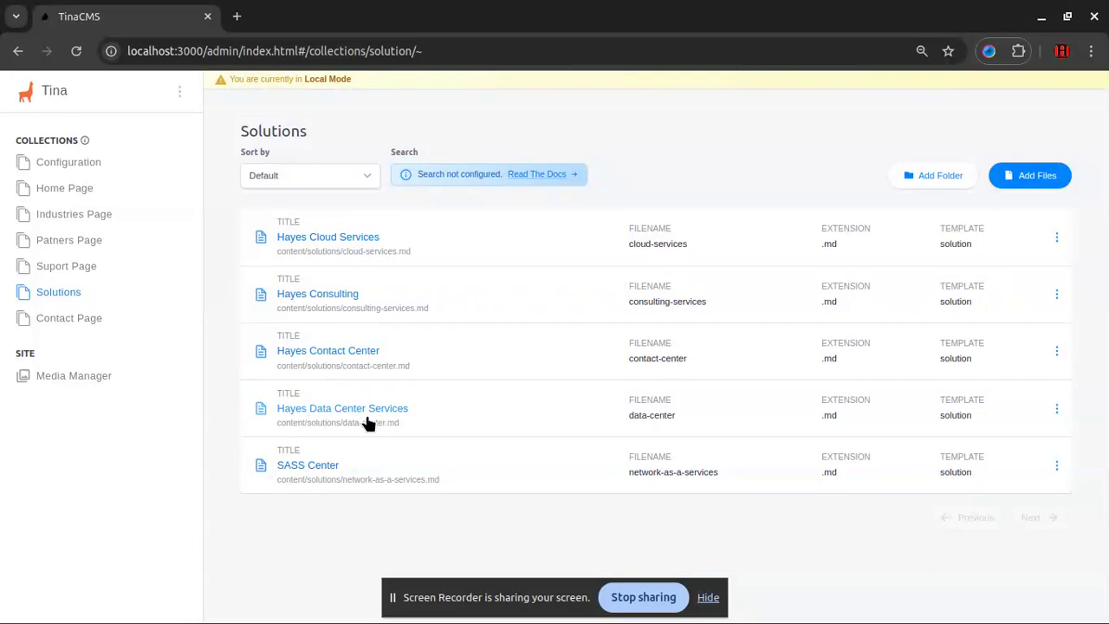
click(310, 468)
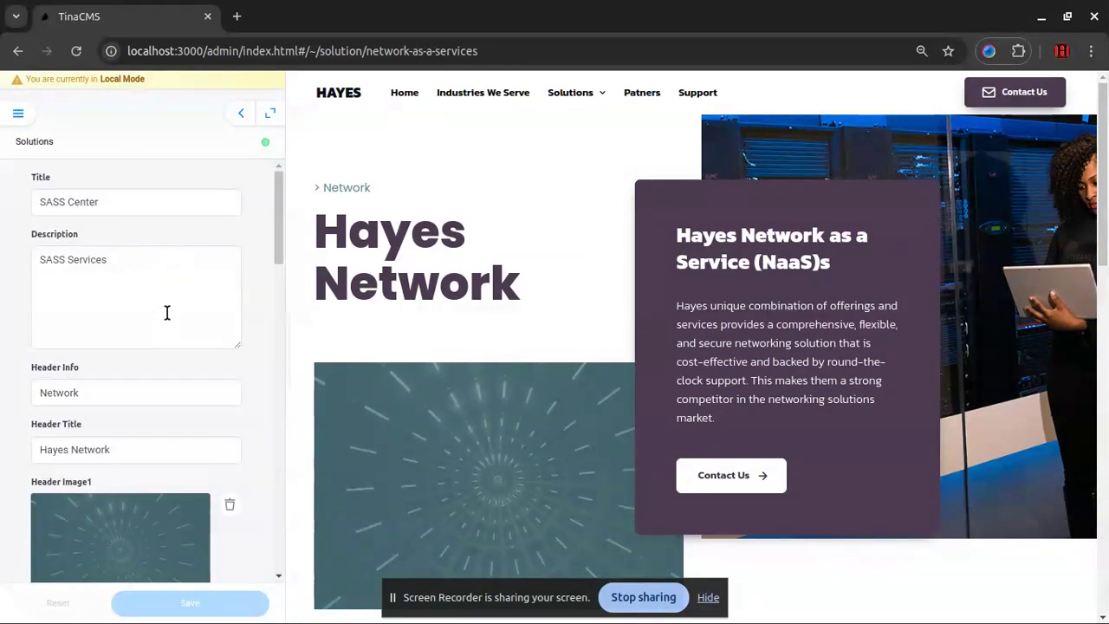
Append "information here.." to the Header Info to test the live preview, and remove the added words.
scroll(166, 316, down, 2)
click(126, 201)
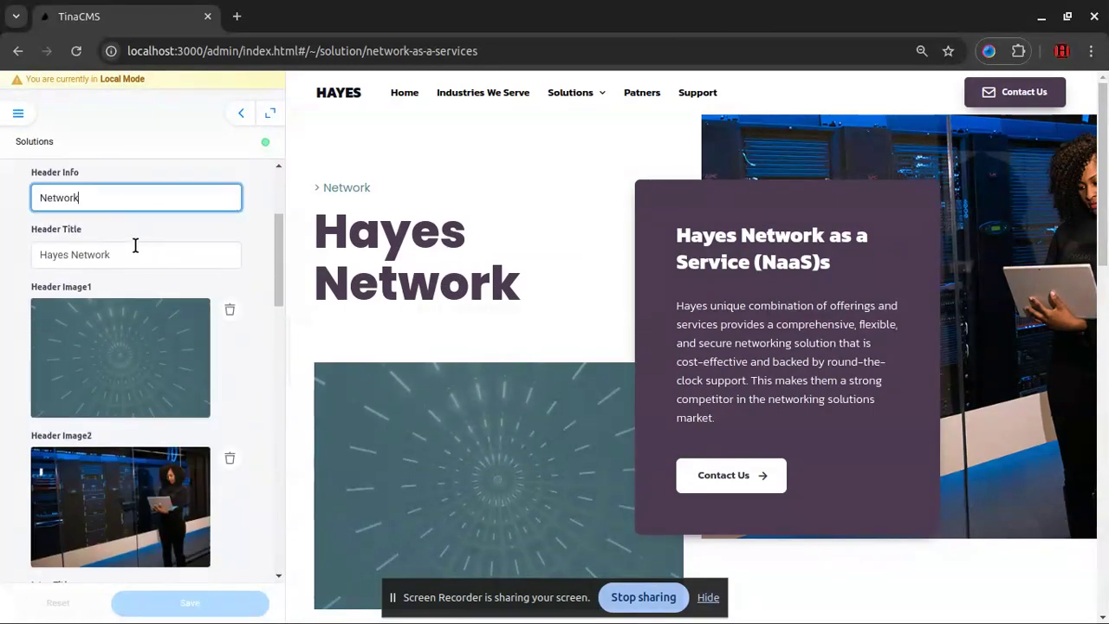
text(information here..)
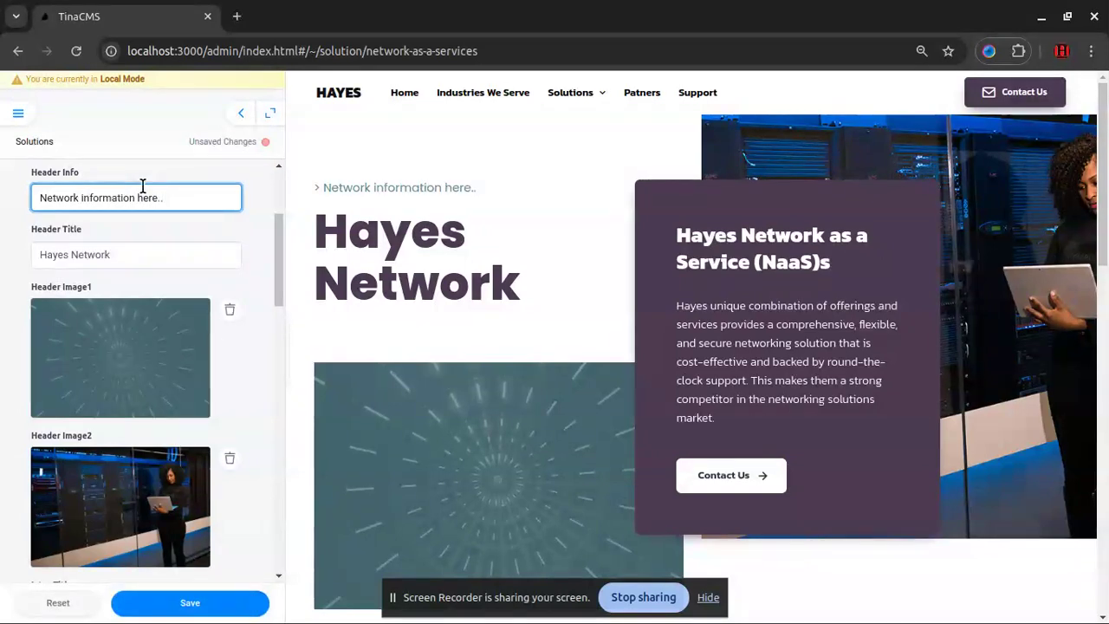
drag(462, 184, 321, 188)
click(205, 199)
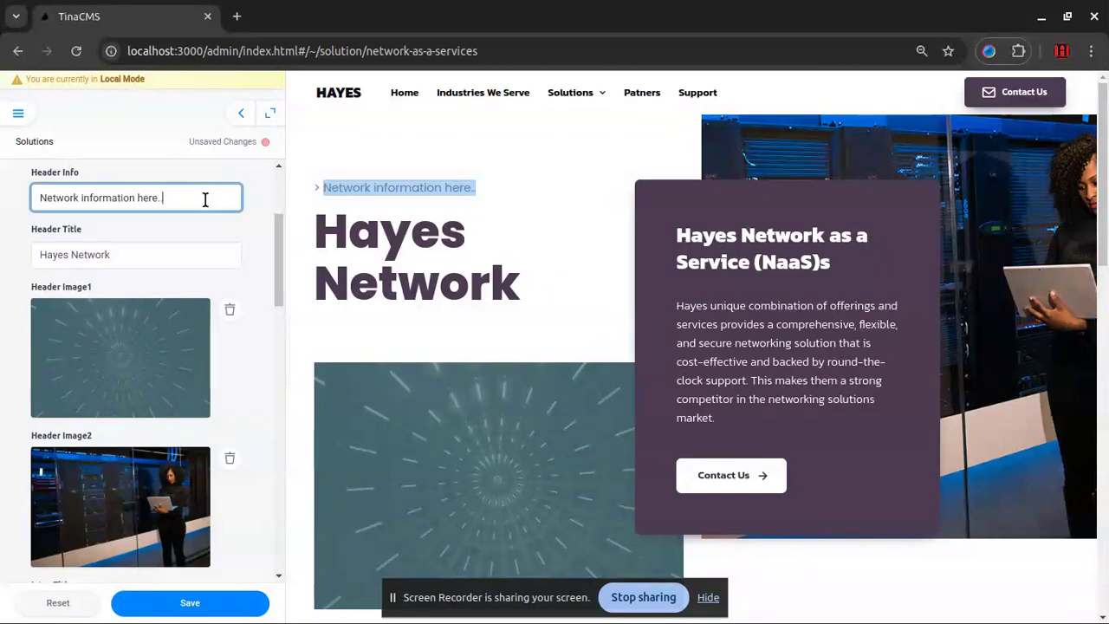
shift+click(78, 197)
key(BackSpace)
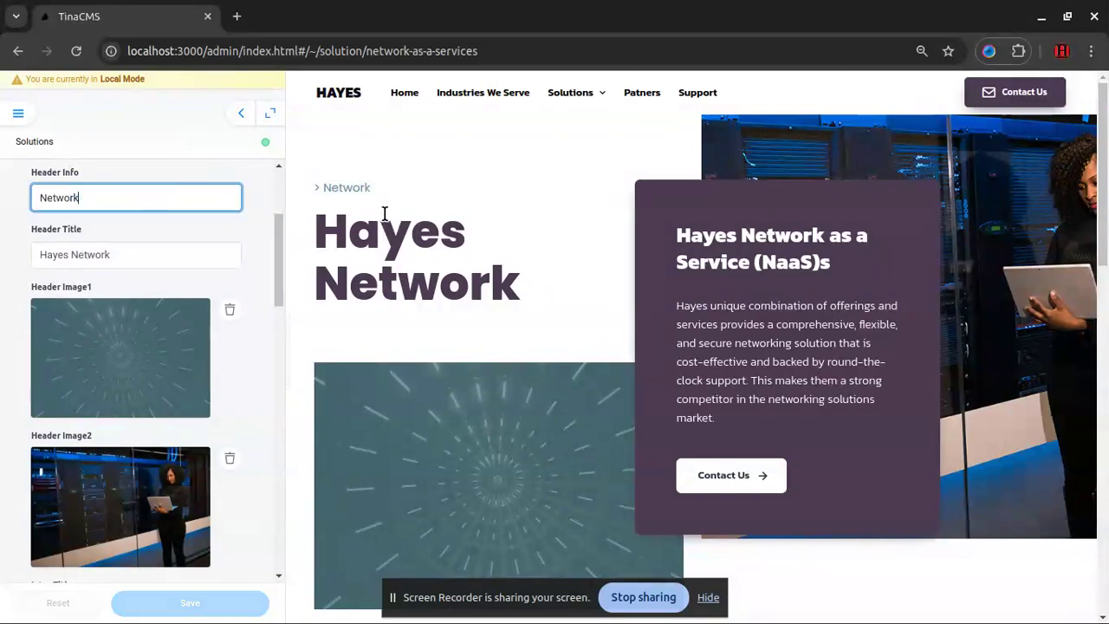
Try "Title Here.." as the Header Title in the live preview, and restore "Hayes Network".
click(166, 249)
key(ctrl+a)
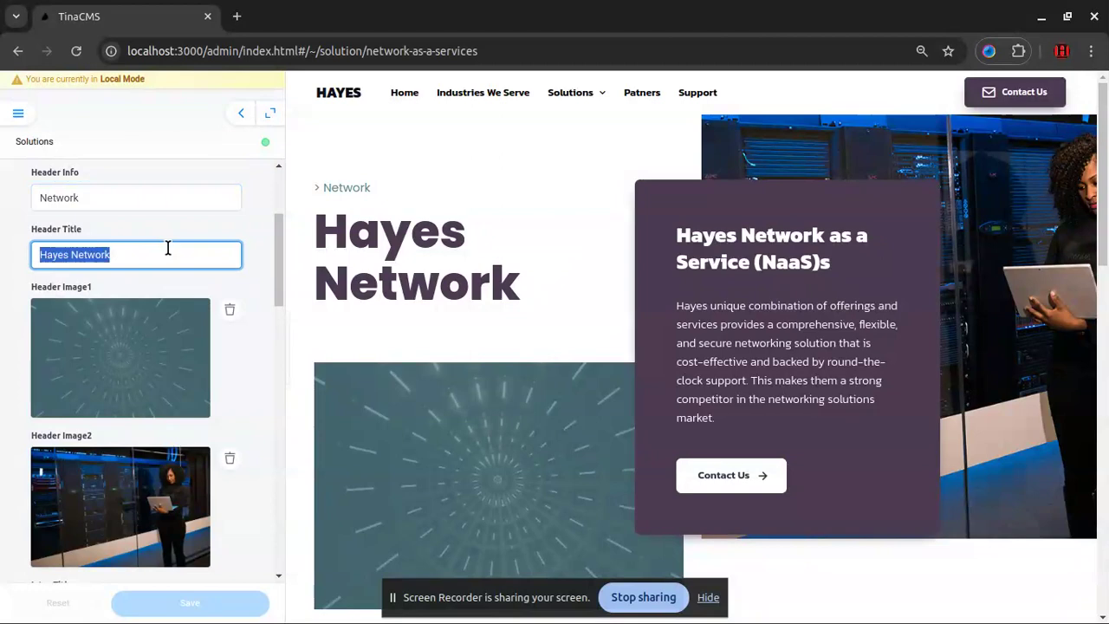
click(168, 249)
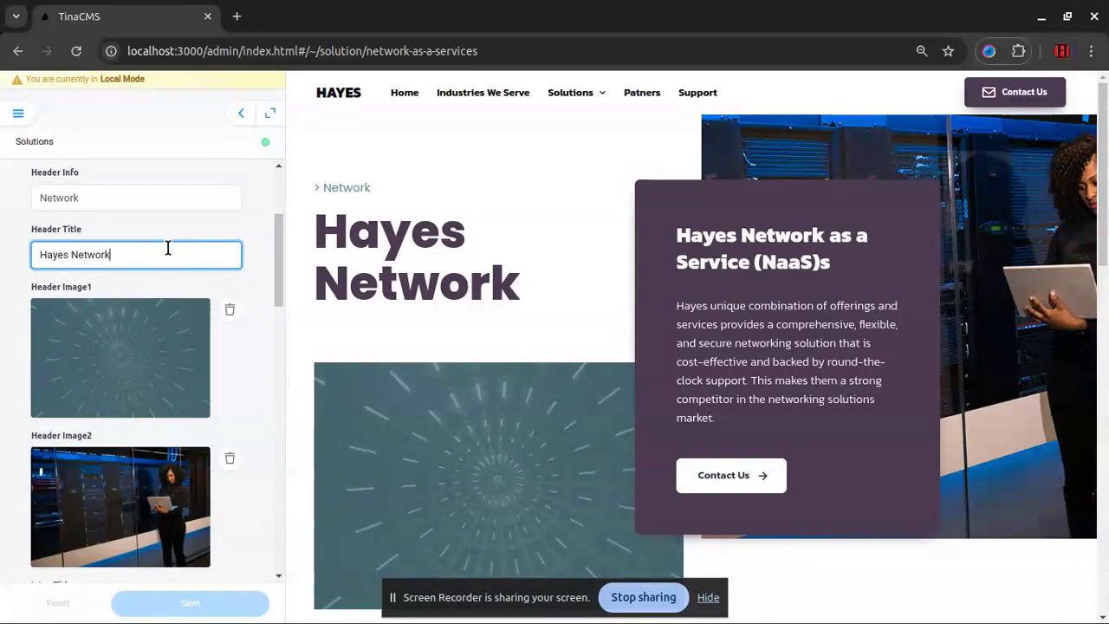
key(ctrl+a)
key(ctrl+c)
text(Title Here..)
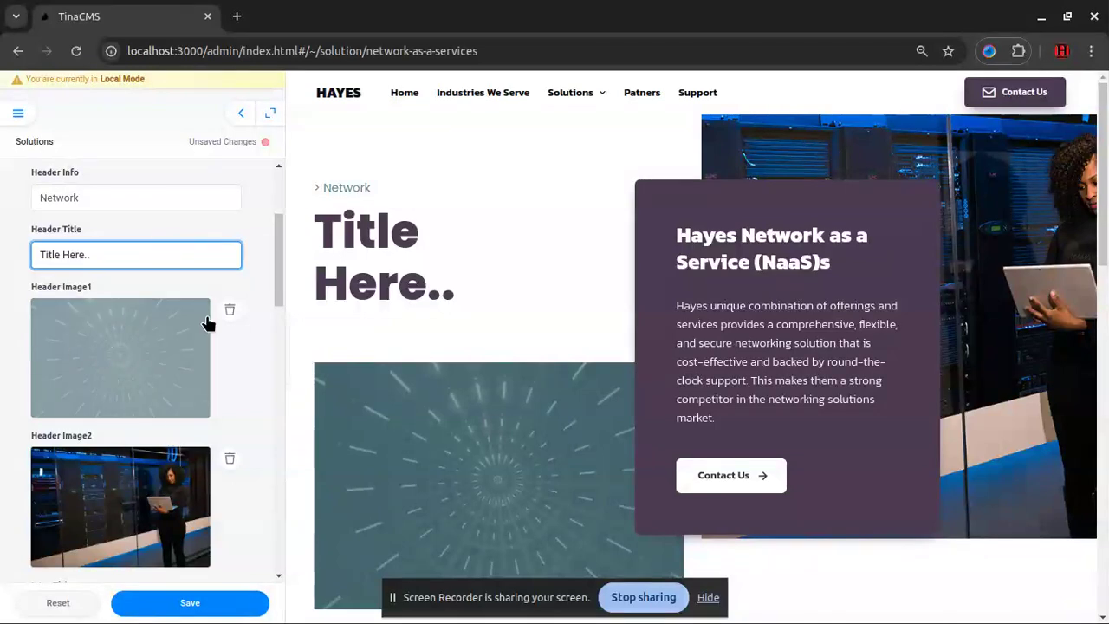
drag(502, 289, 284, 240)
triple_click(134, 255)
key(ctrl+v)
Copy the Intro Title, replace it with "Content title info here..." and check the heading in the preview card.
scroll(173, 268, down, 3)
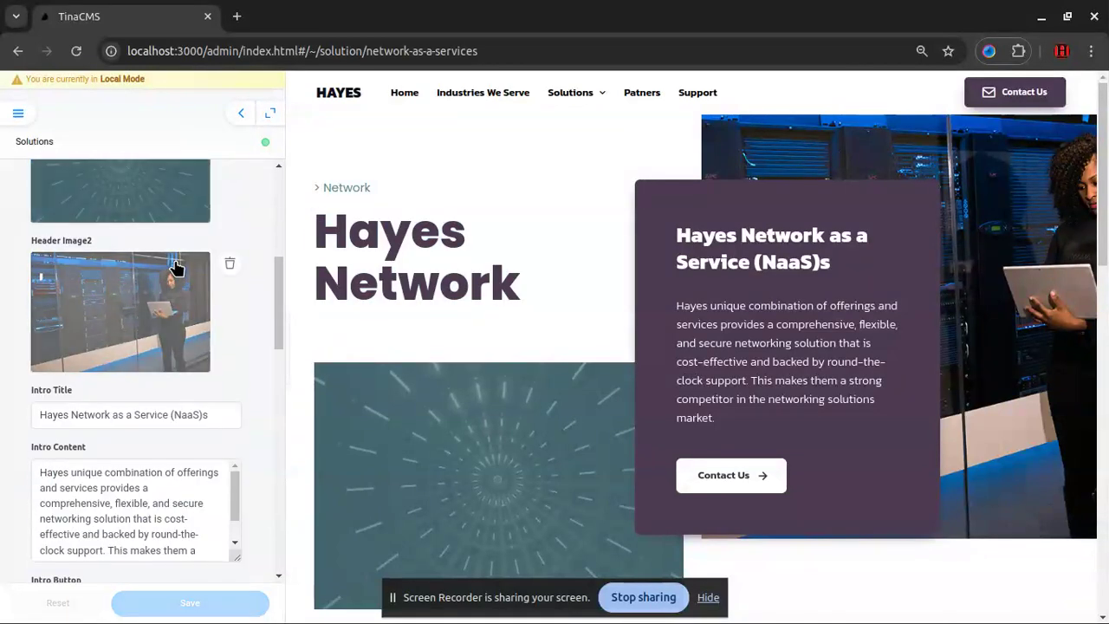
scroll(173, 267, down, 1)
triple_click(161, 317)
drag(856, 262, 636, 240)
key(ctrl+c)
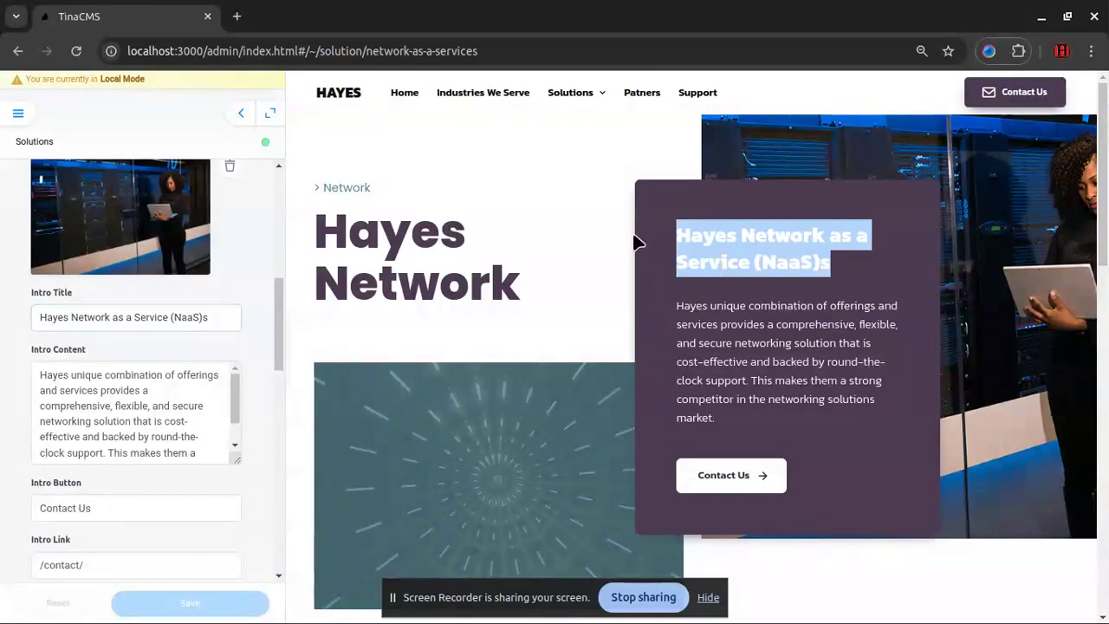
triple_click(214, 318)
text(Con)
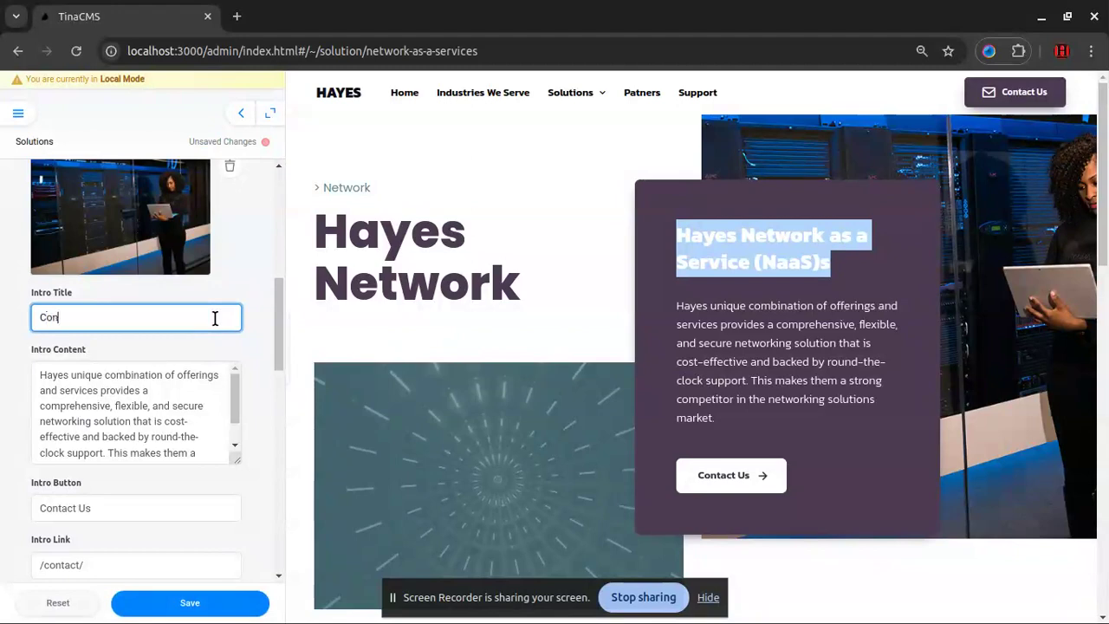
text(tent title info here...)
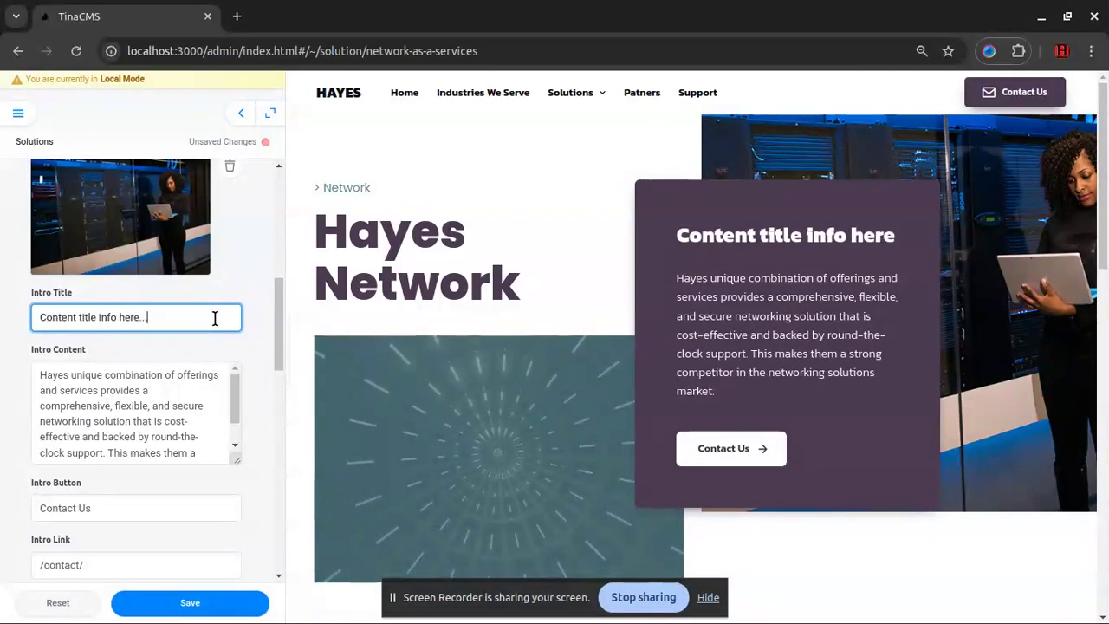
drag(786, 265, 642, 222)
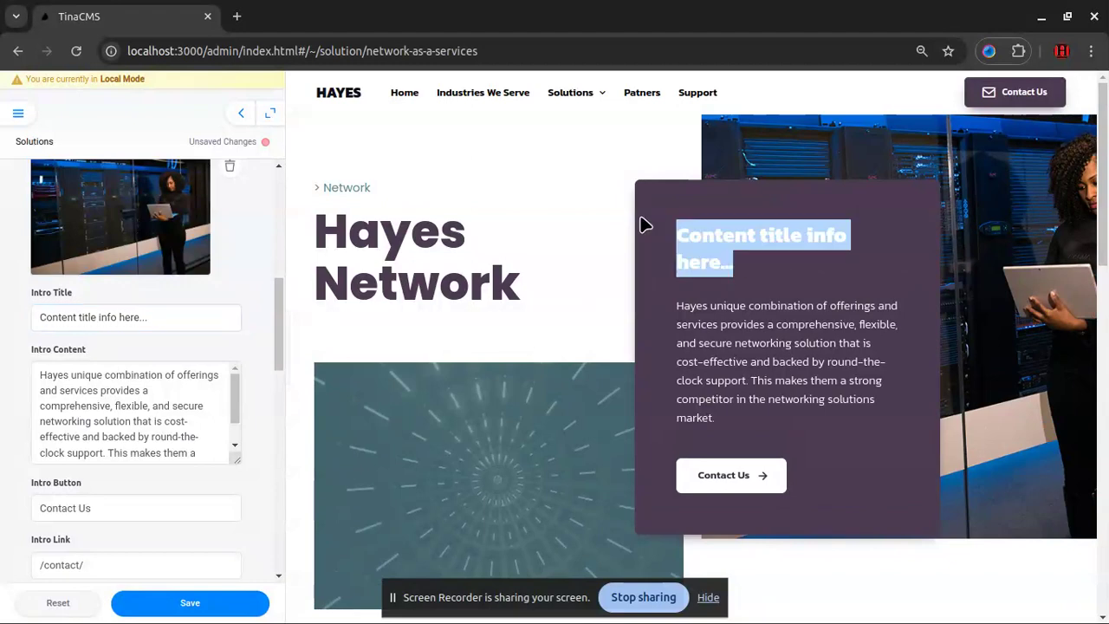
Restore the Intro Title to "Hayes Network as a Service (NaaS)s".
click(174, 318)
key(ctrl+a)
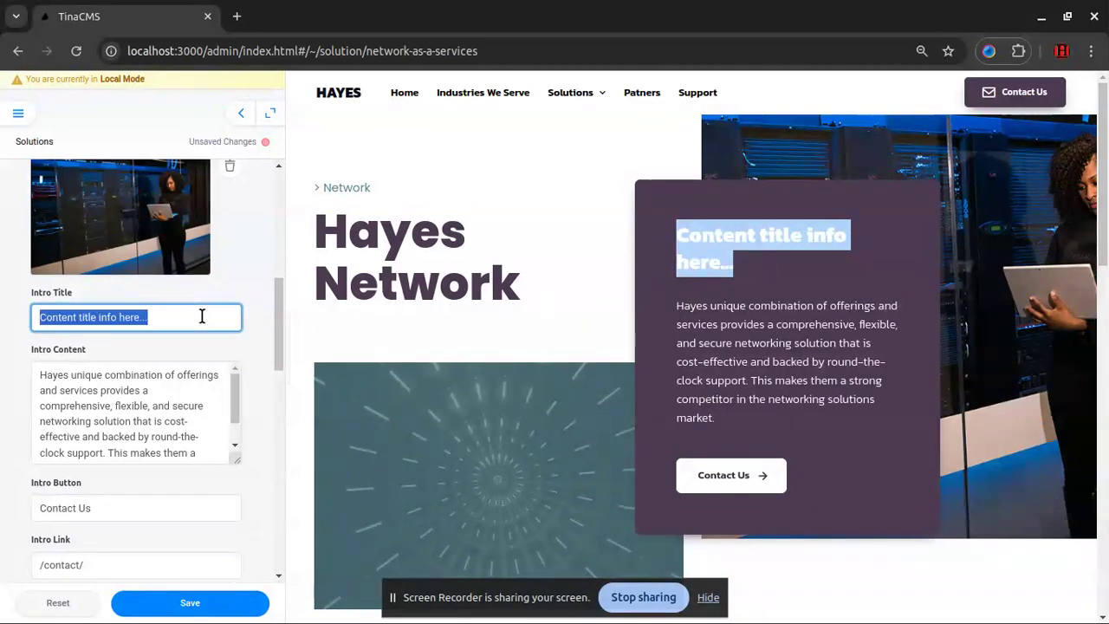
key(ctrl+v)
Copy the whole Intro Content text and replace it with "Write your information content" to test the preview card.
click(132, 382)
key(ctrl+a)
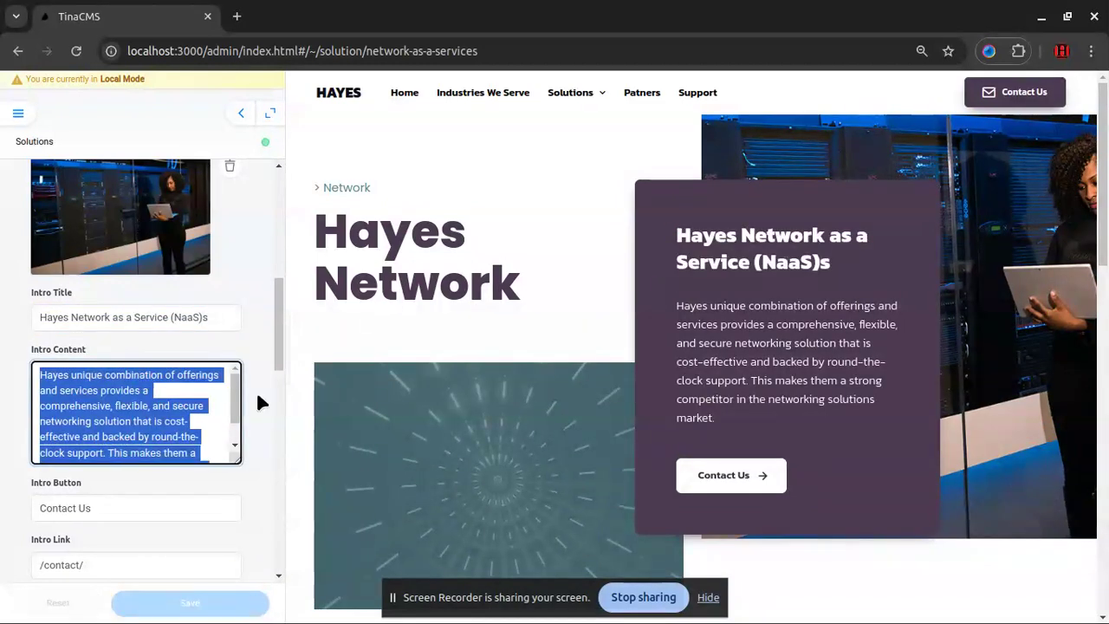
drag(736, 431, 674, 320)
click(149, 418)
key(ctrl+a)
key(ctrl+c)
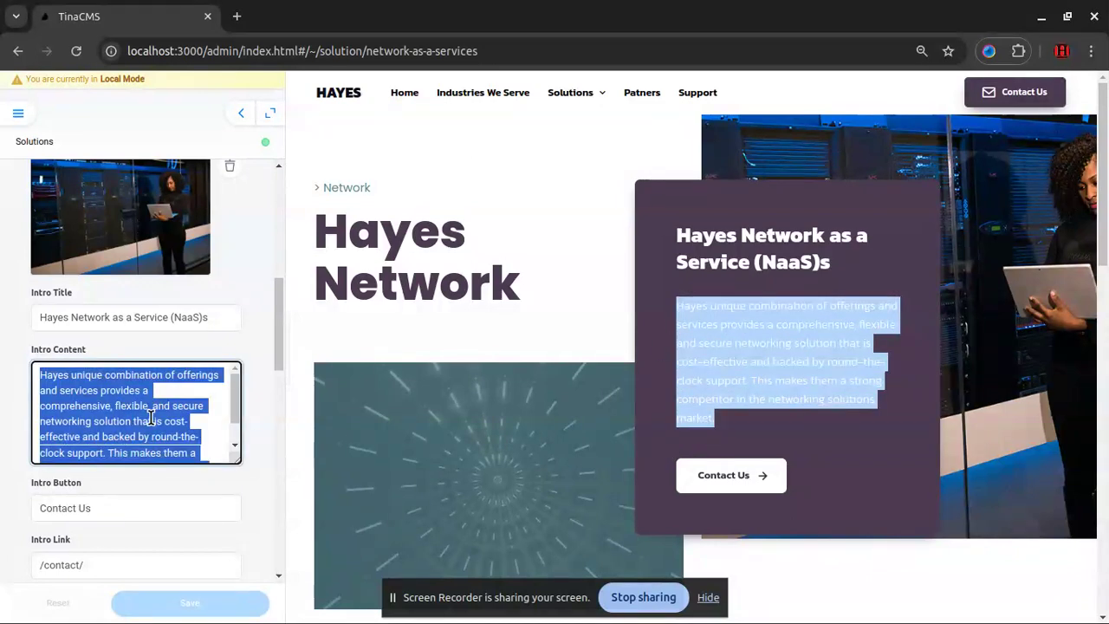
text(Write your infor)
key(BackSpace)
key(BackSpace)
text(i)
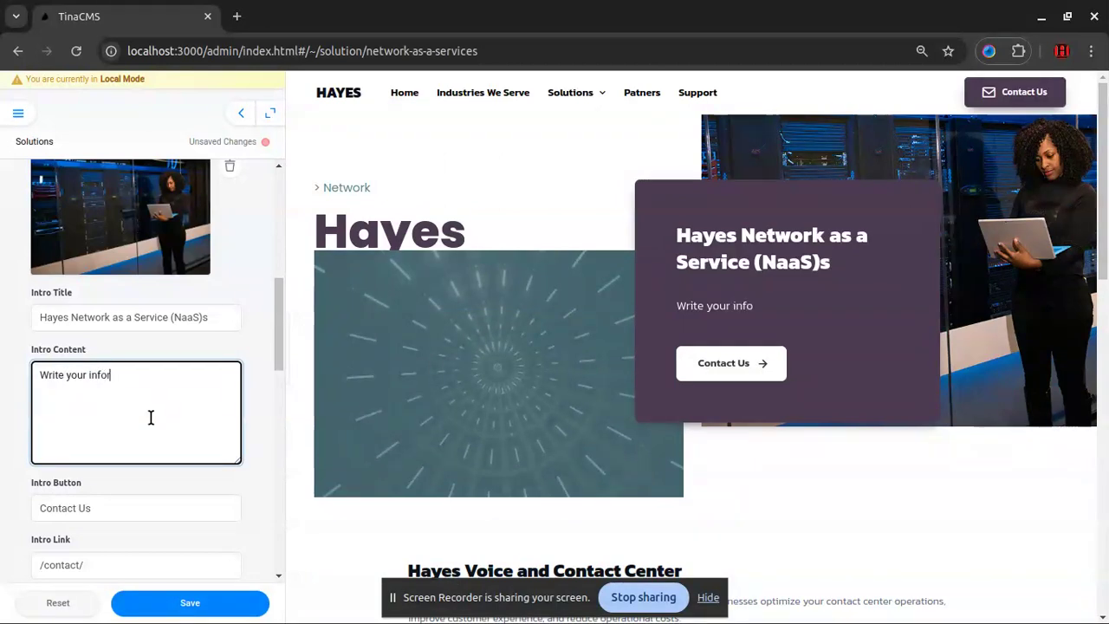
text(nt)
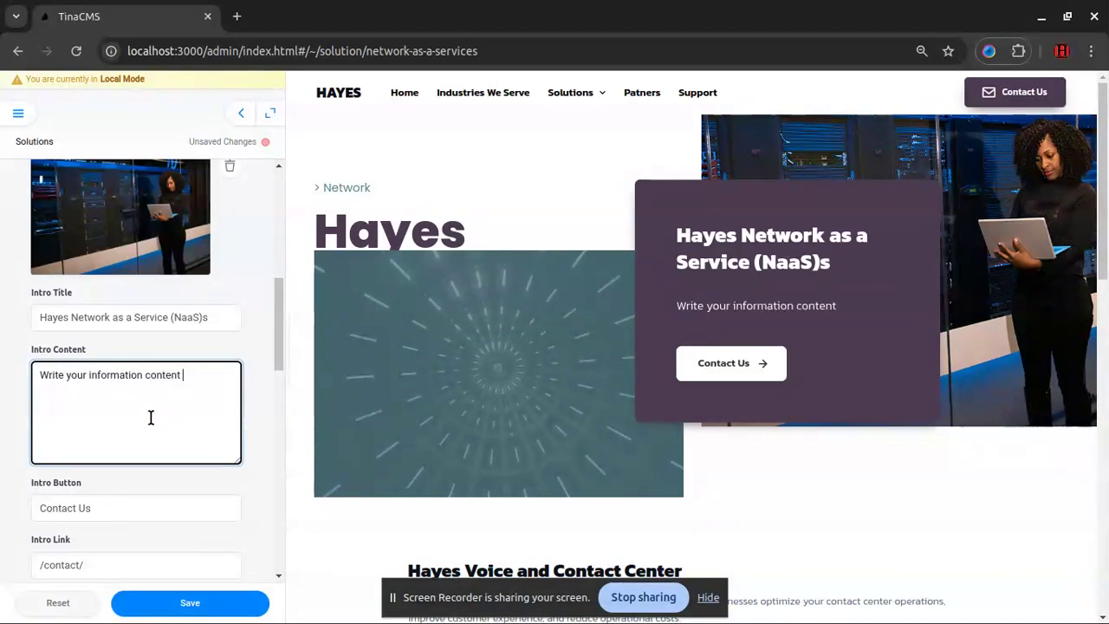
Check the replaced paragraph in the preview card and paste the original text back into Intro Content.
drag(676, 305, 894, 332)
click(45, 395)
key(ctrl+a)
key(ctrl+v)
Try "Button Text here..." as the Intro Button label in the live preview.
scroll(160, 377, down, 3)
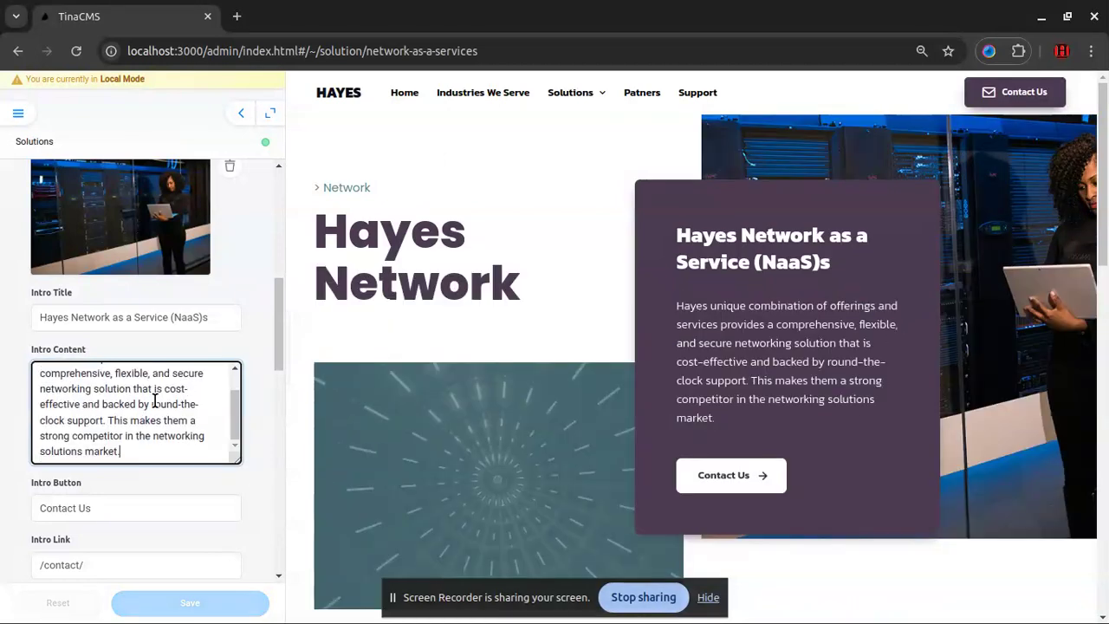
click(133, 408)
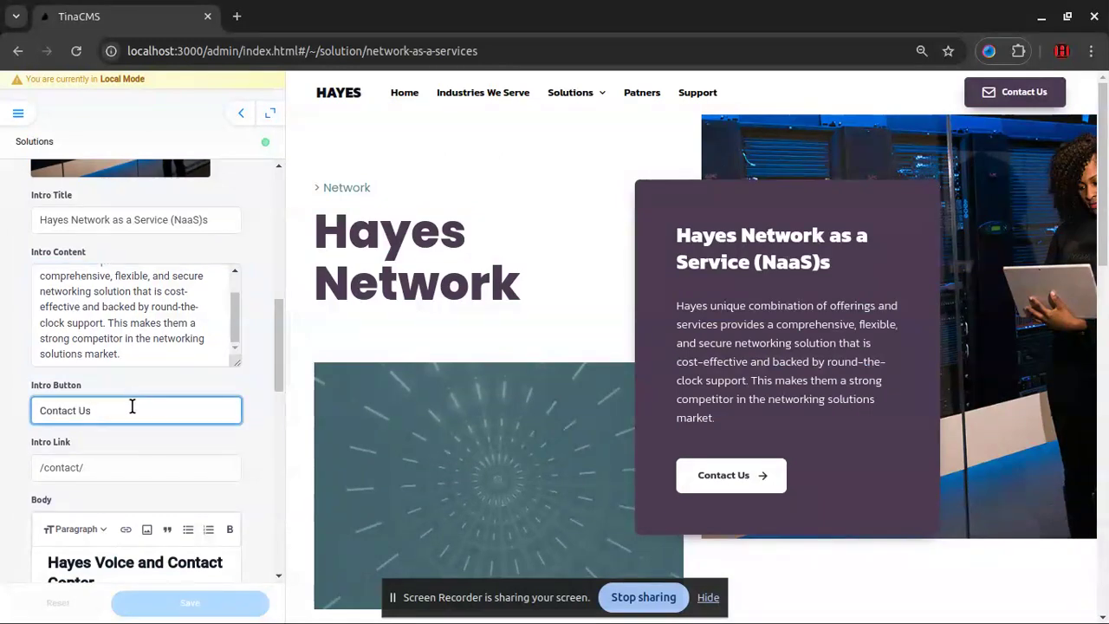
key(ctrl+a)
text(Buttonj)
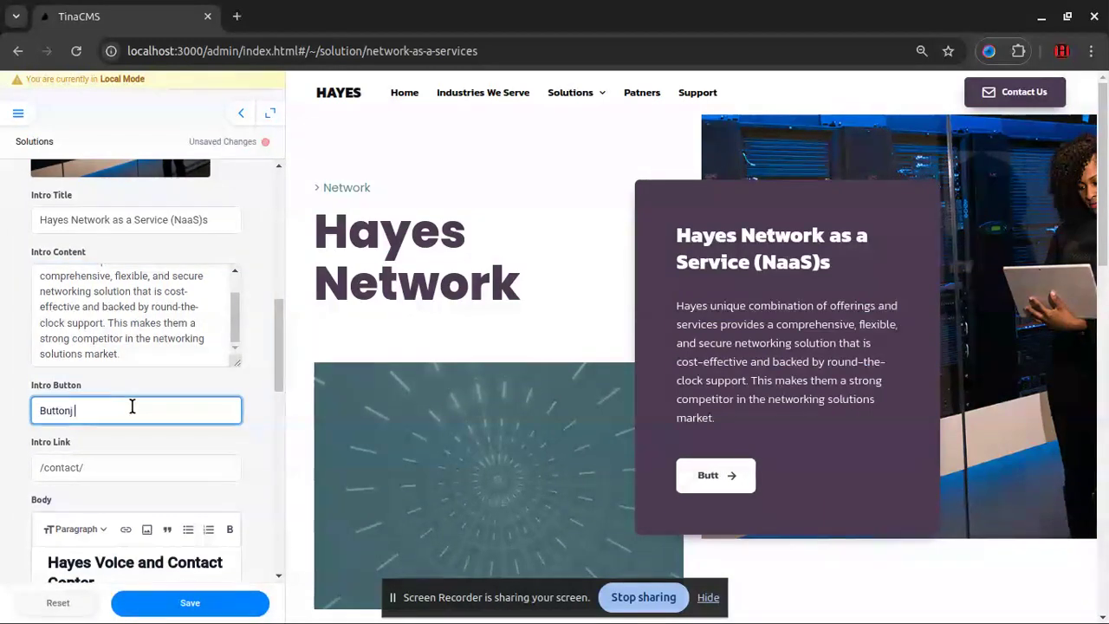
key(BackSpace)
text(Te)
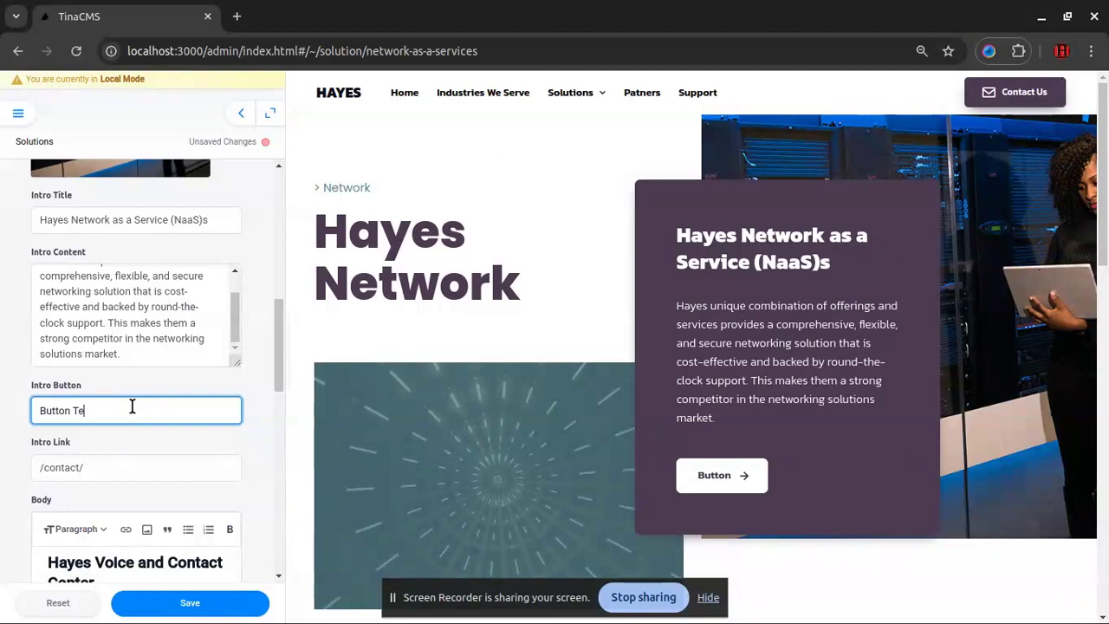
text(xt here...)
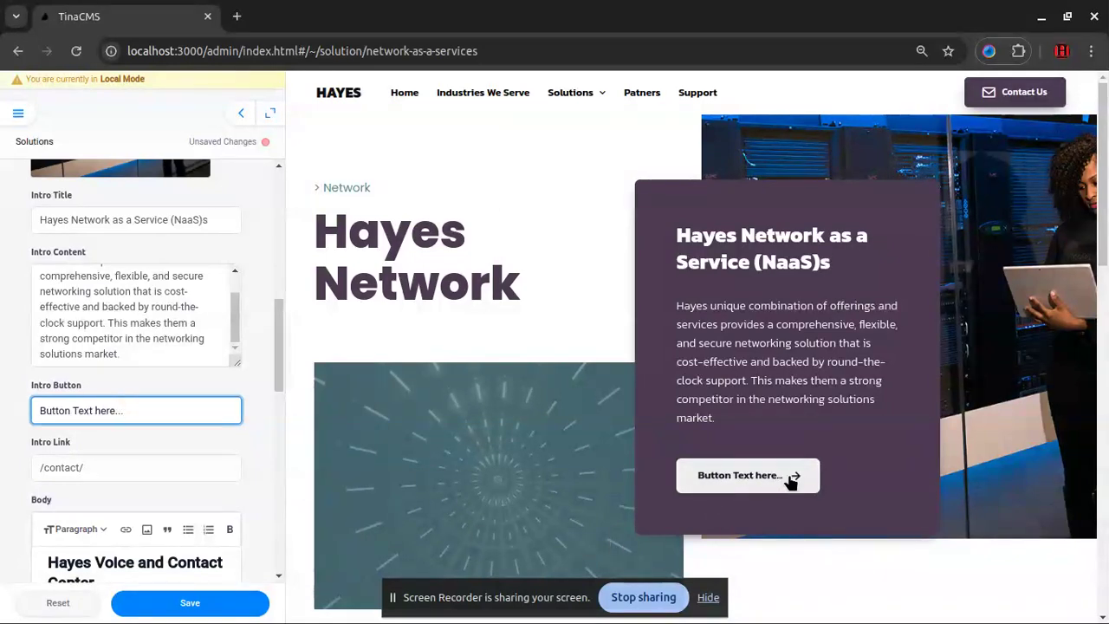
Set the Intro Button label back to "Contact Us".
triple_click(162, 415)
text(Contact Us)
key(ctrl+s)
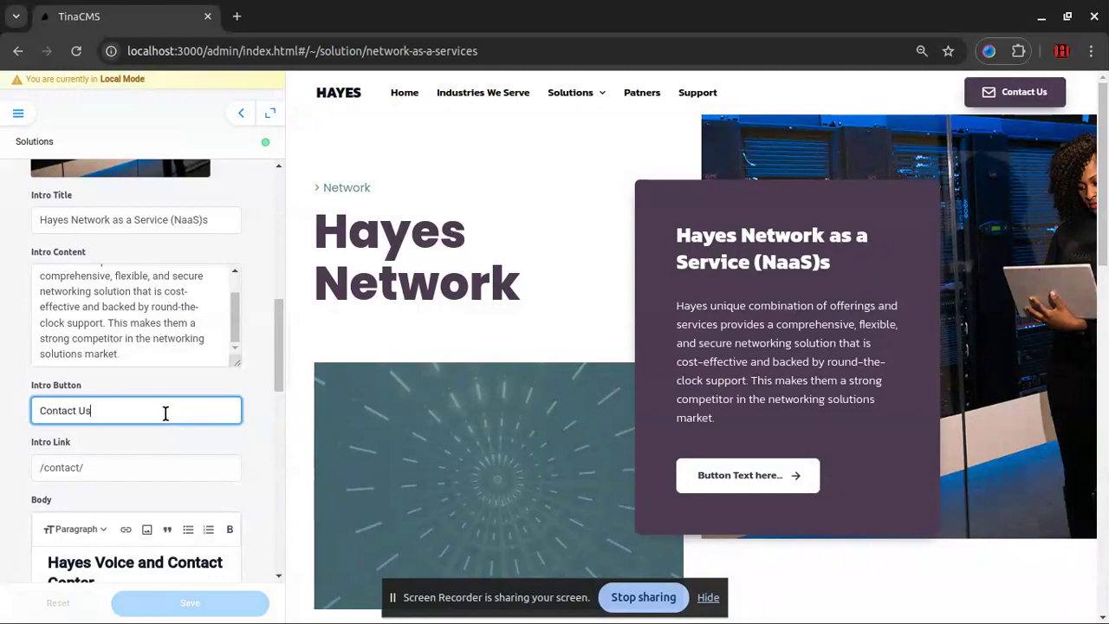
Copy the entire Body text and replace it with "Write article post here..." to test the article preview.
scroll(172, 419, down, 3)
scroll(658, 422, down, 3)
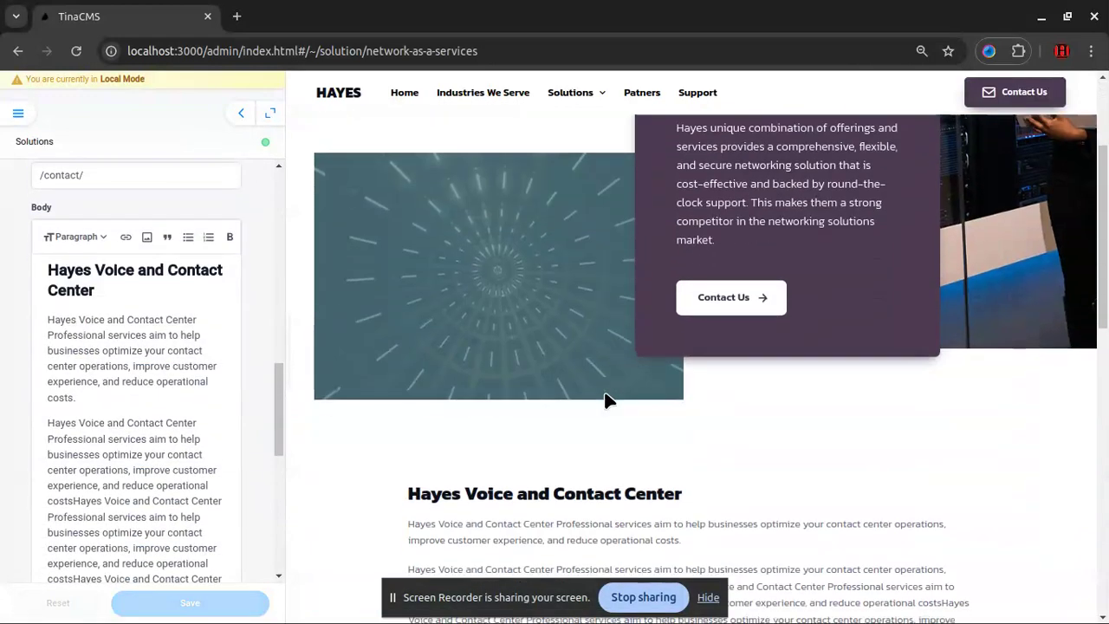
drag(422, 391, 707, 410)
scroll(707, 411, down, 2)
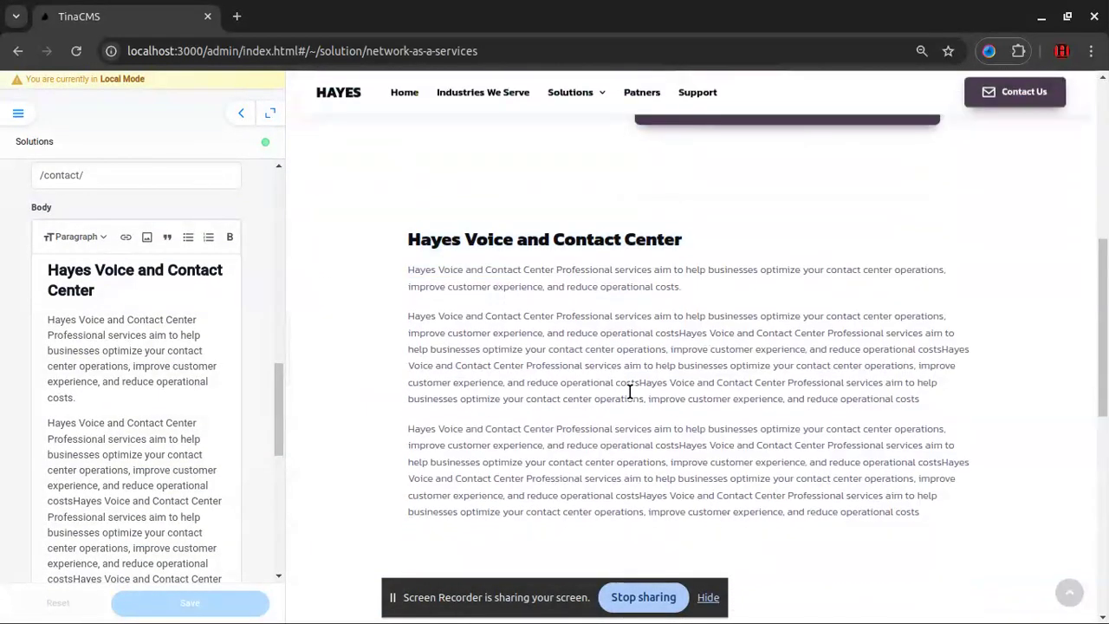
click(154, 359)
key(ctrl+a)
key(ctrl+c)
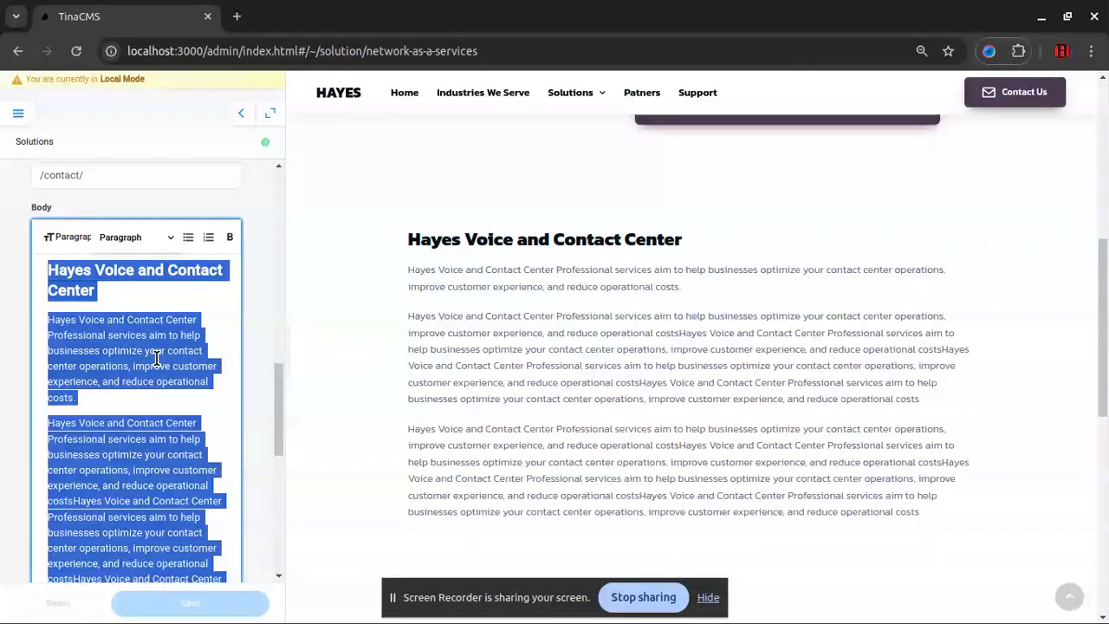
text(Write art)
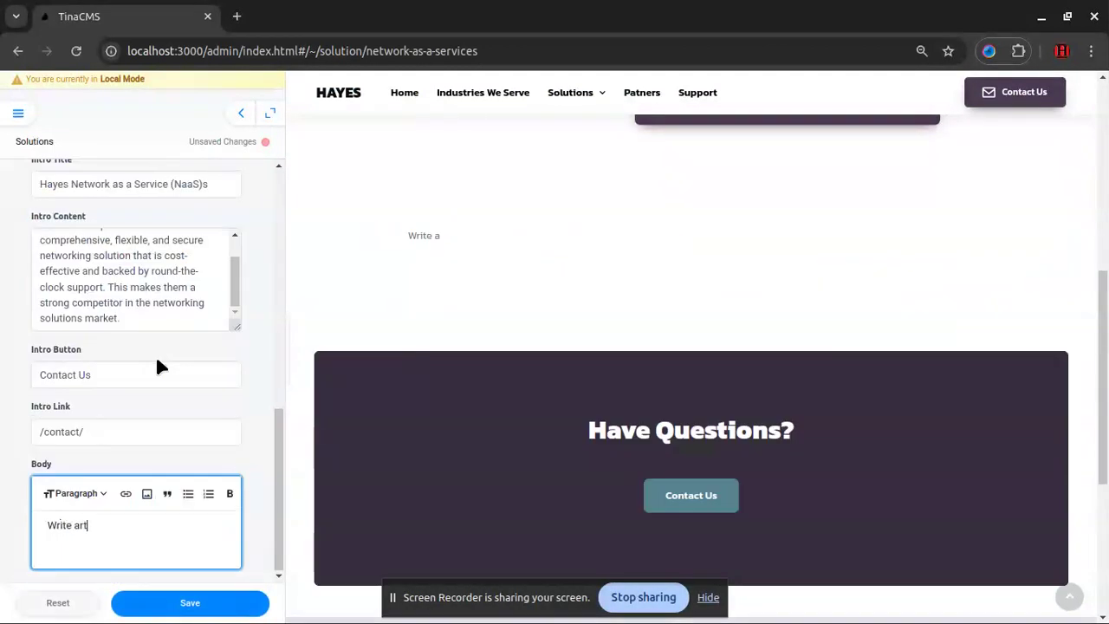
text(icle post here...)
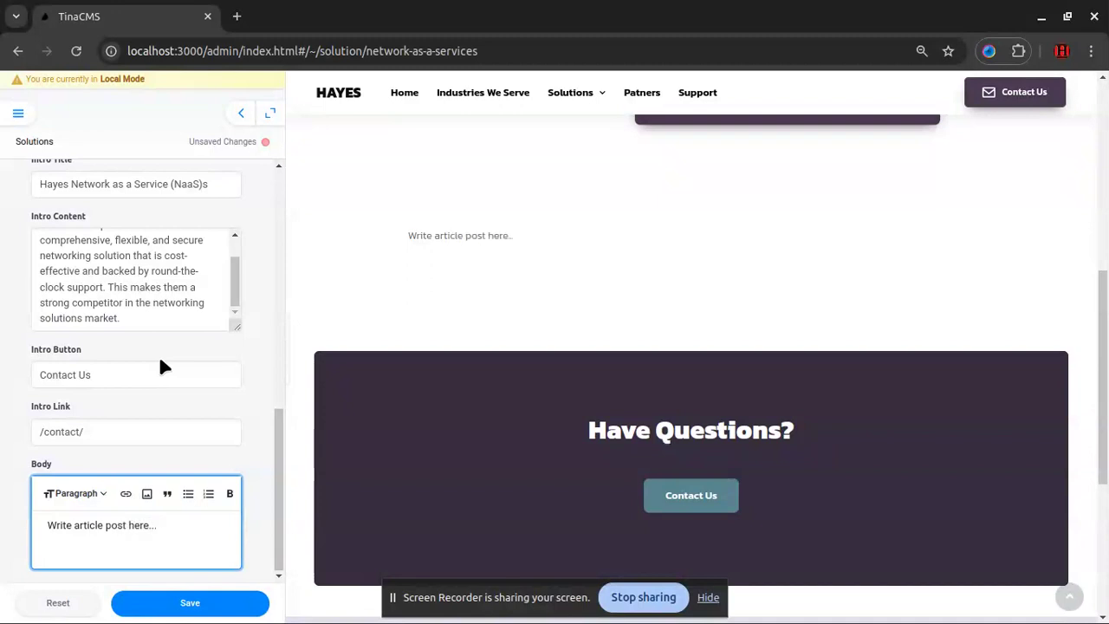
Replace the placeholder in the Body with the copied original article text.
key(ctrl+a)
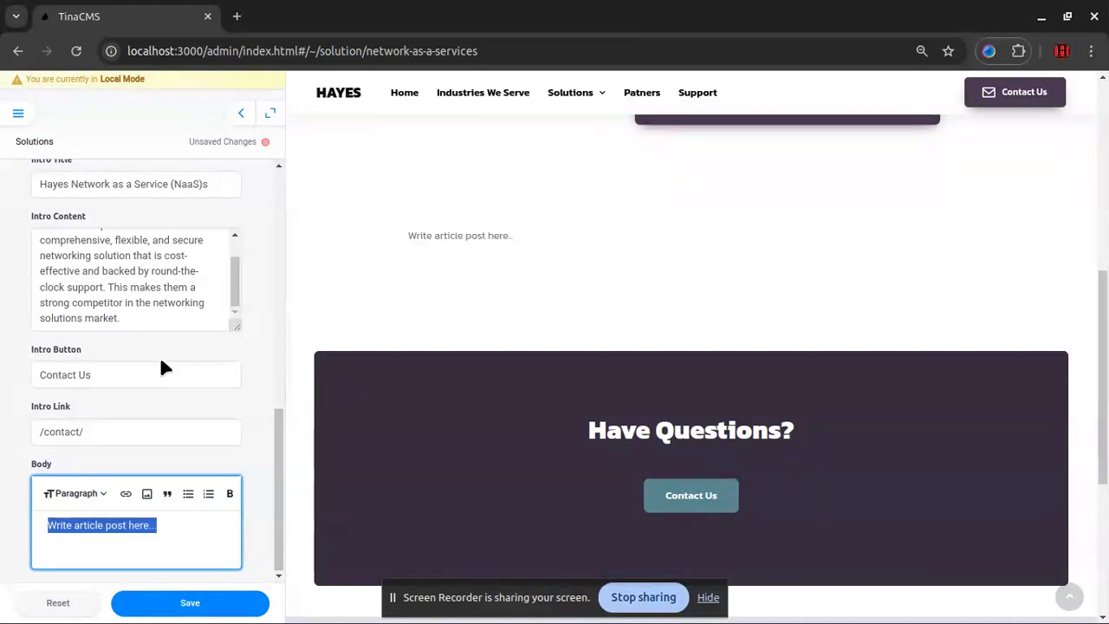
key(ctrl+v)
scroll(470, 407, up, 10)
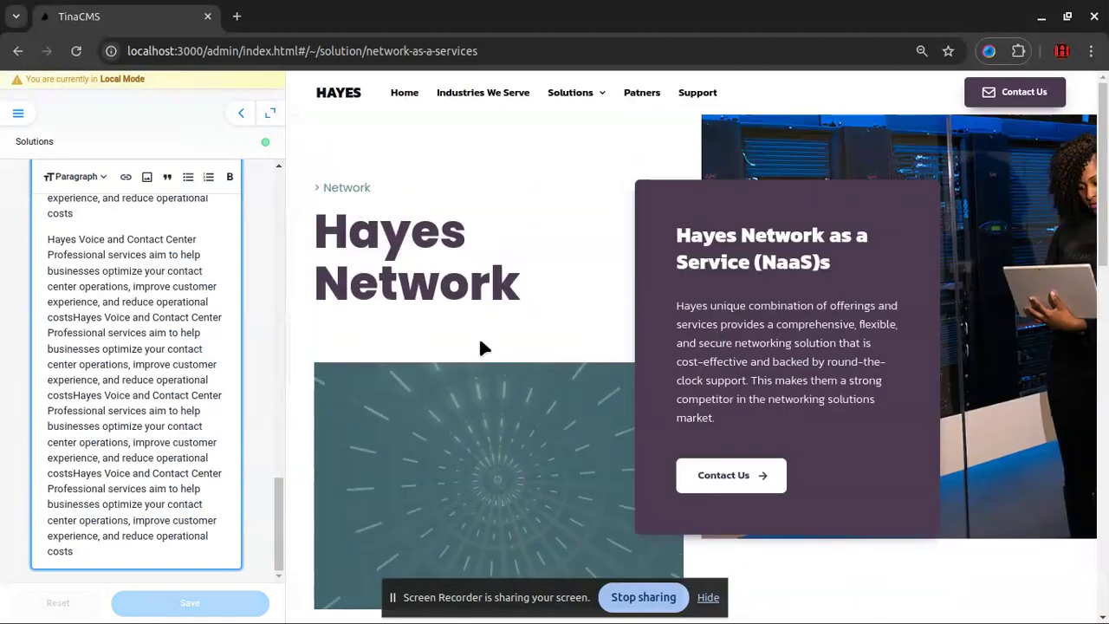
scroll(161, 352, up, 10)
Open the Contact Page's content entry and review its site URL, title, description and cover image fields.
click(18, 112)
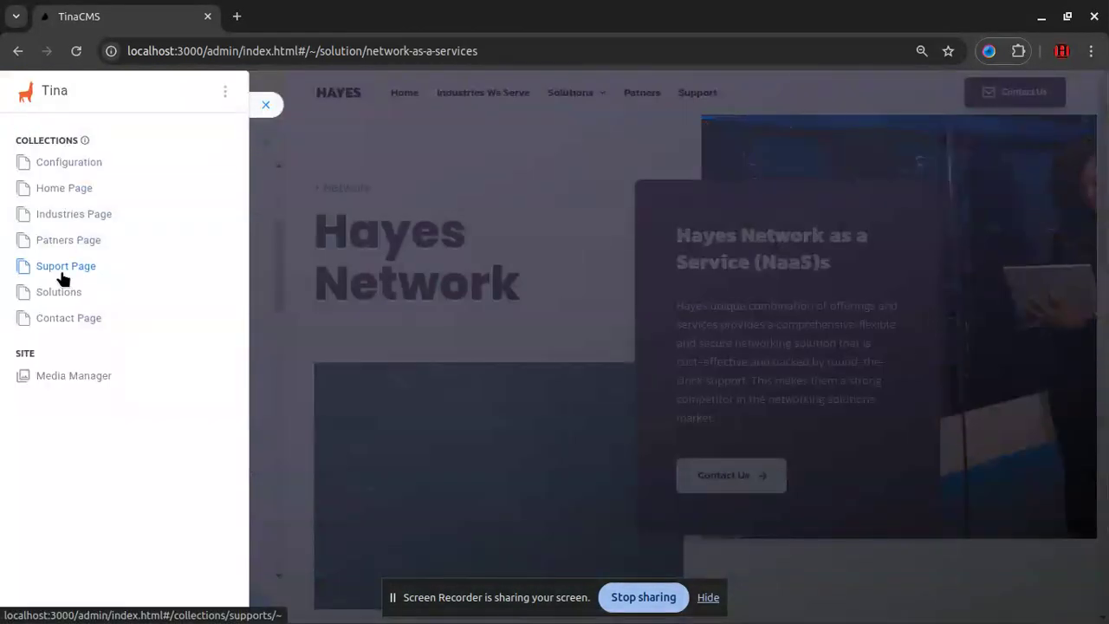
click(71, 321)
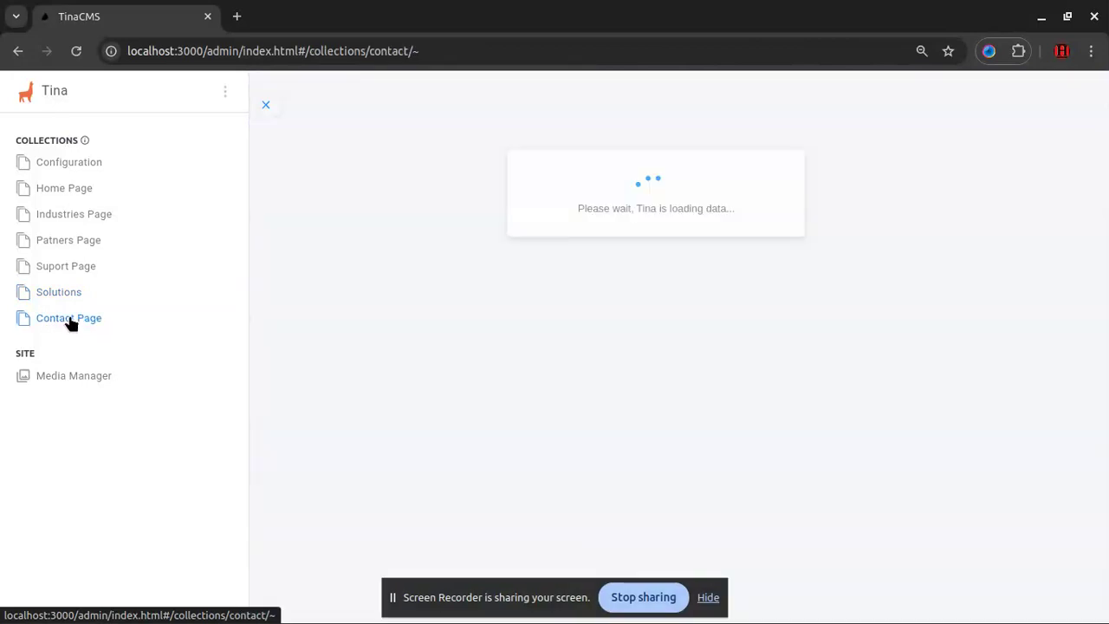
click(426, 163)
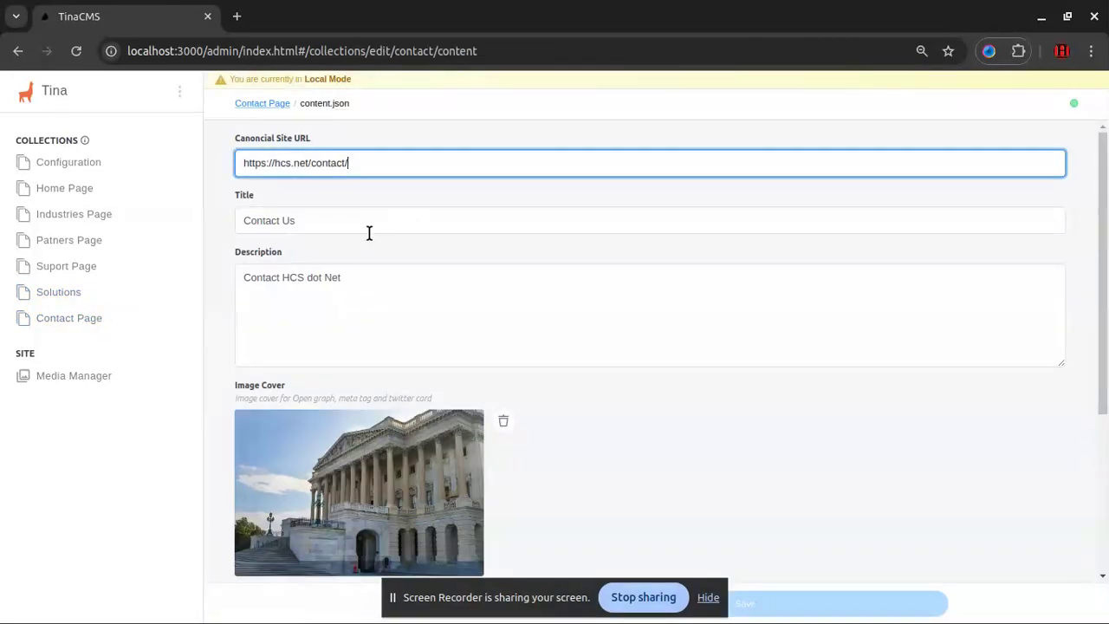
click(369, 222)
click(367, 286)
scroll(465, 304, down, 2)
scroll(465, 304, down, 1)
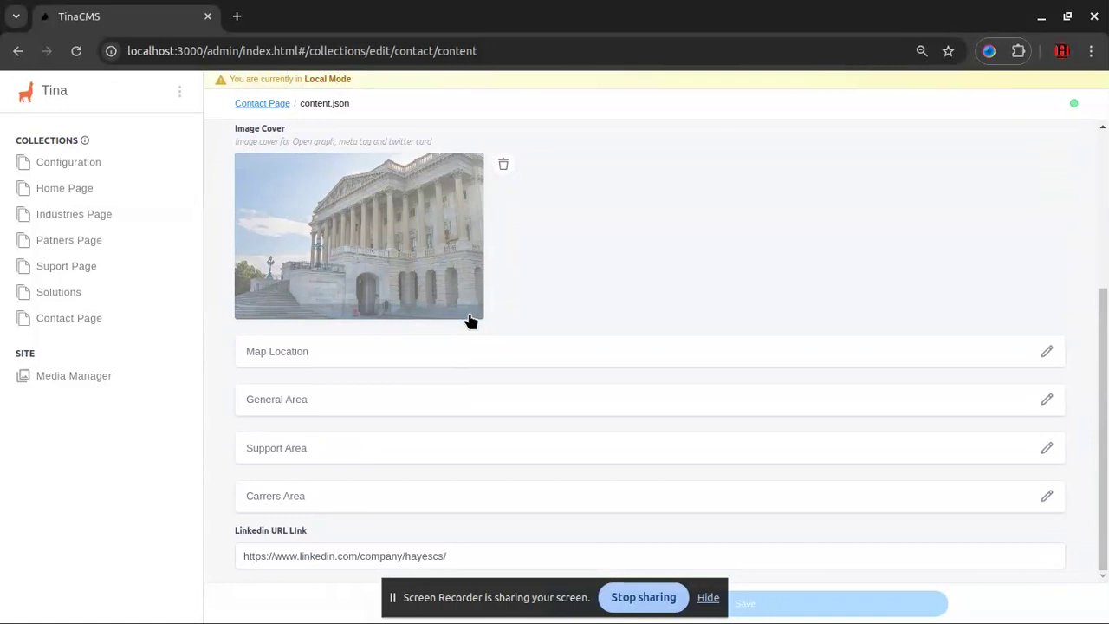
Examine the Contact Page's Map Location and General Area settings, including the first List Information item.
click(432, 354)
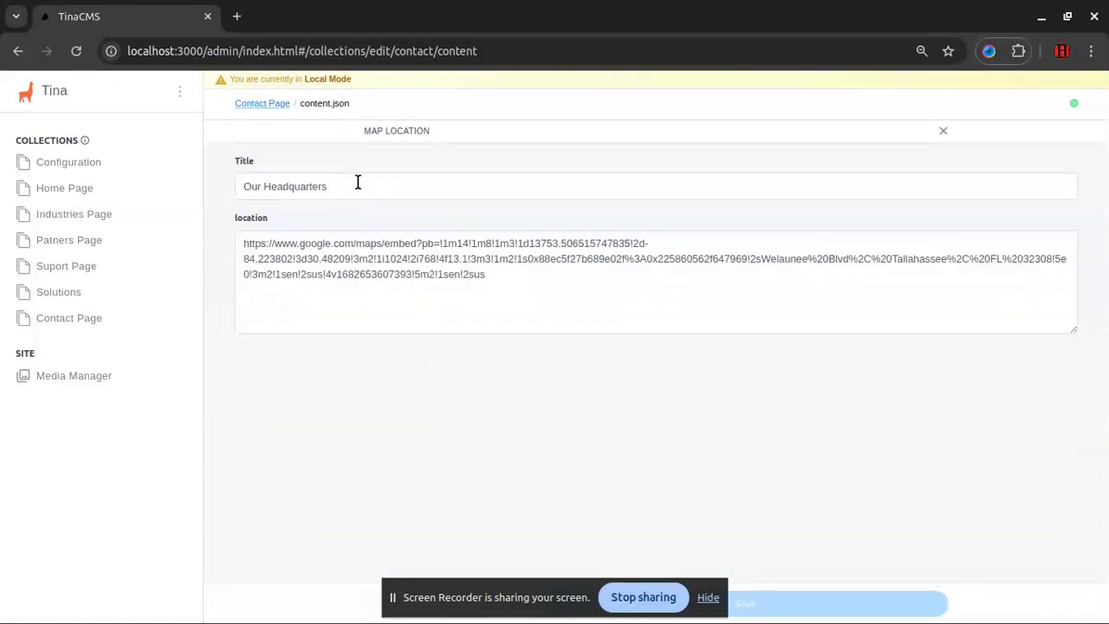
click(944, 131)
scroll(455, 390, down, 1)
scroll(455, 390, down, 3)
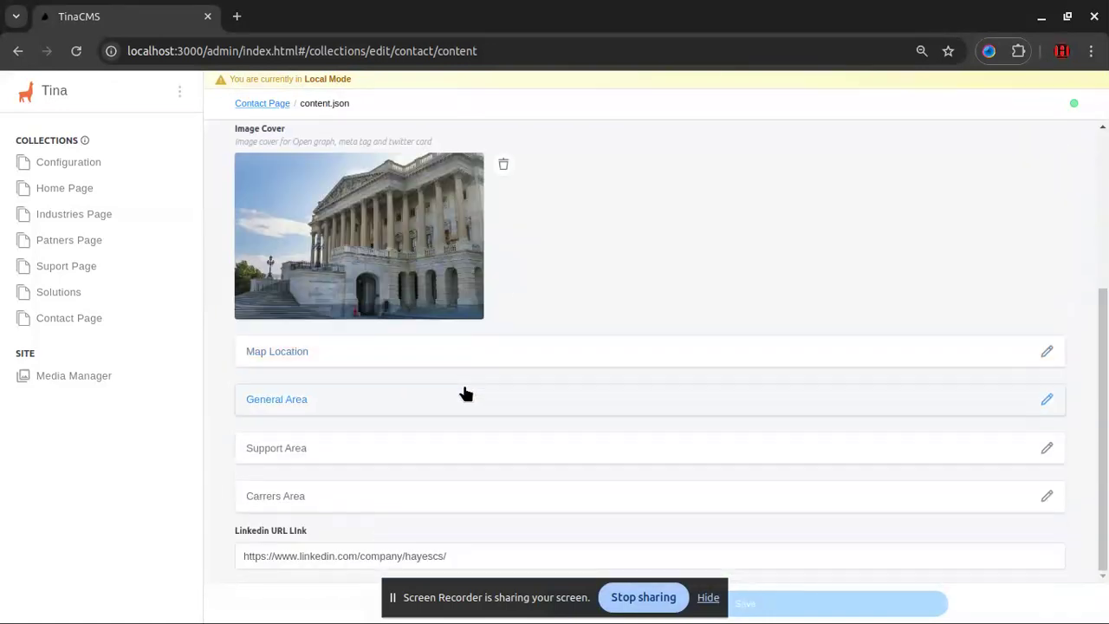
click(436, 403)
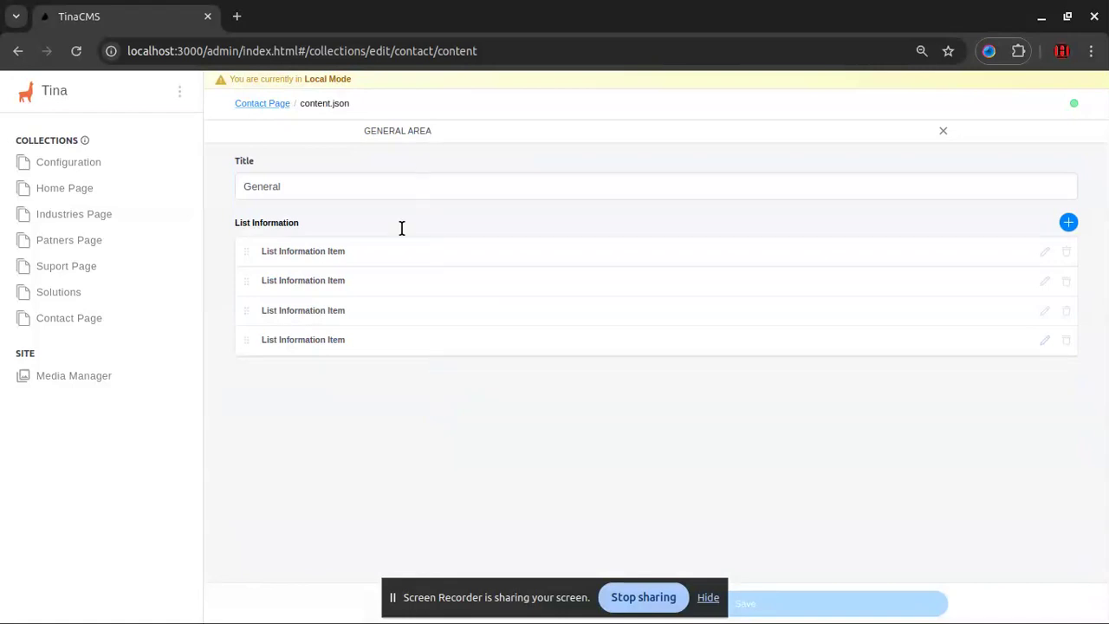
click(384, 264)
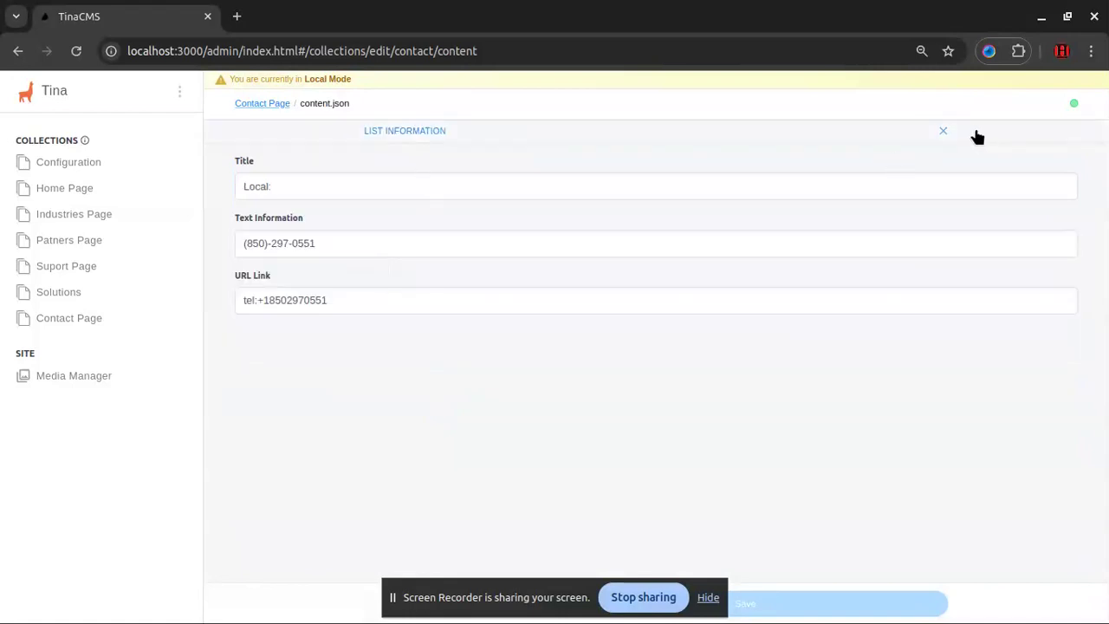
click(943, 132)
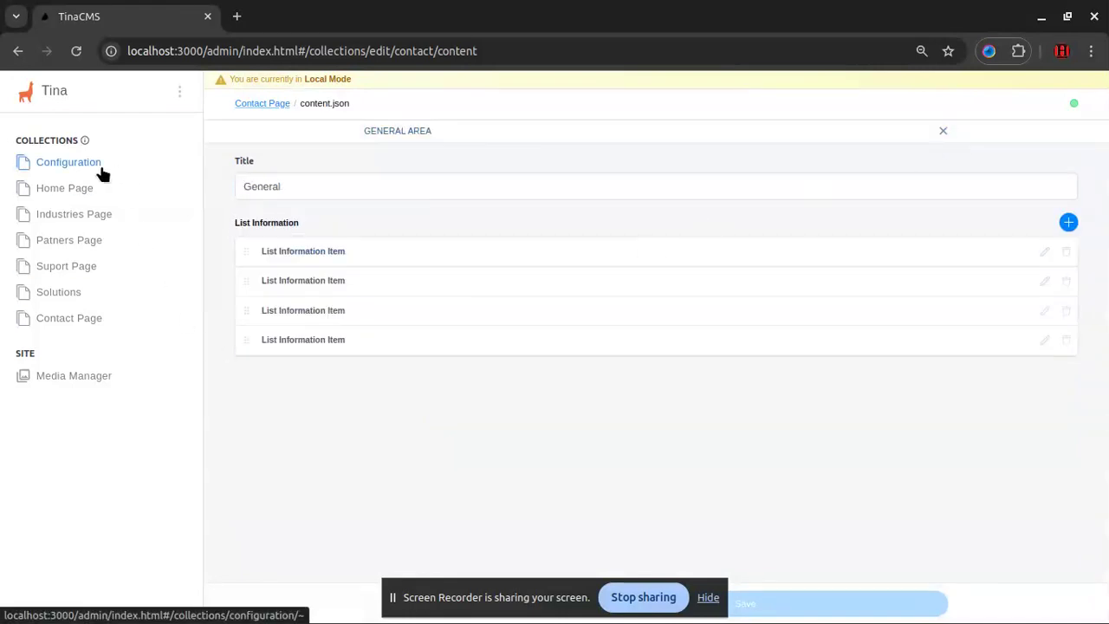
Open the Home Page content entry and show the editor window side by side with the Hayes home page window.
click(87, 189)
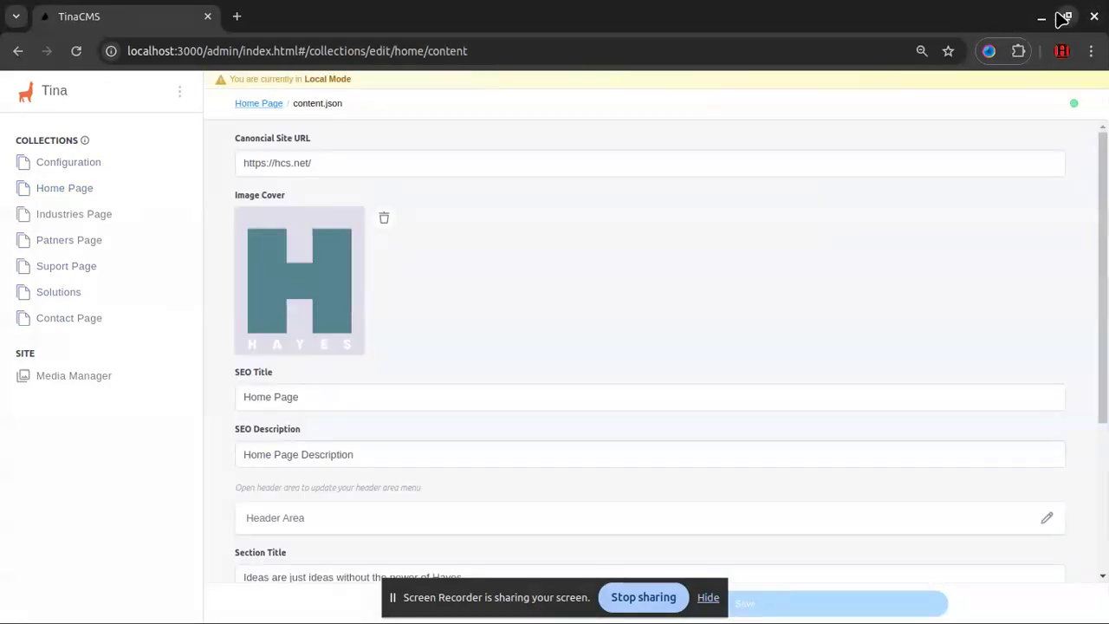
click(1069, 16)
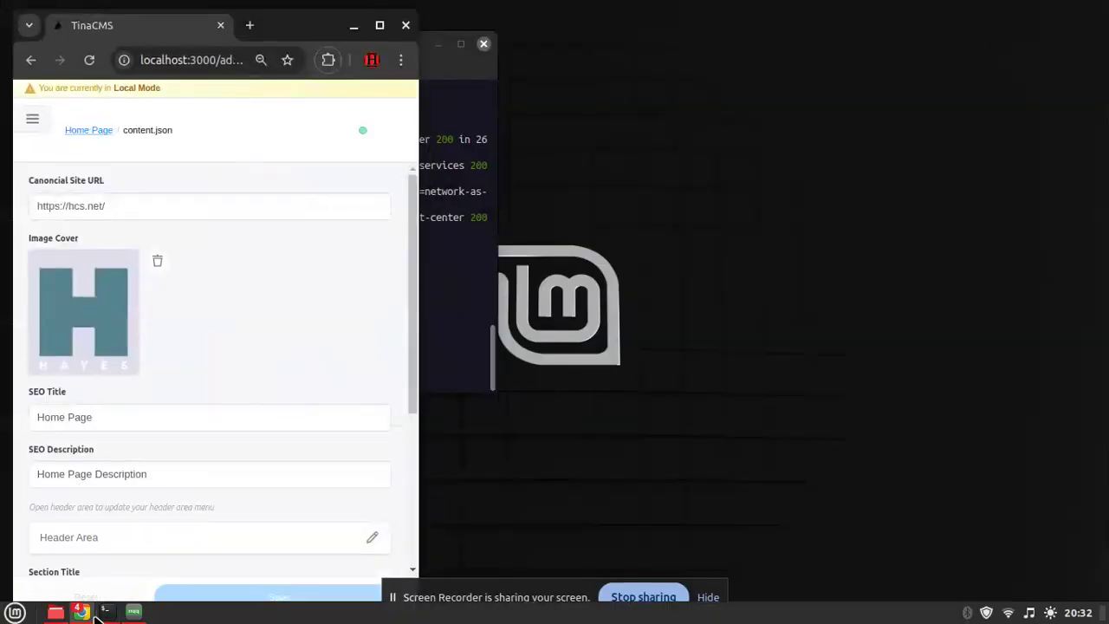
mouse_move(83, 613)
click(285, 557)
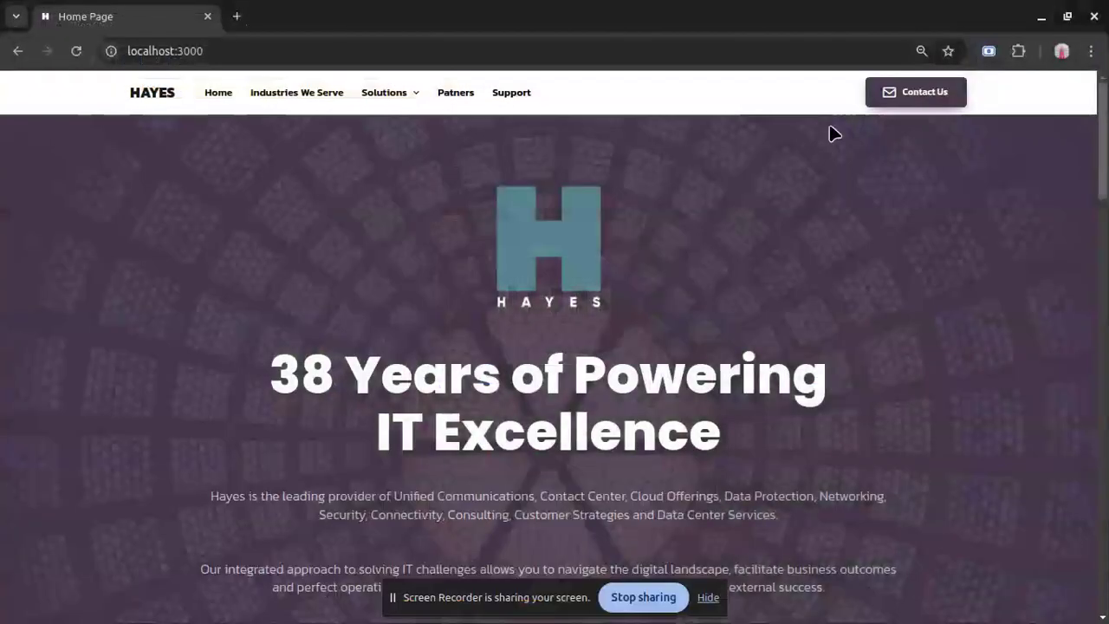
click(1069, 17)
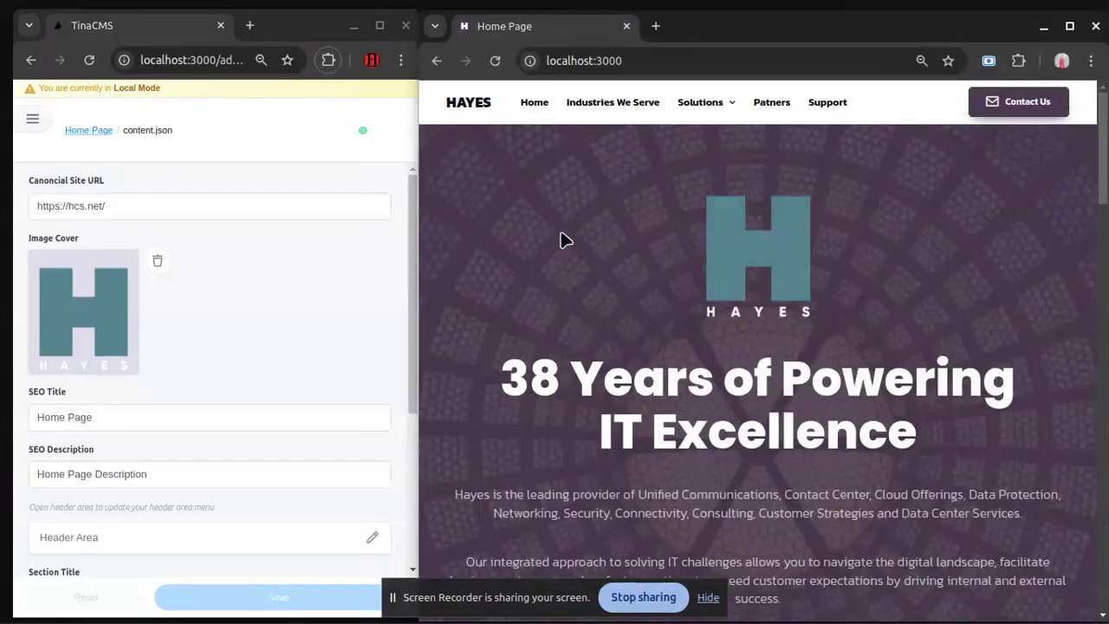
Open the Home Page's Header Area settings and compare its fields with the headline on the site.
scroll(292, 277, down, 2)
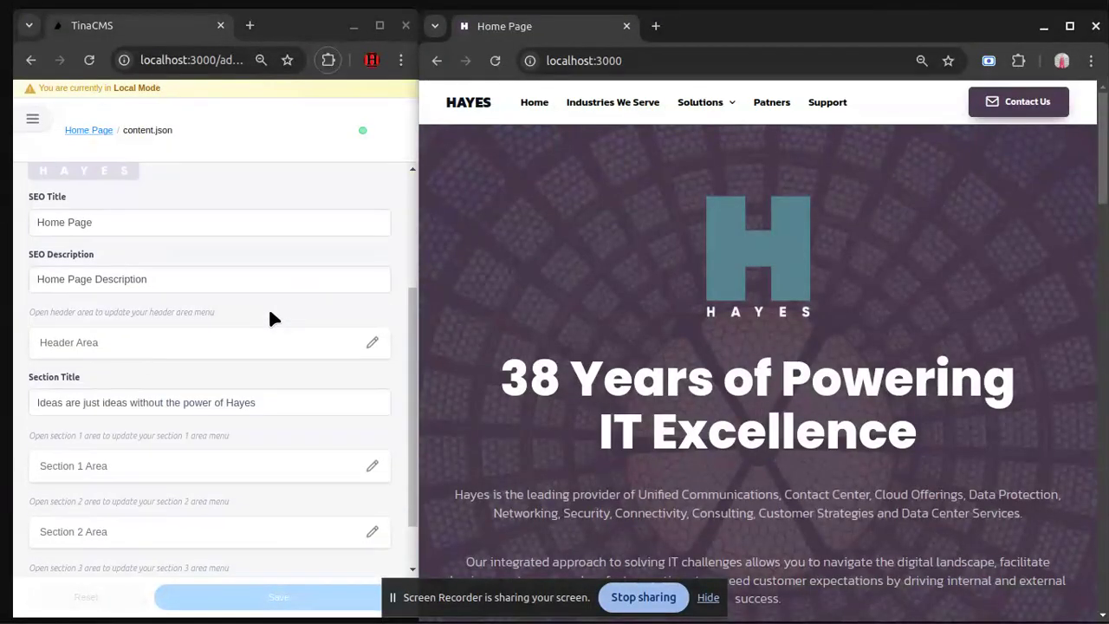
triple_click(131, 223)
click(243, 286)
drag(497, 379, 927, 457)
click(173, 343)
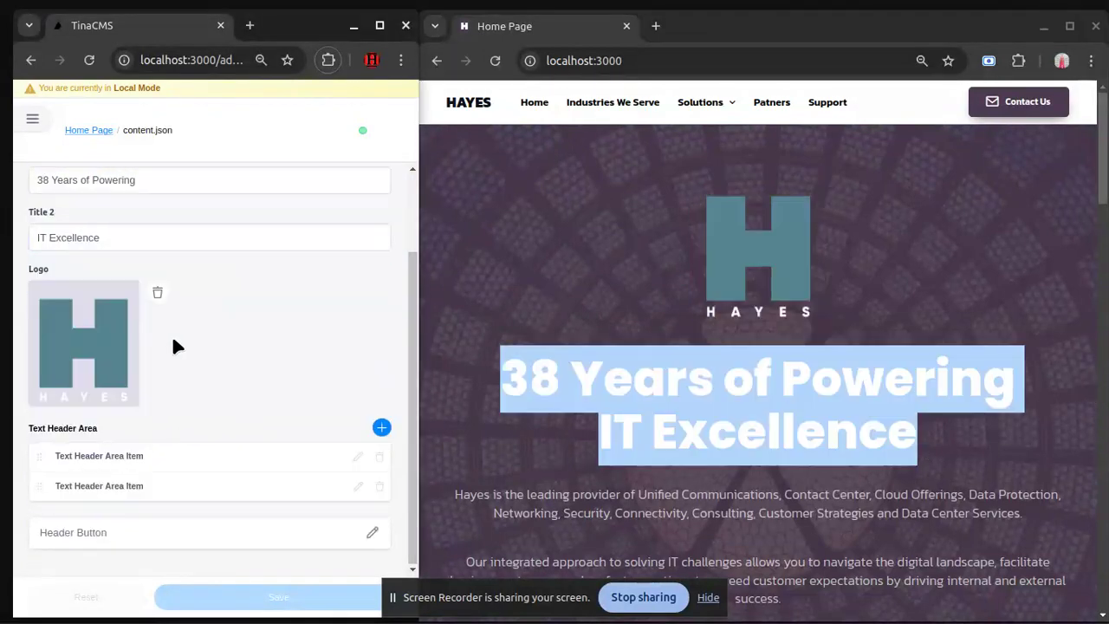
scroll(174, 217, up, 5)
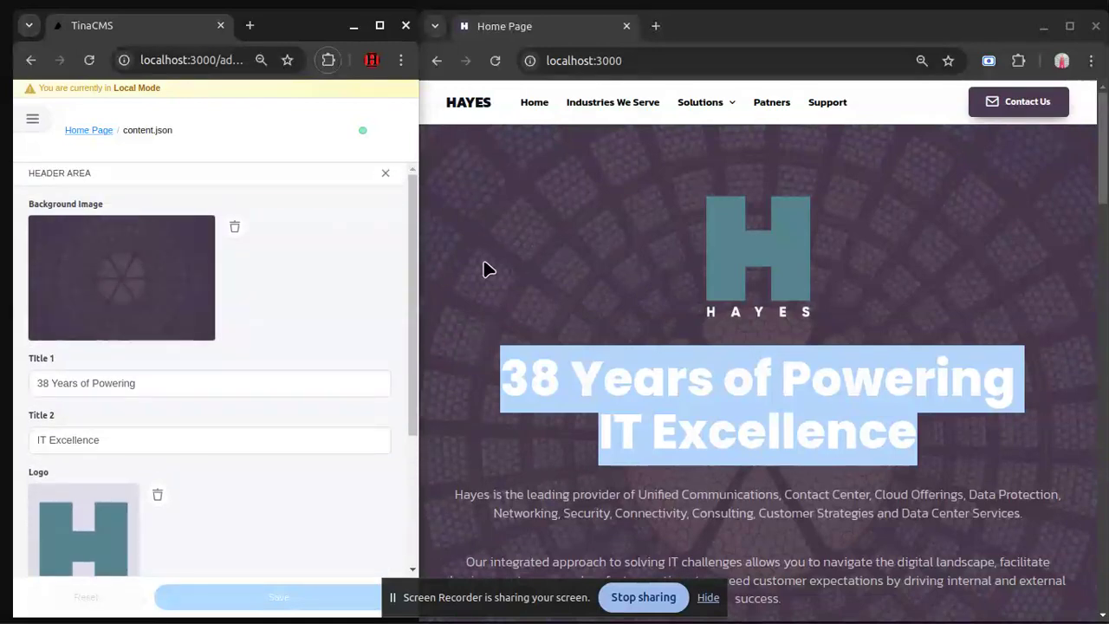
Set the Header Area's Title 1 to "Header title 1", save, and check the headline on the site.
click(214, 387)
drag(190, 390, 4, 395)
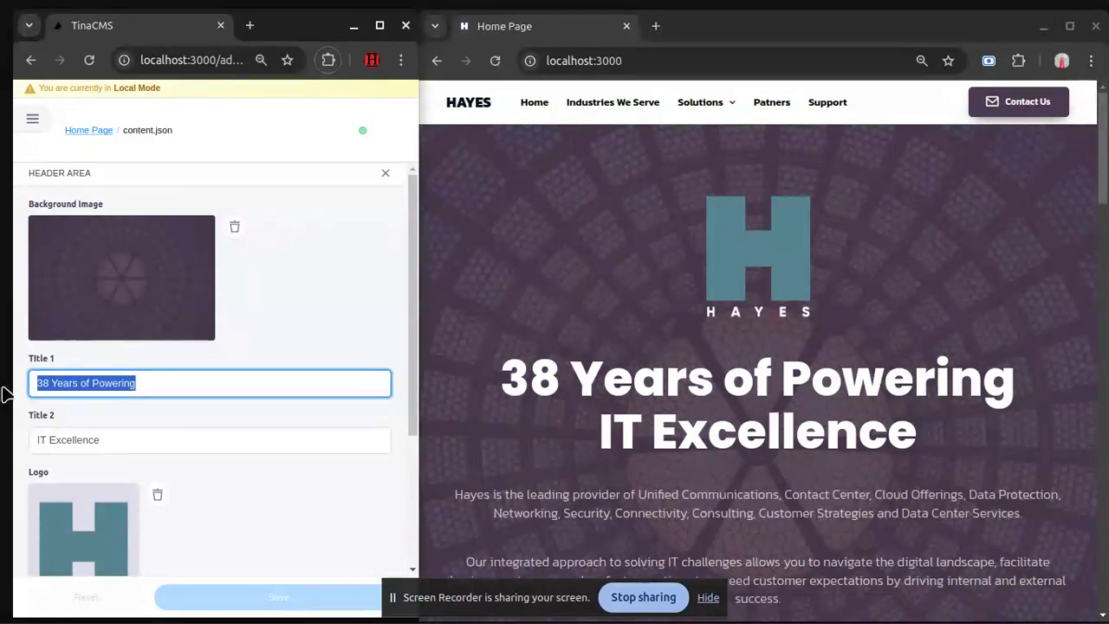
text(Header title 1)
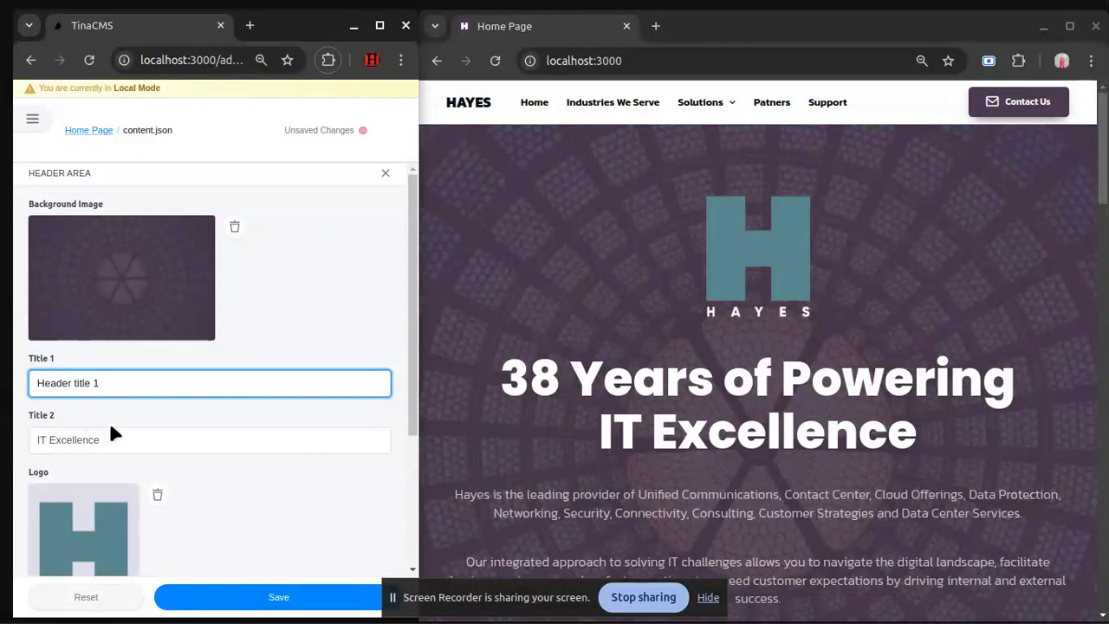
click(309, 597)
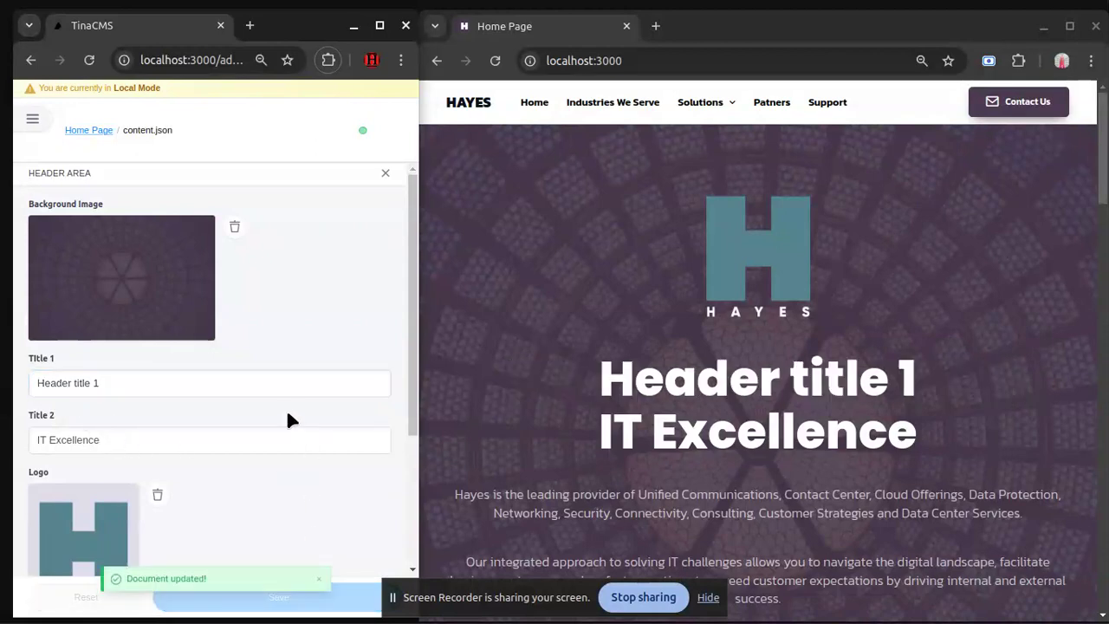
drag(592, 389, 980, 371)
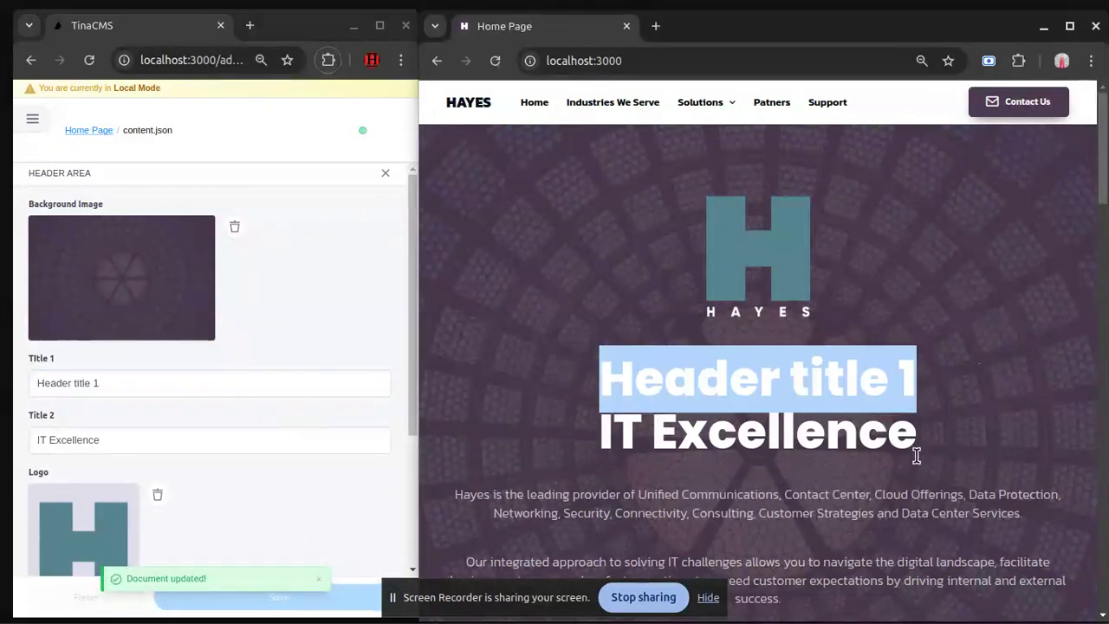
Set Title 1 back to "38 Years of Powering" and save the document.
triple_click(213, 382)
text(38 Years of Powering)
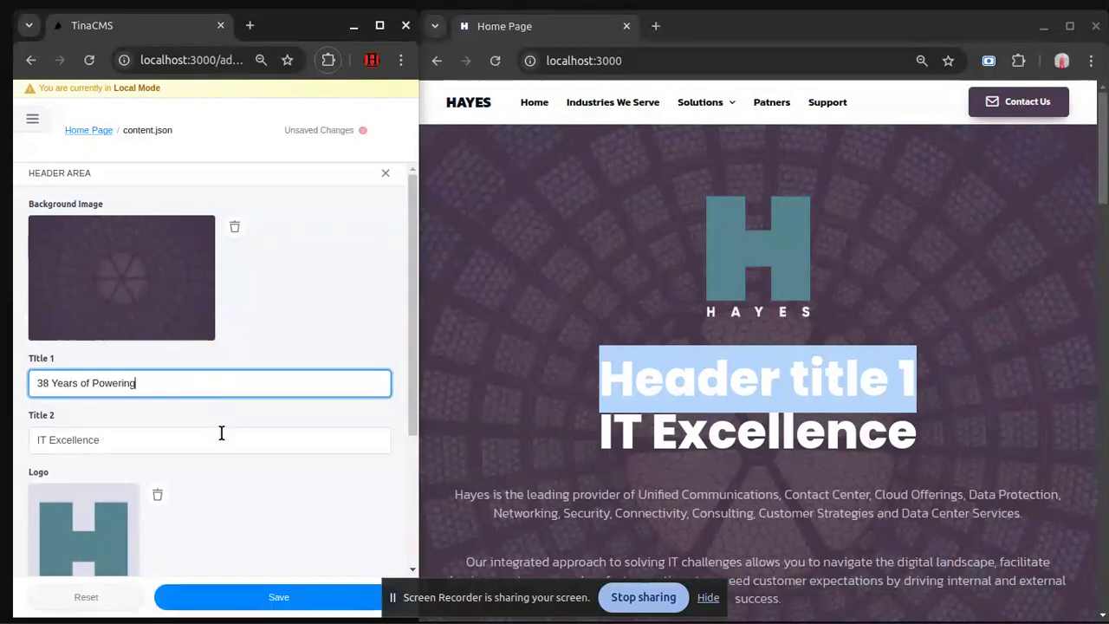
click(239, 593)
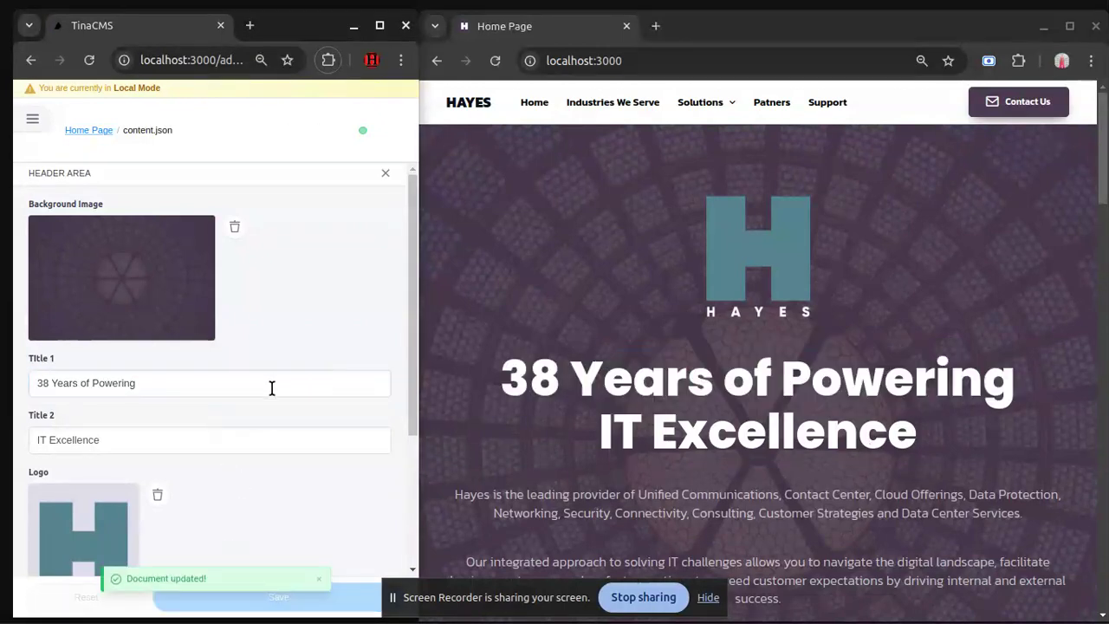
Copy the first Text Header Area item's text, replace it with "Text header one here....", save, and check the paragraph on the site.
click(219, 429)
scroll(612, 357, down, 2)
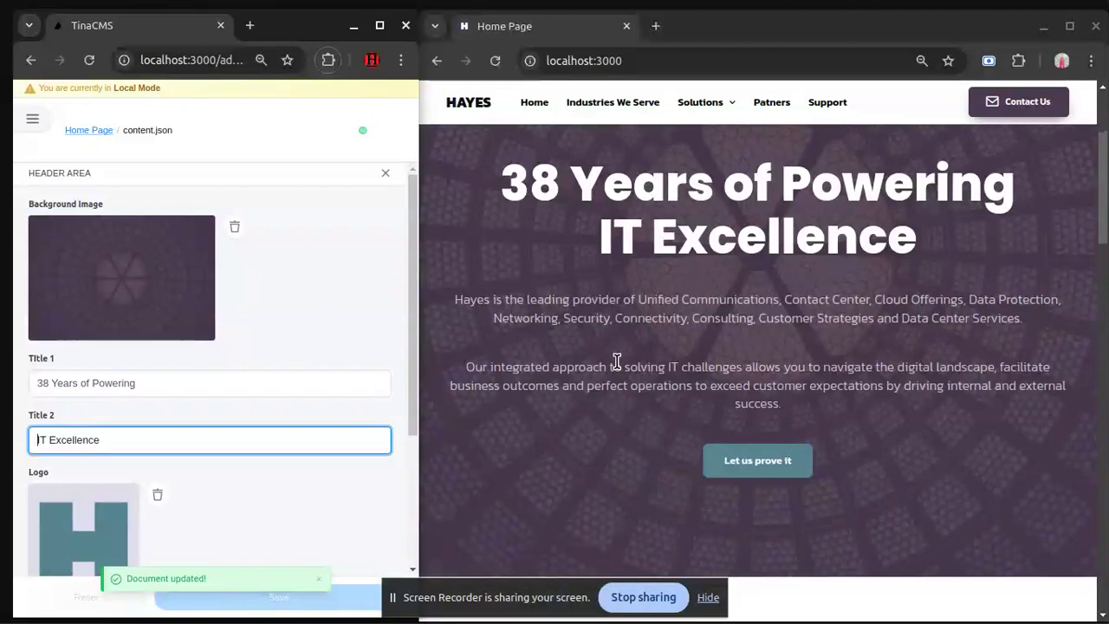
scroll(238, 409, down, 1)
scroll(234, 407, down, 2)
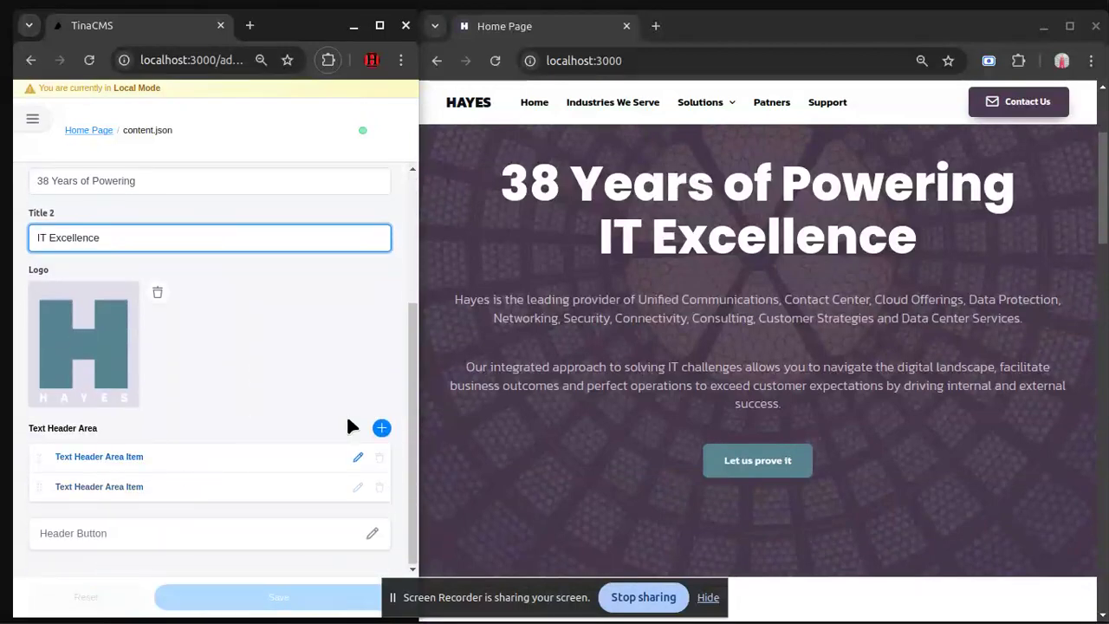
drag(446, 304, 1077, 321)
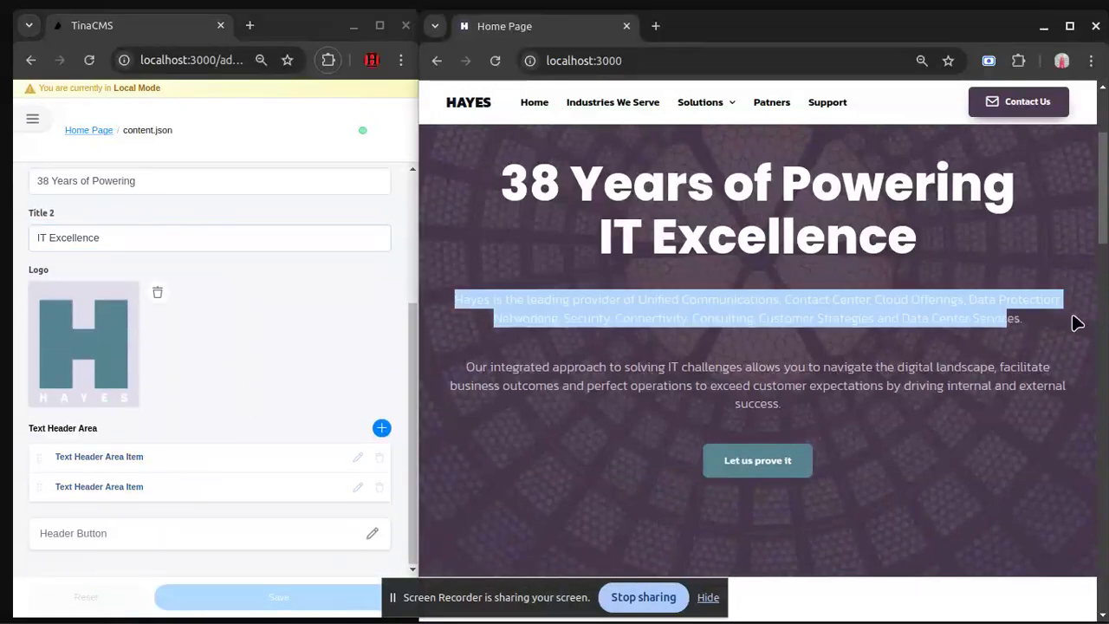
click(195, 456)
triple_click(159, 252)
key(ctrl+c)
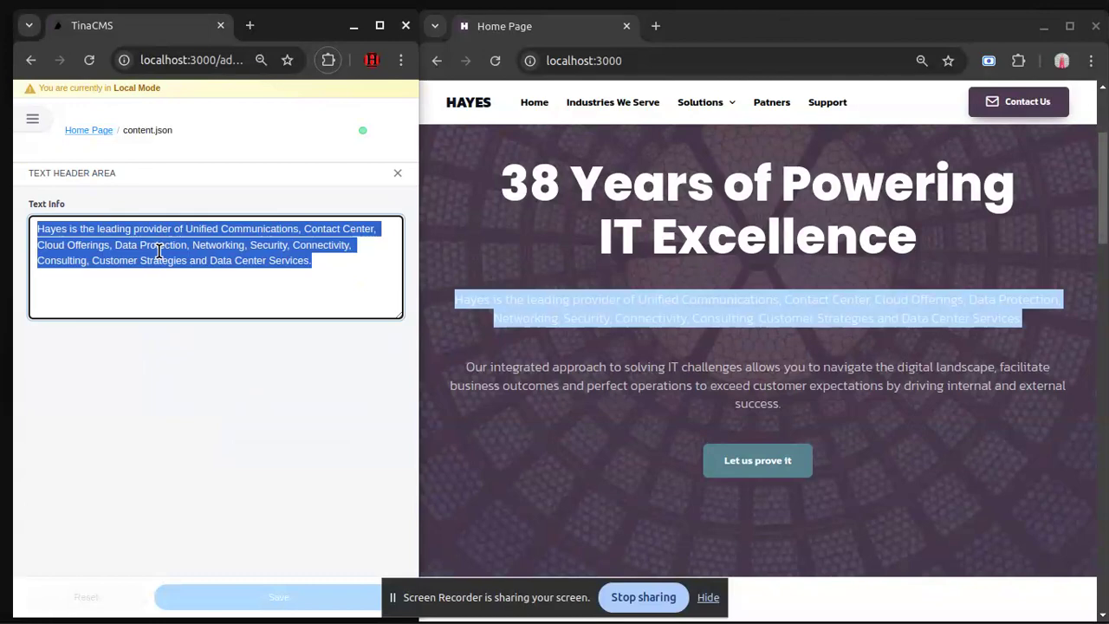
text(Text hereder)
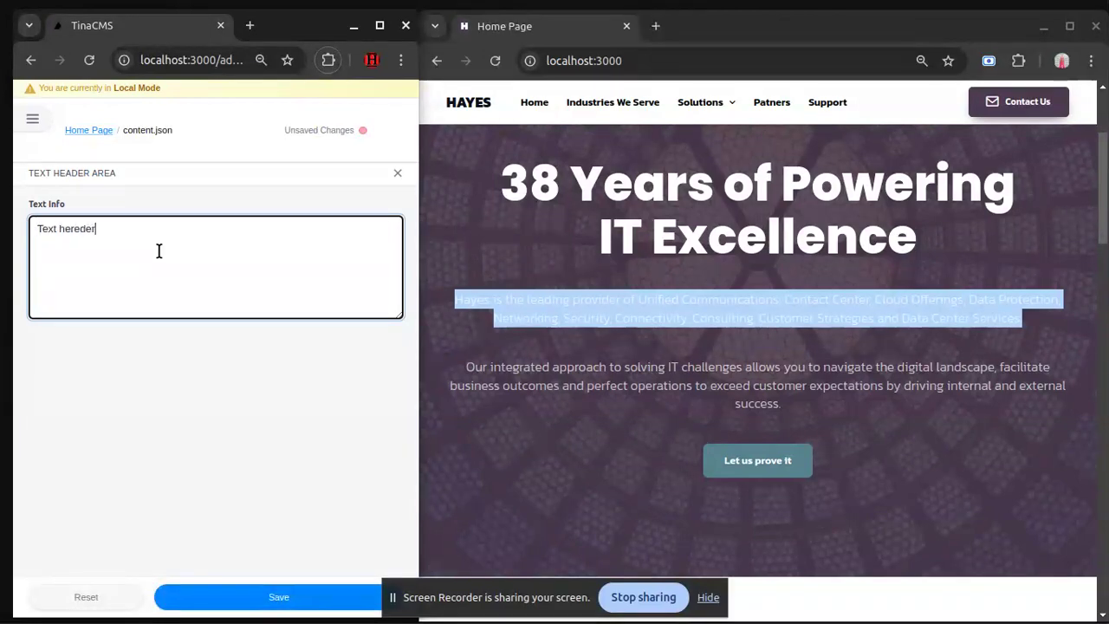
key(ctrl+BackSpace)
text(header one here....)
click(264, 598)
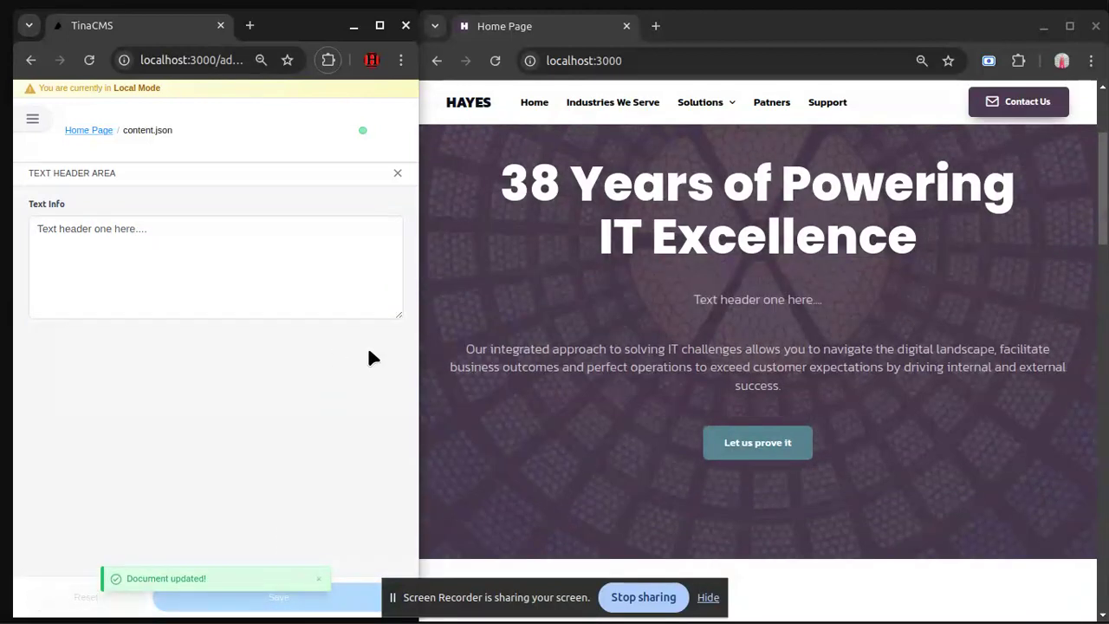
drag(670, 316, 873, 307)
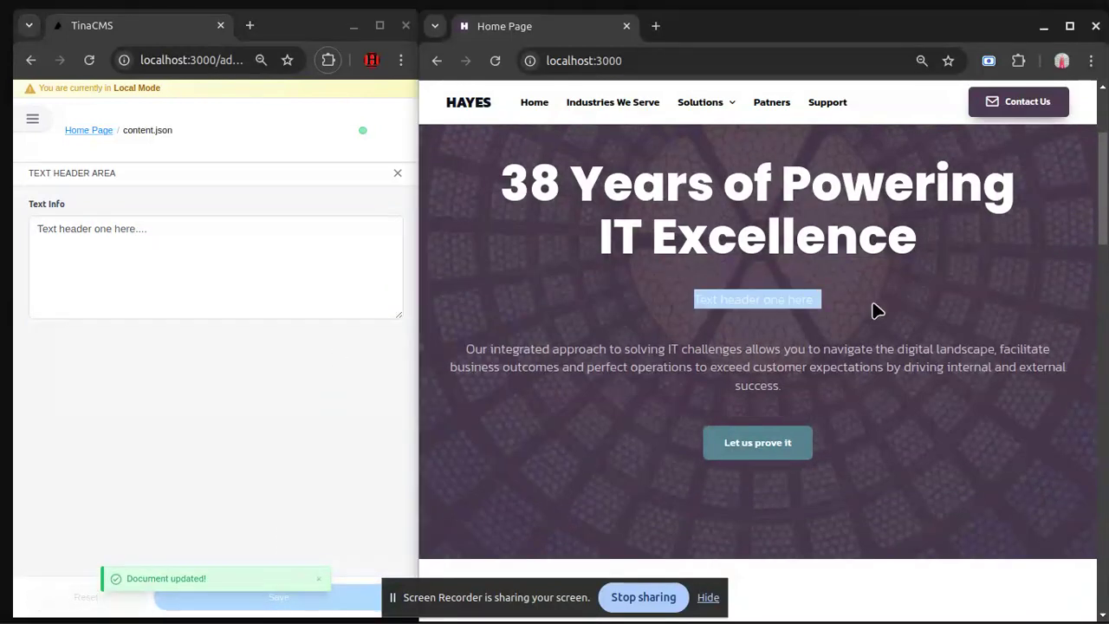
Restore the copied "Hayes is the leading provider" paragraph in the first text header item, save, and close the item.
click(196, 262)
key(ctrl+a)
key(ctrl+v)
click(266, 598)
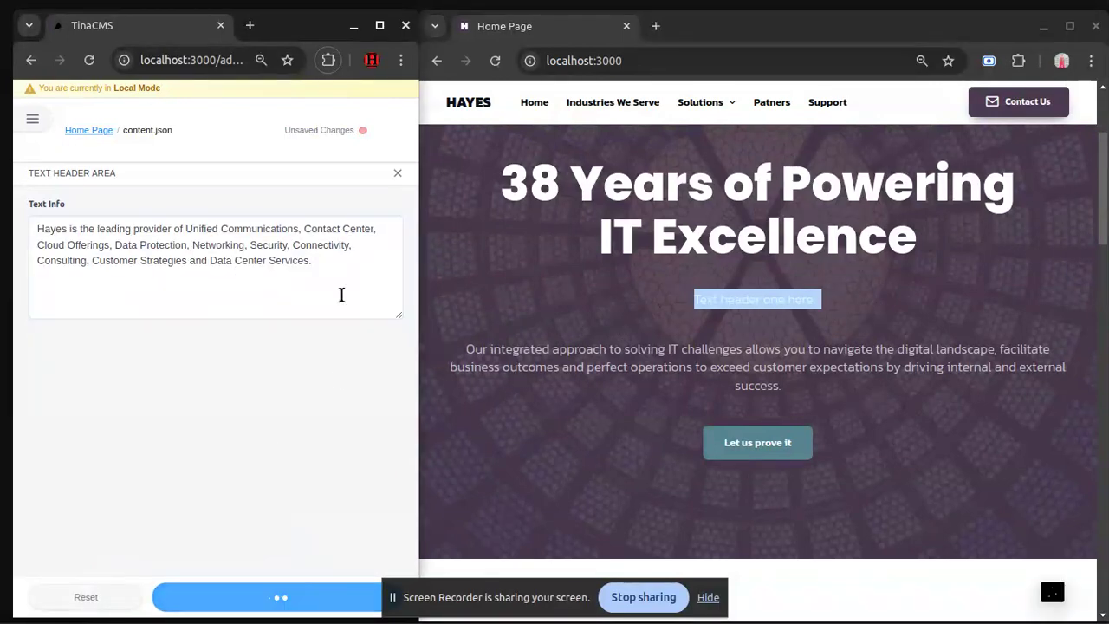
click(399, 173)
Copy the Header Button's text, change it to "Button here....", save, and check the button on the site.
scroll(208, 407, down, 3)
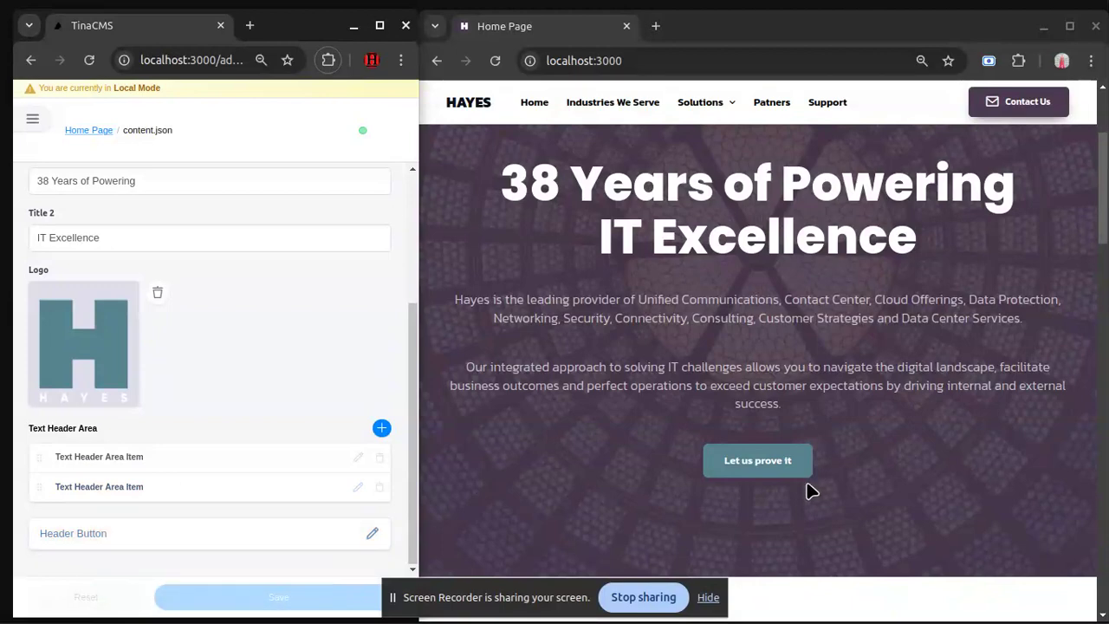
click(319, 532)
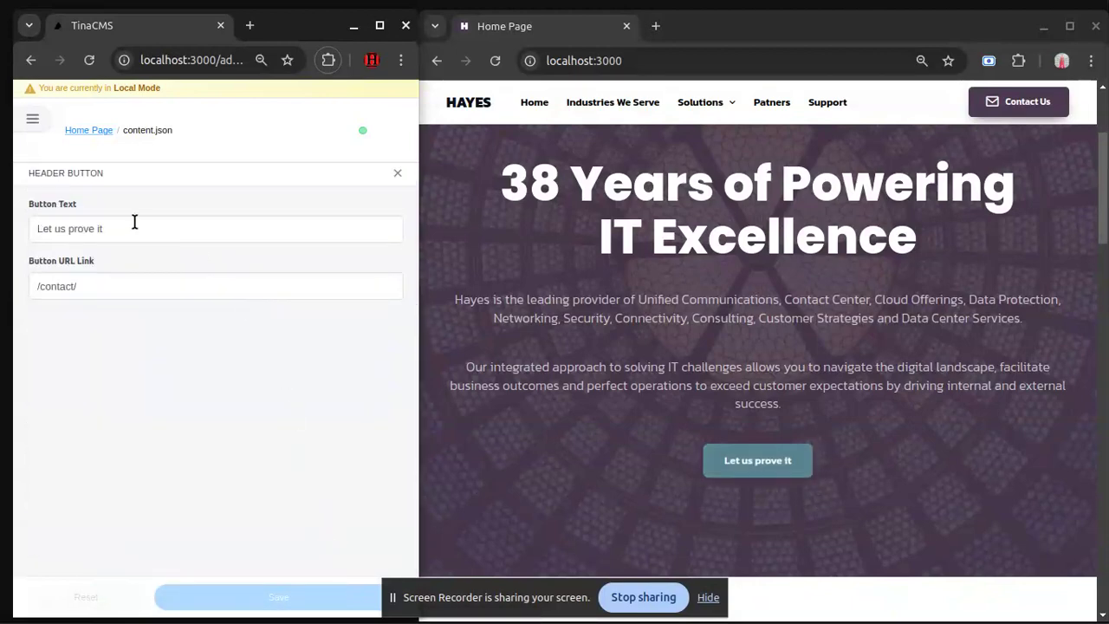
drag(134, 223, 32, 227)
key(ctrl+c)
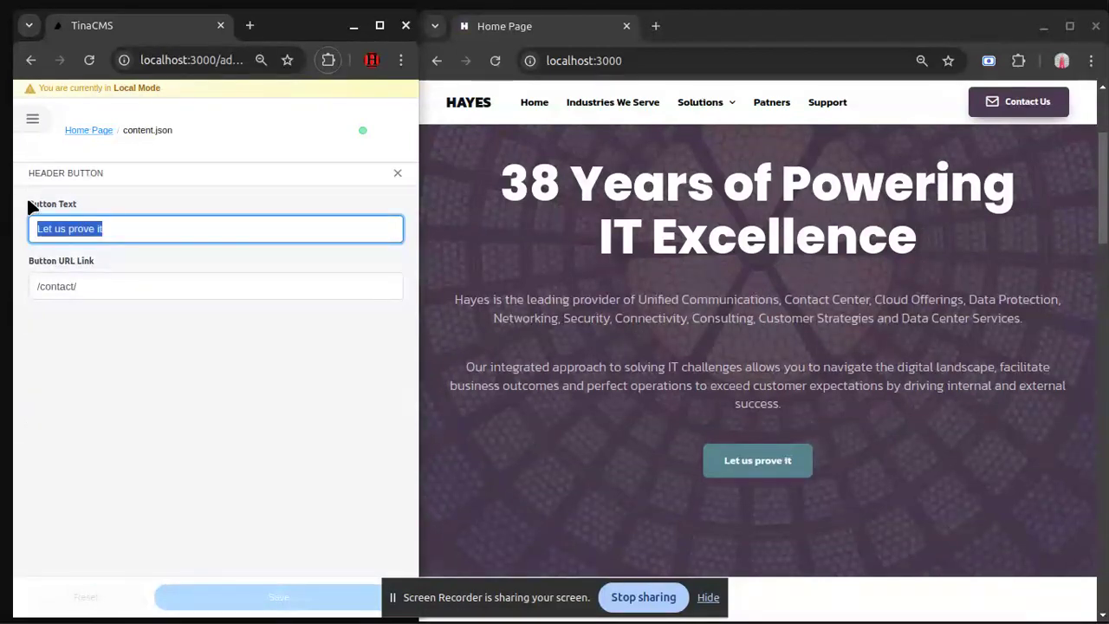
text(Button here....)
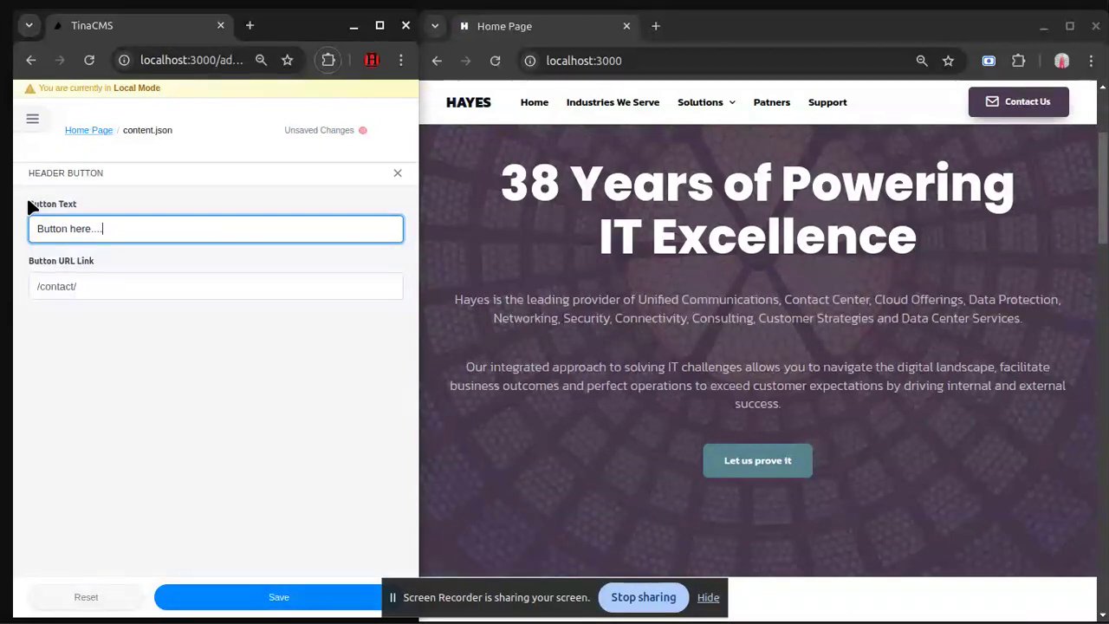
click(248, 596)
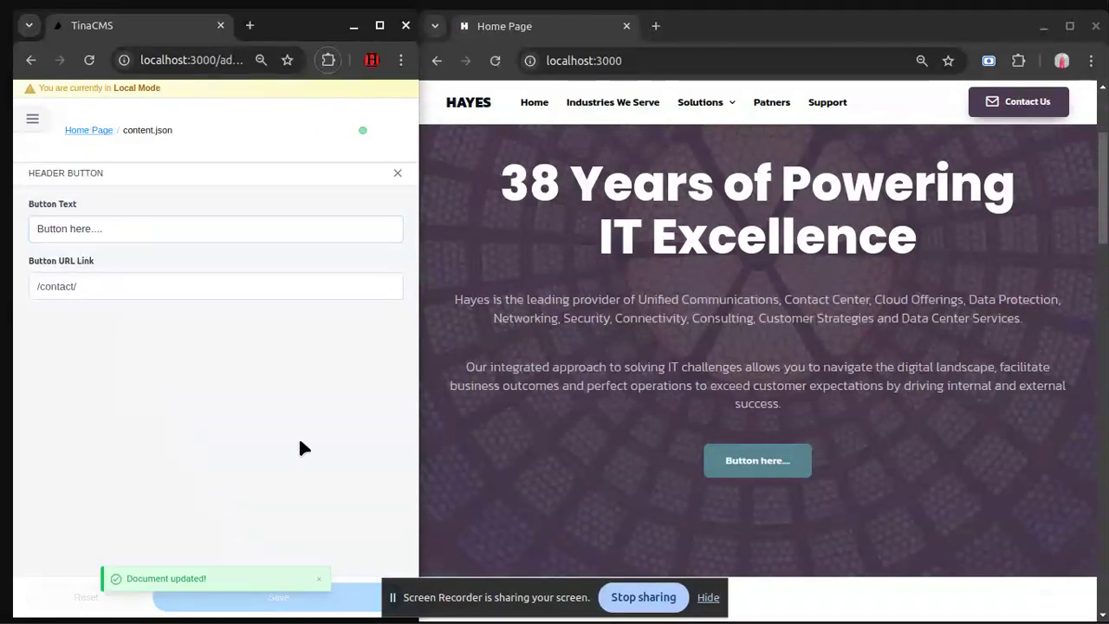
click(837, 455)
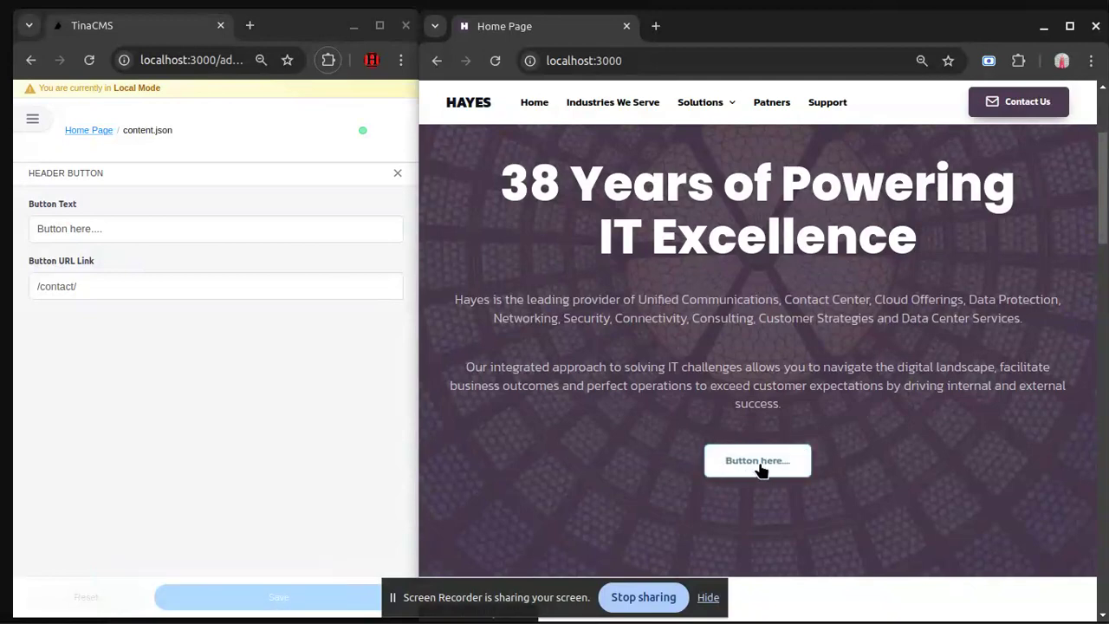
Restore the header button's text to "Let us prove it", save, and return to the Home Page's main fields.
click(151, 235)
key(ctrl+a)
key(ctrl+v)
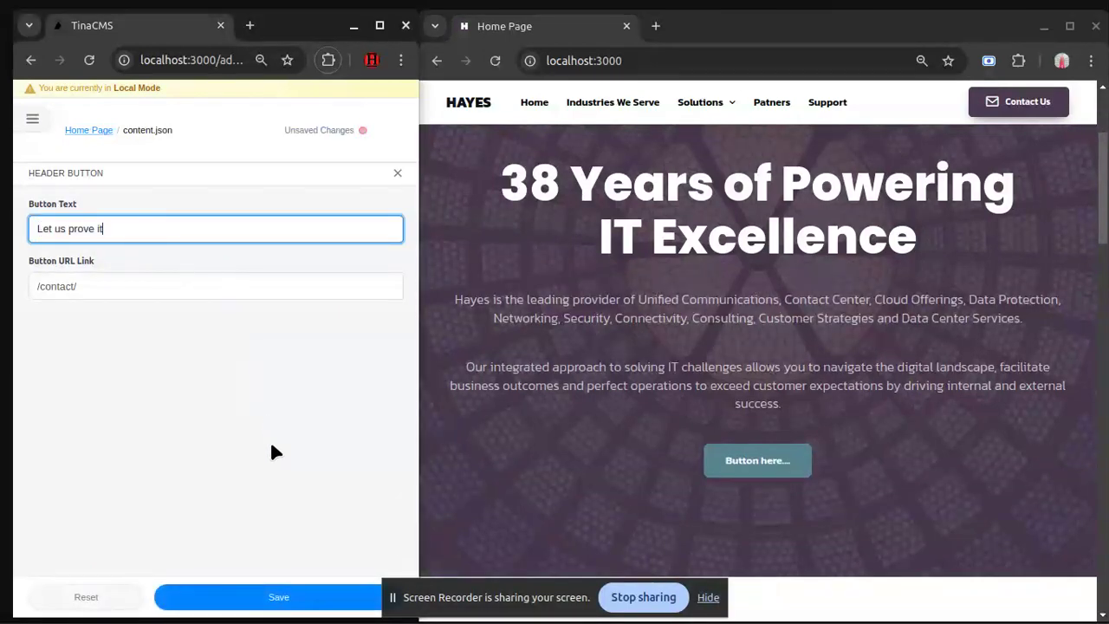
click(297, 598)
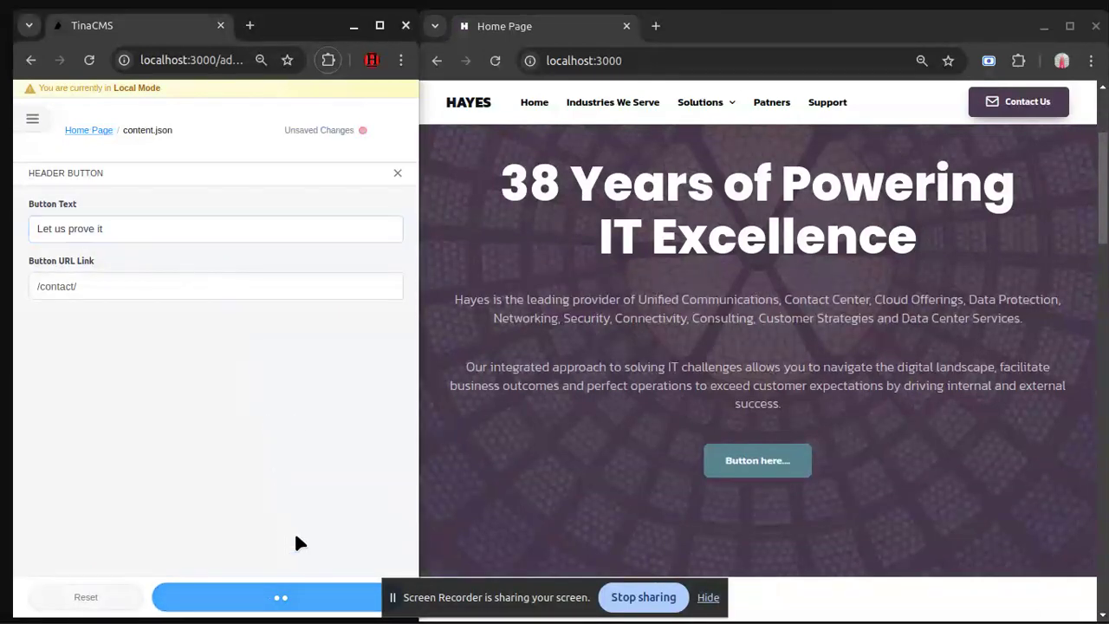
click(396, 180)
scroll(329, 320, down, 2)
scroll(329, 347, up, 2)
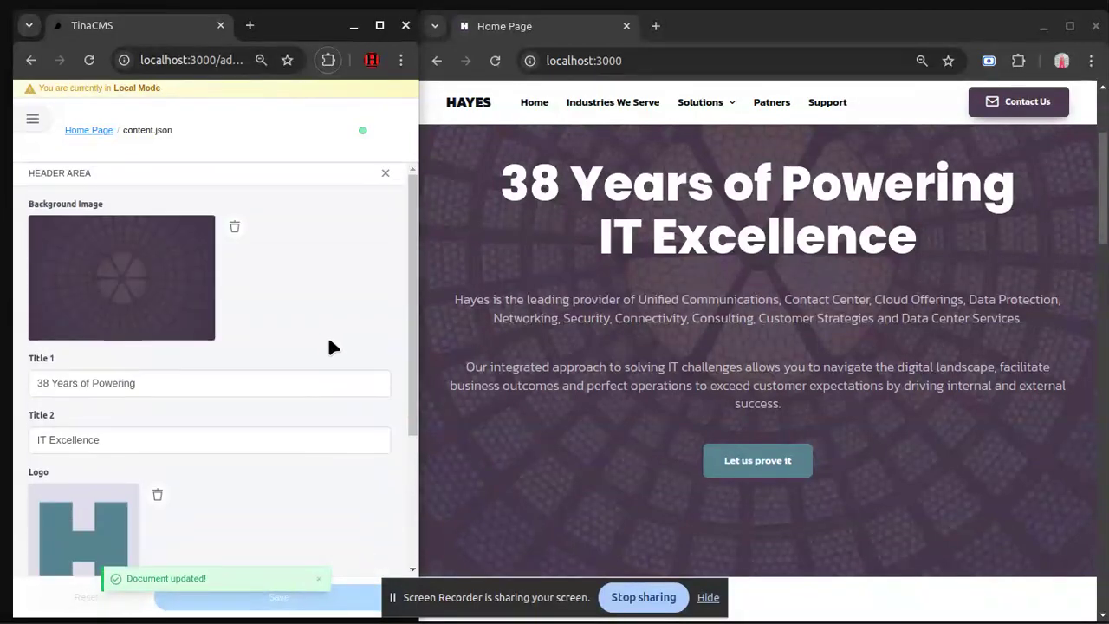
click(385, 174)
Copy the Section Title matching the site's services heading, replace it with "Title section services area here...", save, and check the heading on the site.
scroll(680, 296, down, 5)
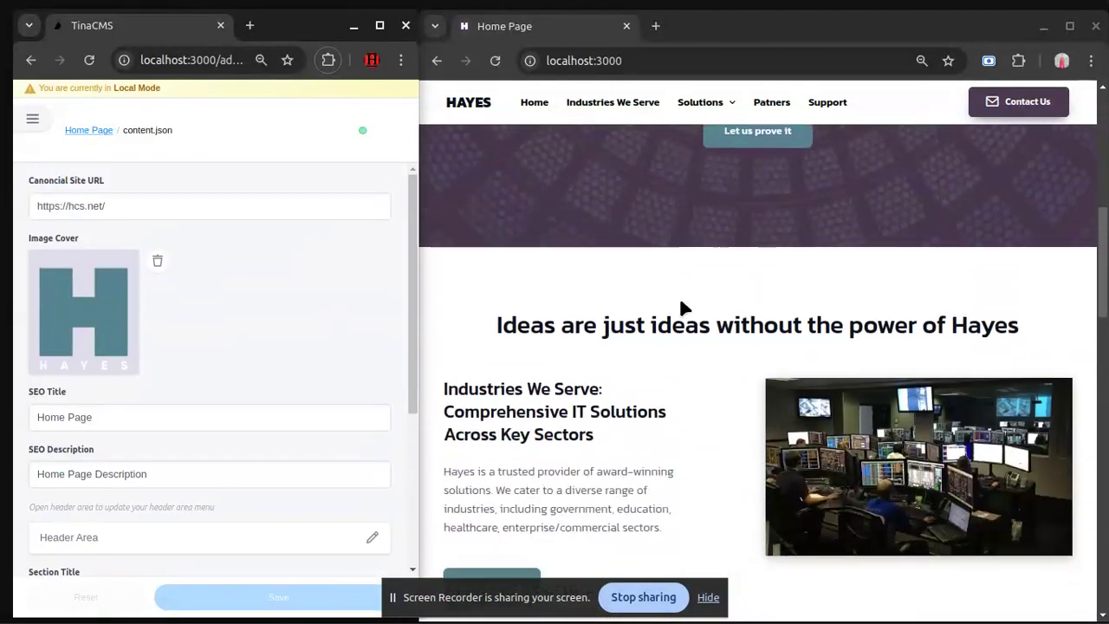
drag(493, 213, 1083, 222)
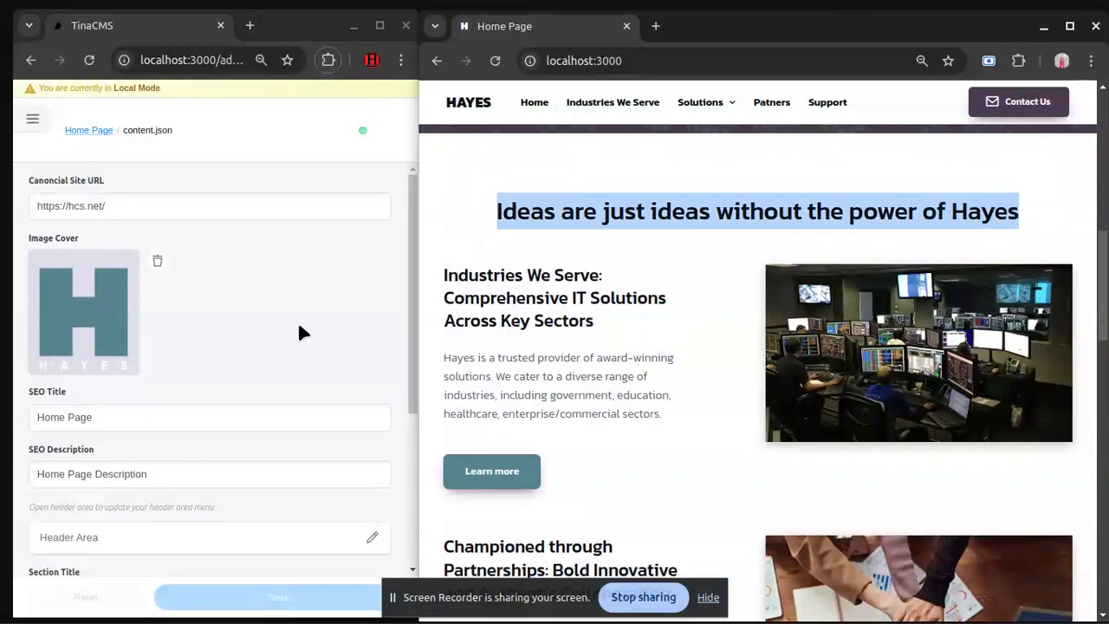
scroll(286, 343, down, 1)
scroll(275, 346, down, 2)
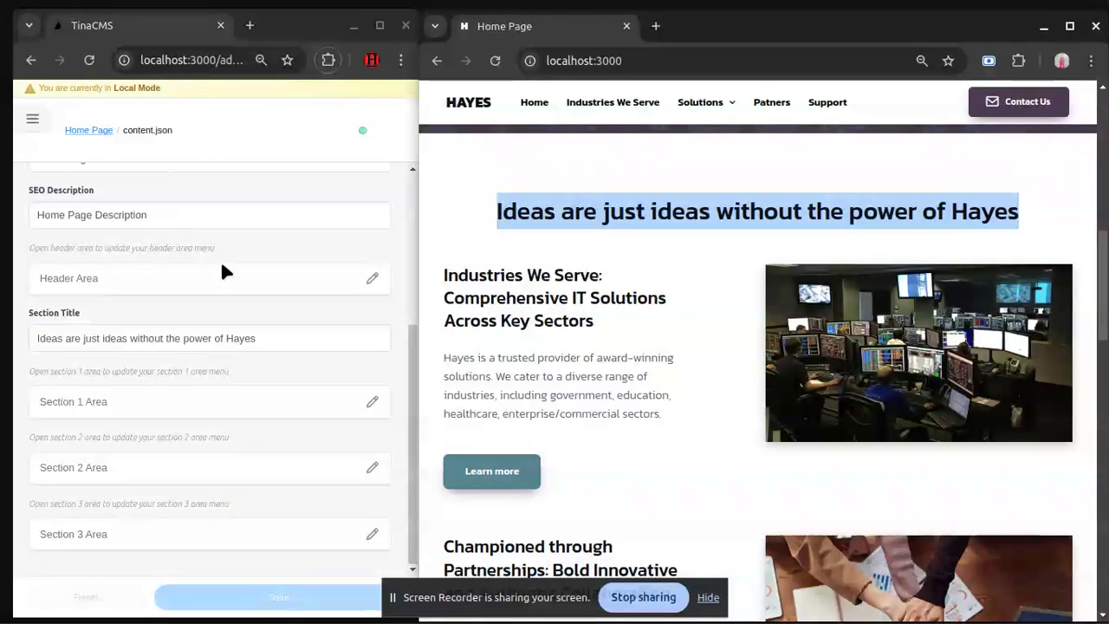
drag(297, 341, 26, 336)
key(ctrl+c)
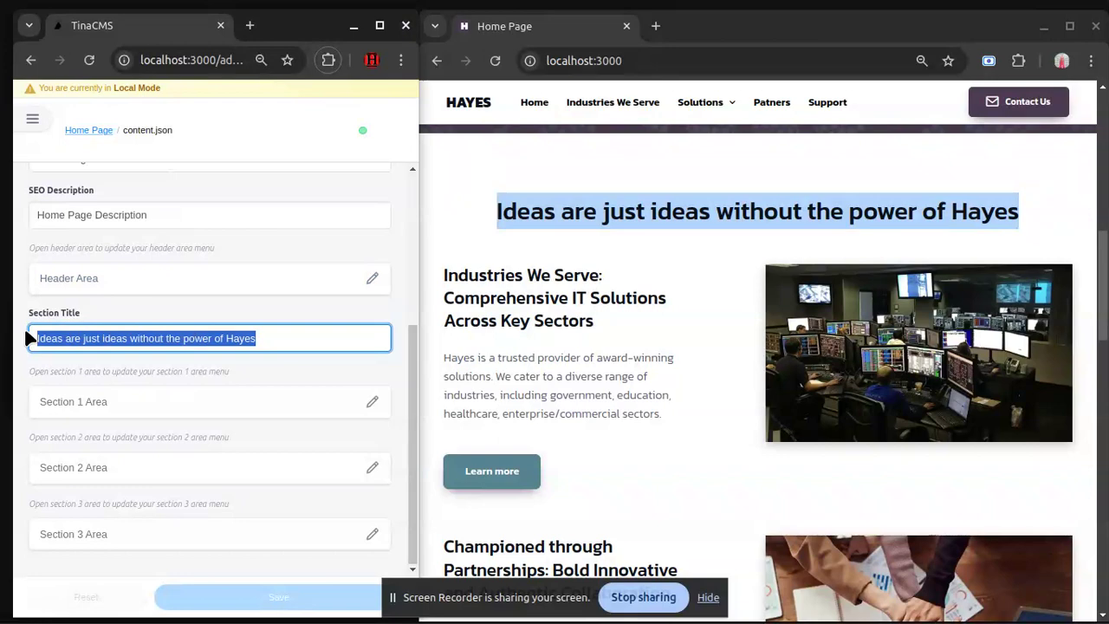
text(Title s)
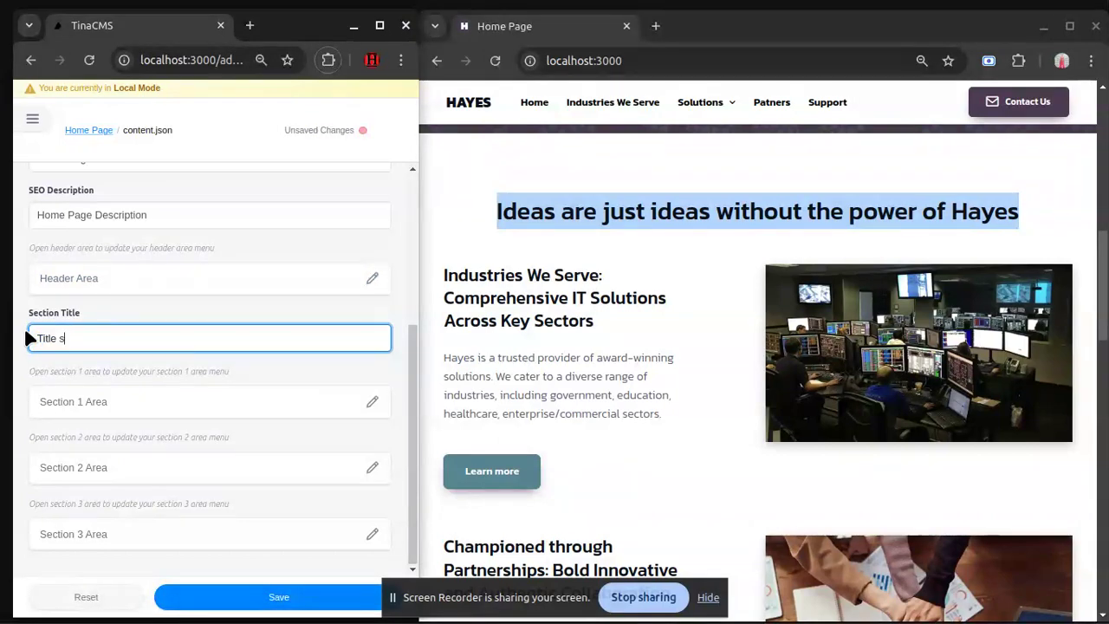
text(ection services area gere)
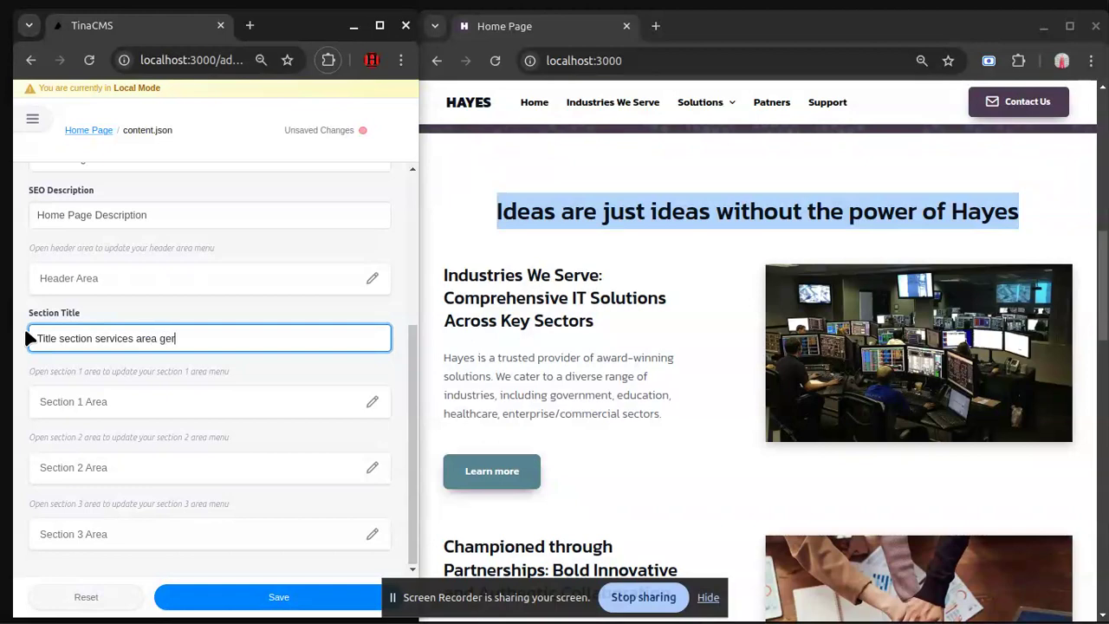
key(BackSpace)
key(BackSpace)
key(BackSpace)
key(BackSpace)
text(here...)
drag(139, 338, 225, 338)
click(225, 338)
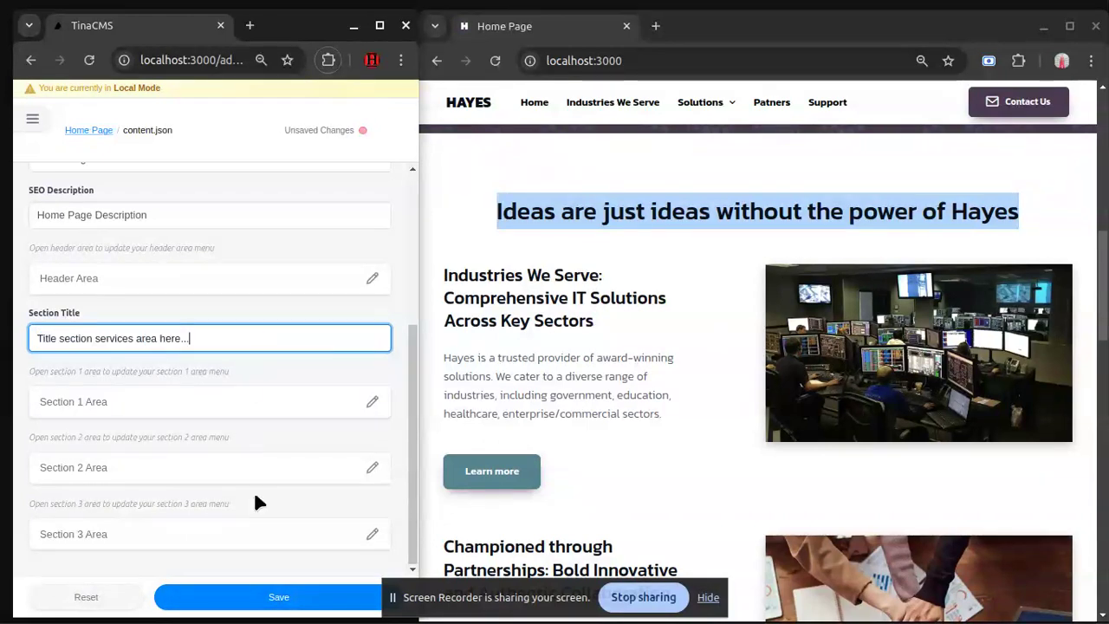
click(247, 596)
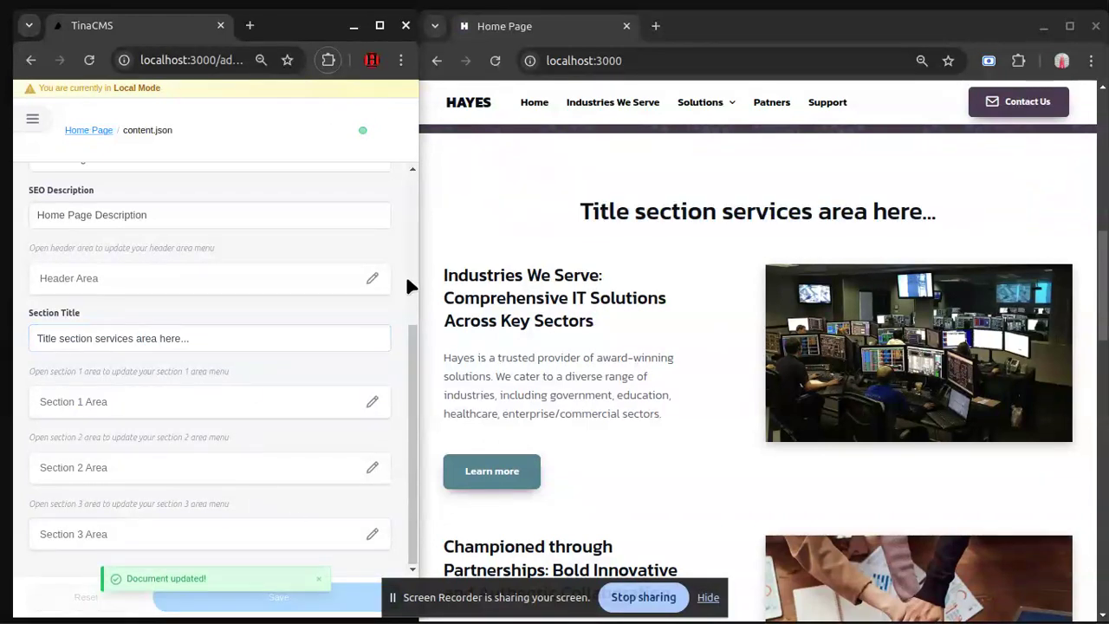
click(1037, 195)
drag(1043, 196, 535, 212)
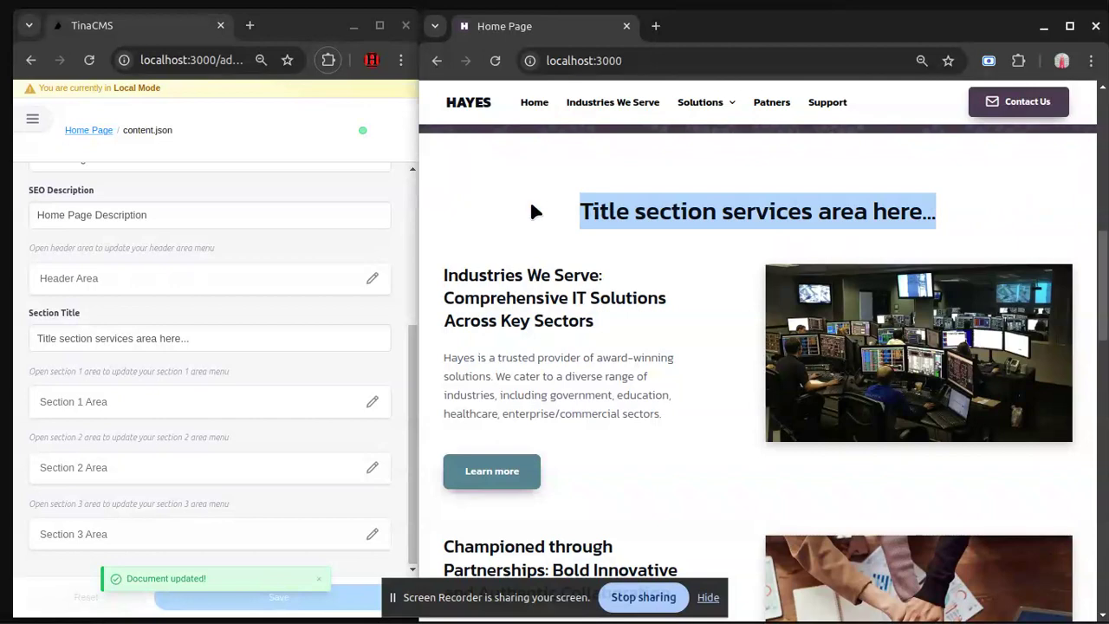
Restore the Section Title to "Ideas are just ideas without the power of Hayes" and save.
click(222, 340)
key(ctrl+a)
key(ctrl+v)
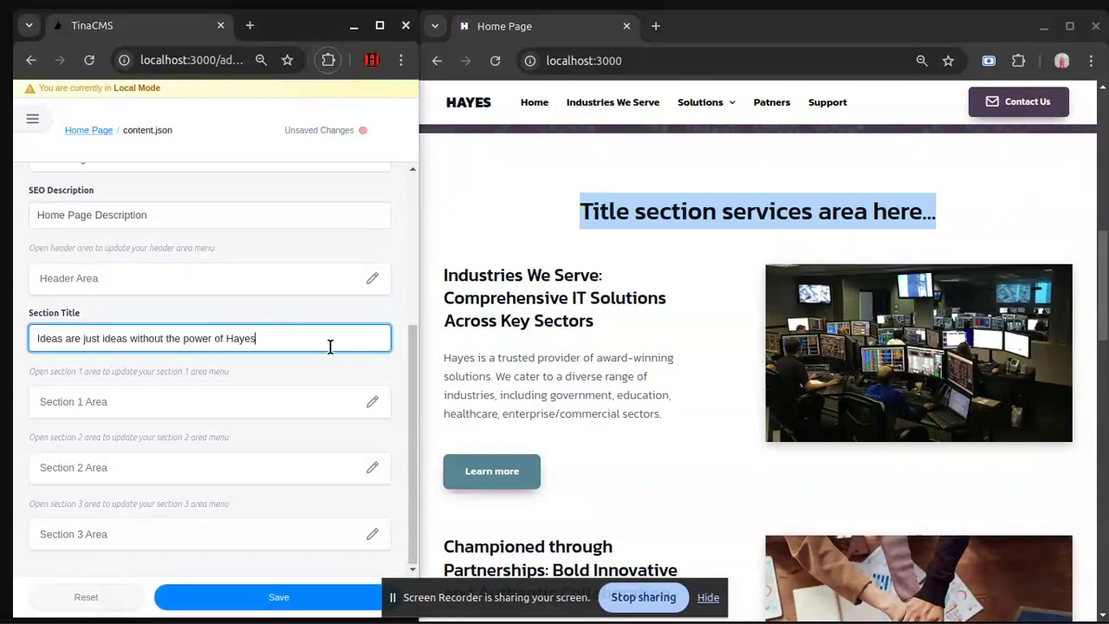
click(246, 606)
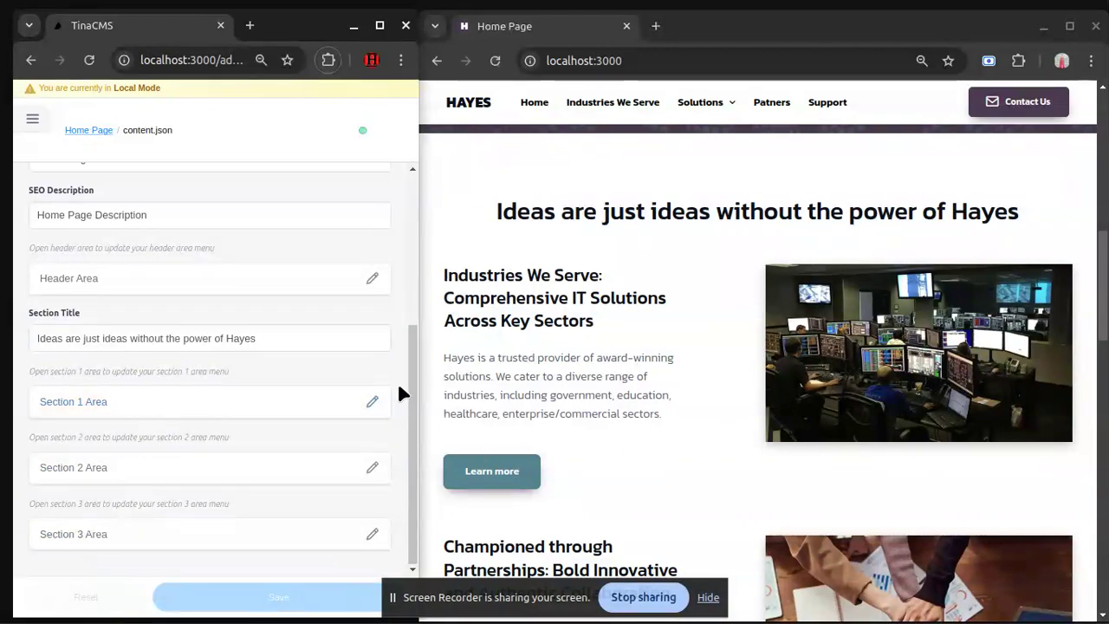
Open Section 1 Area, copy its title, replace it with "Section 1 TItle here...", save, and check the heading on the site.
click(210, 407)
click(270, 225)
key(ctrl+a)
key(ctrl+c)
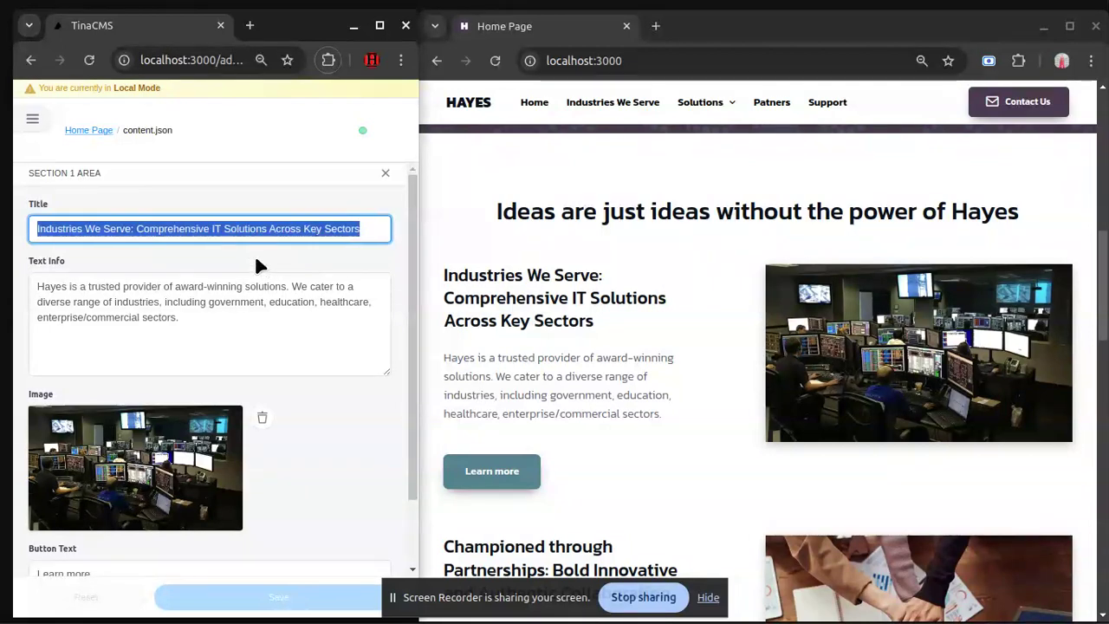
text(Section )
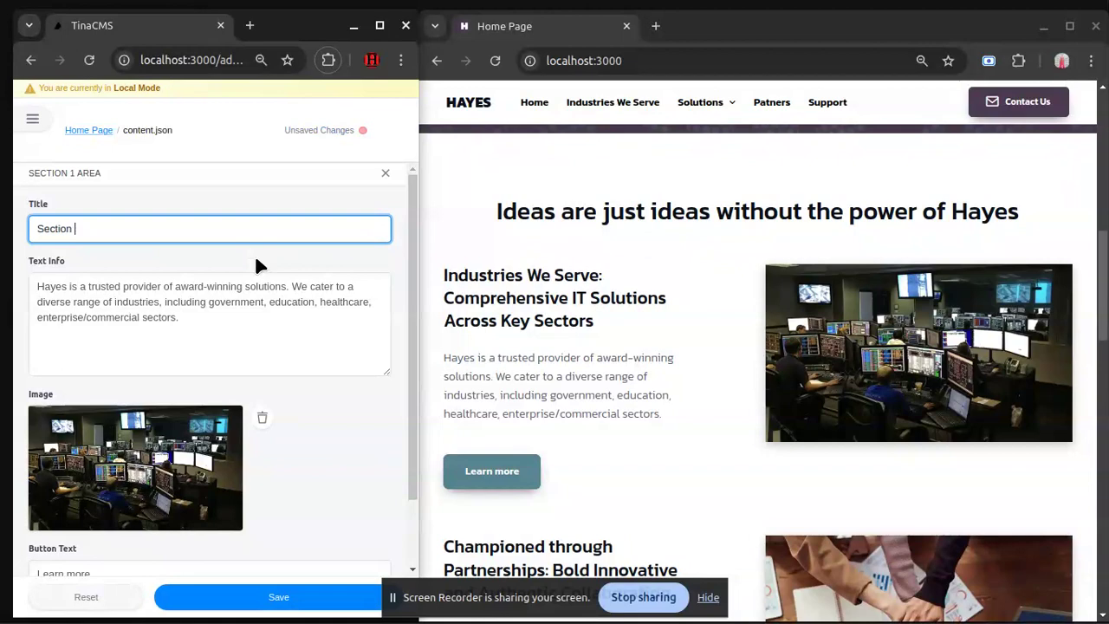
text(1 TItle here...)
click(199, 597)
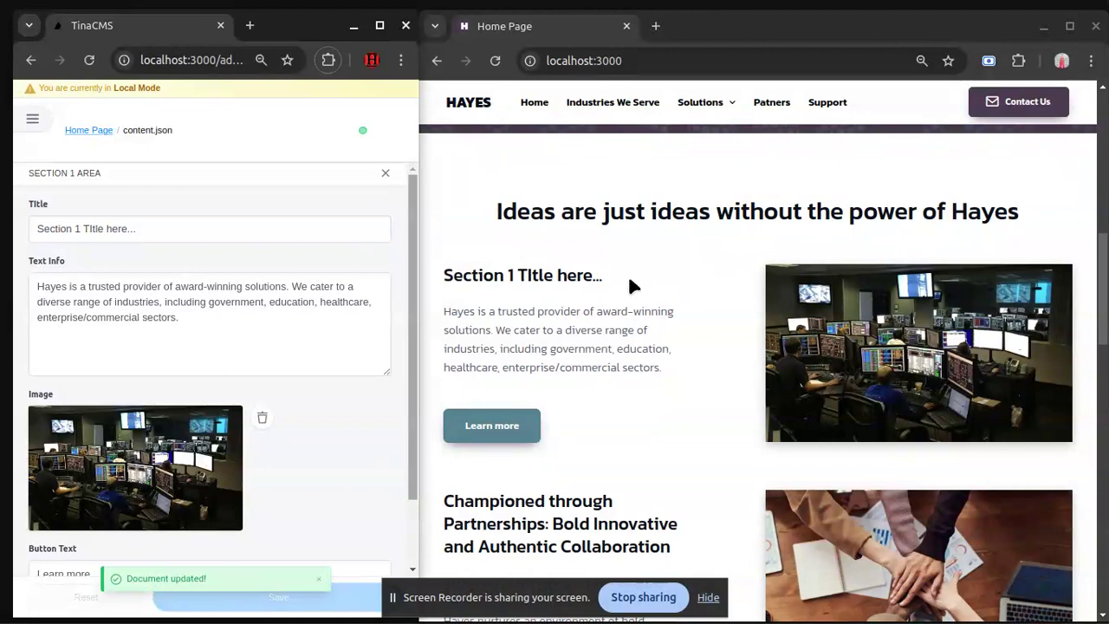
drag(630, 283, 440, 279)
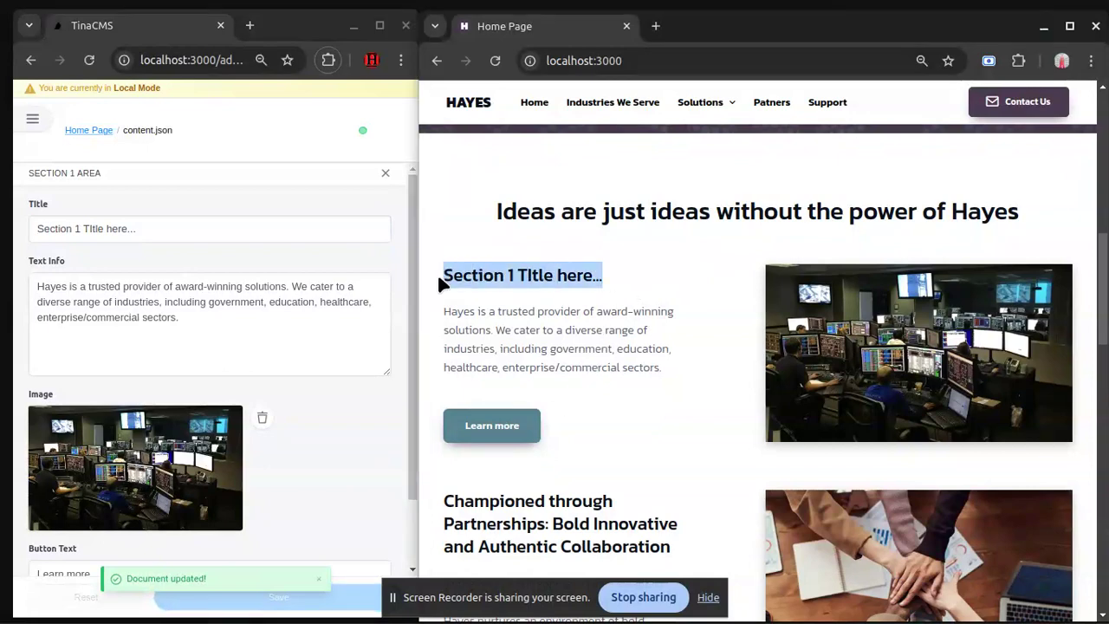
Restore Section 1's title, copy its paragraph from the site, set Text Info to "Section 1 Text info here.....", save, and check the site.
triple_click(183, 230)
key(ctrl+v)
drag(239, 327, 3, 278)
text(Sectio)
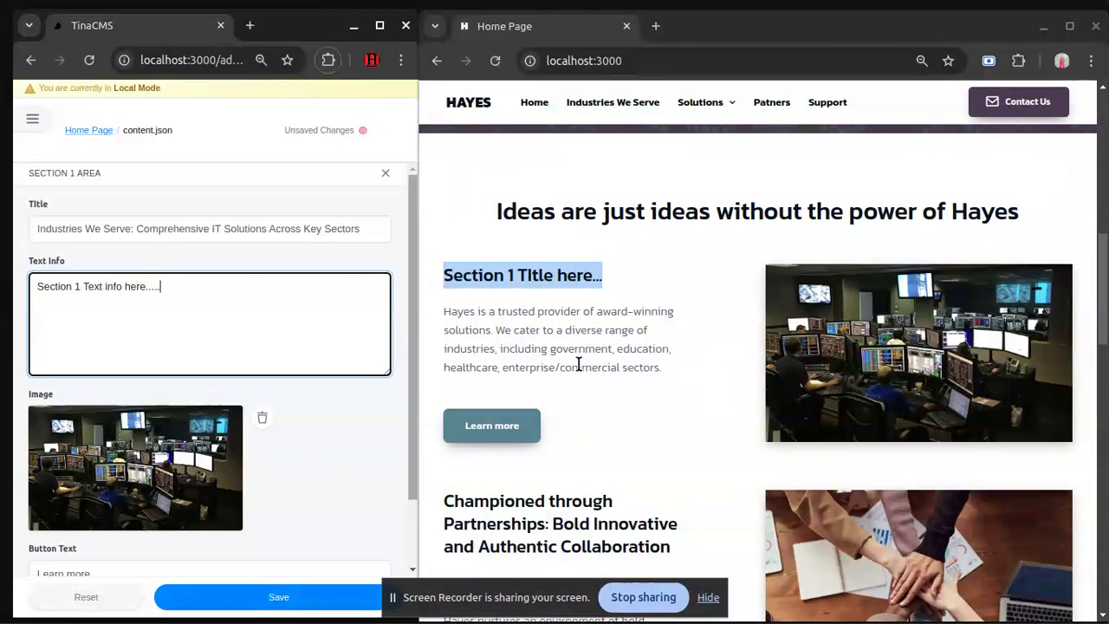
drag(668, 370, 441, 322)
key(ctrl+c)
click(229, 316)
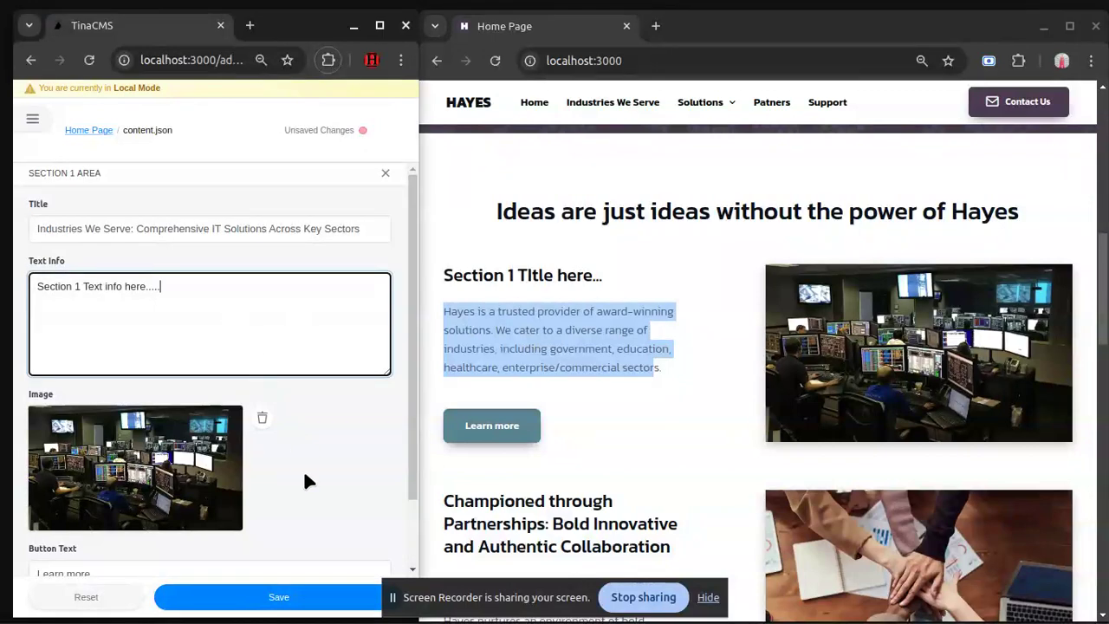
click(291, 607)
drag(575, 362, 440, 373)
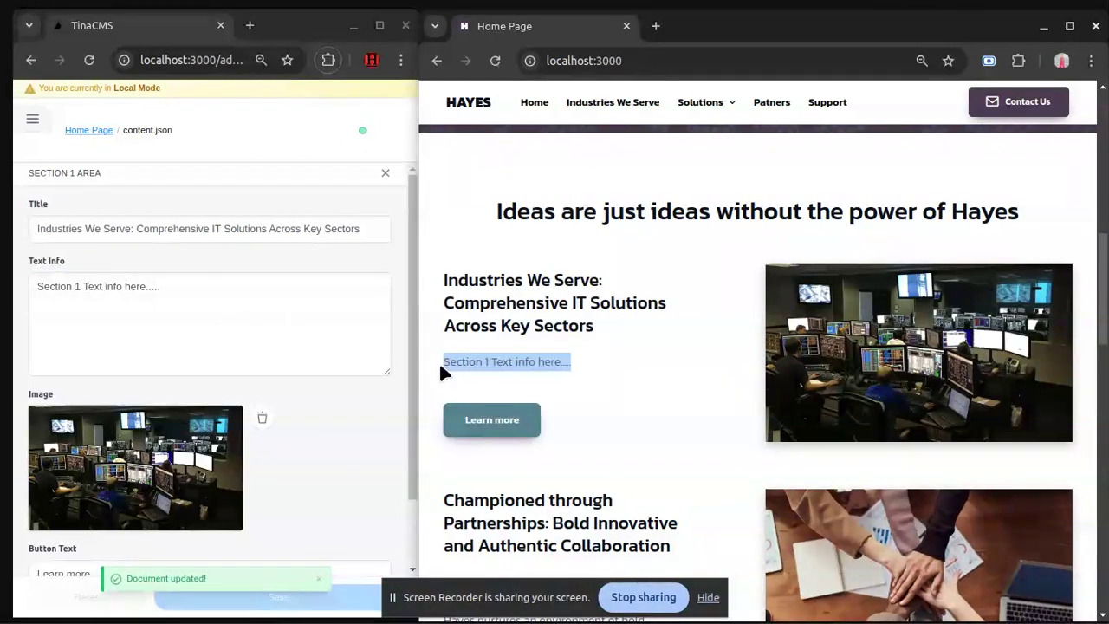
Replace Section 1's Text Info with the copied "Hayes is a trusted provider" paragraph and save.
click(277, 332)
key(ctrl+a)
key(ctrl+v)
click(261, 597)
Compare Section 1's Button Text with the button on the site, and close the Section 1 fields.
scroll(278, 433, down, 2)
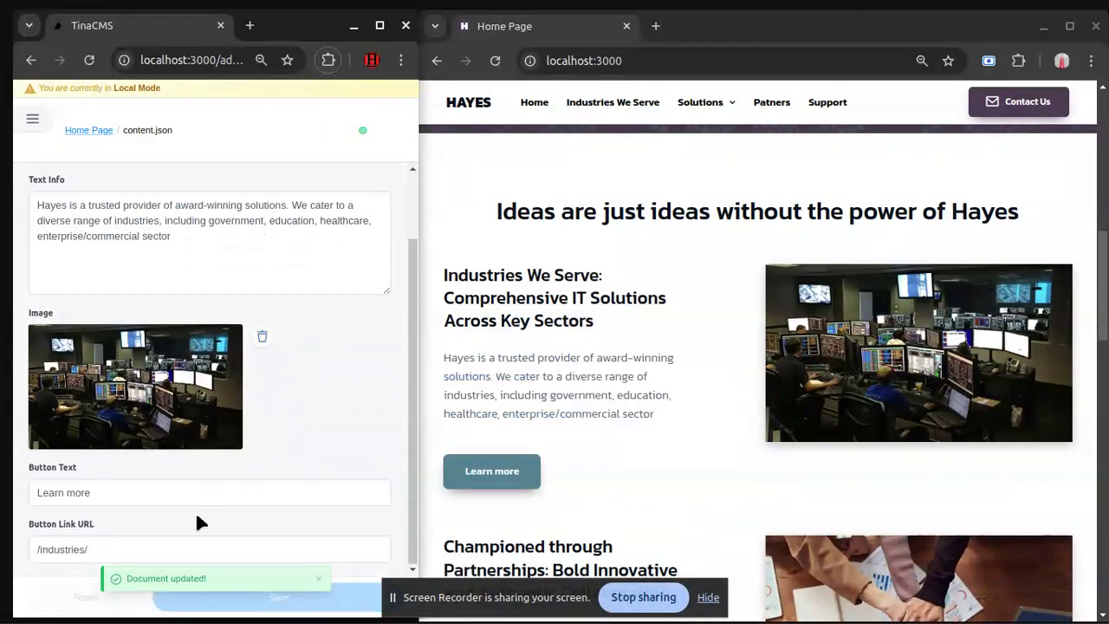
drag(95, 493, 25, 495)
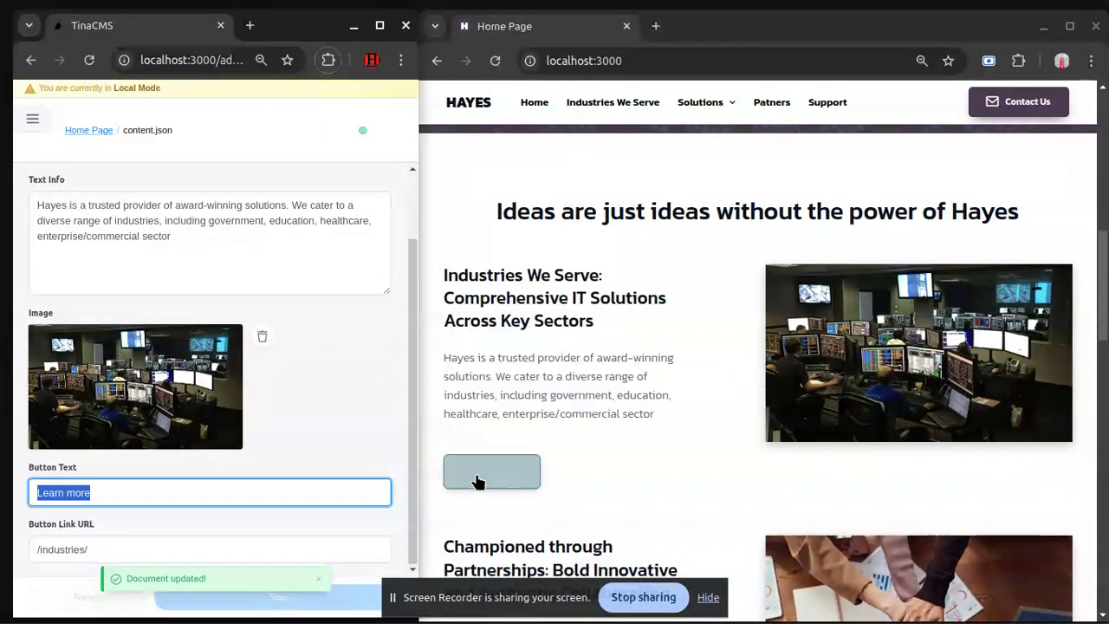
scroll(333, 336, up, 2)
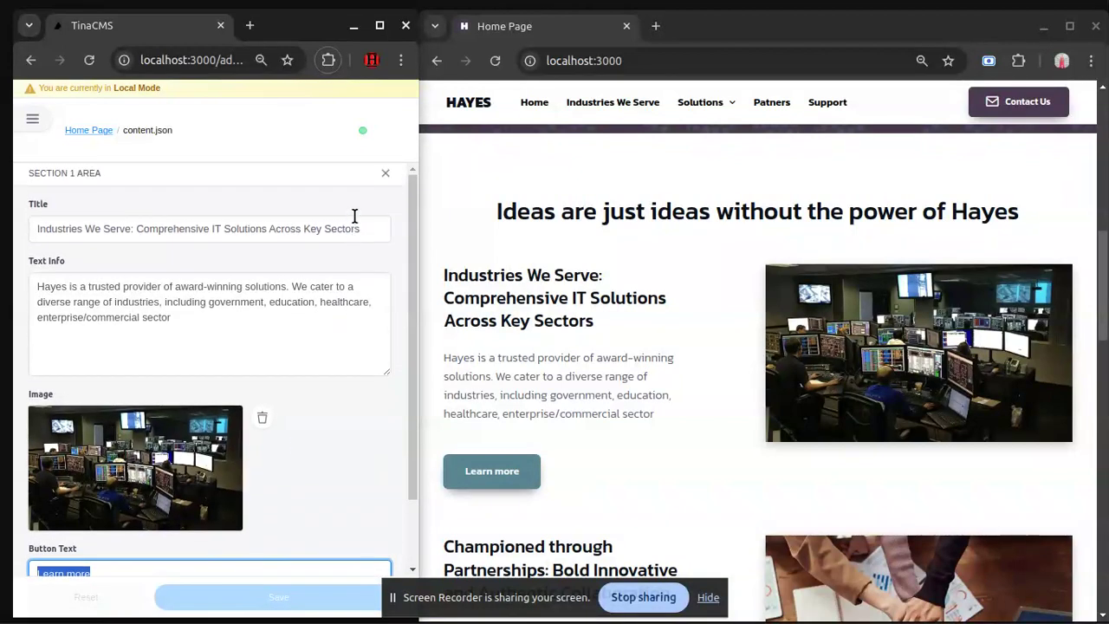
click(386, 176)
Open Section 2 Area and compare its fields and title with the partnerships section on the site.
scroll(198, 284, down, 3)
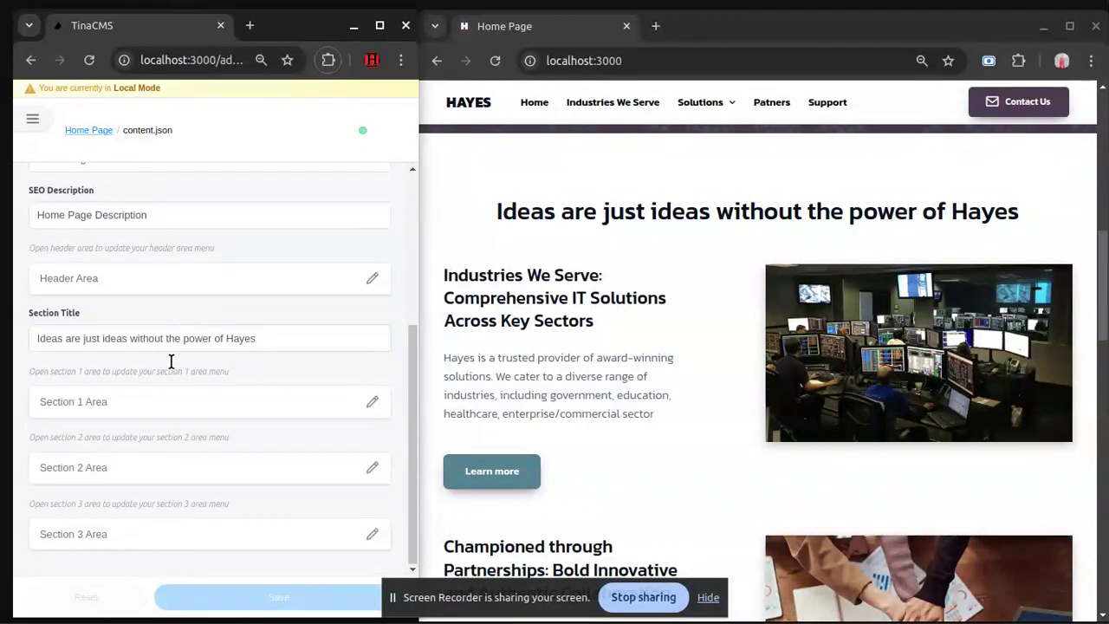
click(119, 475)
scroll(633, 289, down, 2)
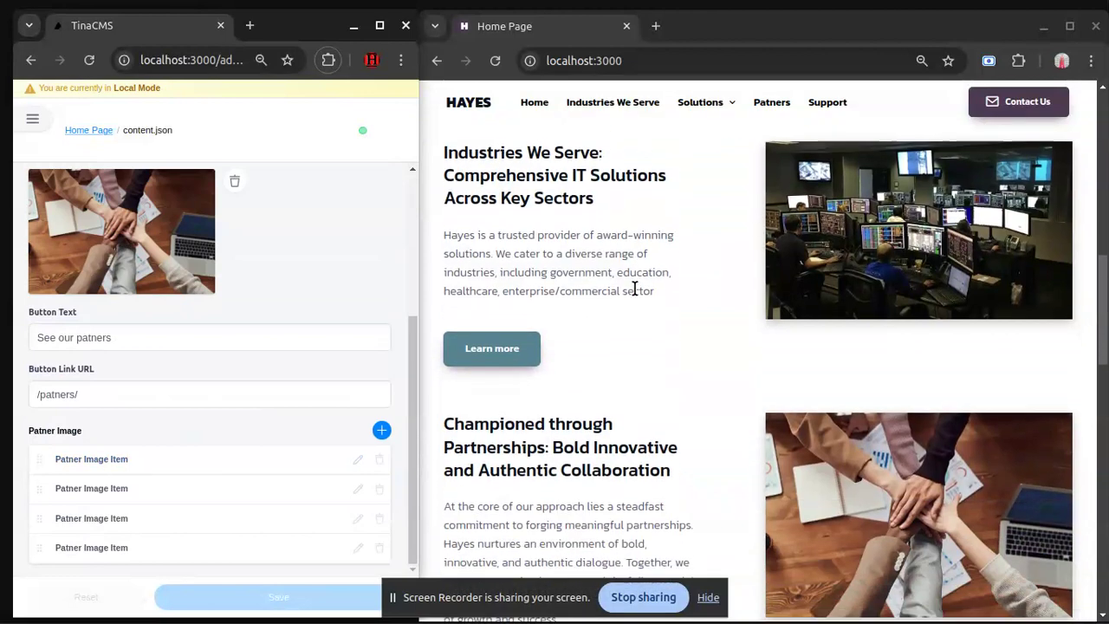
scroll(634, 288, down, 1)
scroll(233, 377, up, 3)
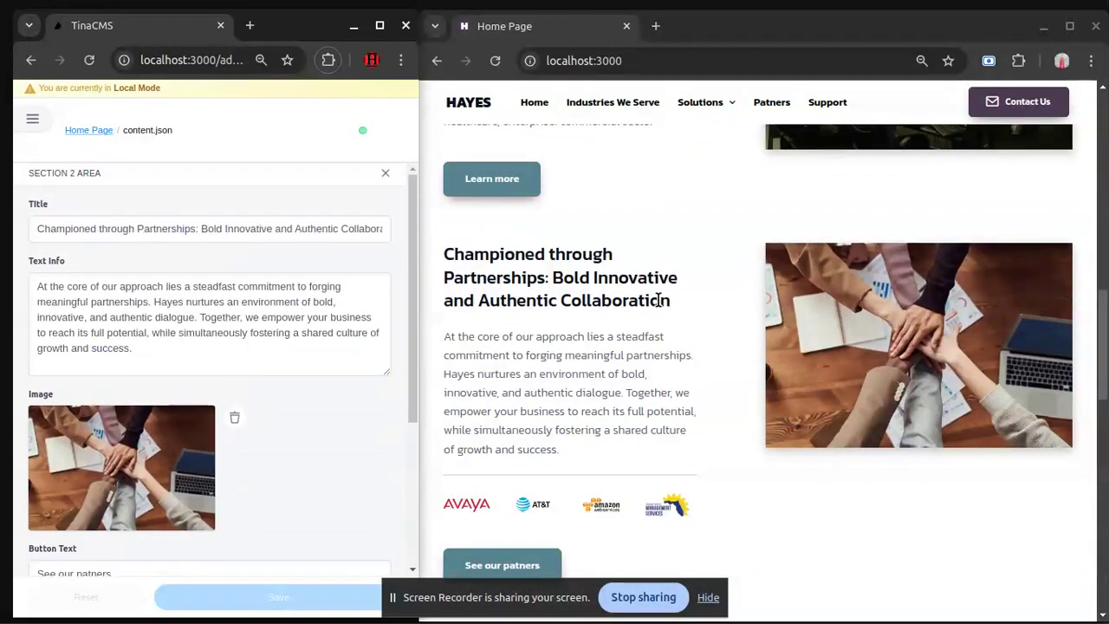
drag(675, 297, 448, 257)
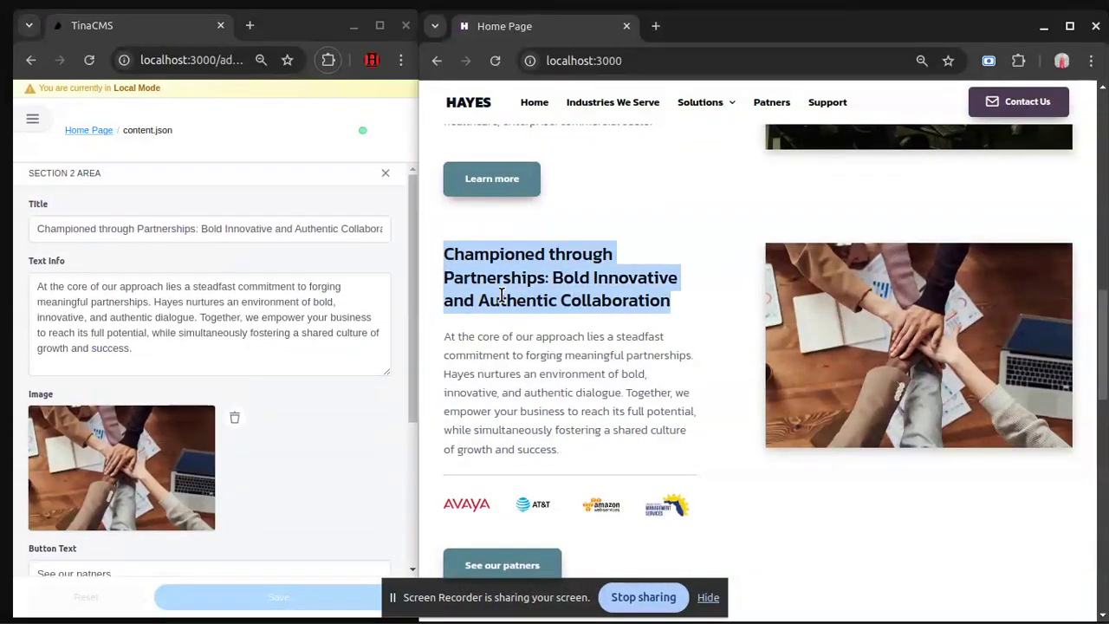
Copy Section 2's title, replace it with "Section 2 title here...", save, and check the heading on the site.
triple_click(222, 229)
key(ctrl+c)
text(Se)
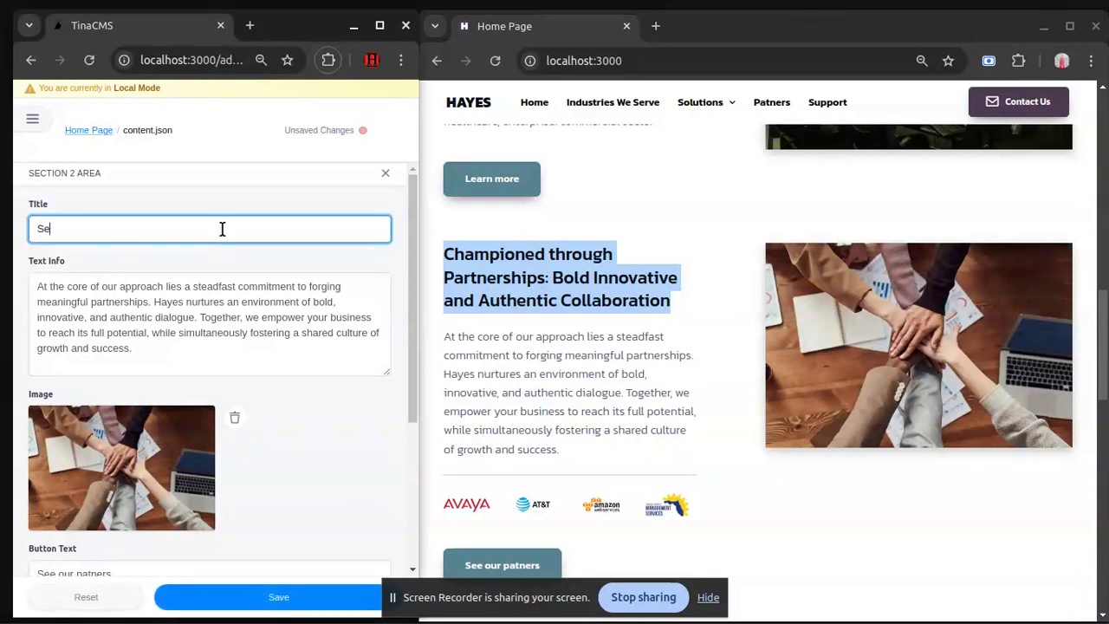
text(ction 2 title here...)
click(279, 598)
drag(607, 255, 437, 254)
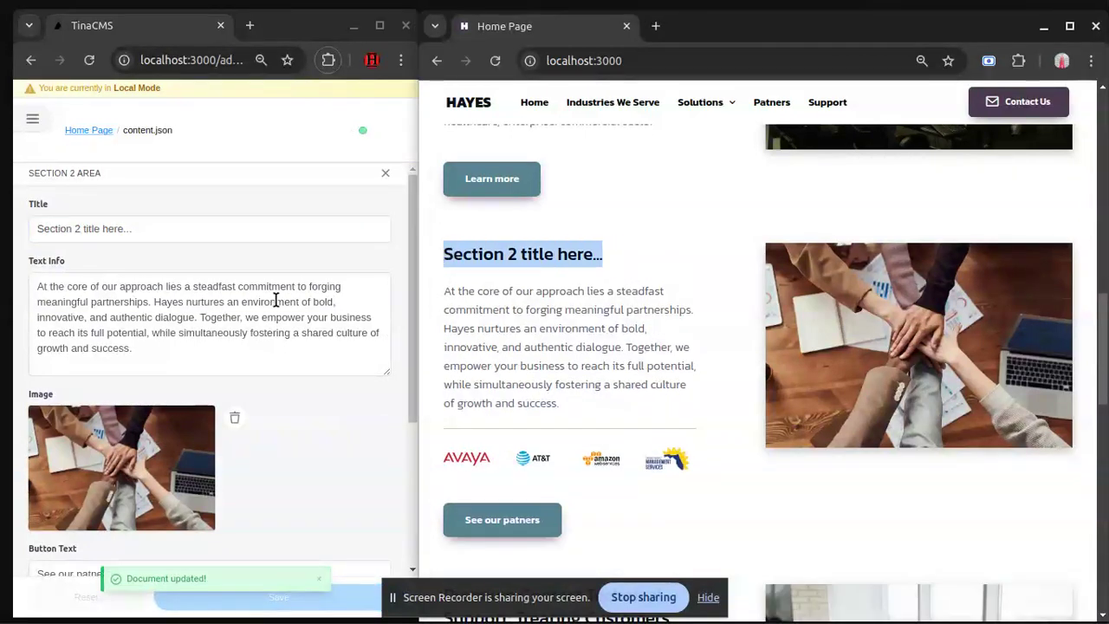
Restore Section 2's title, set its Text Info to "Content article for section 2 here...", save, and check the text on the site.
click(129, 228)
key(ctrl+a)
key(ctrl+v)
triple_click(198, 317)
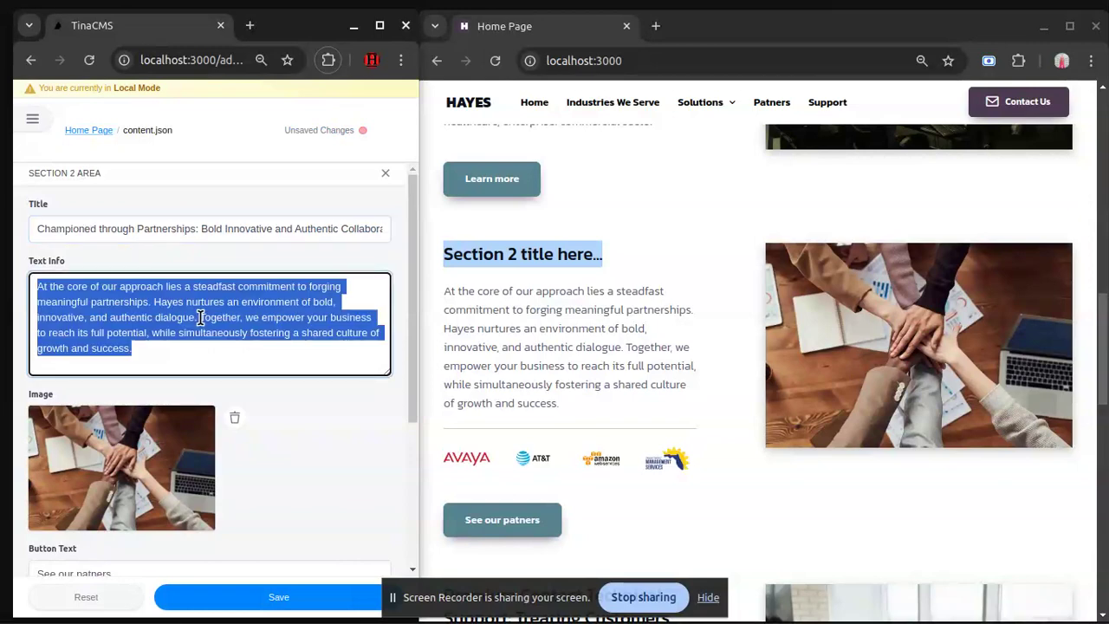
text(Content)
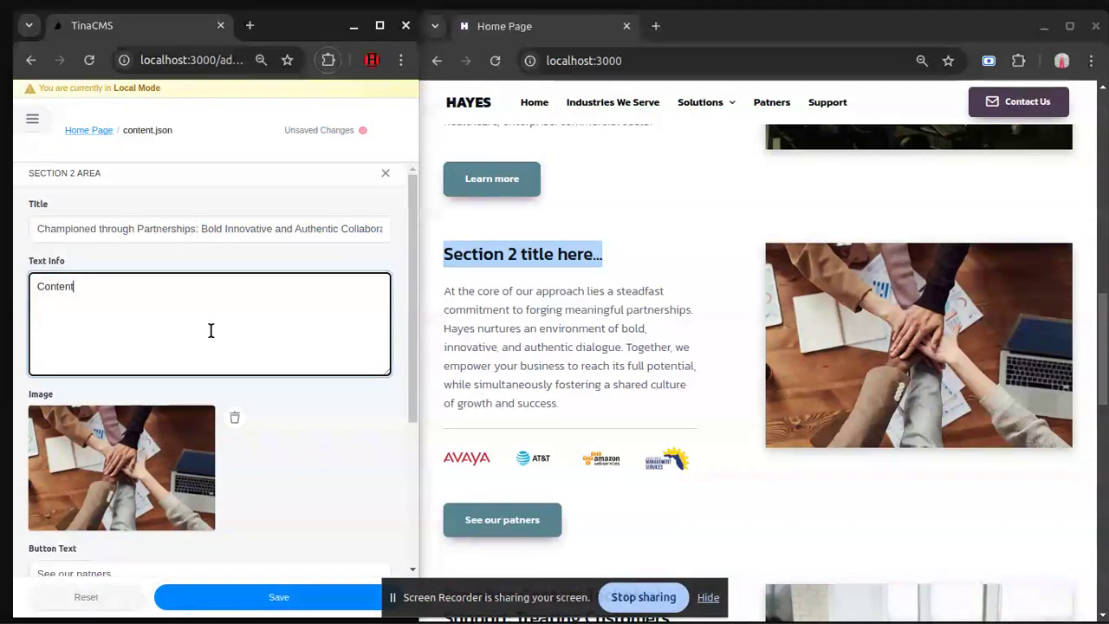
text( article for section 2 here...)
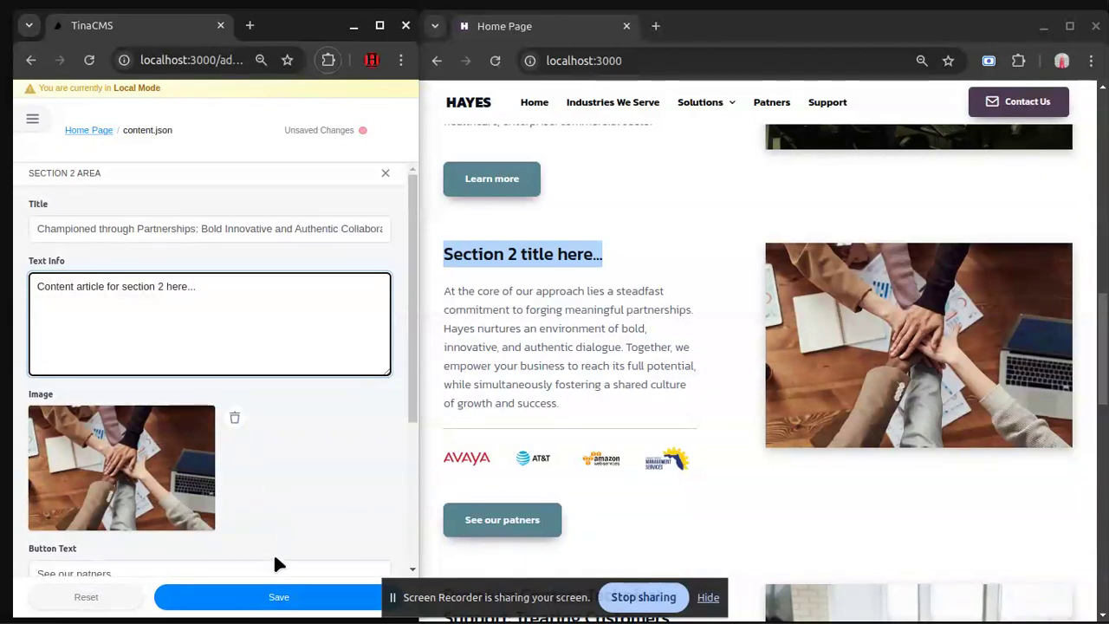
click(252, 598)
drag(705, 339, 431, 339)
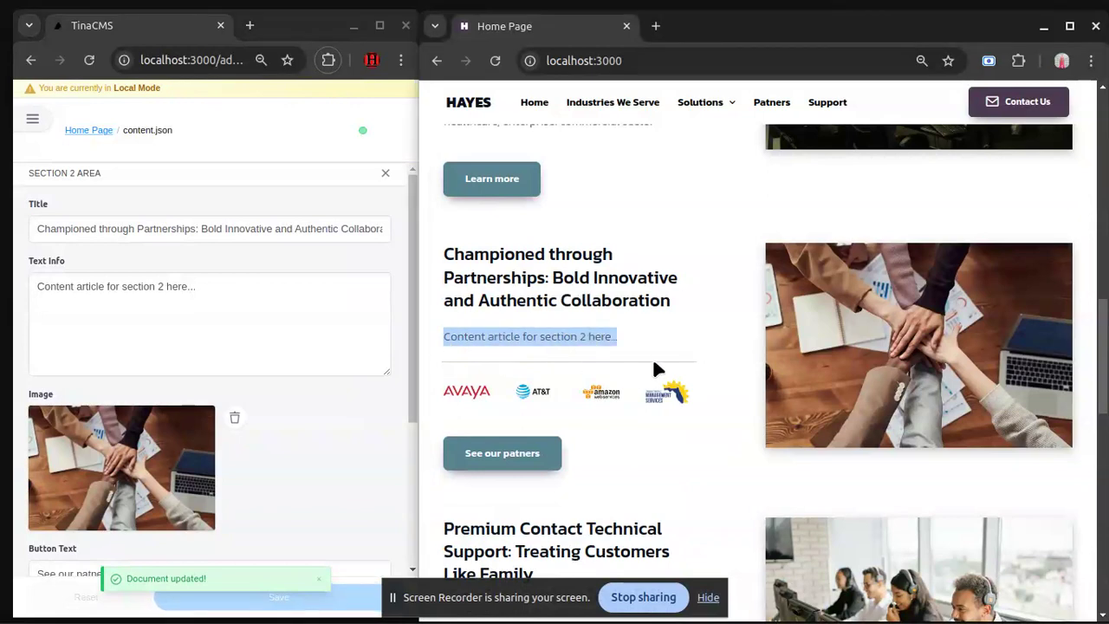
Restore Section 2's Text Info to the original paragraph beginning "At the core of our approach lies a steadfast commitment".
click(139, 310)
key(ctrl+a)
text(At the core of our approach lies a steadfast commitment to forging meaningful partnerships. Hayes nurtures an environment of bold, innovative, and authentic dialogue. Together, we empower your business to reach its full potential, while simultaneously fostering a shared culture of growth and success.)
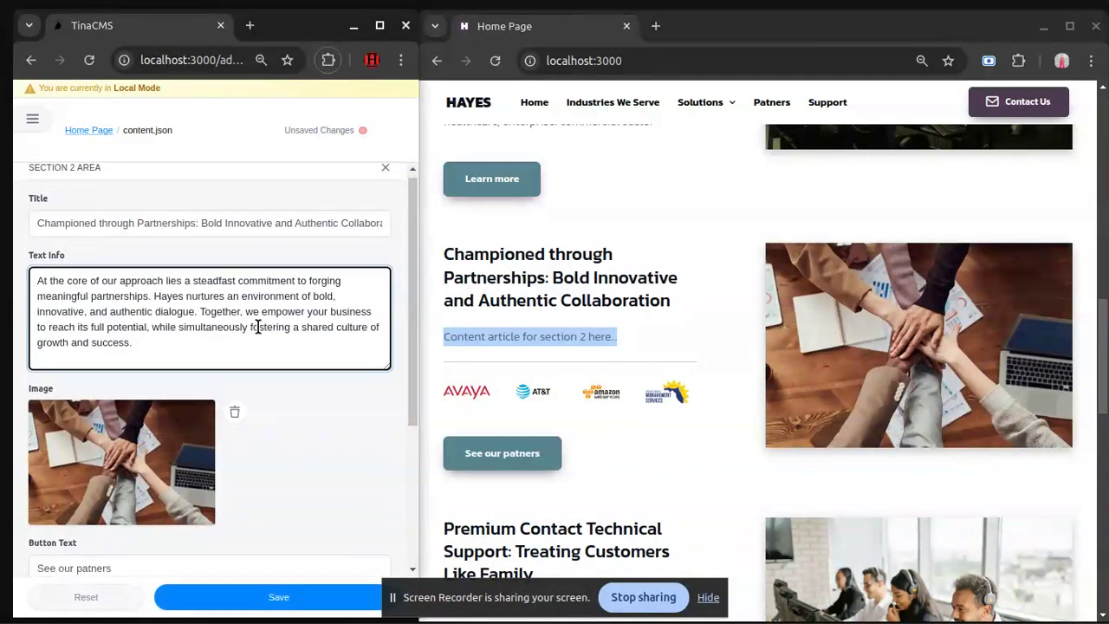
Compare Section 2's button and partner logos with the site, opening the first two Patner Image items to view their image and ALT text.
scroll(257, 327, down, 3)
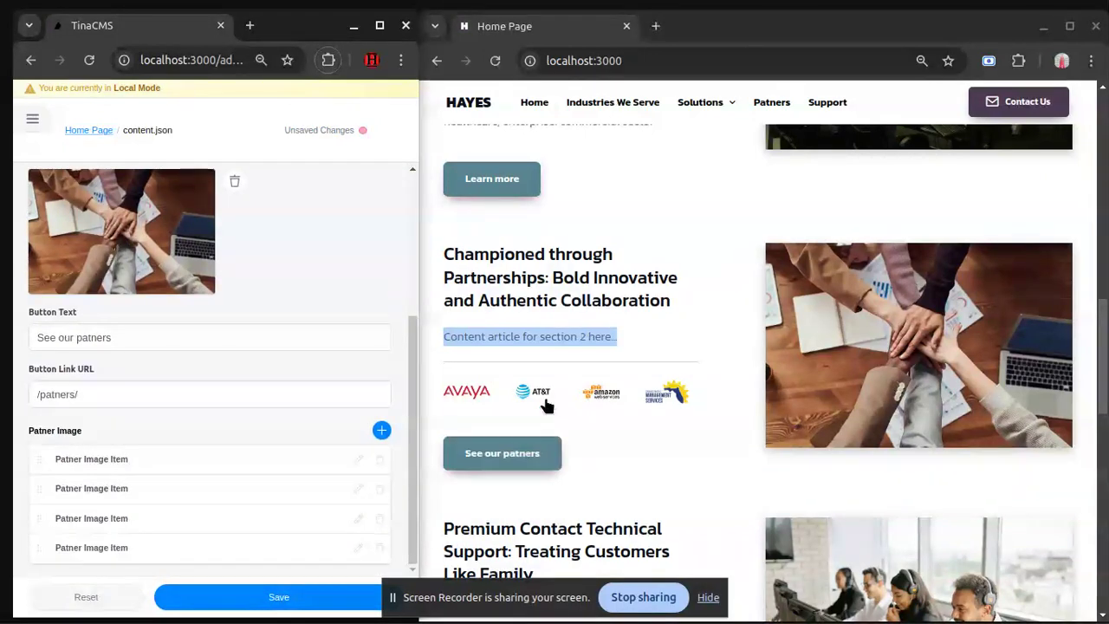
click(472, 461)
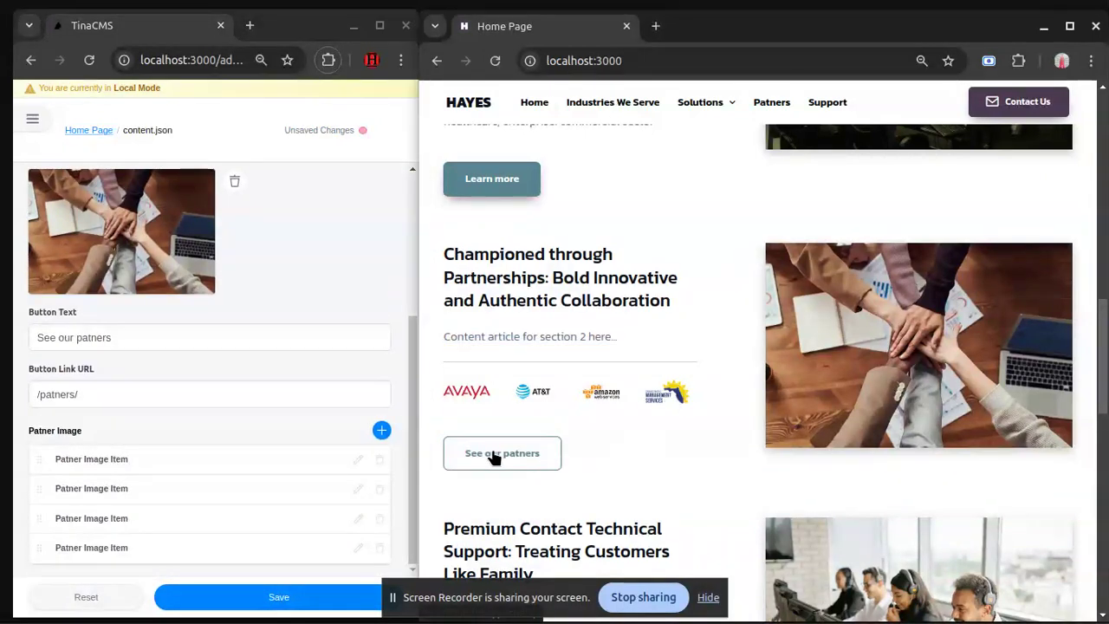
click(143, 467)
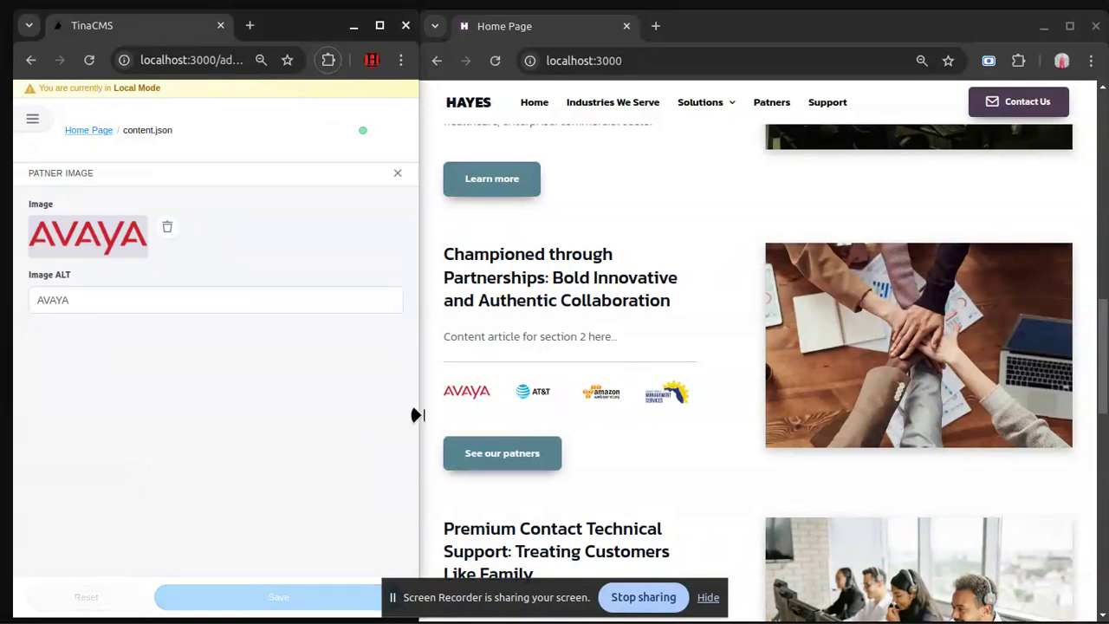
click(398, 172)
scroll(227, 430, down, 1)
scroll(227, 431, down, 2)
click(150, 488)
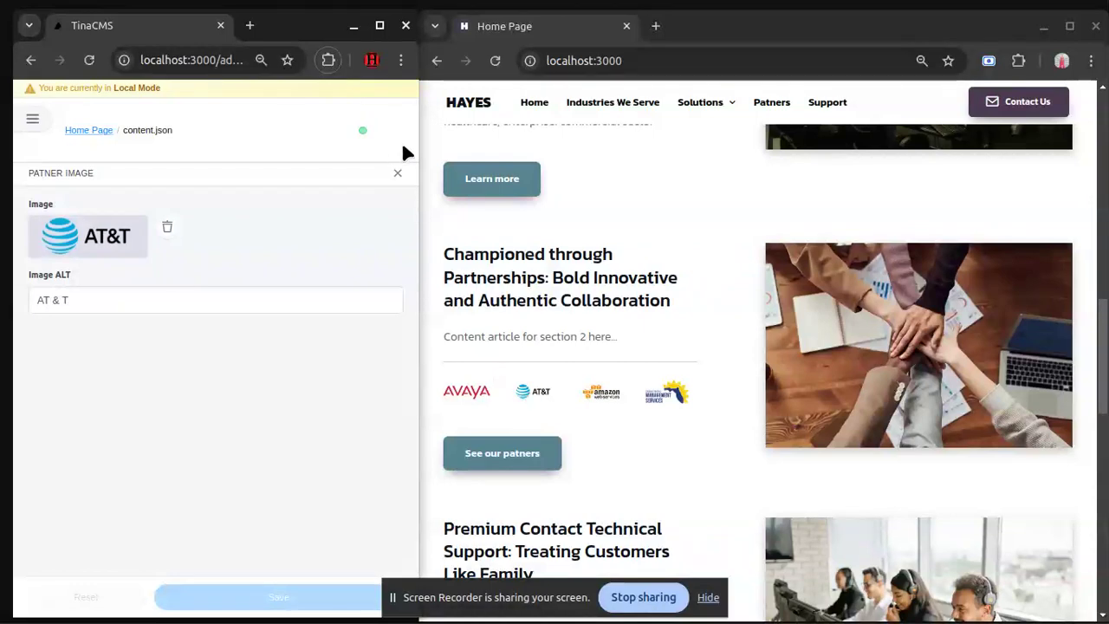
click(398, 173)
scroll(354, 283, down, 3)
Save the restored Section 2 content and return to the Home Page's main fields.
click(239, 596)
scroll(676, 328, down, 5)
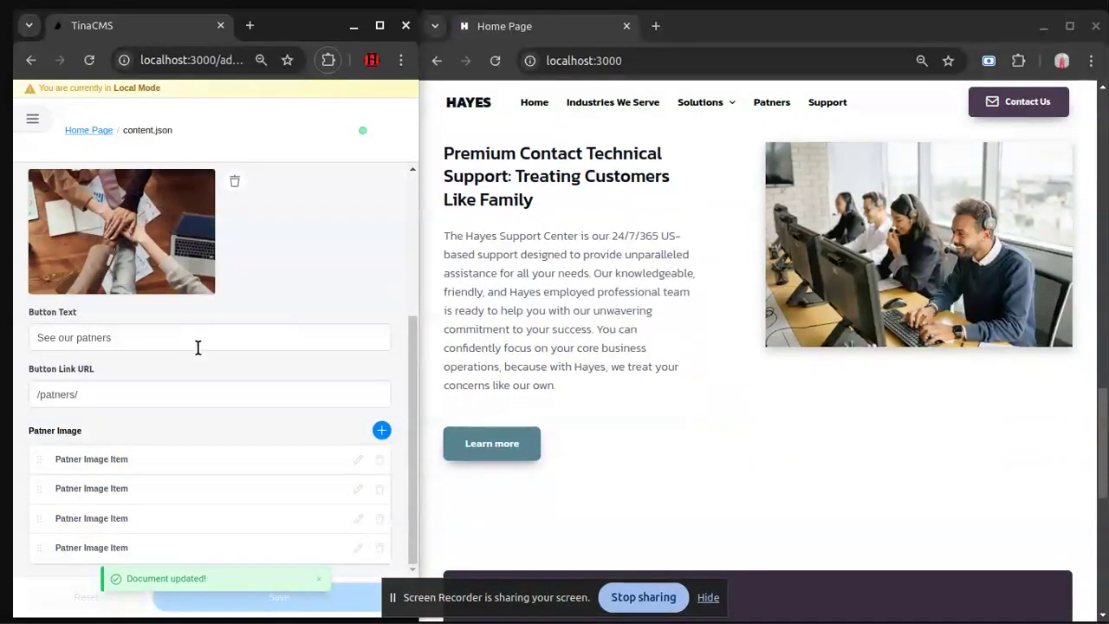
scroll(373, 208, up, 5)
click(381, 176)
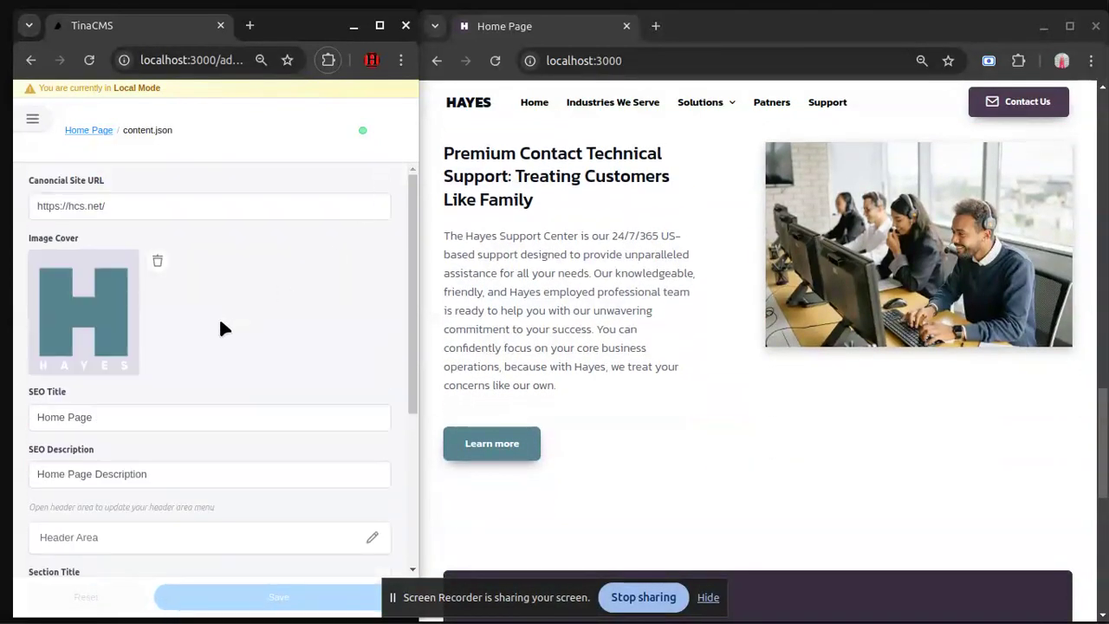
Open Section 3 Area and compare its title and text with the technical support section on the site.
scroll(217, 347, down, 5)
click(95, 532)
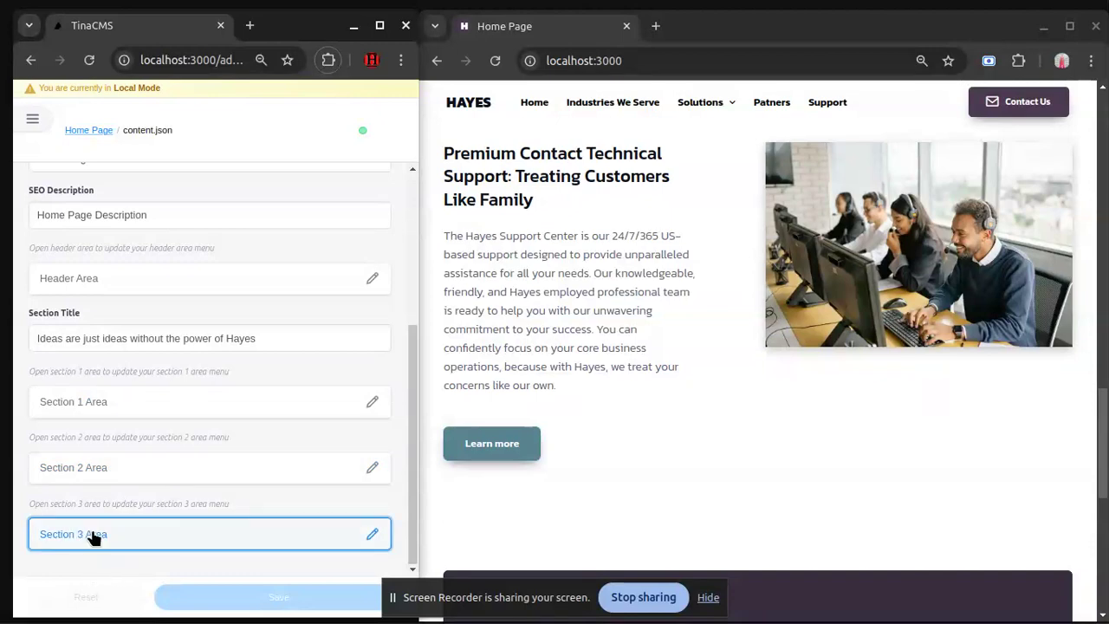
triple_click(258, 228)
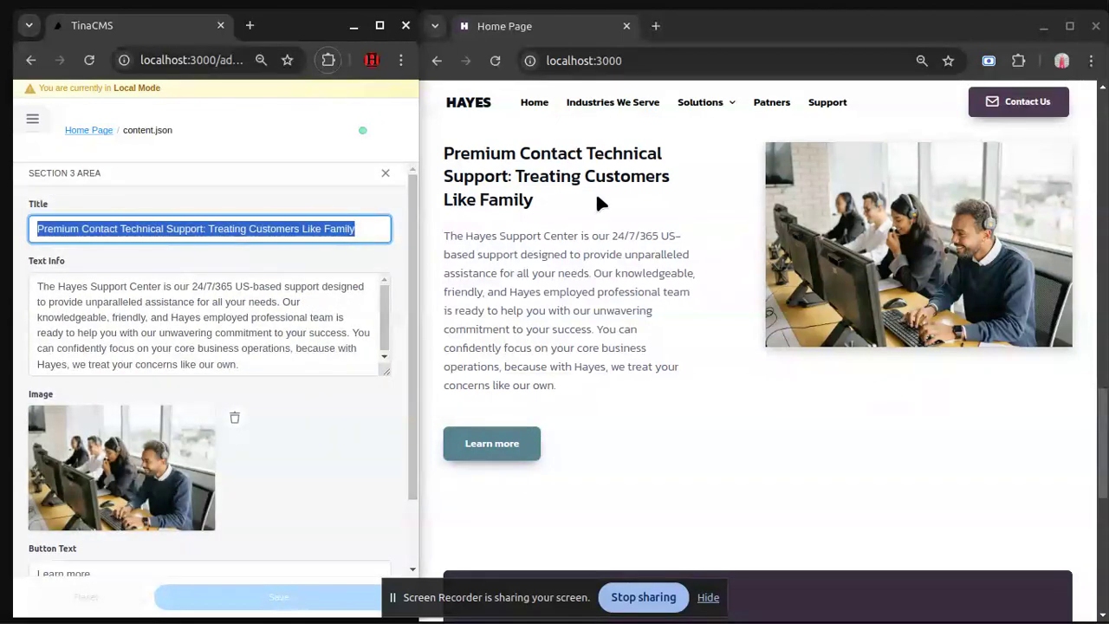
drag(595, 191, 422, 153)
click(571, 369)
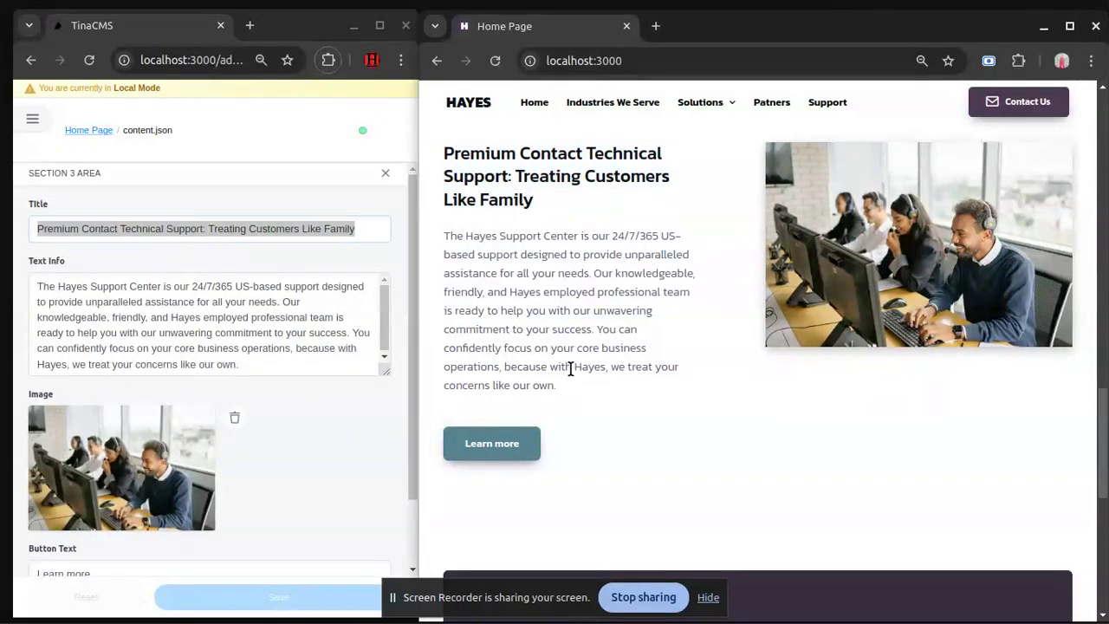
drag(501, 362, 441, 235)
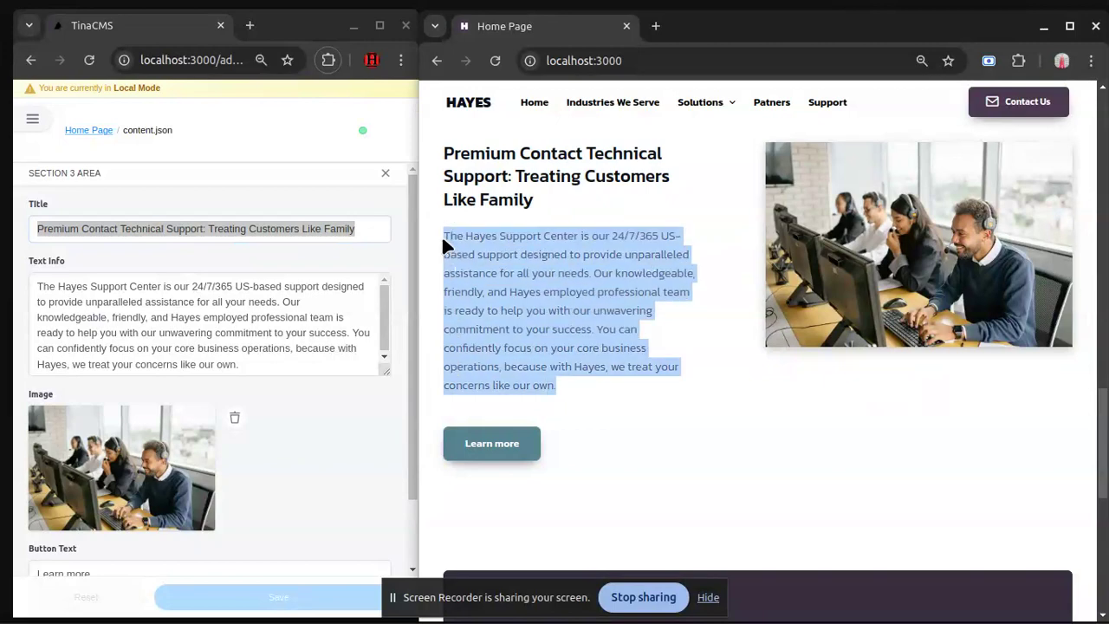
Copy Section 3's Text Info, replace it with "Article for section 3 goes here....", save, and check the text on the site.
triple_click(249, 332)
key(ctrl+c)
text(Article for section 3)
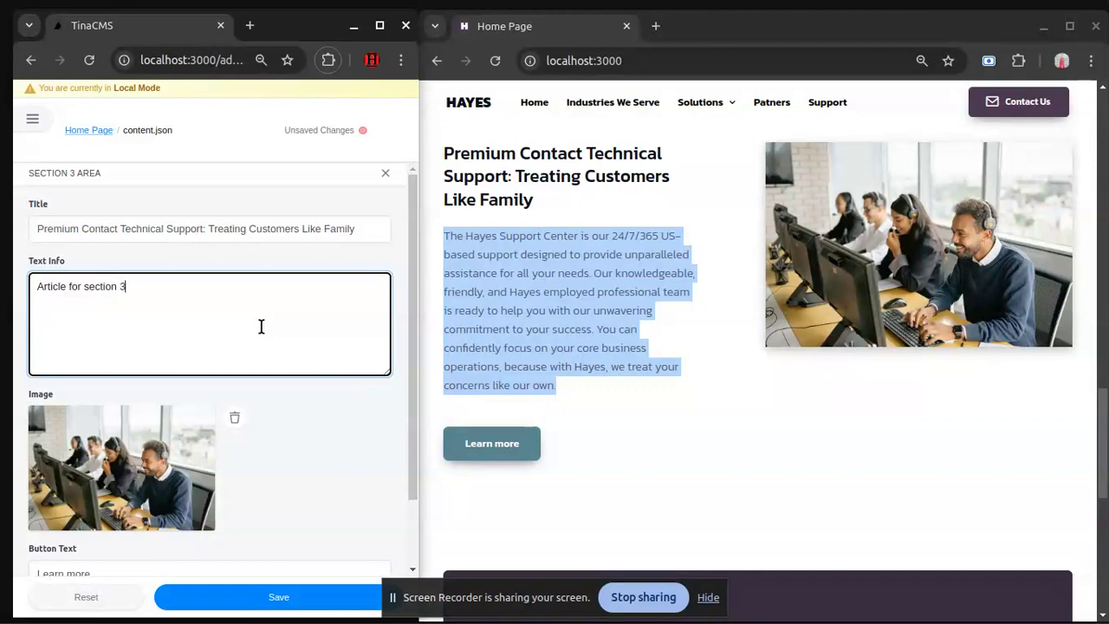
text(e....)
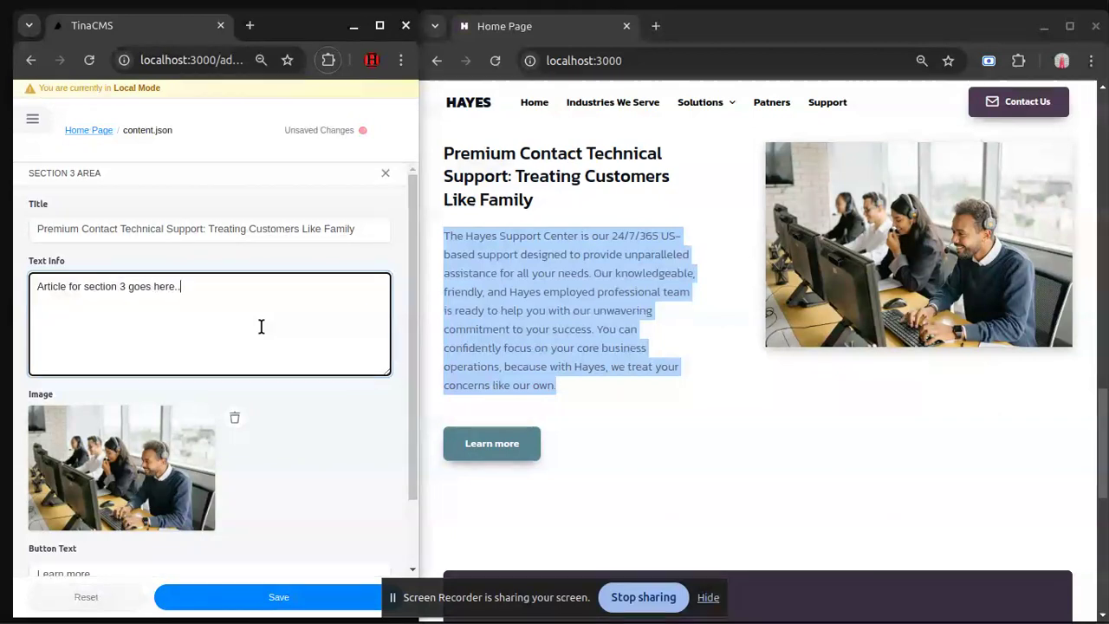
click(285, 598)
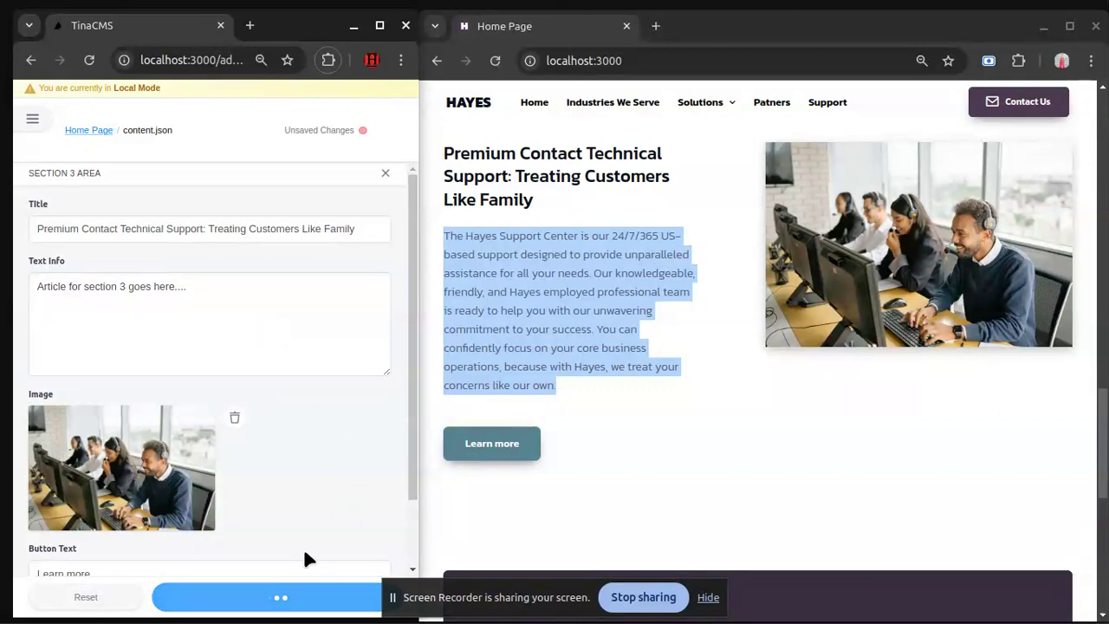
drag(606, 254, 429, 262)
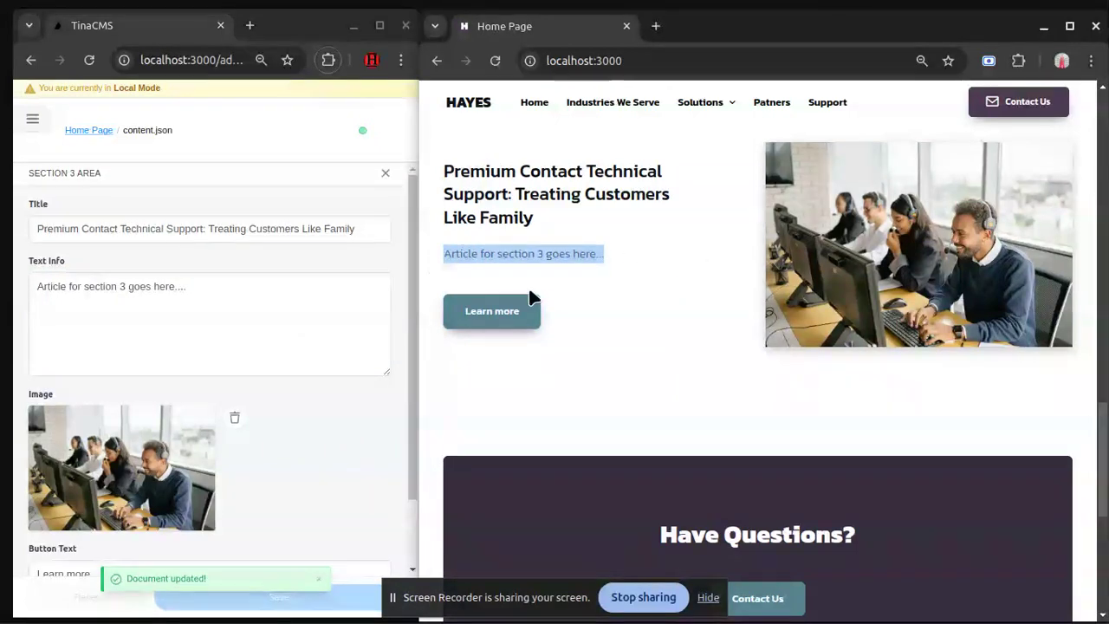
Restore Section 3's original Text Info by pasting the copied text, save, and return to the Home Page's main fields.
click(668, 344)
triple_click(212, 321)
key(ctrl+v)
scroll(260, 431, down, 1)
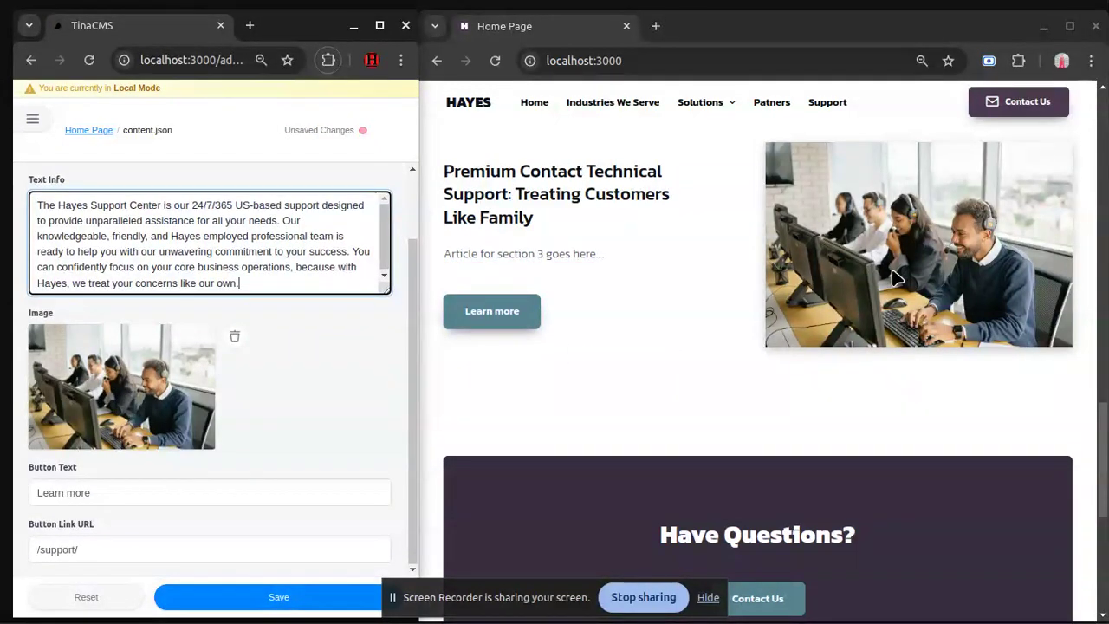
click(287, 597)
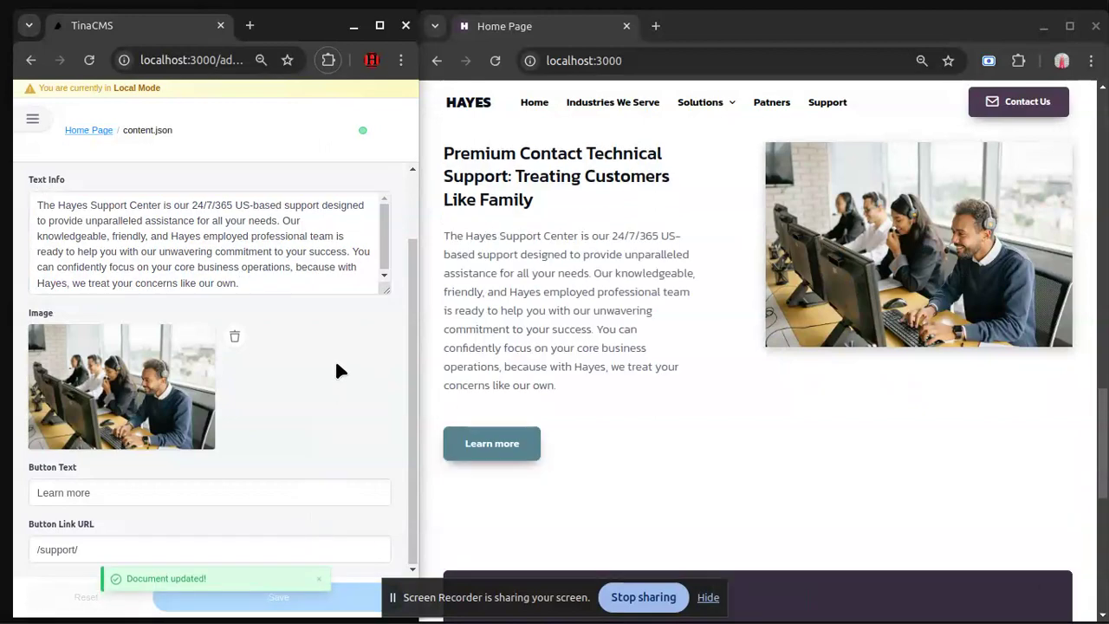
click(386, 172)
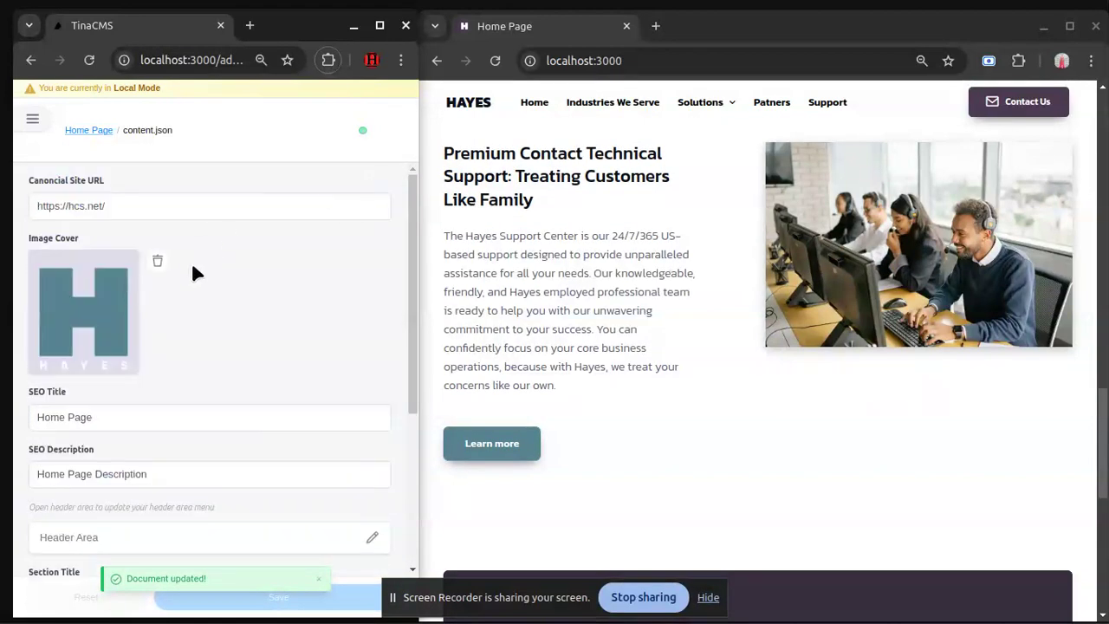
scroll(191, 312, down, 3)
scroll(192, 334, up, 3)
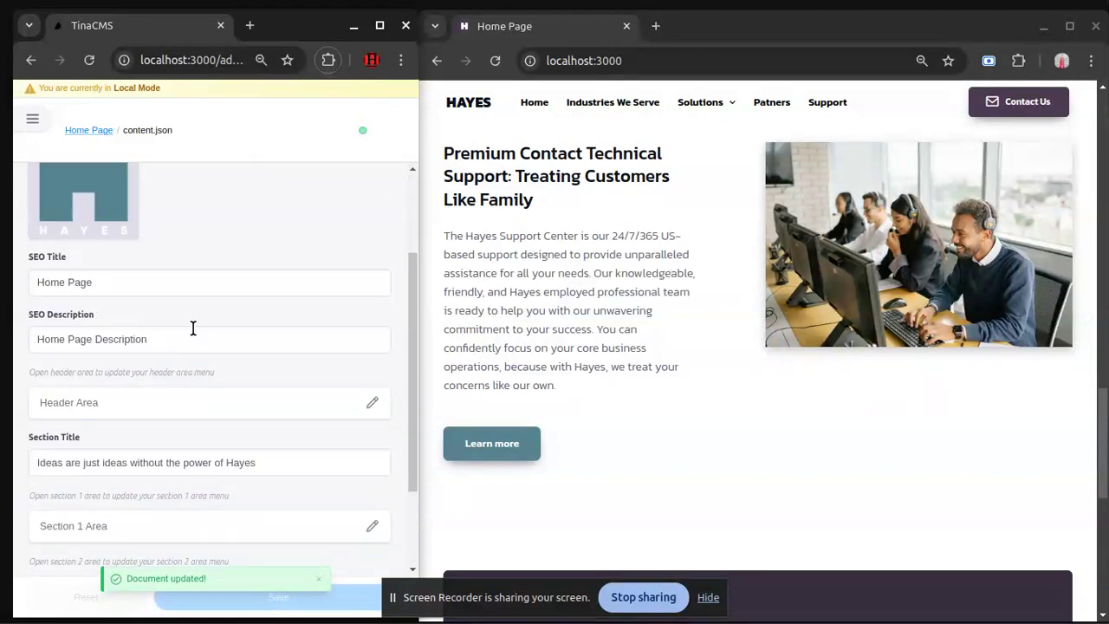
Open the Industries Page collection in TinaCMS and the matching Industries We Serve page on the site.
click(32, 119)
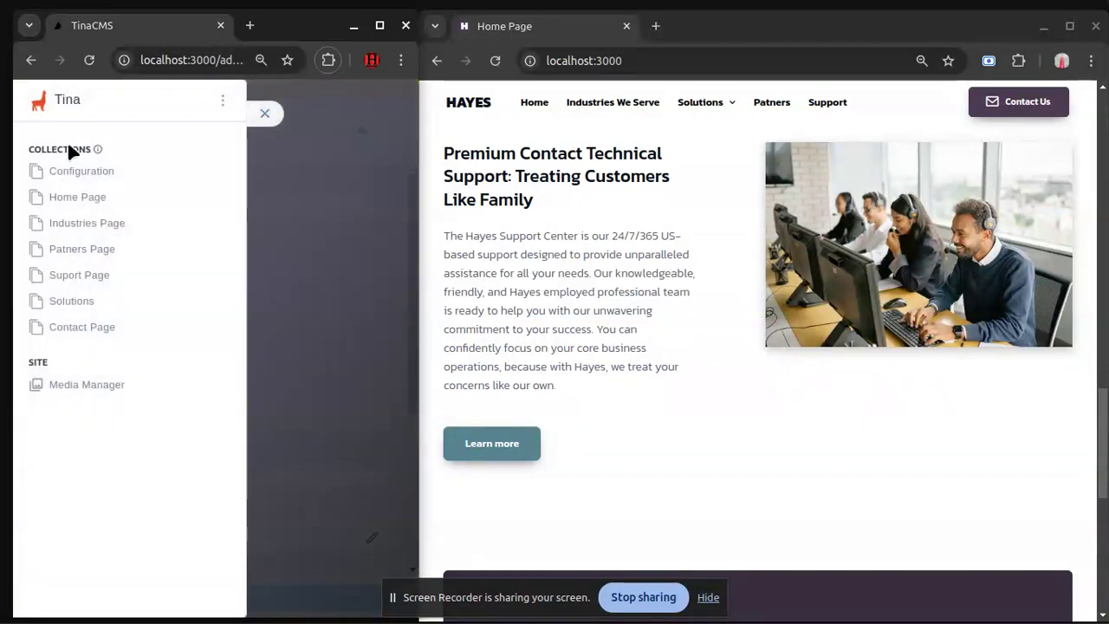
click(71, 227)
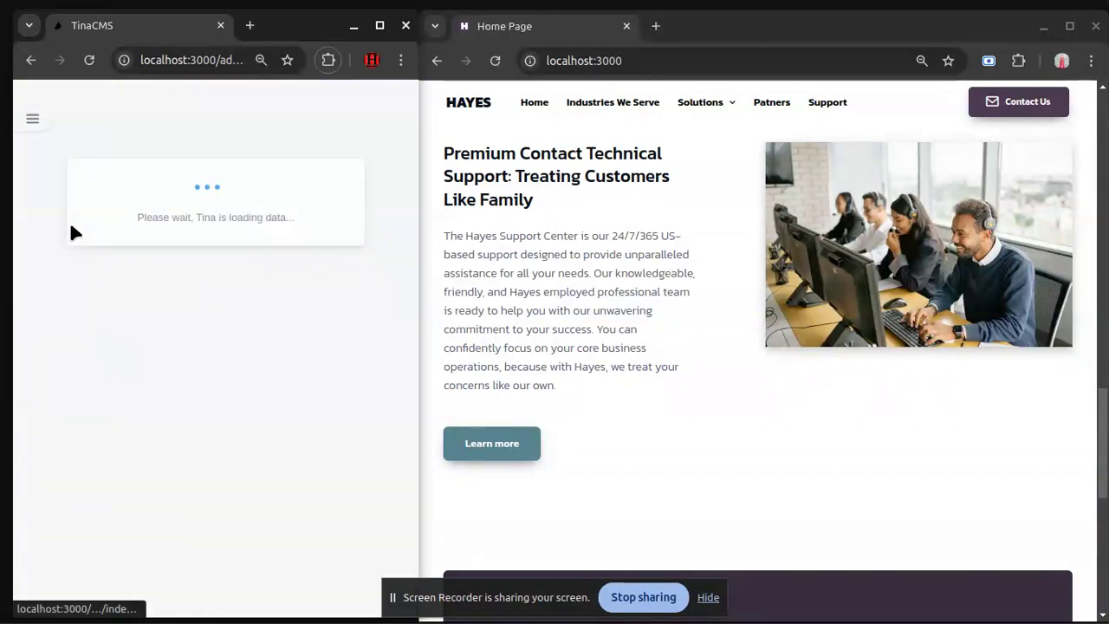
click(631, 110)
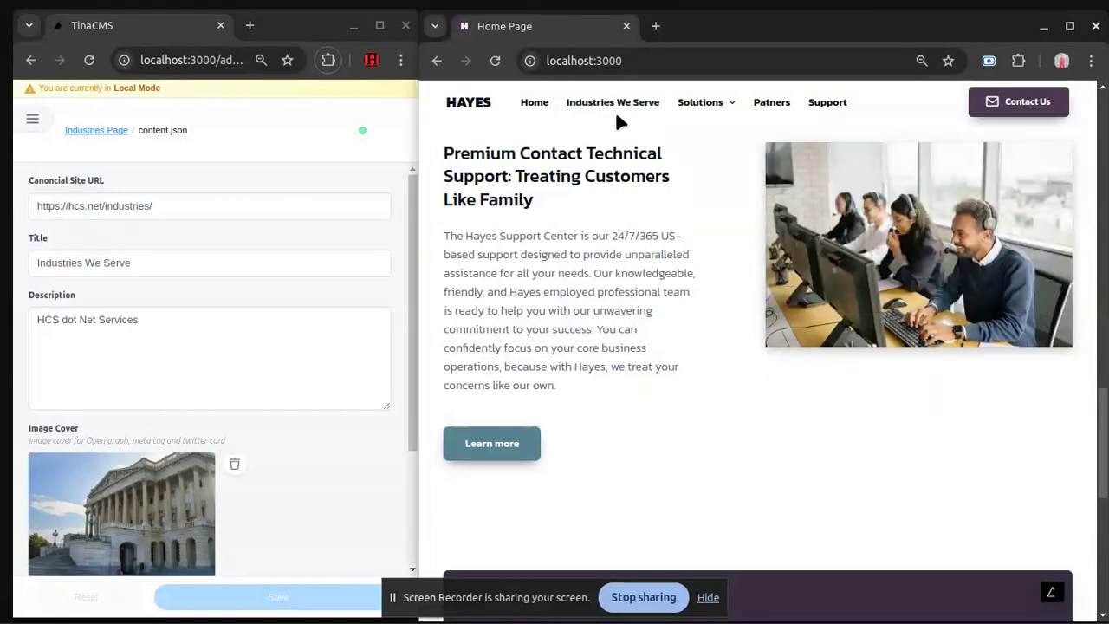
click(580, 115)
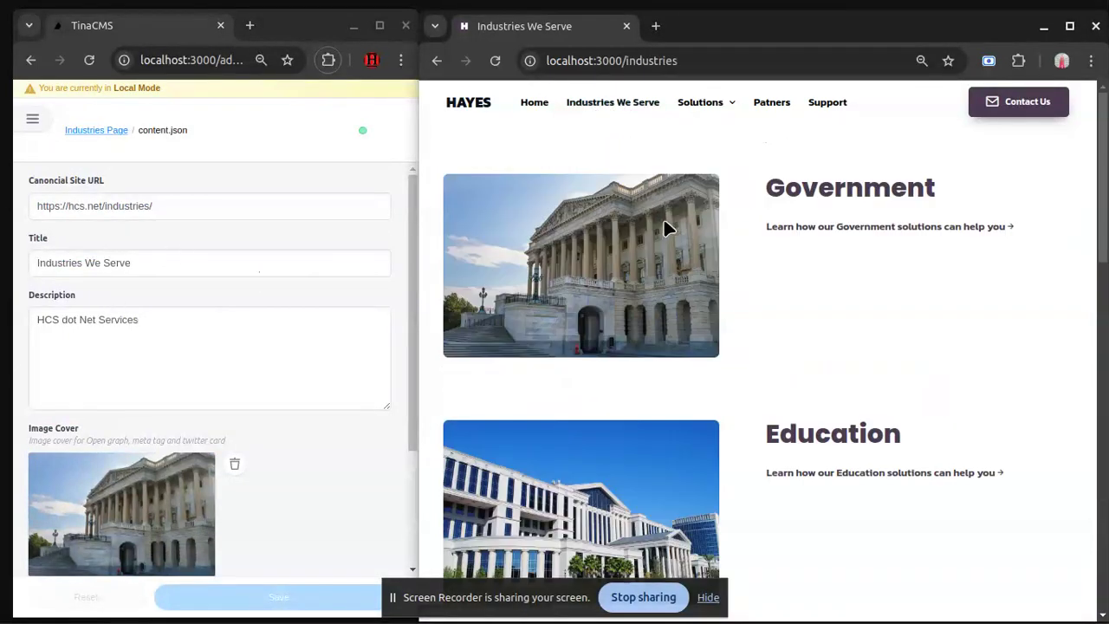
Open the first Services item and compare its title with the Government heading on the site.
scroll(227, 295, down, 2)
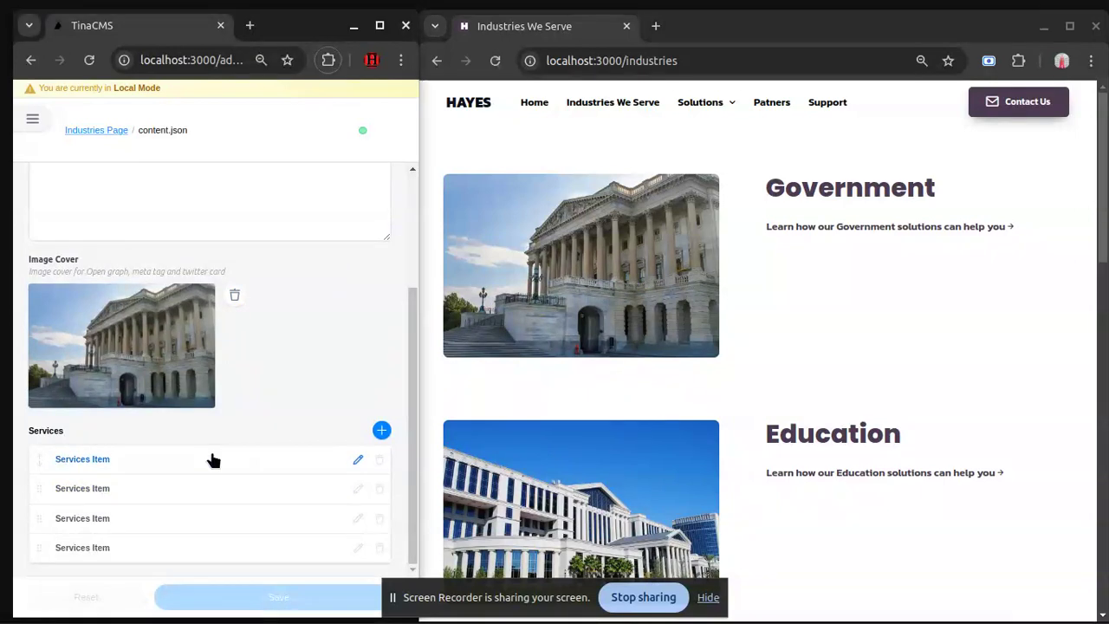
click(210, 459)
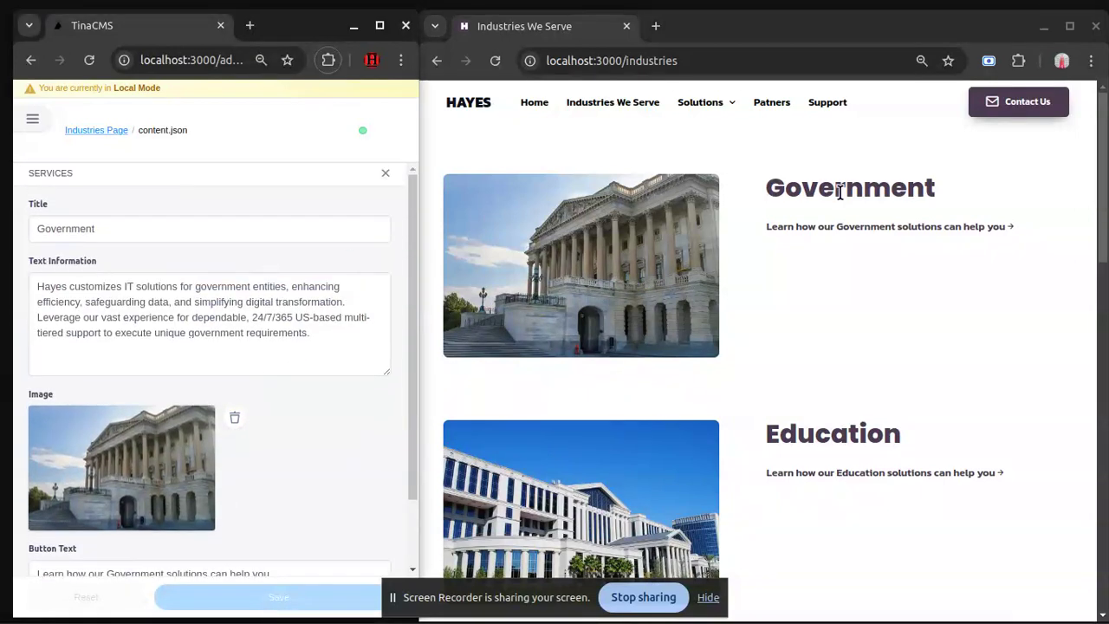
drag(744, 184, 945, 199)
click(926, 282)
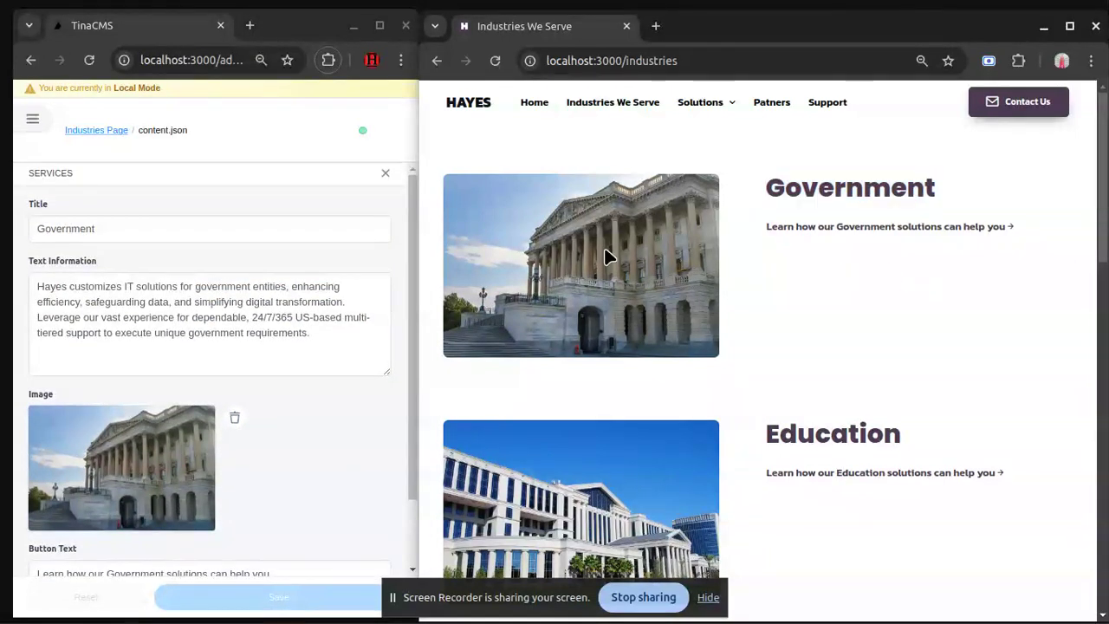
Review the Government service's Text Information, Button Text and Button Link fields, and return to the Industries Page's main fields.
click(212, 324)
drag(314, 300, 41, 281)
click(127, 320)
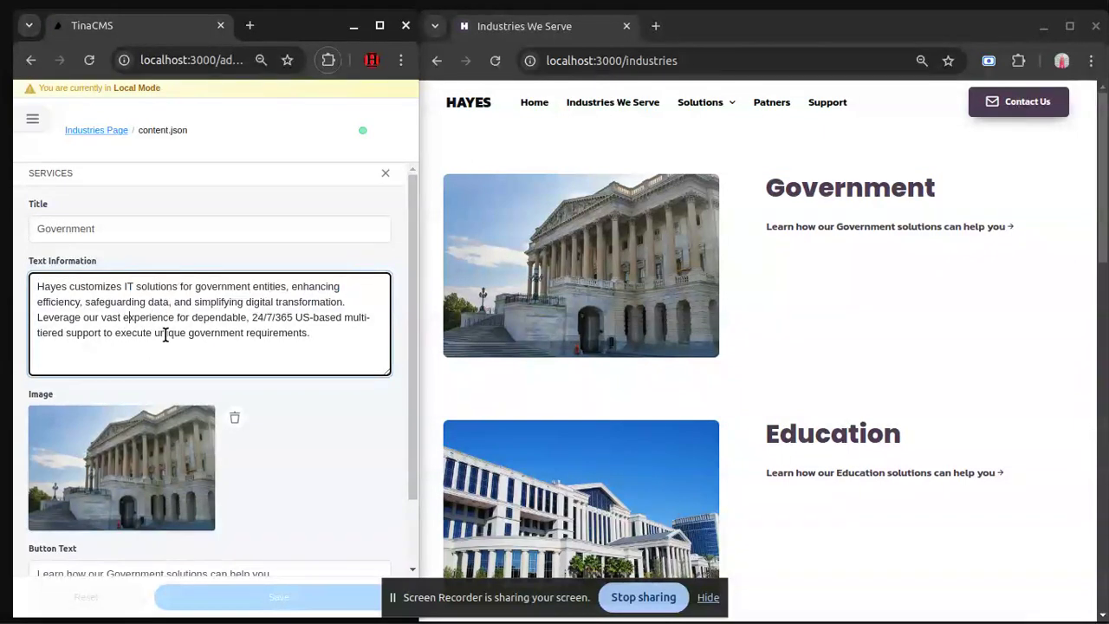
drag(313, 332, 68, 286)
scroll(179, 281, down, 2)
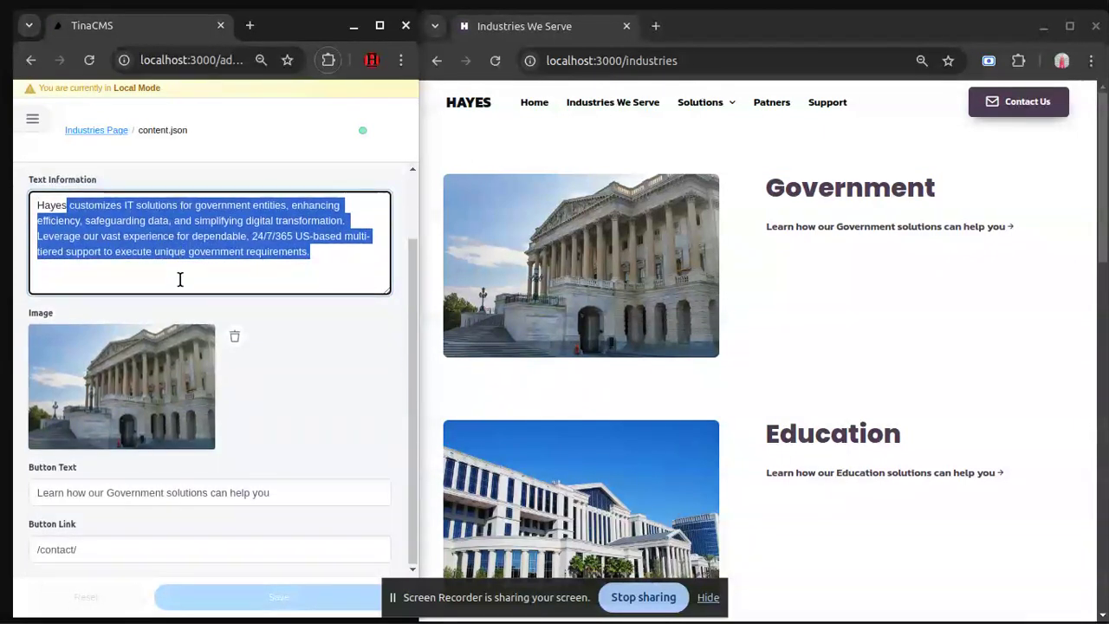
click(203, 485)
click(188, 531)
click(205, 492)
scroll(273, 419, up, 2)
click(383, 173)
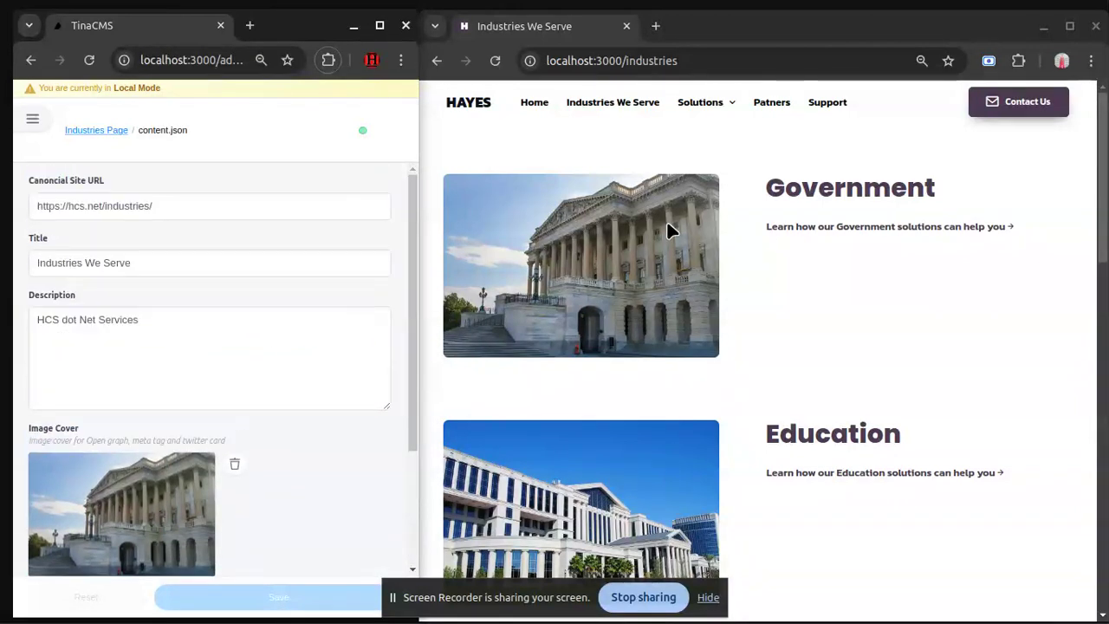
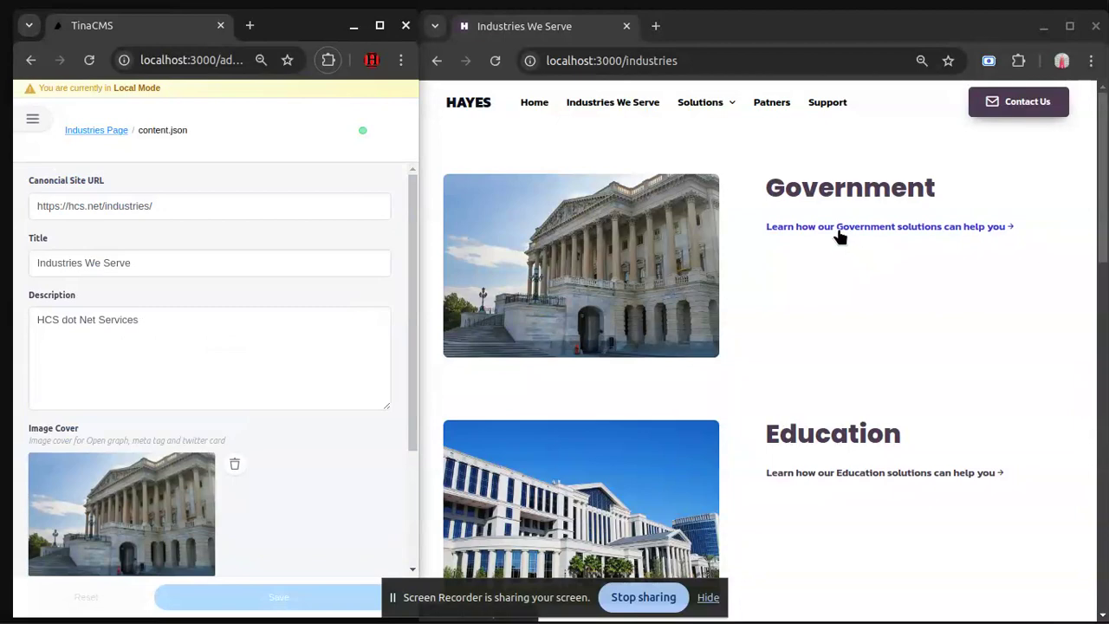
Open the Patners Page collection in TinaCMS and the matching Patners page on the site.
click(188, 339)
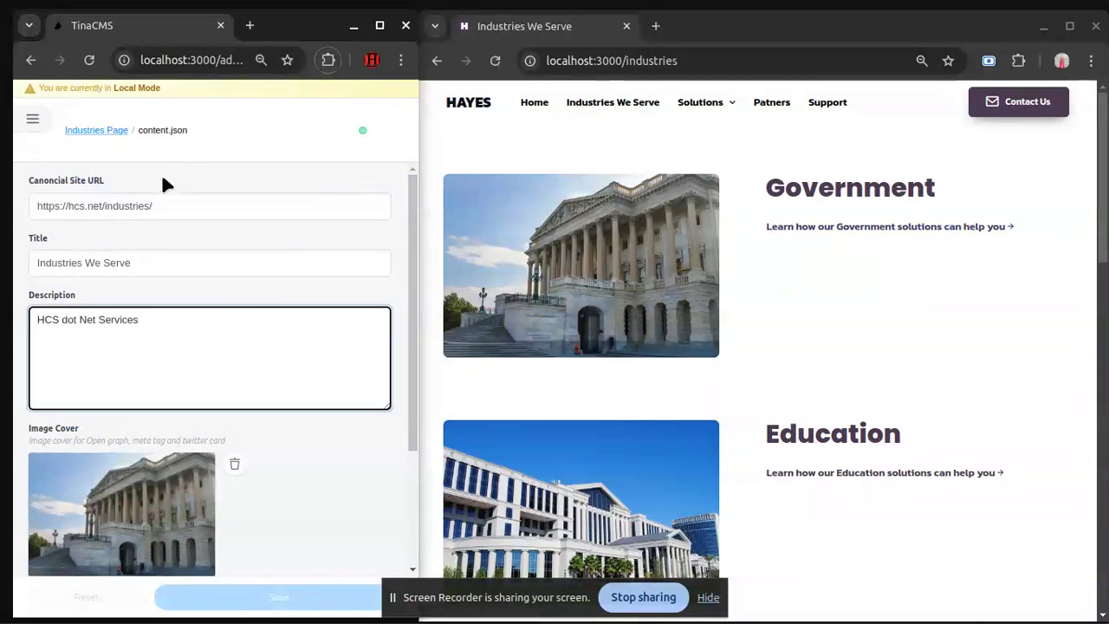
click(32, 121)
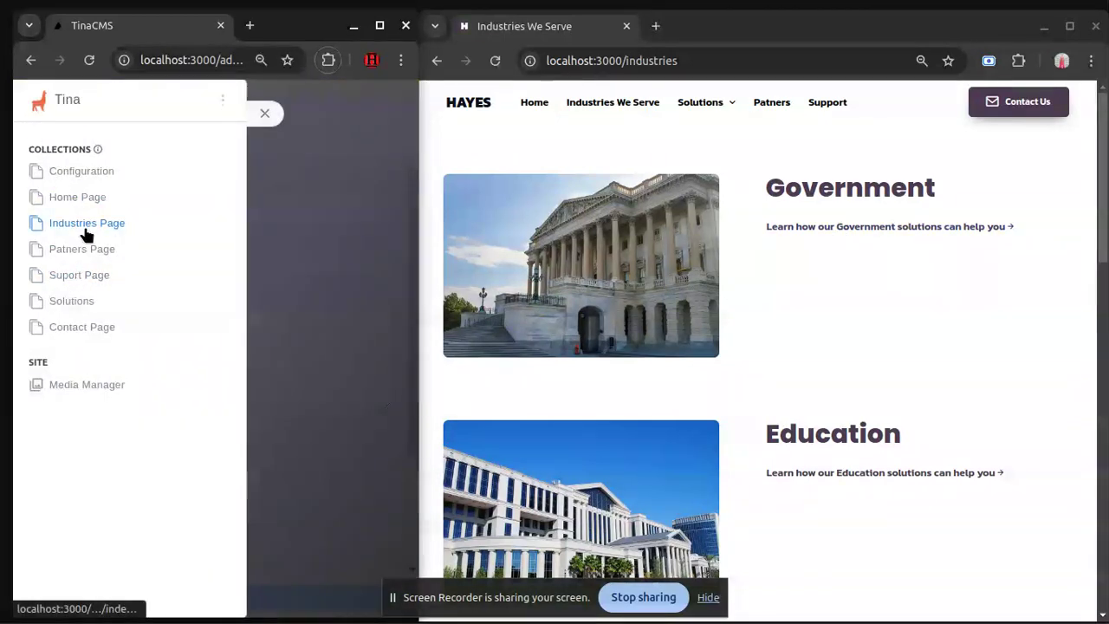
click(87, 226)
click(27, 126)
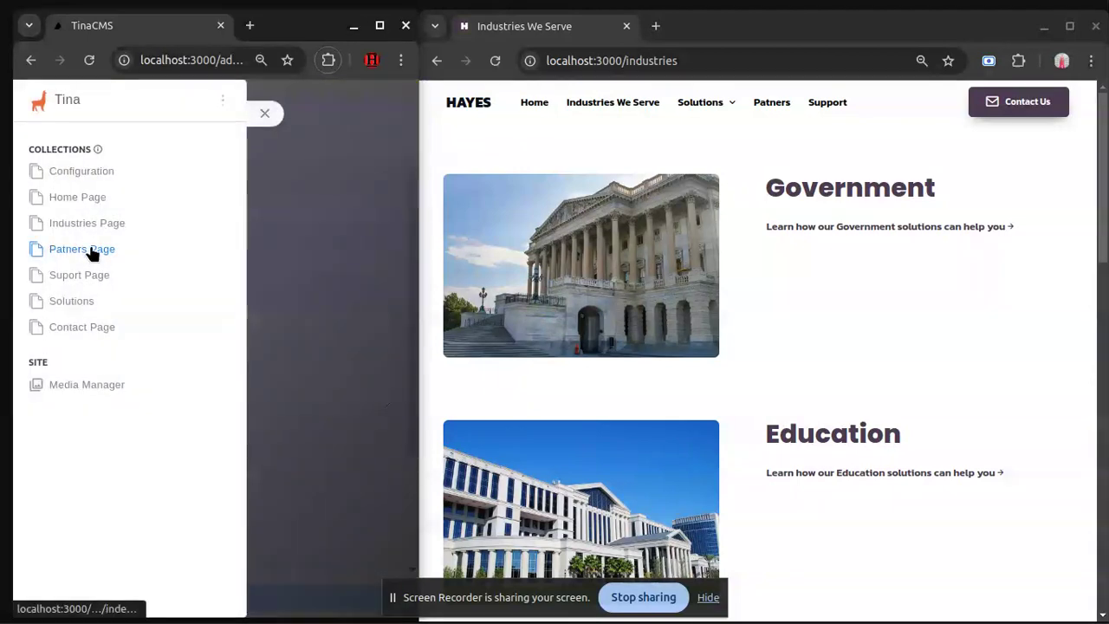
click(87, 249)
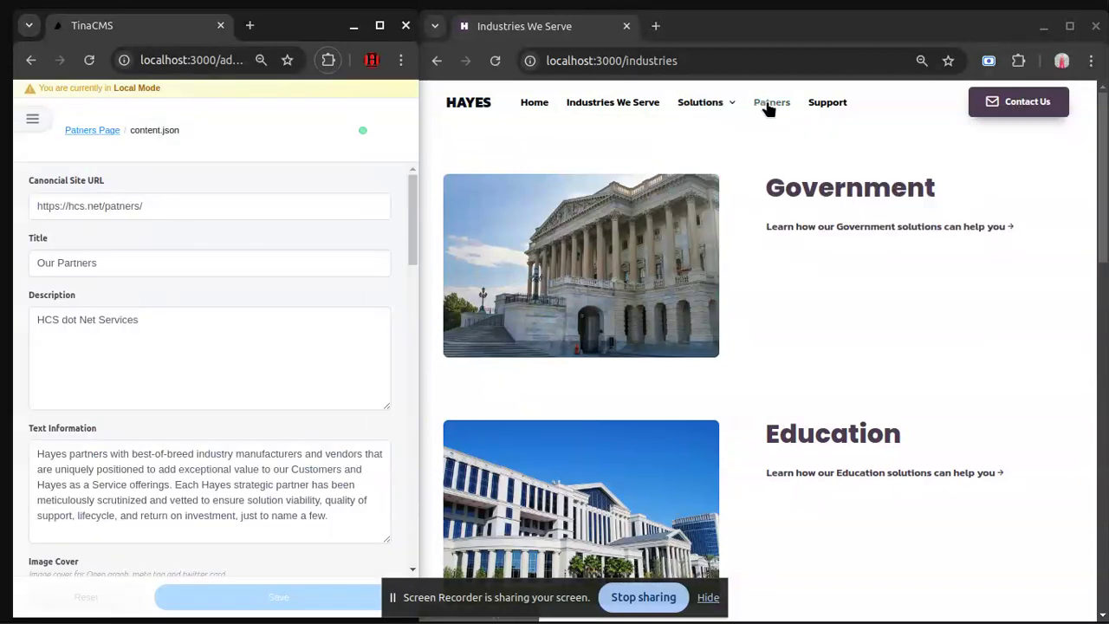
click(769, 102)
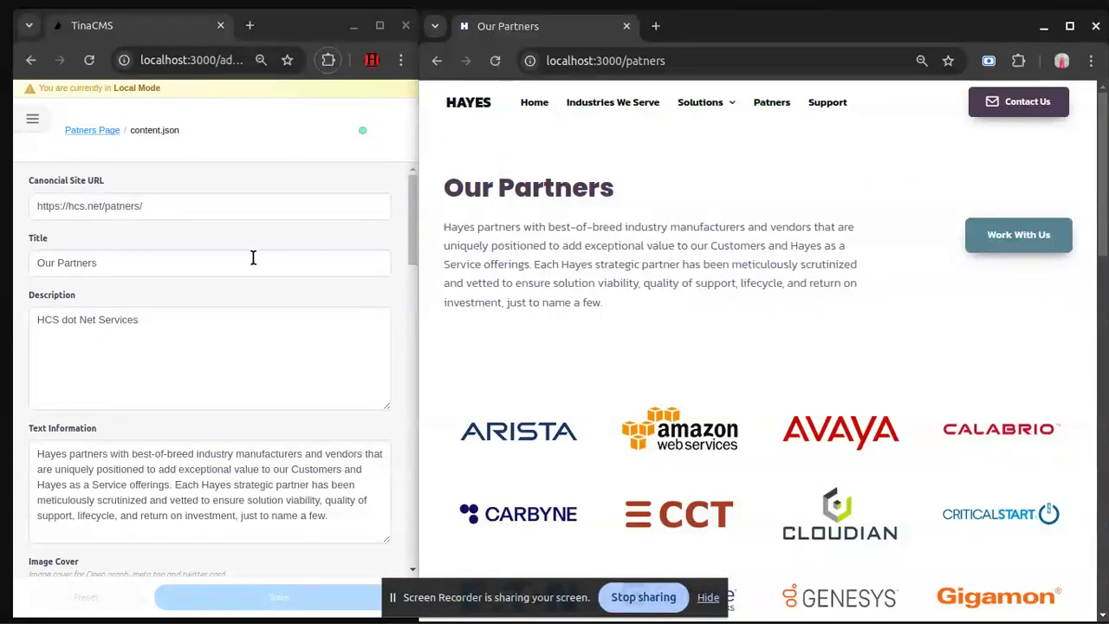
Look through the Patners Page fields and compare the Title with the main heading on the site.
scroll(260, 268, down, 2)
scroll(268, 289, up, 2)
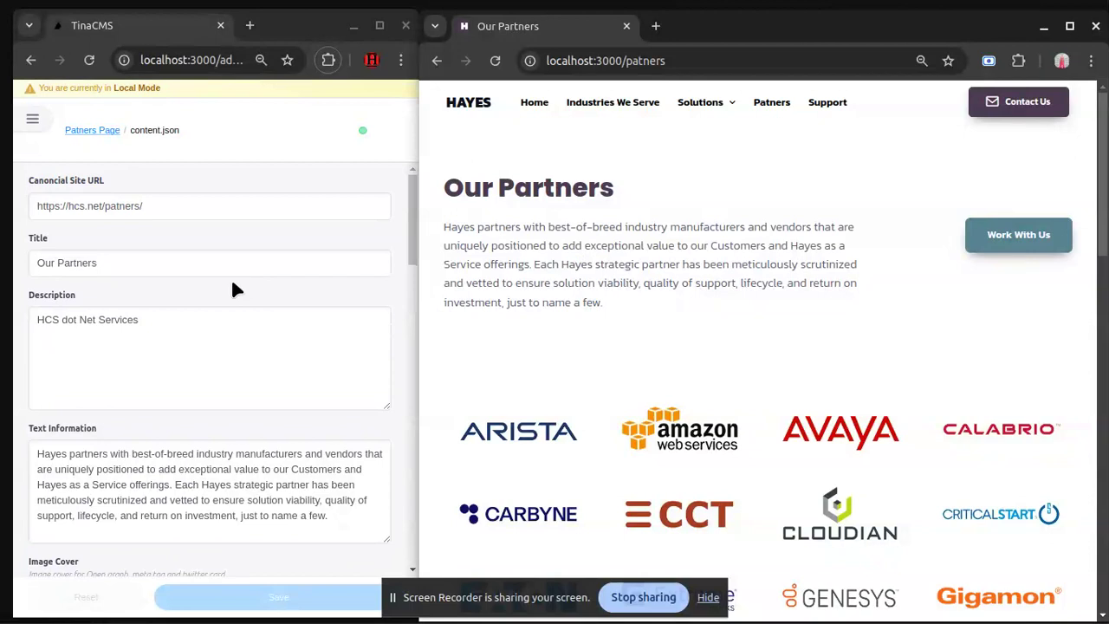
click(139, 264)
drag(183, 262, 7, 273)
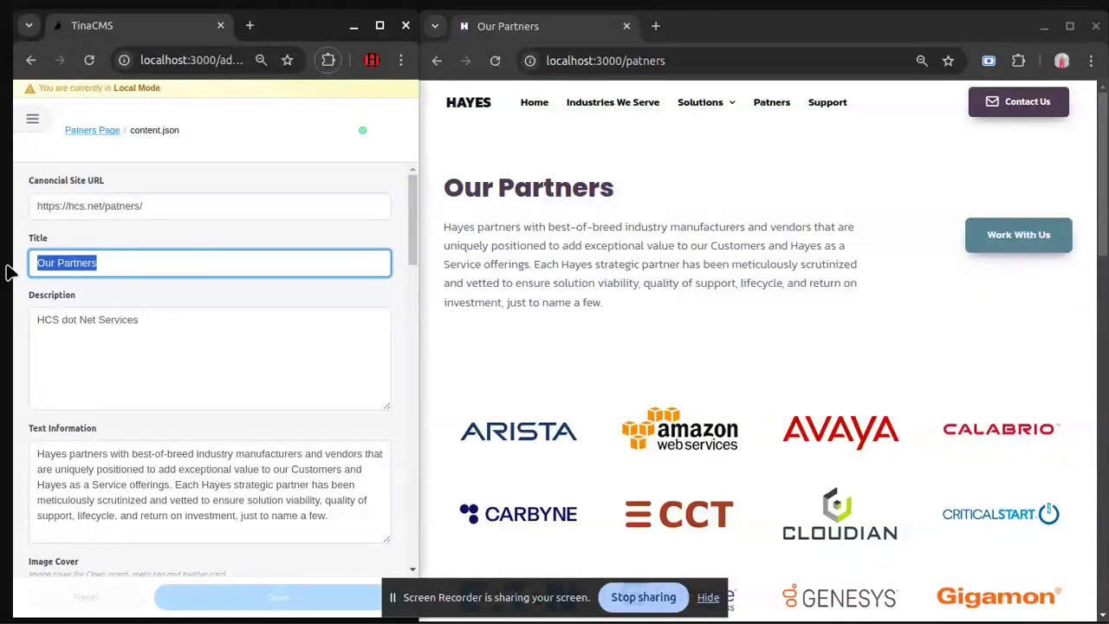
drag(645, 200, 439, 185)
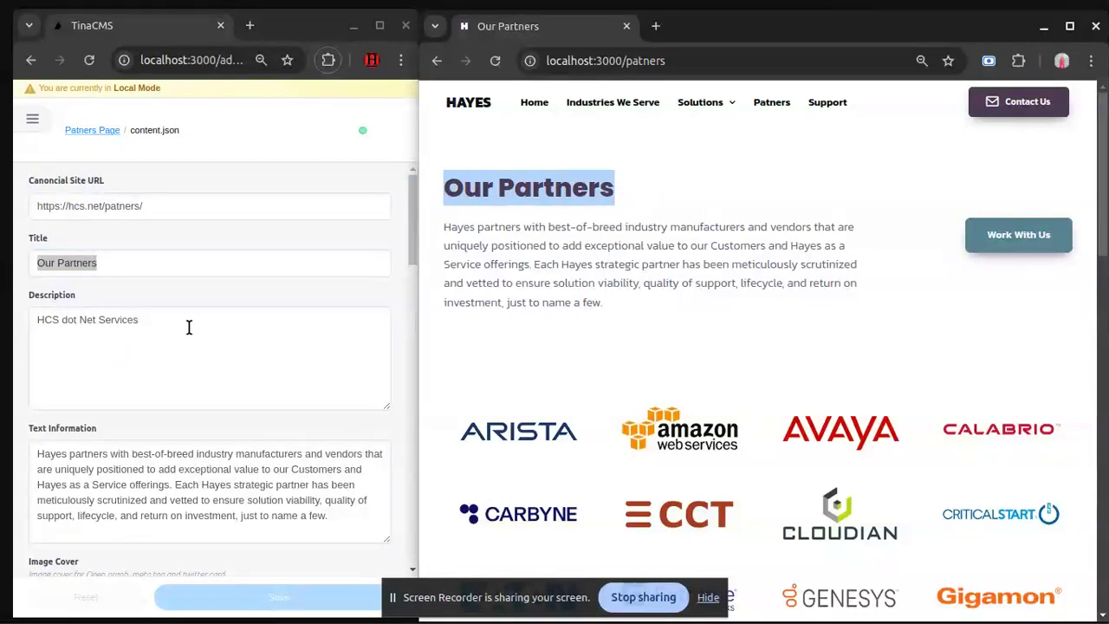
Copy the partners paragraph, replace Text Information with "Text information here...", save, and check the text on the site.
scroll(181, 329, down, 2)
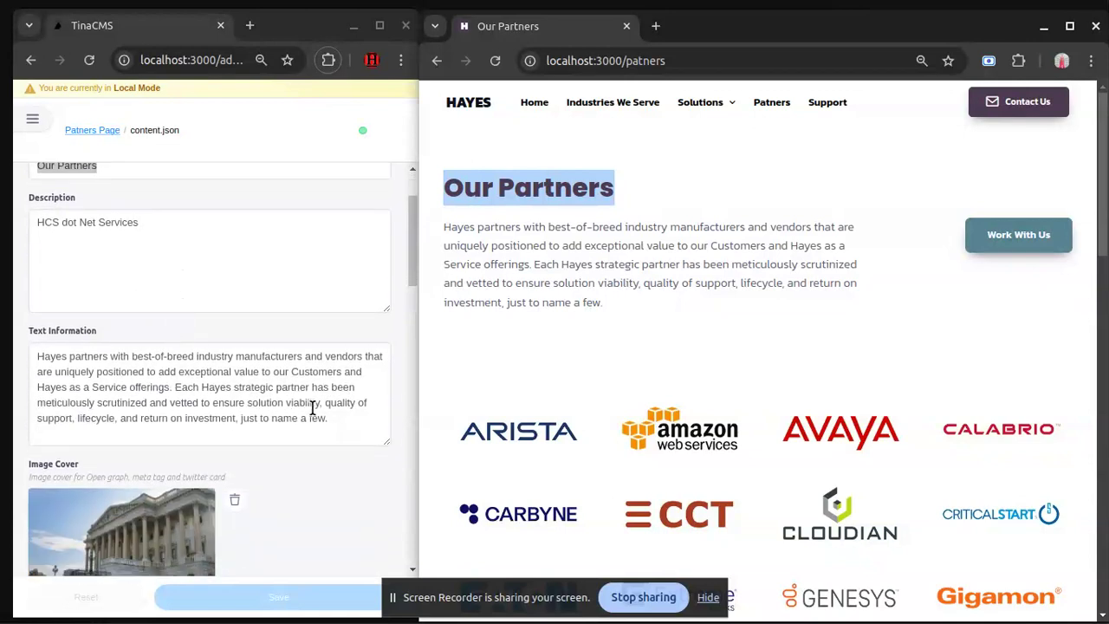
triple_click(349, 417)
drag(621, 306, 443, 234)
key(ctrl+c)
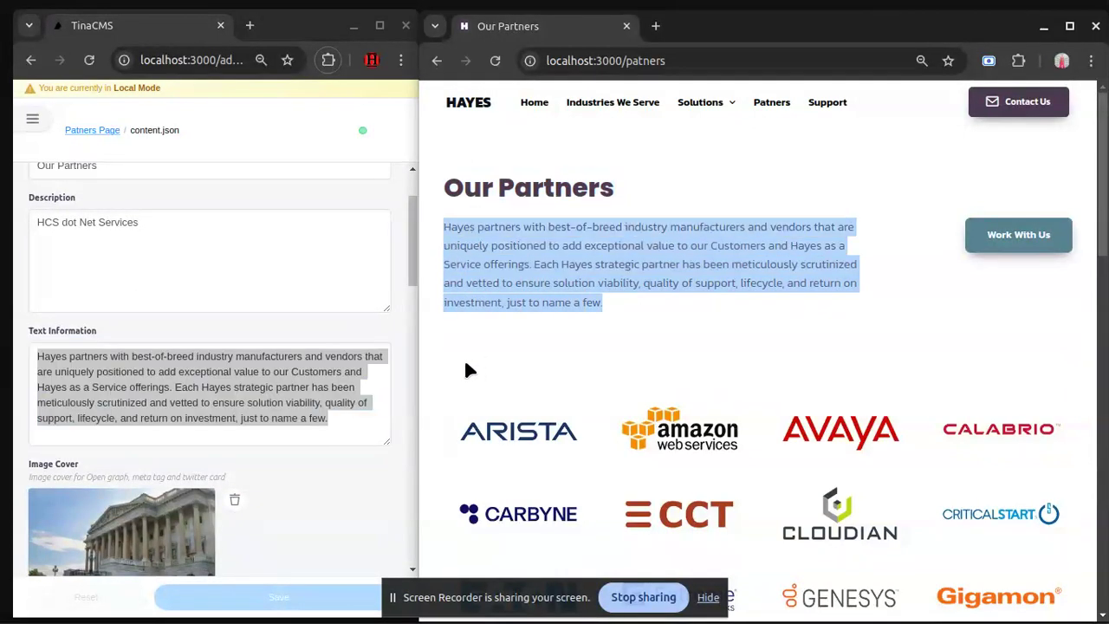
click(243, 408)
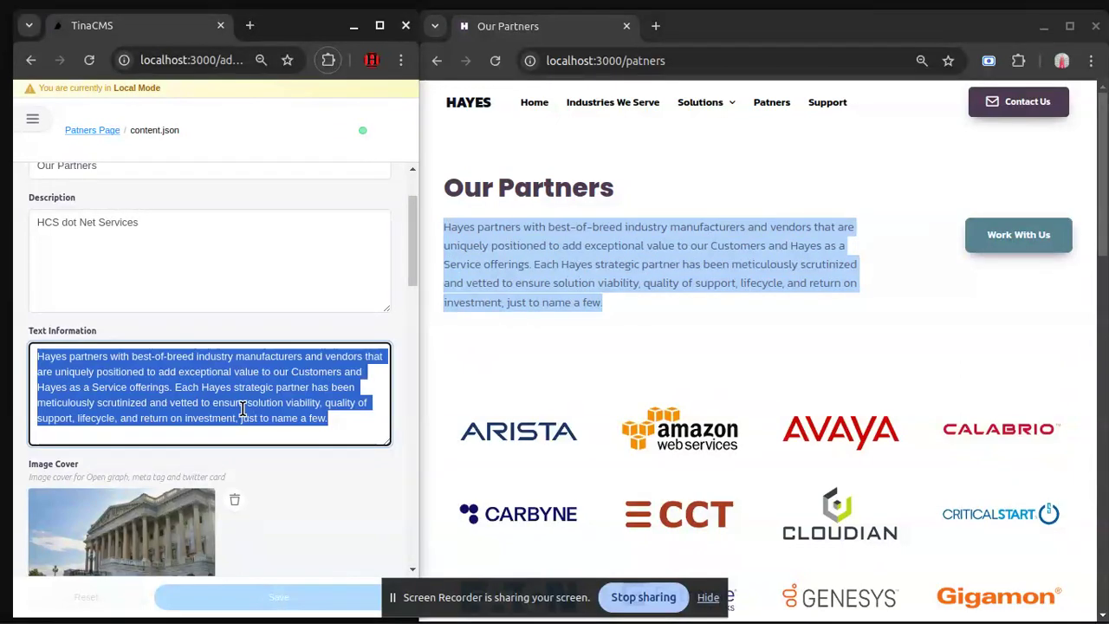
text(Text information here...)
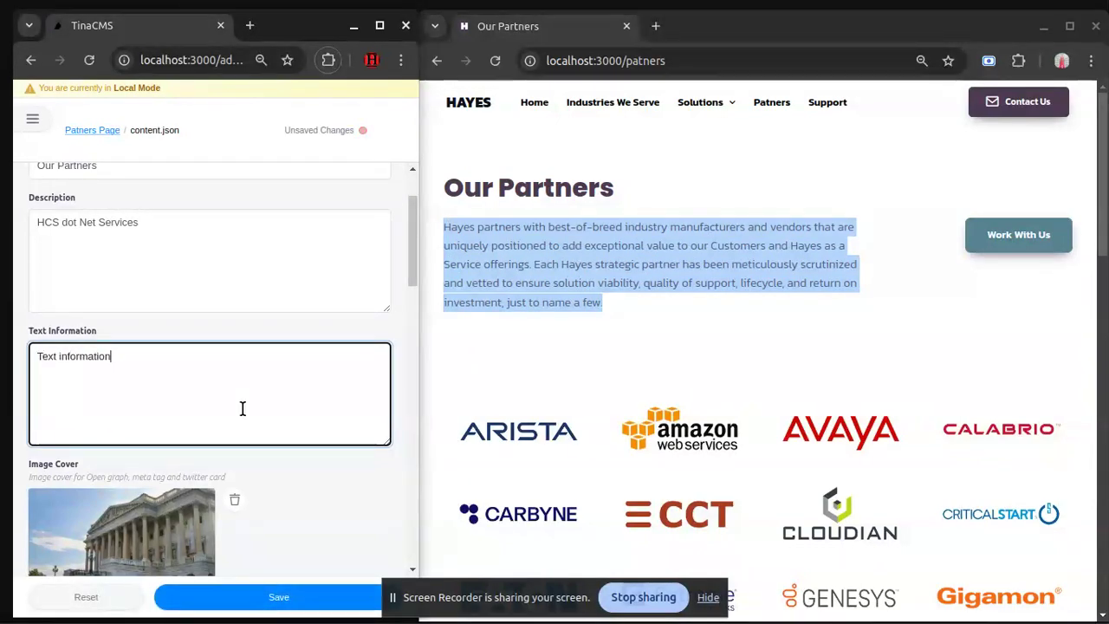
click(279, 598)
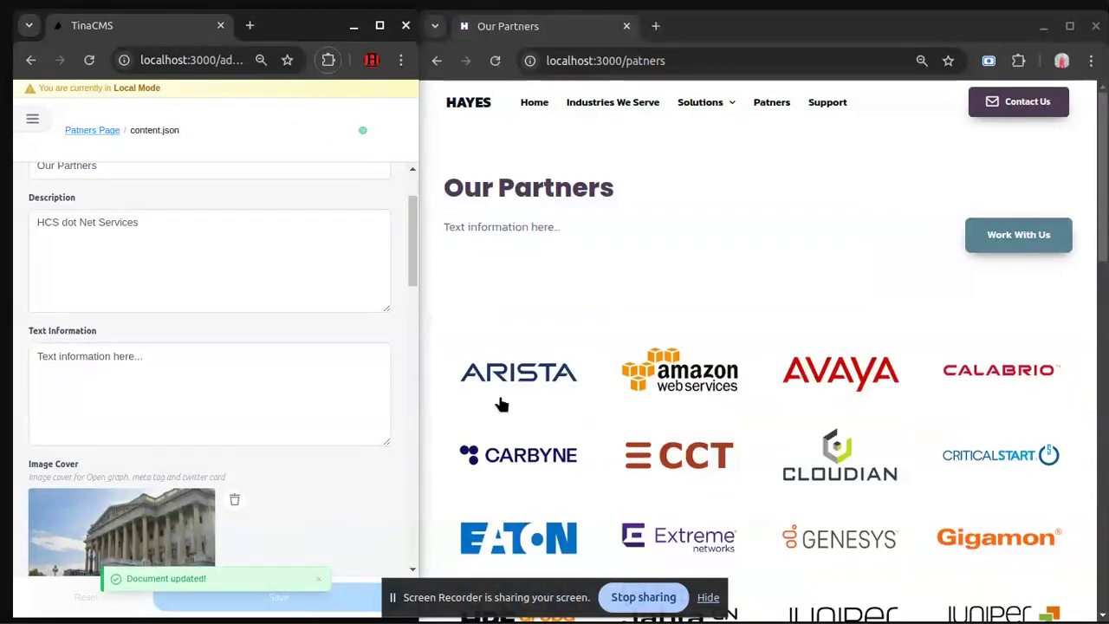
drag(614, 233, 421, 228)
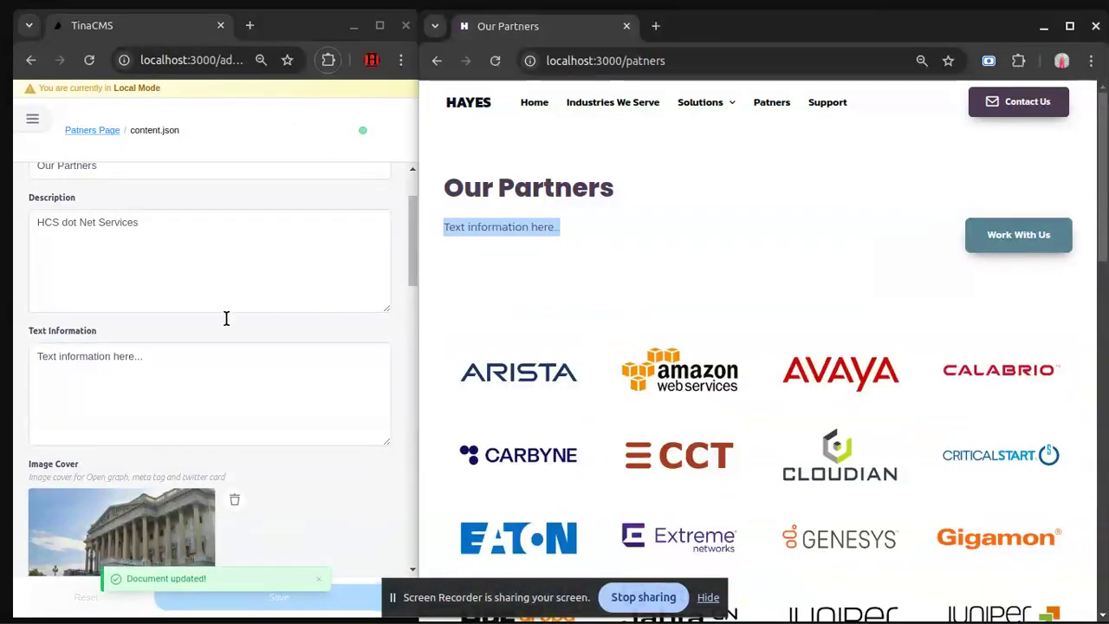
Restore the Patners Page's original Text Information by pasting the copied paragraph, and save.
click(211, 364)
key(ctrl+a)
key(ctrl+v)
scroll(294, 346, down, 5)
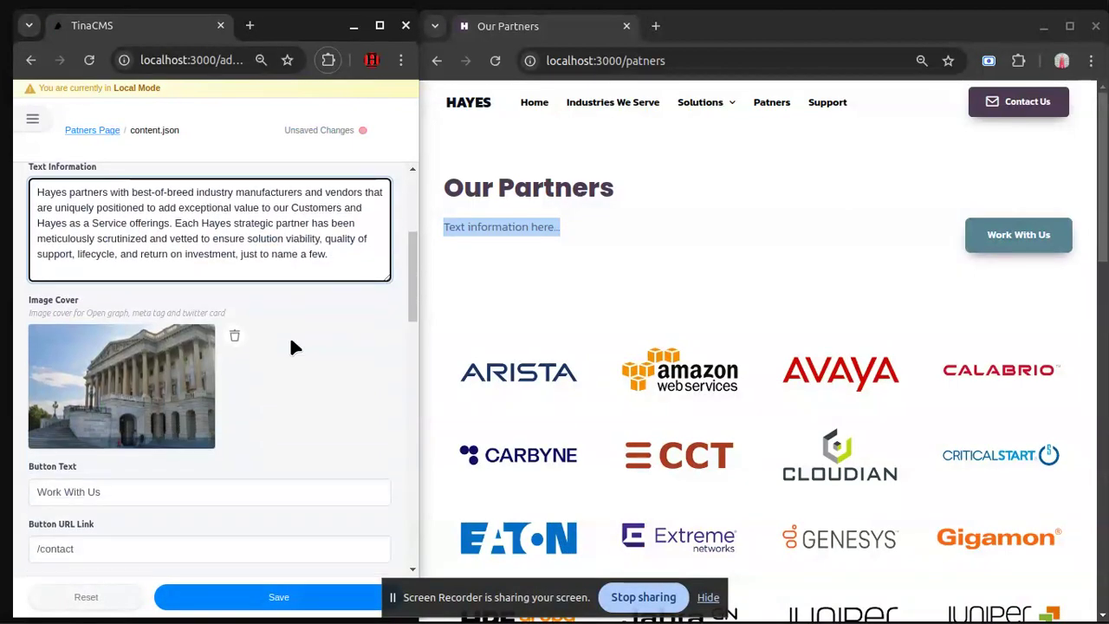
click(249, 589)
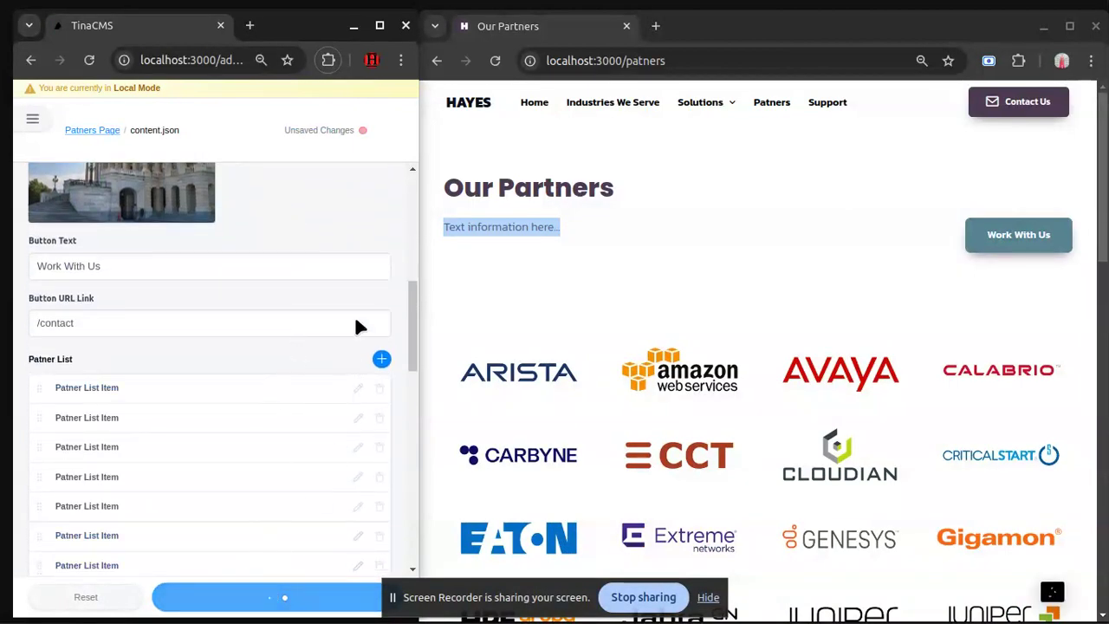
Open the Arista and Avaya entries in the Patner List to compare their name, image and URL link with the site's logos.
scroll(559, 404, down, 1)
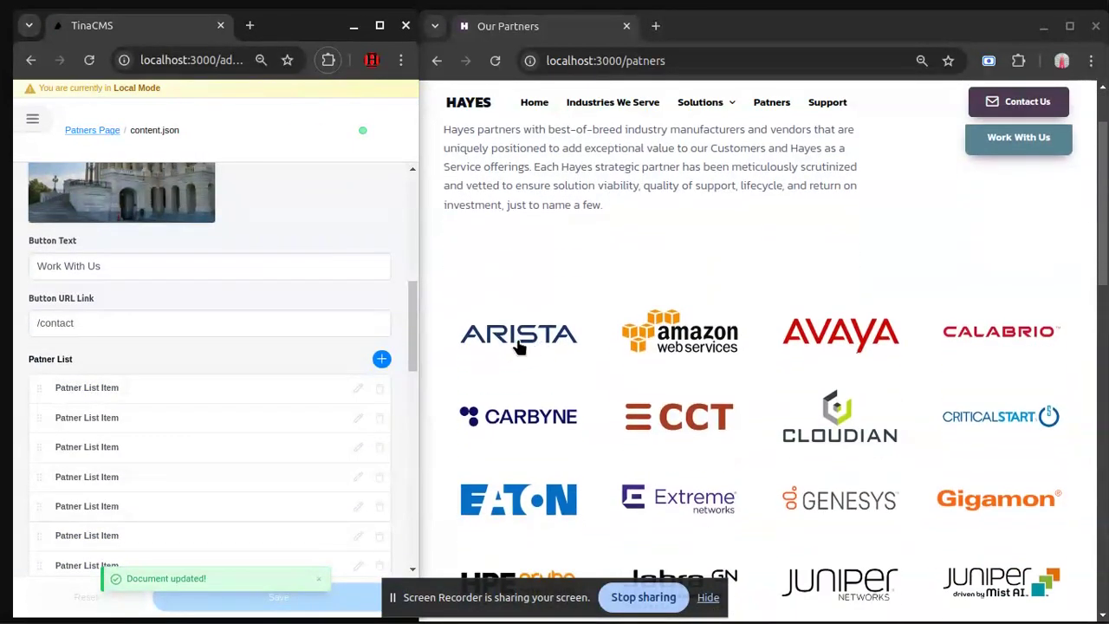
click(219, 390)
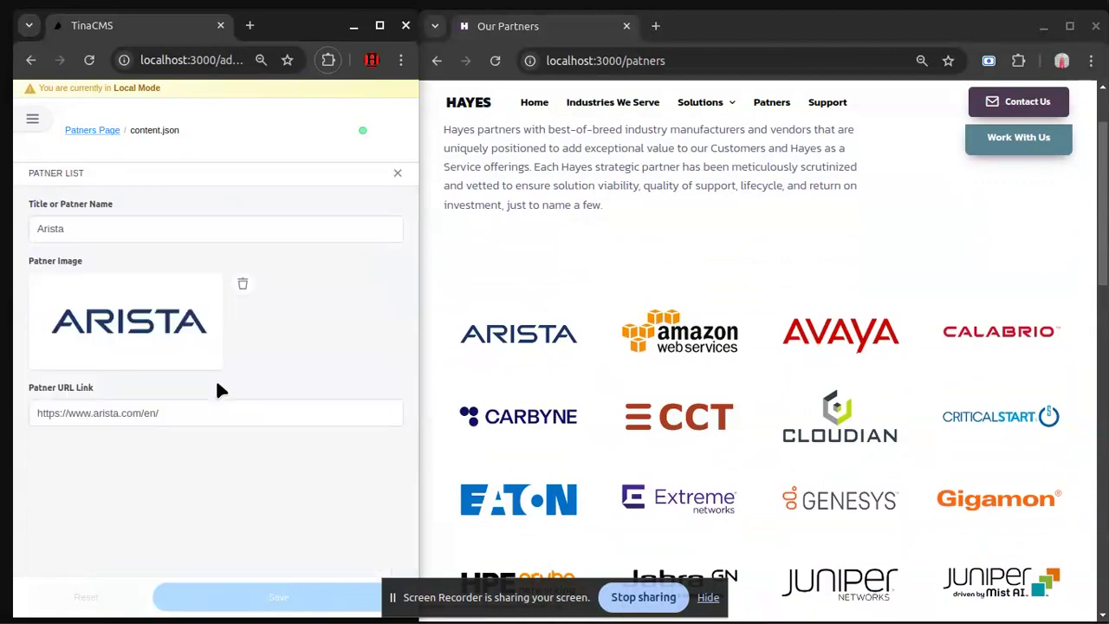
click(397, 174)
scroll(315, 297, down, 5)
scroll(196, 475, down, 5)
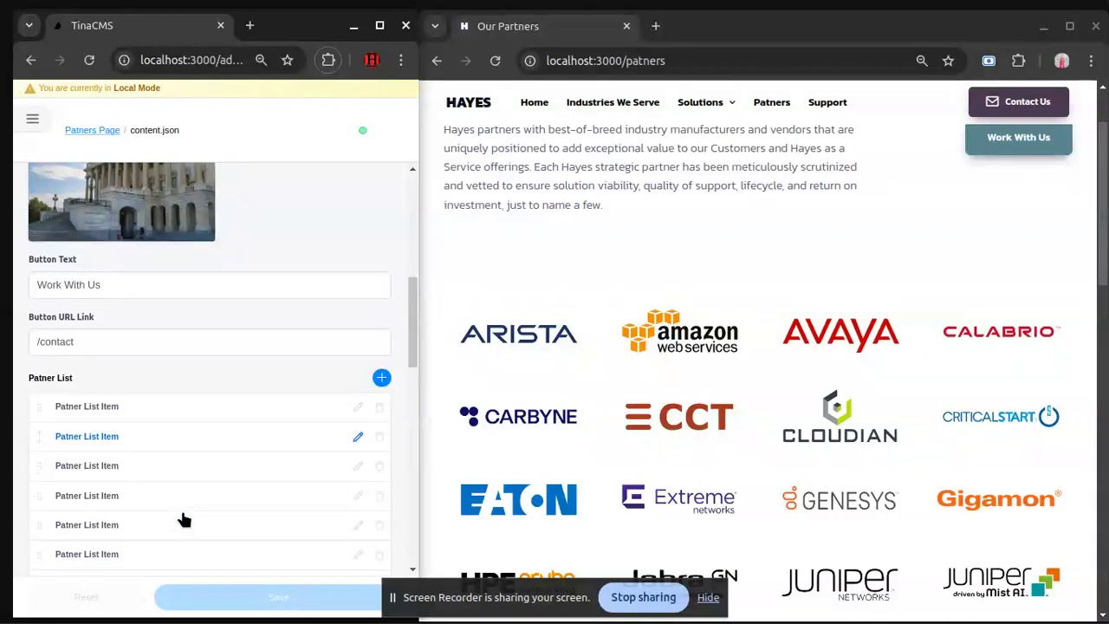
click(176, 371)
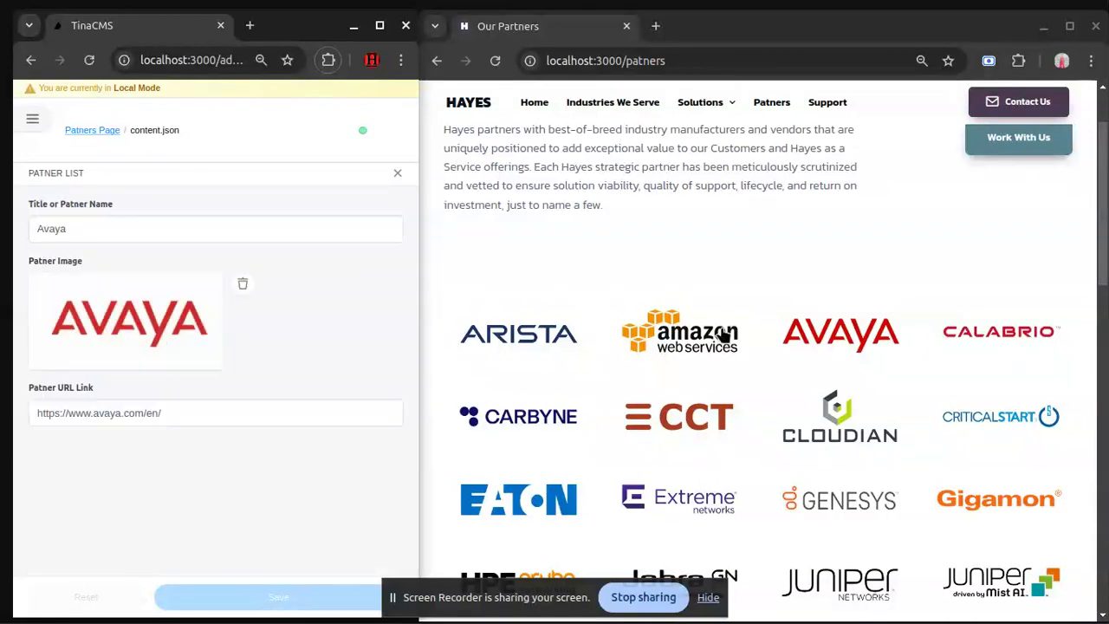
Open the GENESYS entry in the Patner List, compare it with its logo on the site, and close it.
click(397, 173)
scroll(265, 399, down, 10)
click(247, 391)
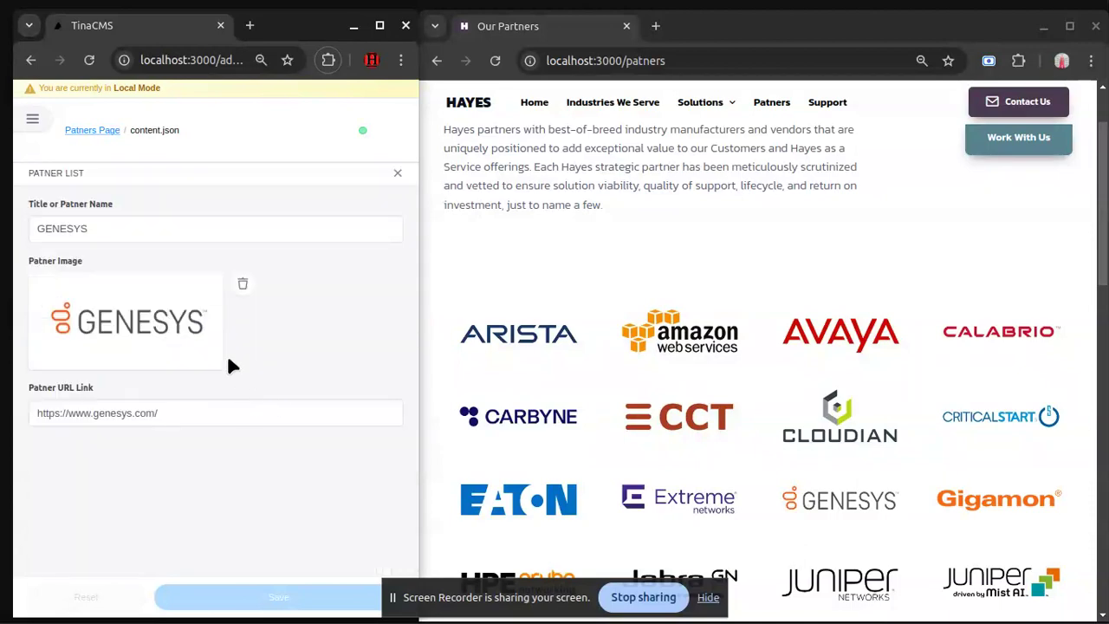
scroll(624, 351, down, 1)
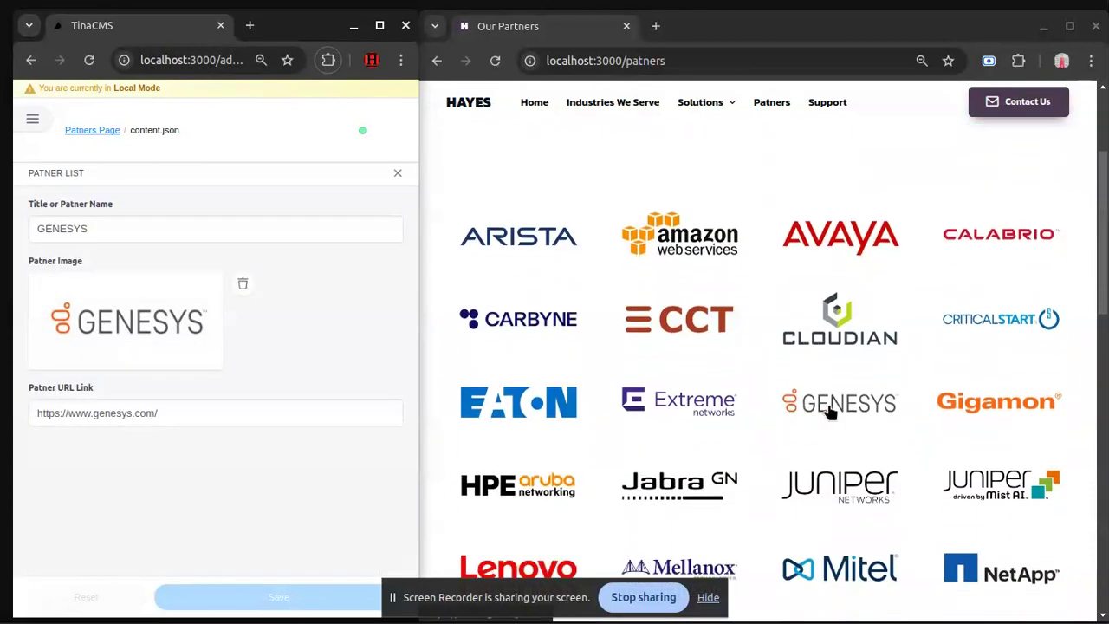
click(396, 175)
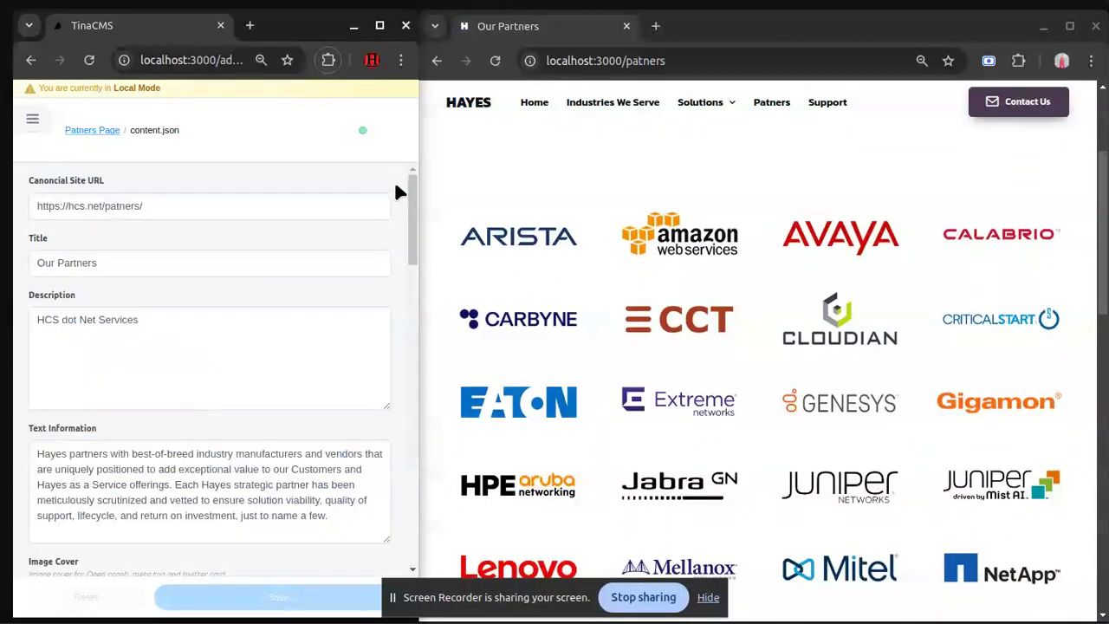
Open the Suport Page collection for editing and bring up the matching Support page on the site.
click(33, 121)
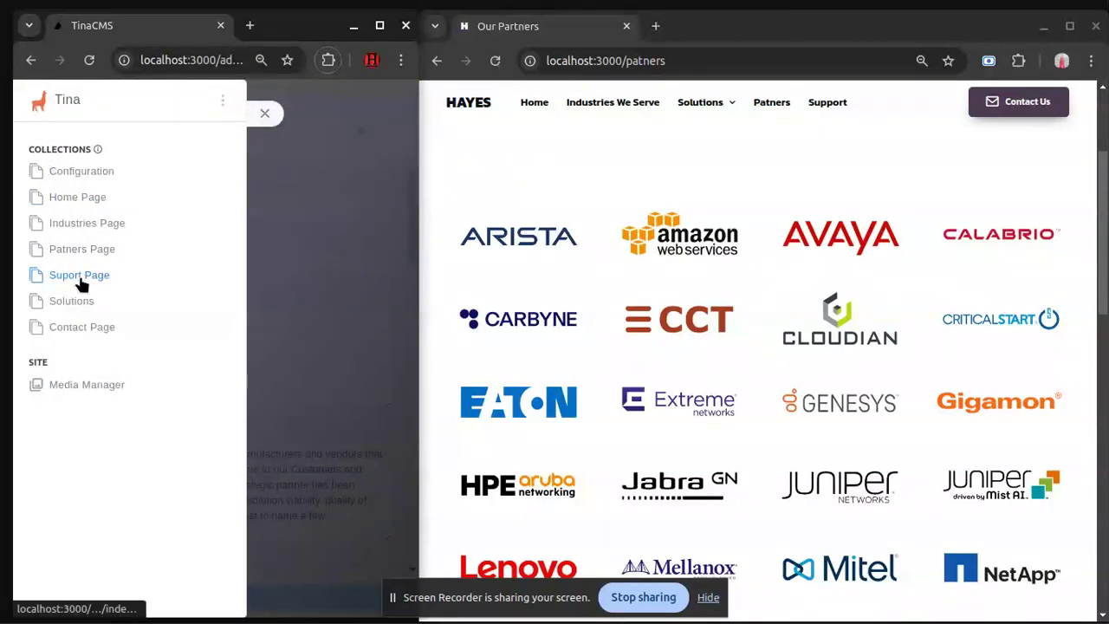
click(79, 275)
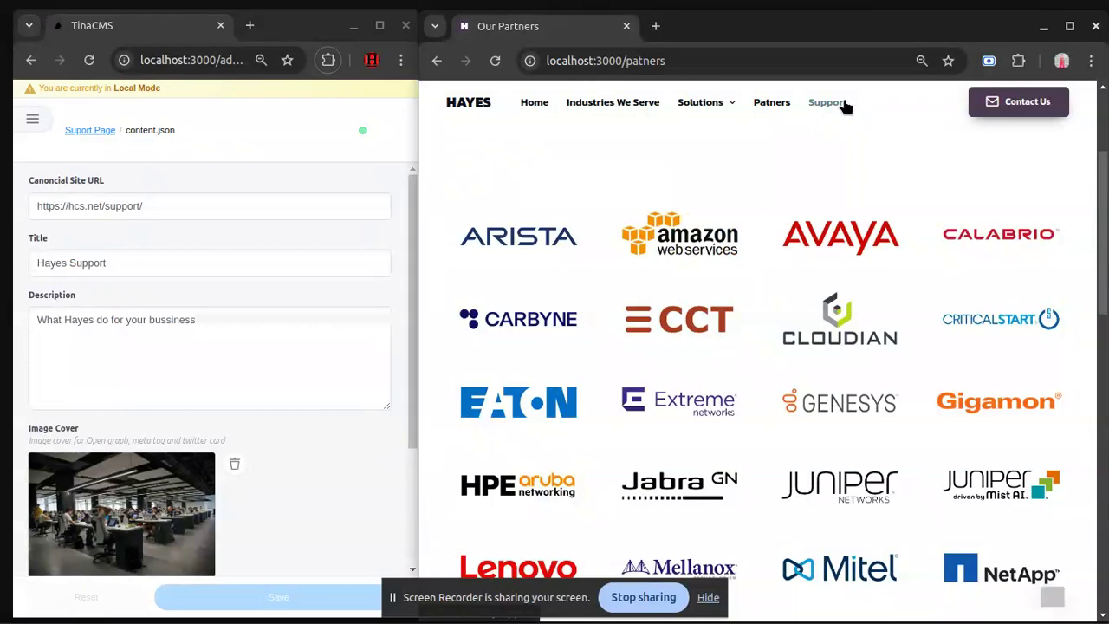
click(842, 102)
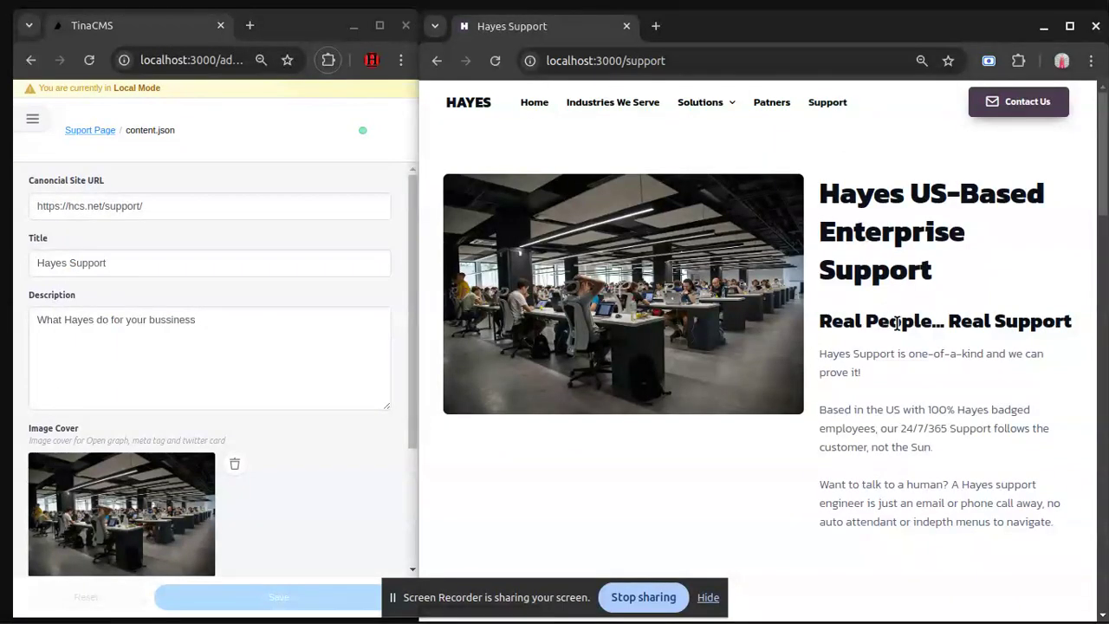
scroll(172, 308, down, 2)
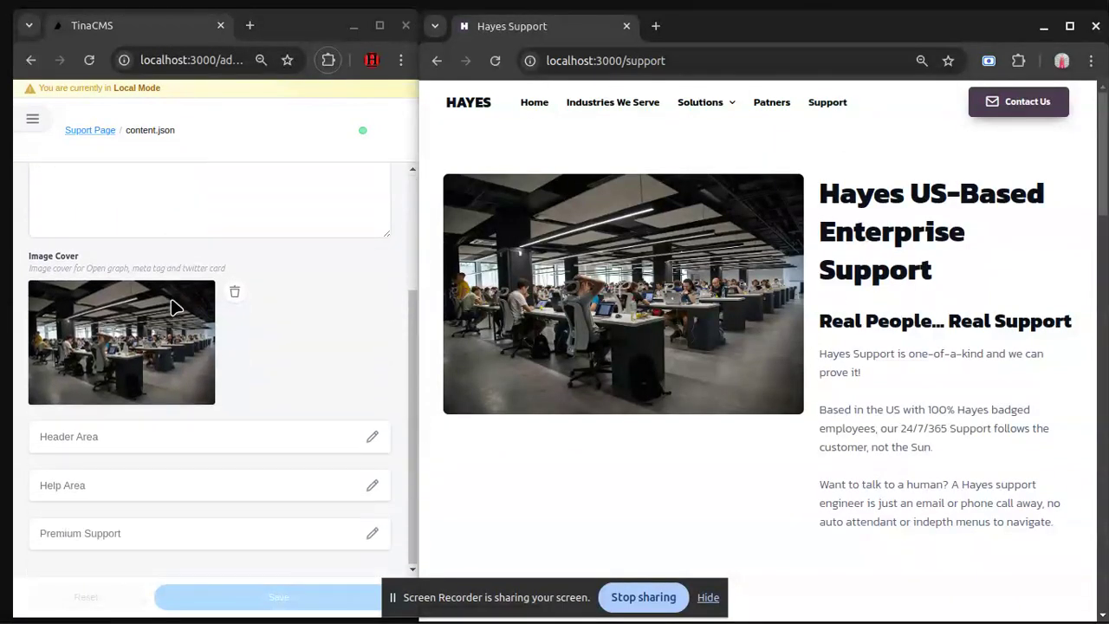
Copy the support page heading, replace the Header Area's Title with "Header here...", save, and check the heading on the site.
click(232, 442)
drag(208, 229, 10, 231)
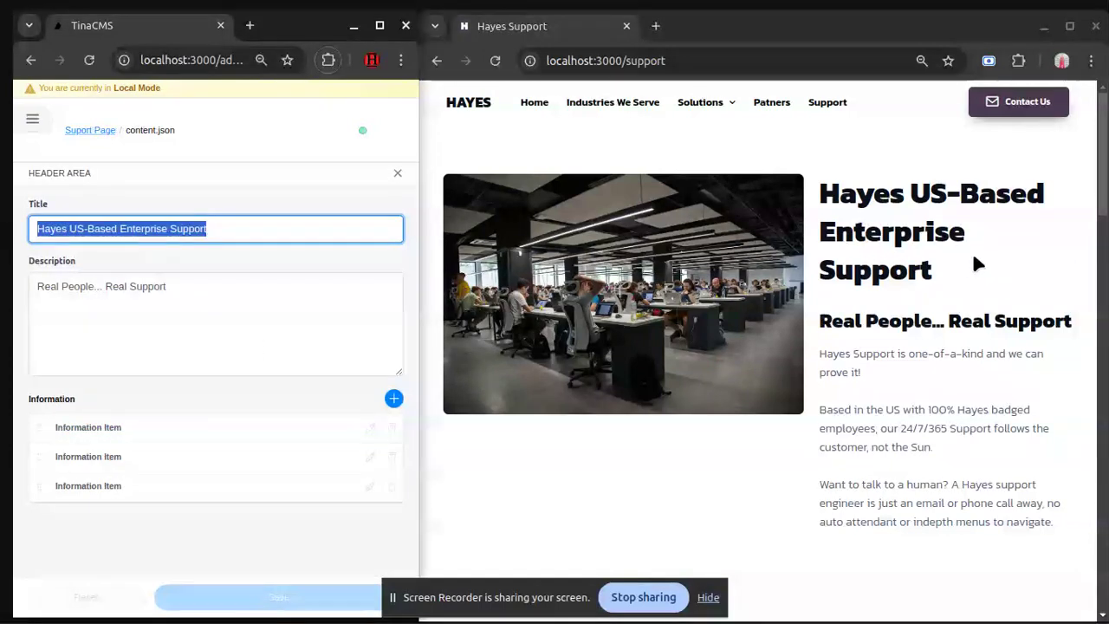
drag(978, 260, 766, 208)
key(ctrl+c)
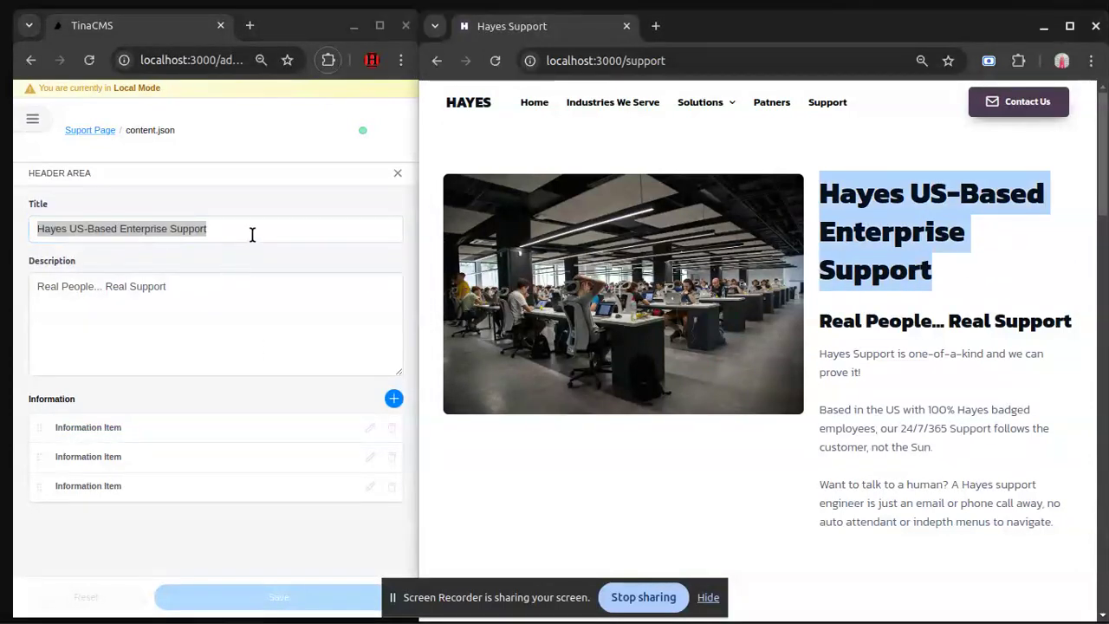
key(alt+Tab)
text(Hea)
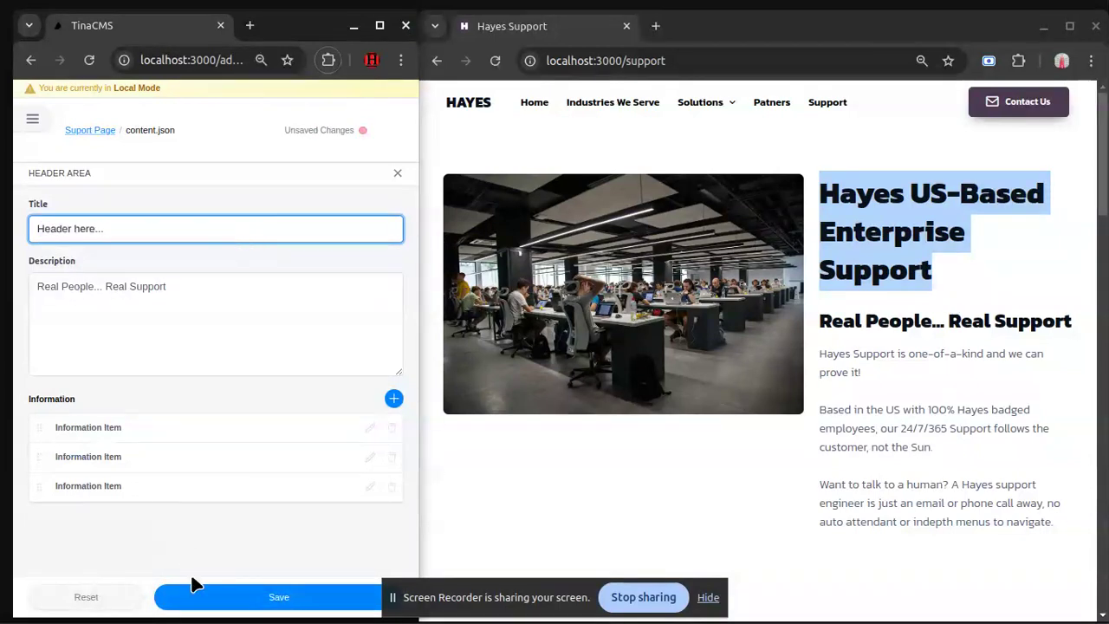
click(223, 597)
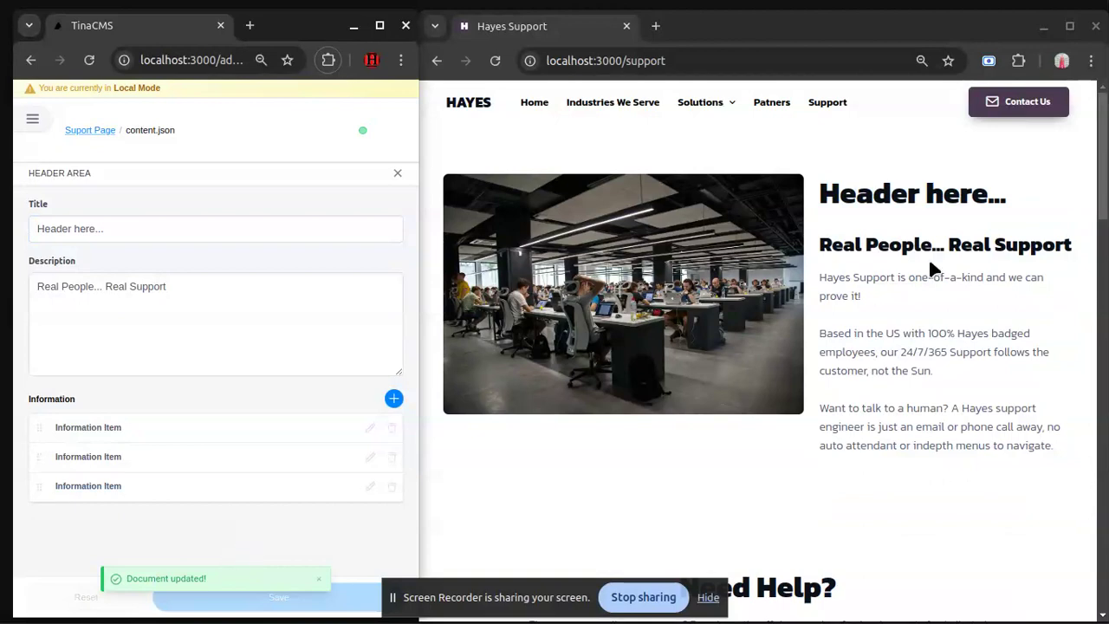
drag(1021, 201, 817, 196)
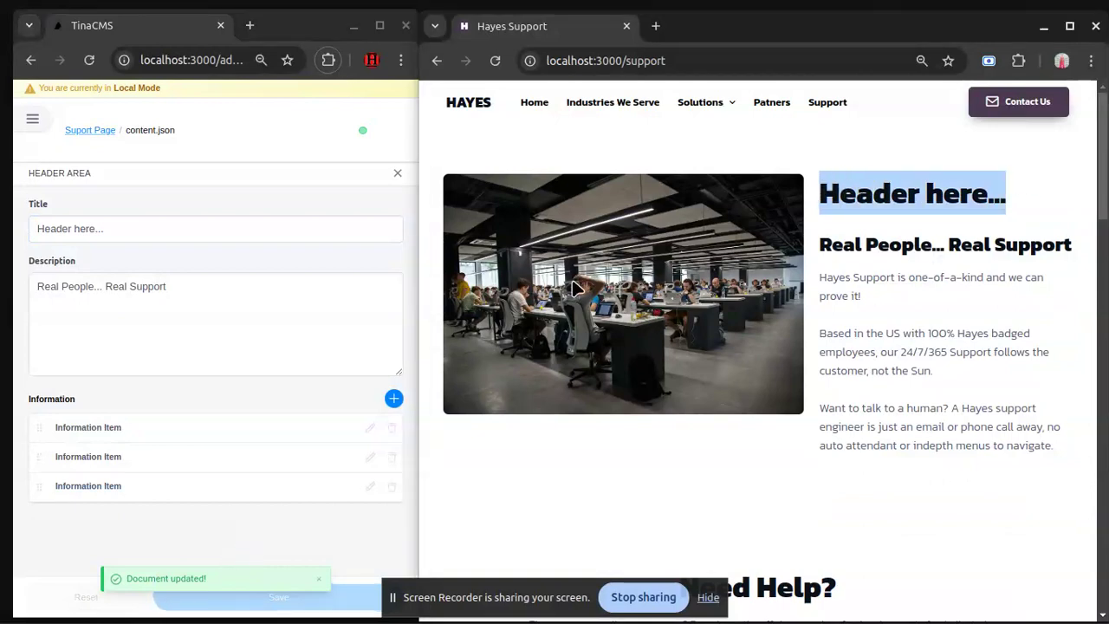
Restore the Header Area's original Title, "Hayes US-Based Enterprise Support", by pasting the copied heading.
click(275, 232)
key(ctrl+a)
key(ctrl+v)
click(269, 295)
Compare the Header Area's Description and Information items with the subheading and three paragraphs on the site.
drag(1098, 251, 818, 231)
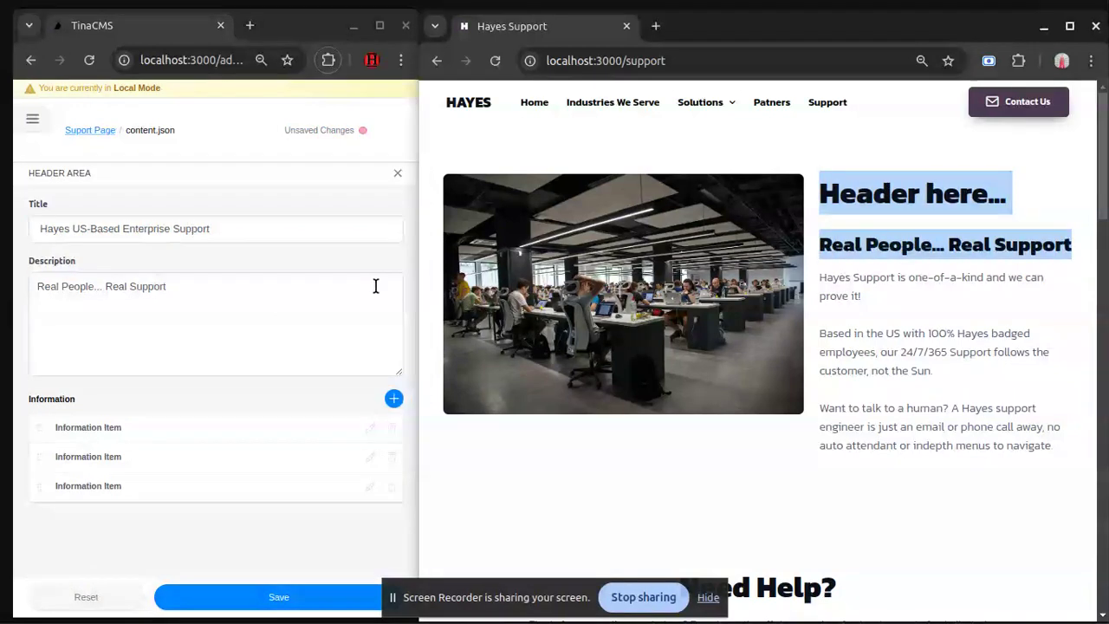
drag(181, 292, 19, 299)
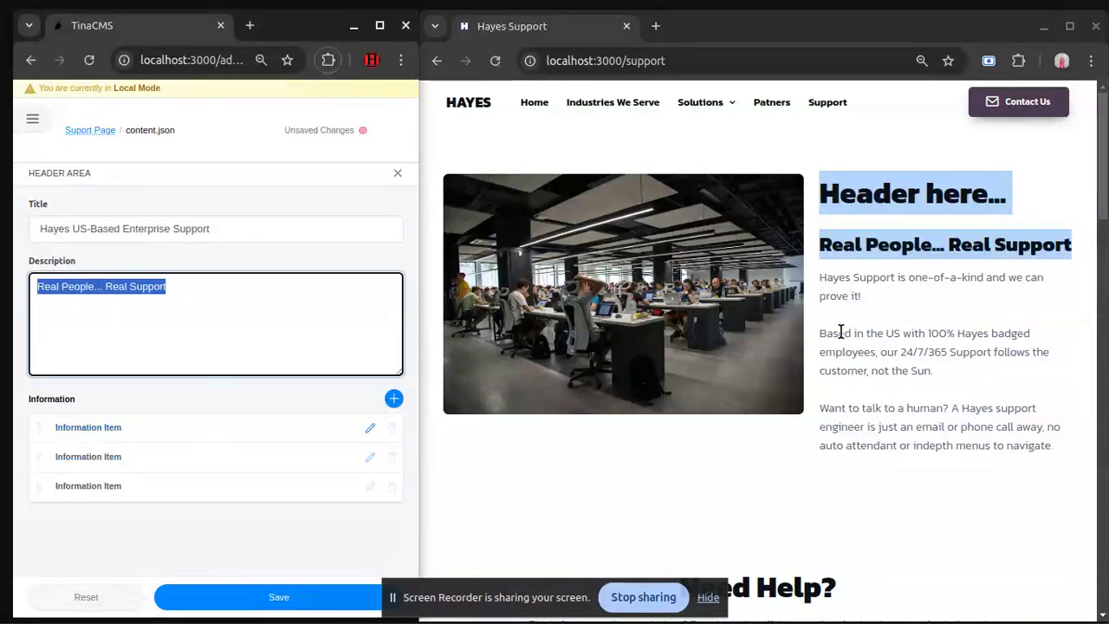
shift+click(876, 304)
drag(972, 375, 820, 342)
drag(1052, 447, 824, 409)
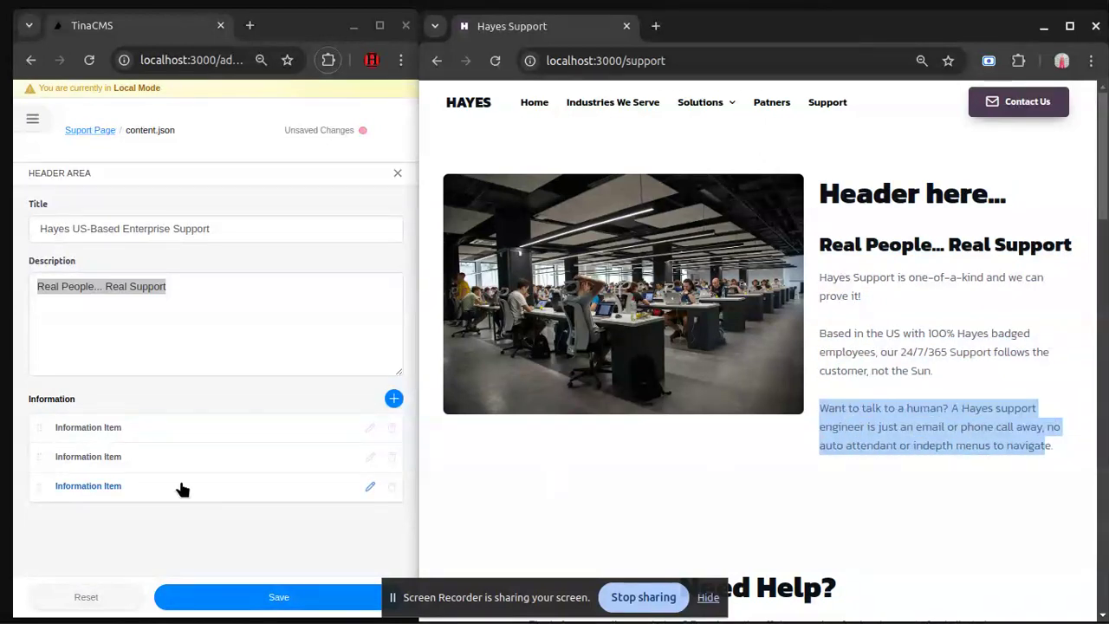
Open the first Information item, compare its text with the site's first paragraph, and return to the Suport Page fields.
click(149, 433)
triple_click(361, 225)
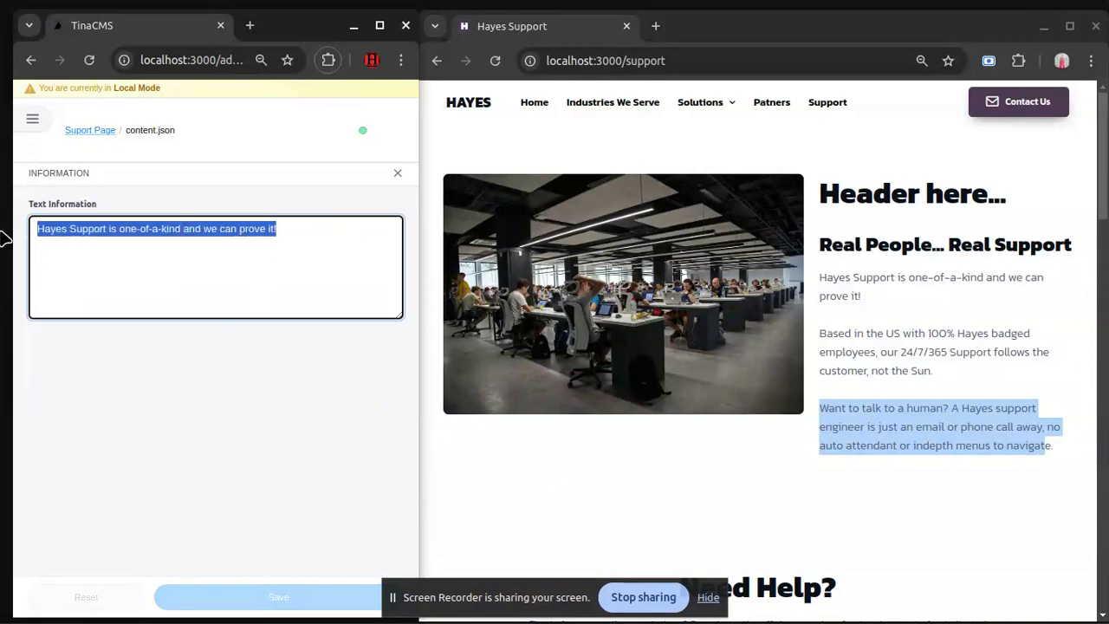
drag(837, 296, 814, 275)
click(873, 292)
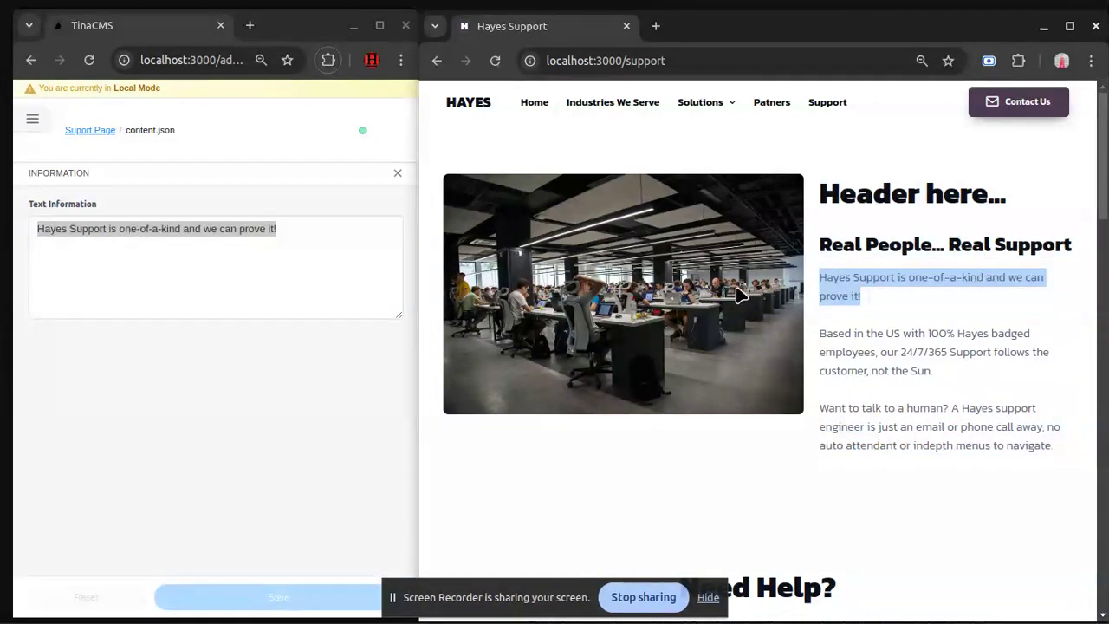
click(378, 235)
click(396, 175)
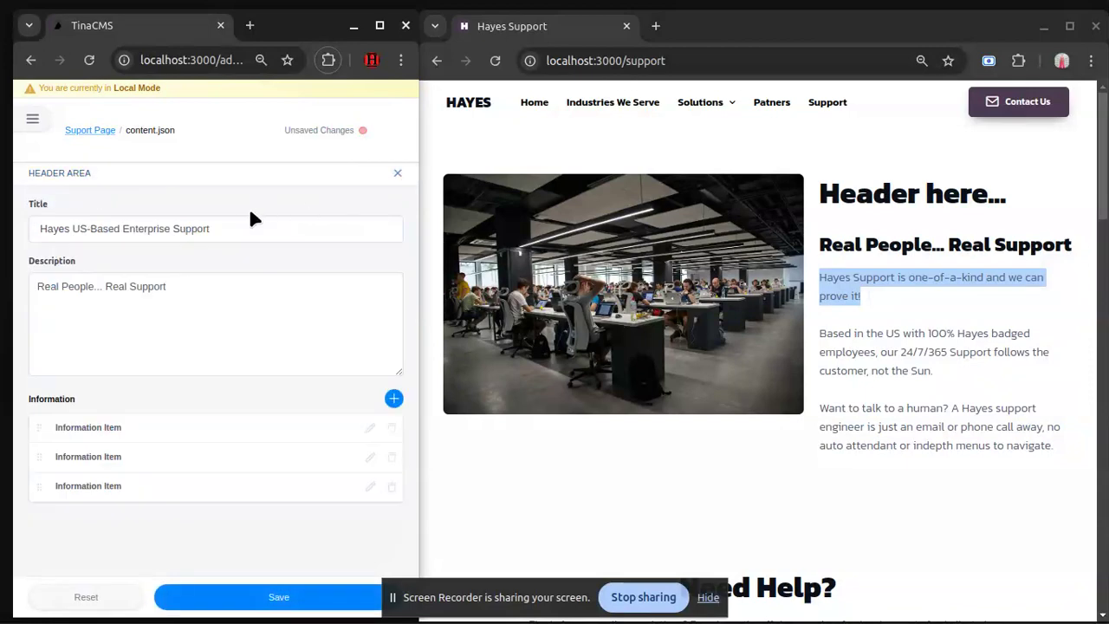
click(396, 176)
Open the Help Area and compare its Title and Text Info with the "Need Help?" section on the site.
scroll(247, 359, down, 2)
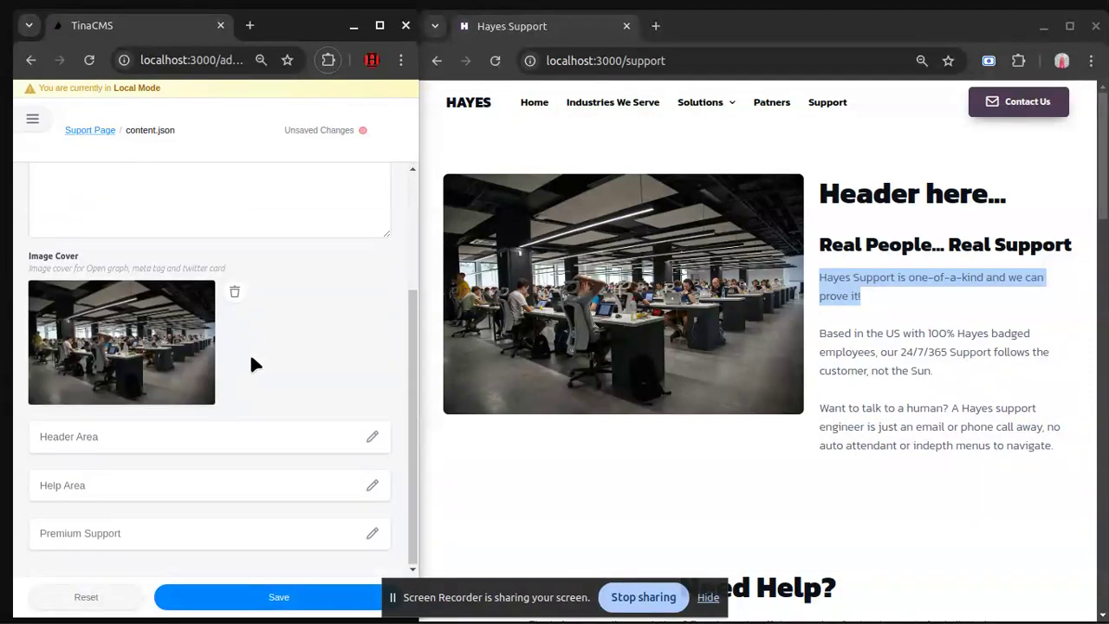
click(236, 490)
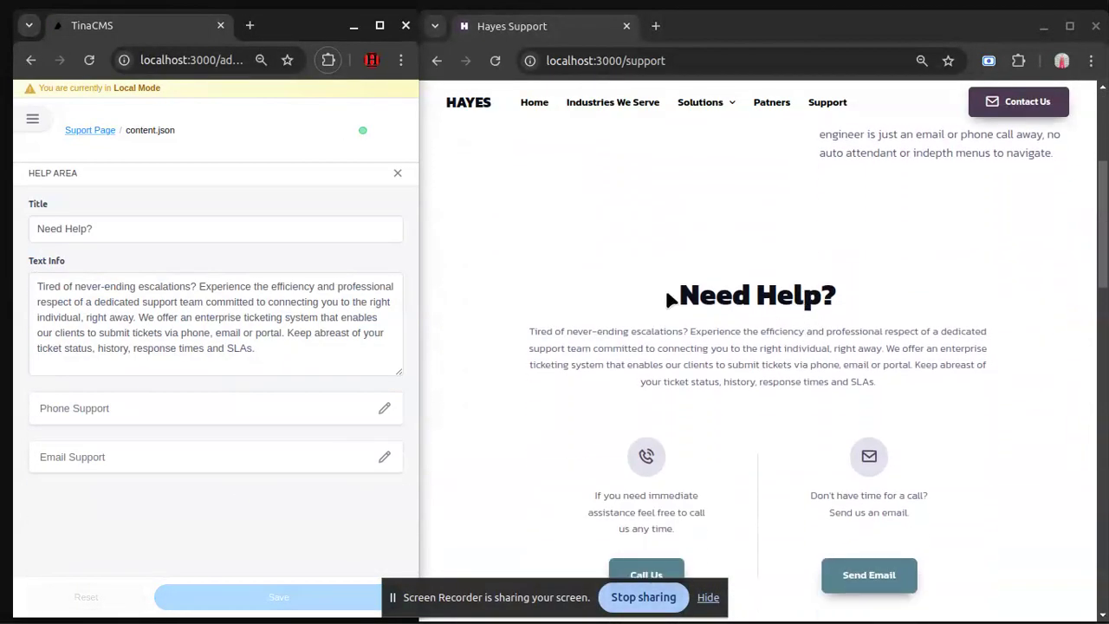
drag(665, 289, 941, 287)
triple_click(194, 233)
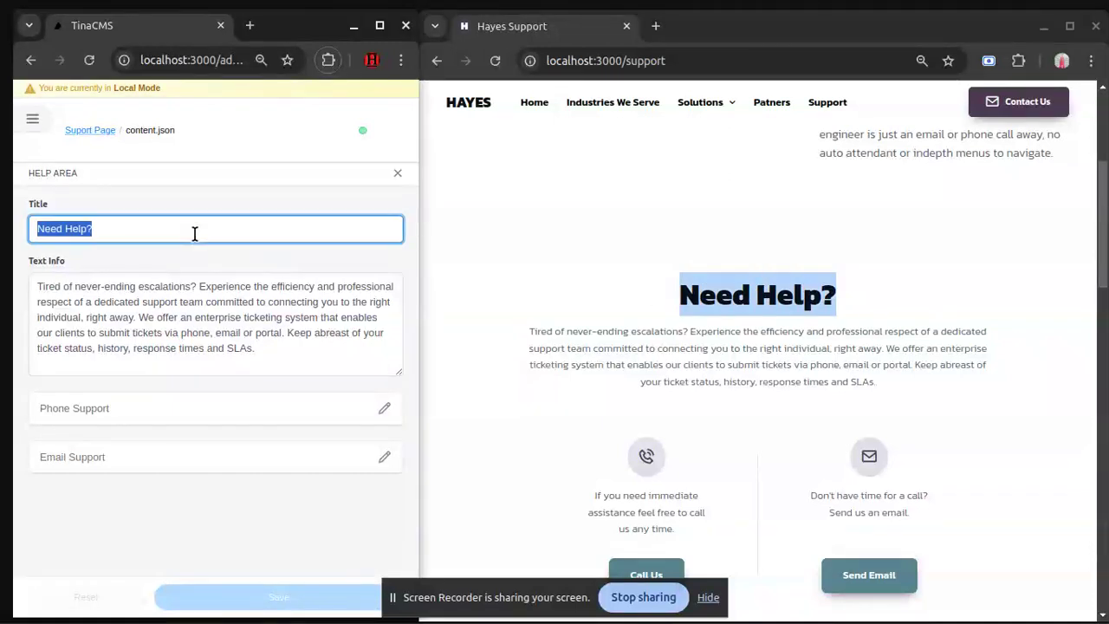
click(194, 301)
key(ctrl+a)
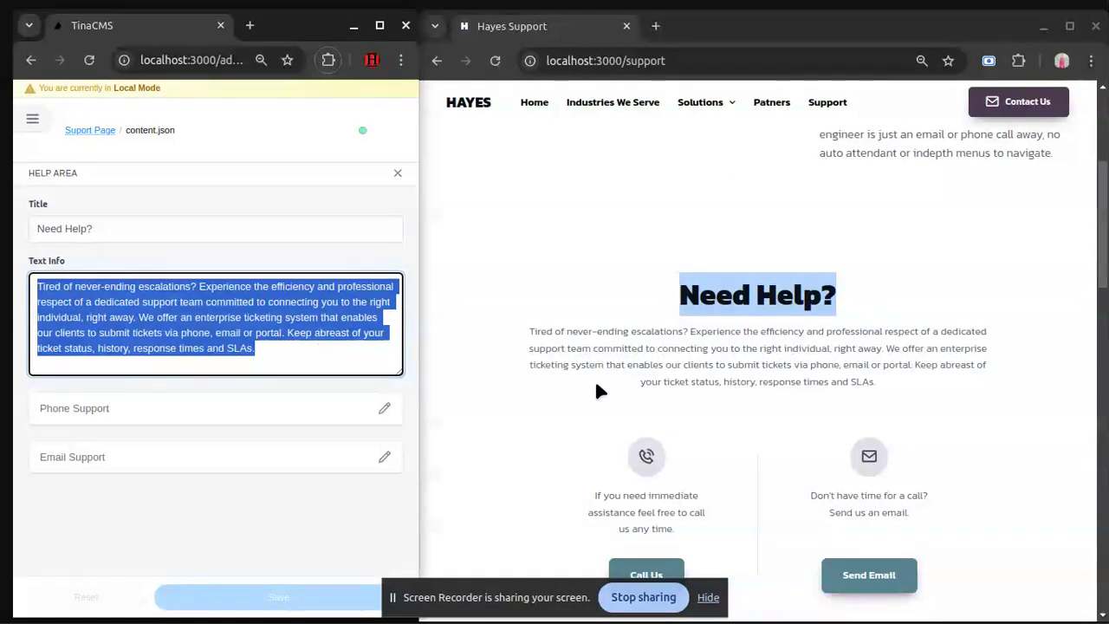
drag(523, 343, 926, 396)
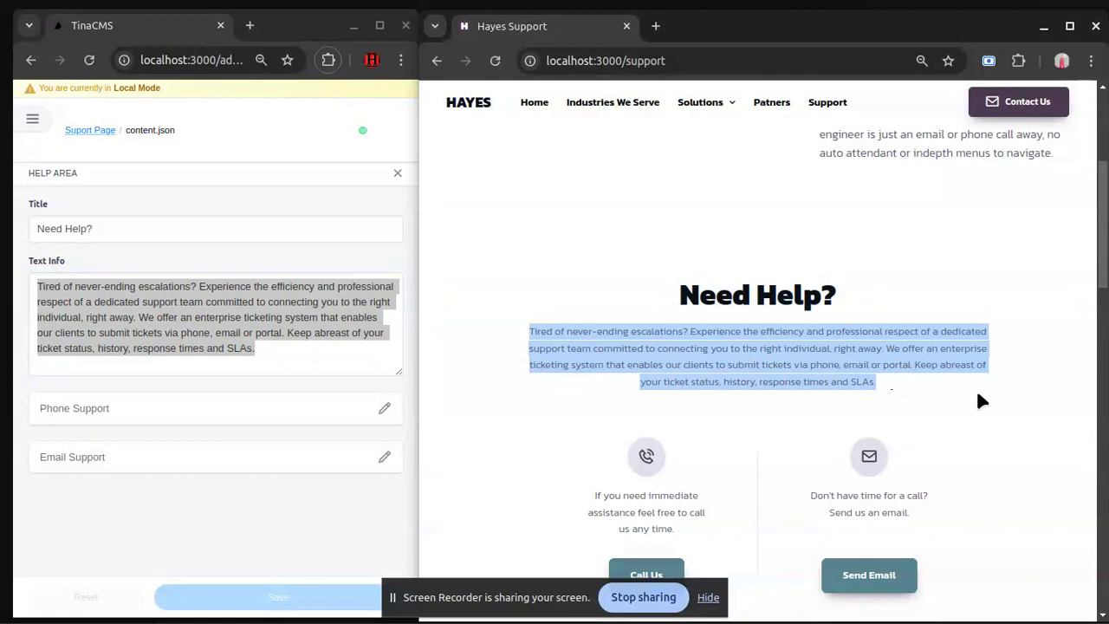
Copy the Help Area's Text Info, replace it with "Text help area here....", save, and check the text on the site.
click(248, 321)
drag(290, 347, 11, 286)
key(ctrl+c)
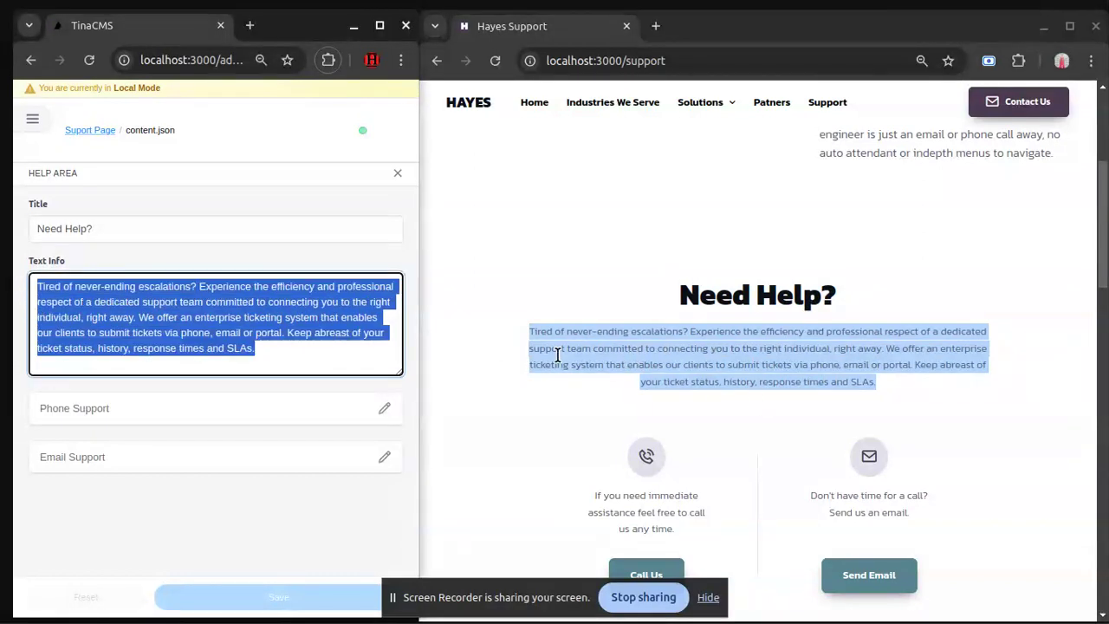
text(Text)
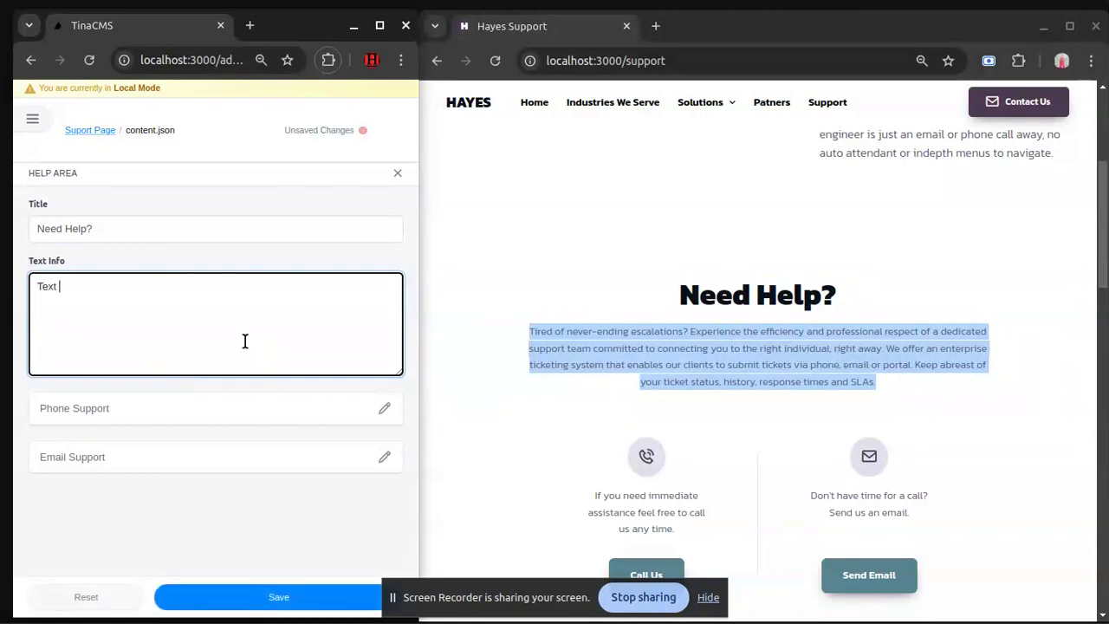
text( help area here....)
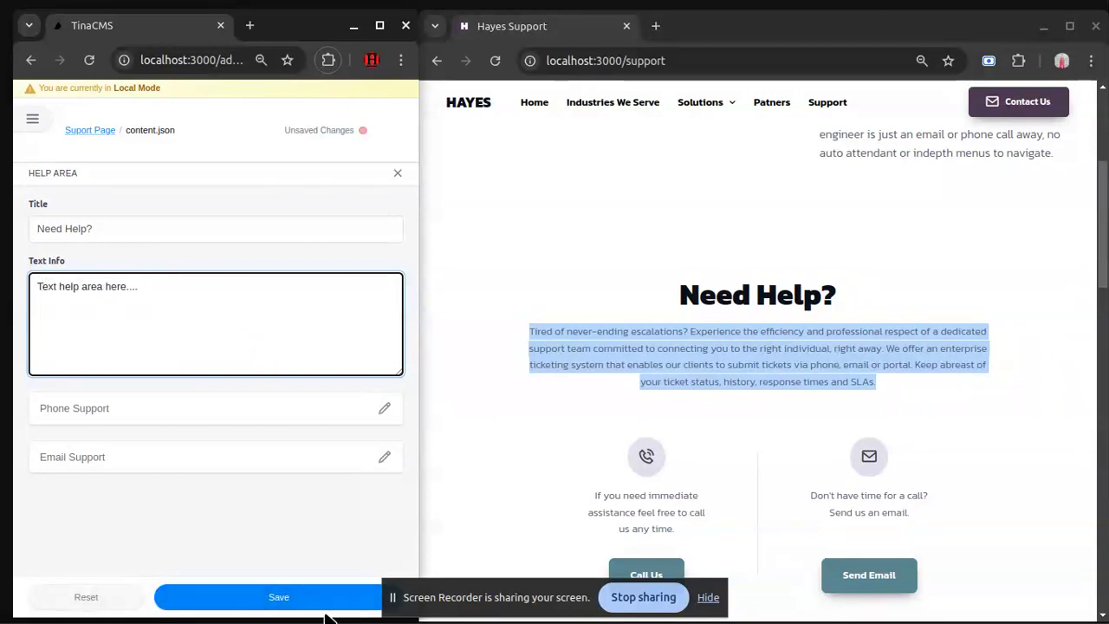
click(319, 607)
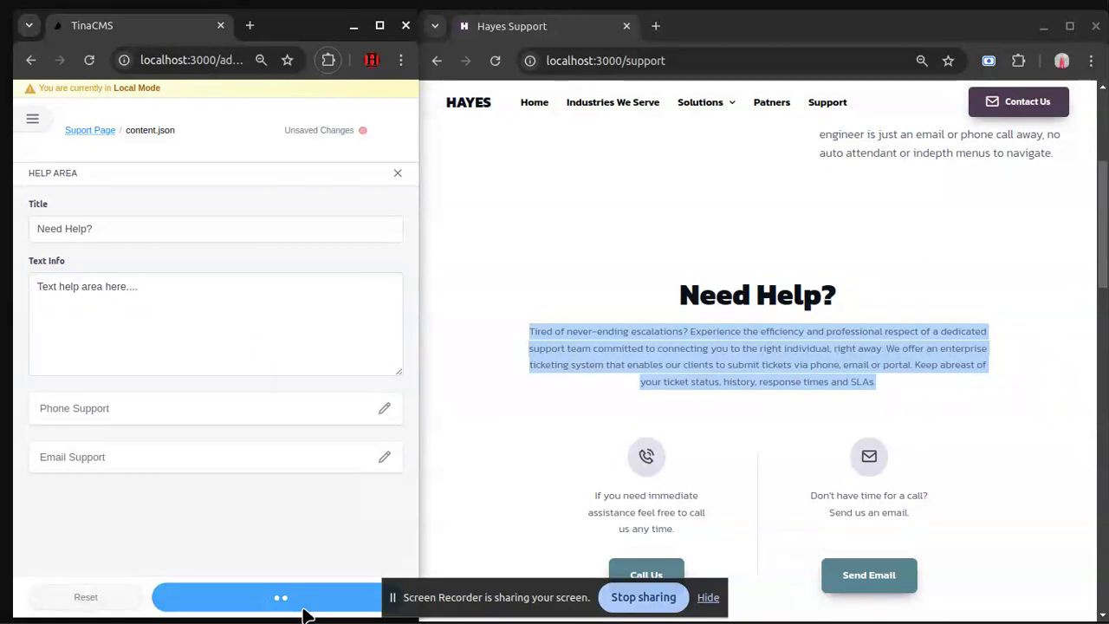
drag(695, 419, 826, 418)
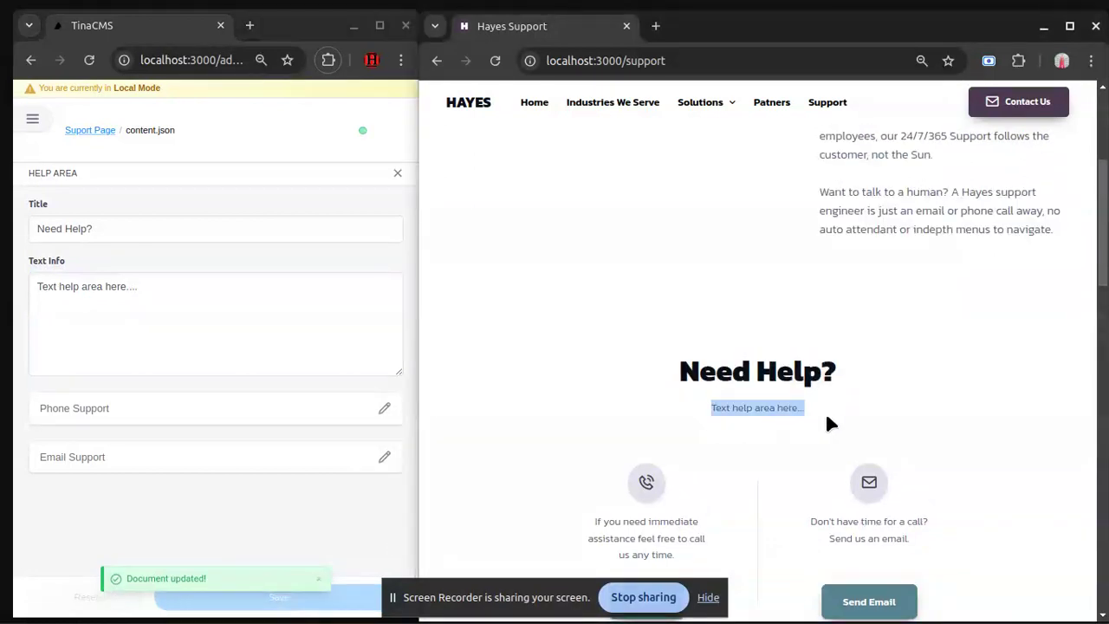
Restore the Help Area's original Text Info by pasting the copied paragraph.
click(265, 311)
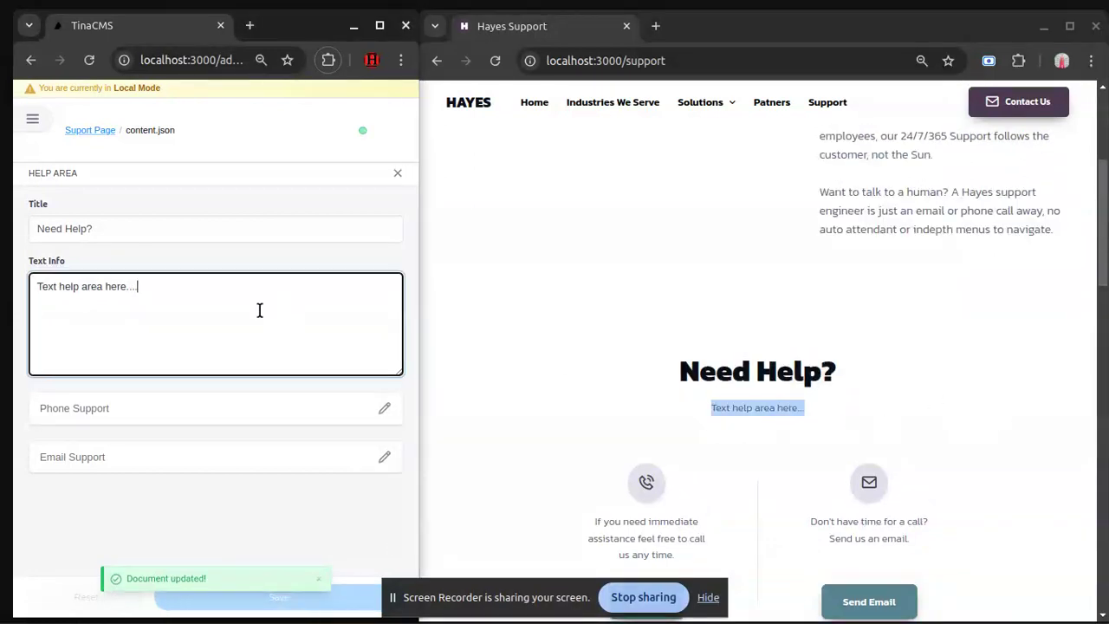
key(ctrl+a)
key(ctrl+v)
Open Phone Support, copy its Text Information, replace it with "Text for phone area", and save.
scroll(742, 412, down, 2)
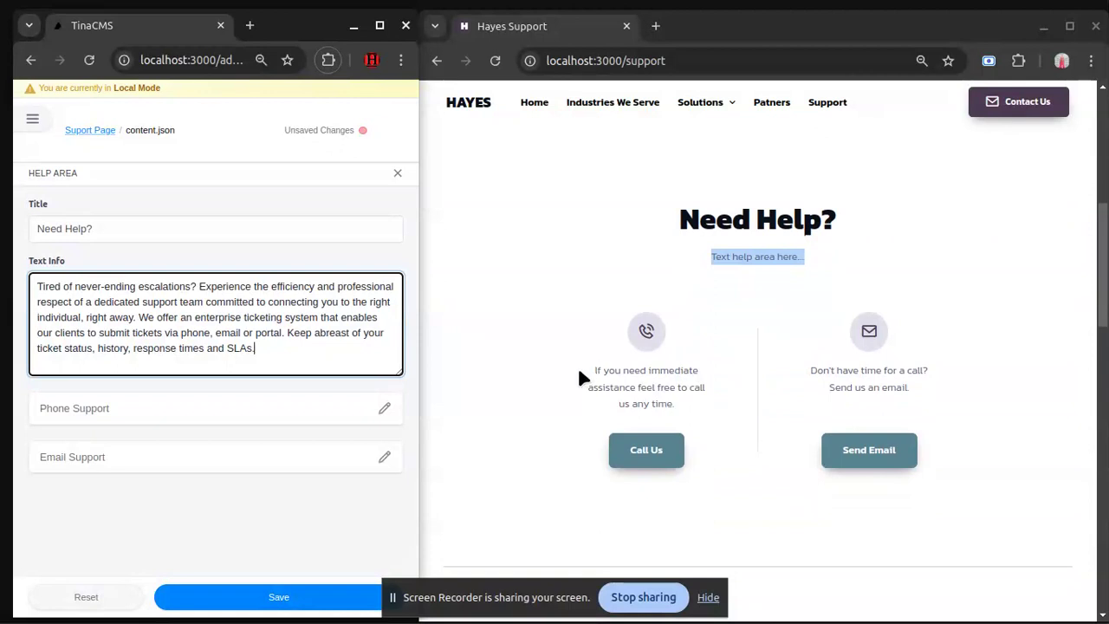
drag(587, 373, 743, 412)
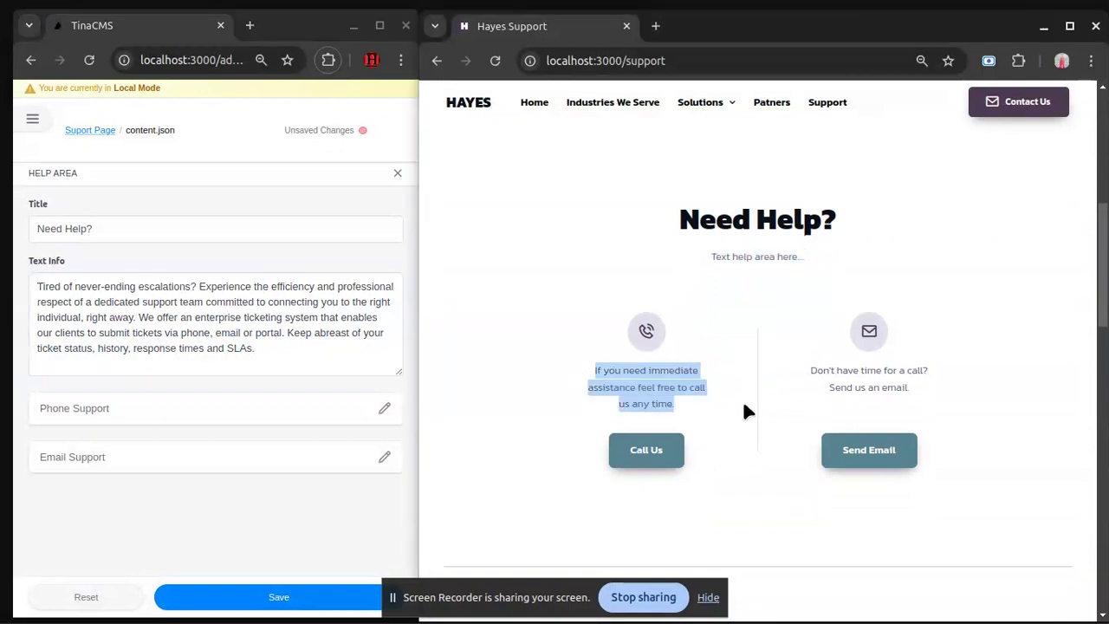
click(177, 410)
click(196, 229)
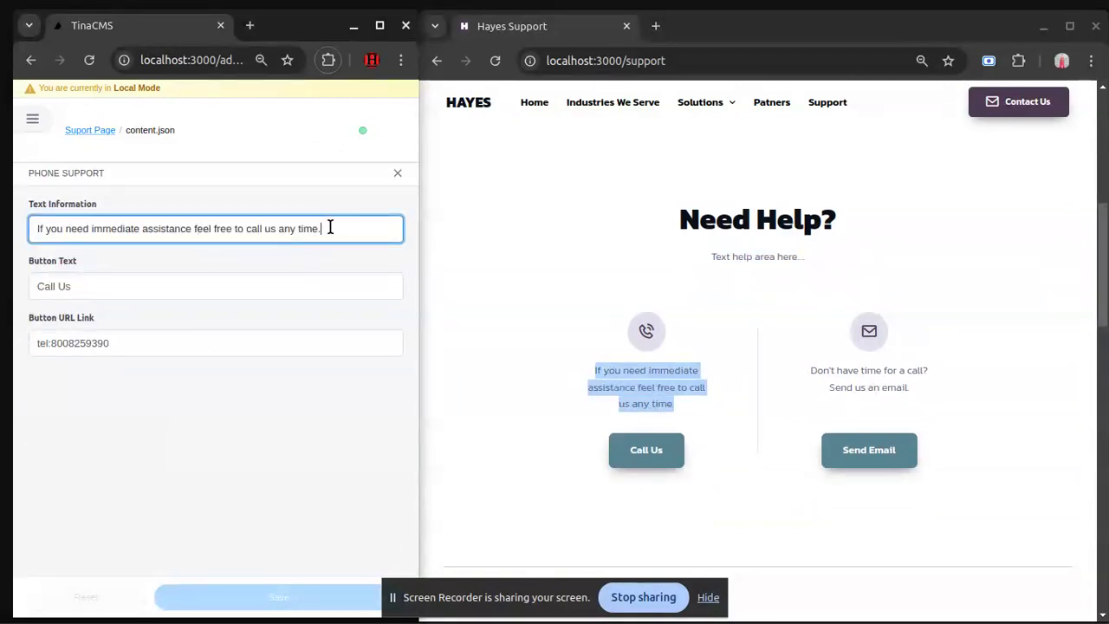
drag(330, 228, 5, 235)
key(ctrl+c)
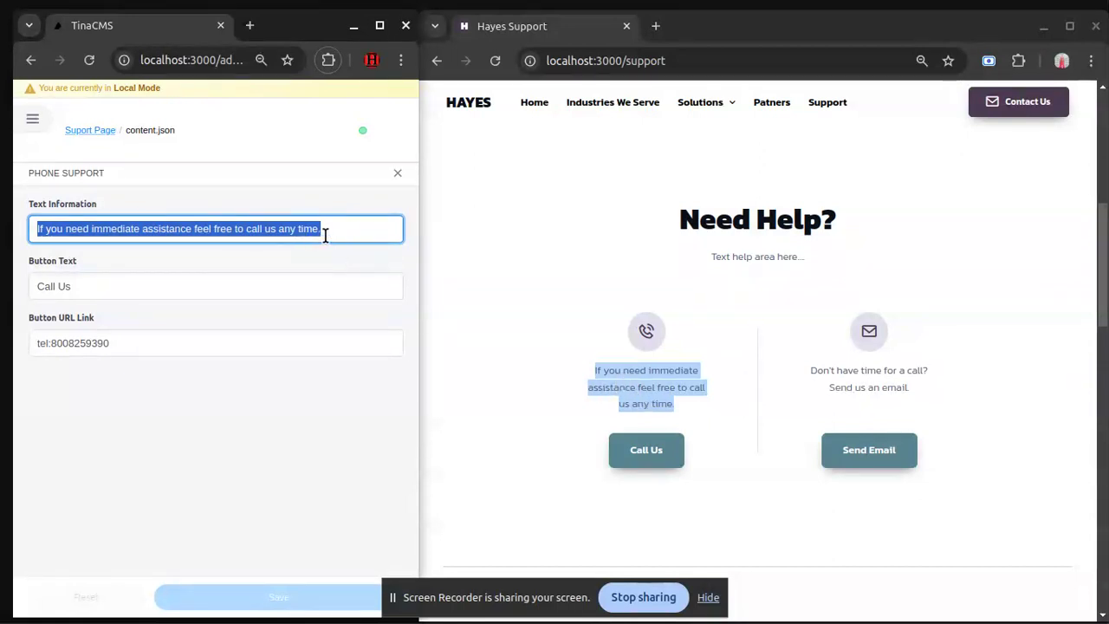
text(Text for)
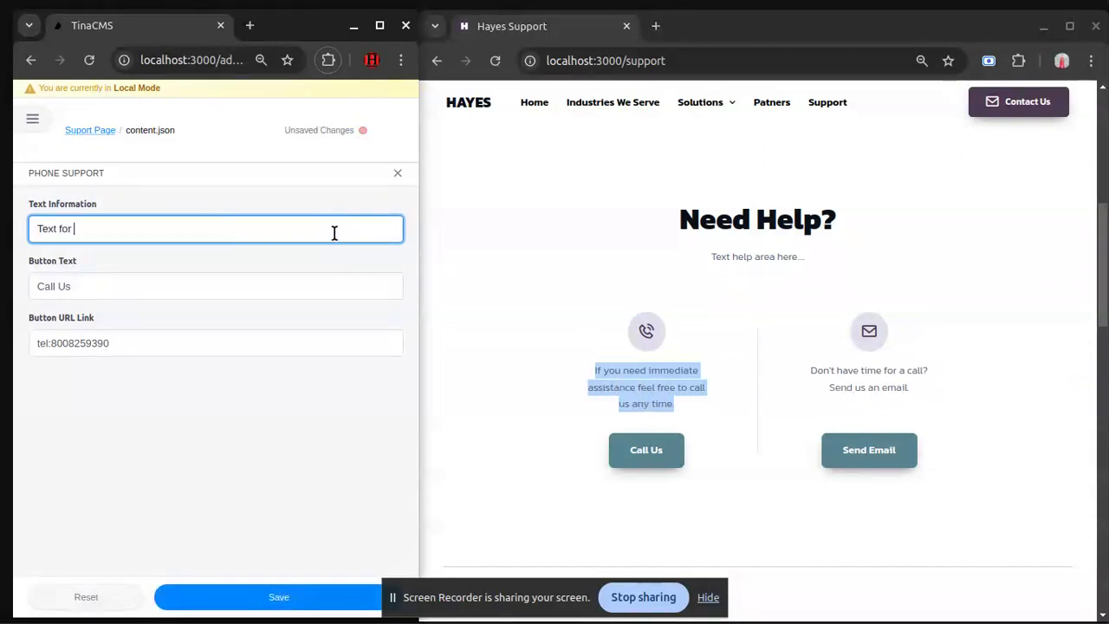
text( phone area)
click(240, 594)
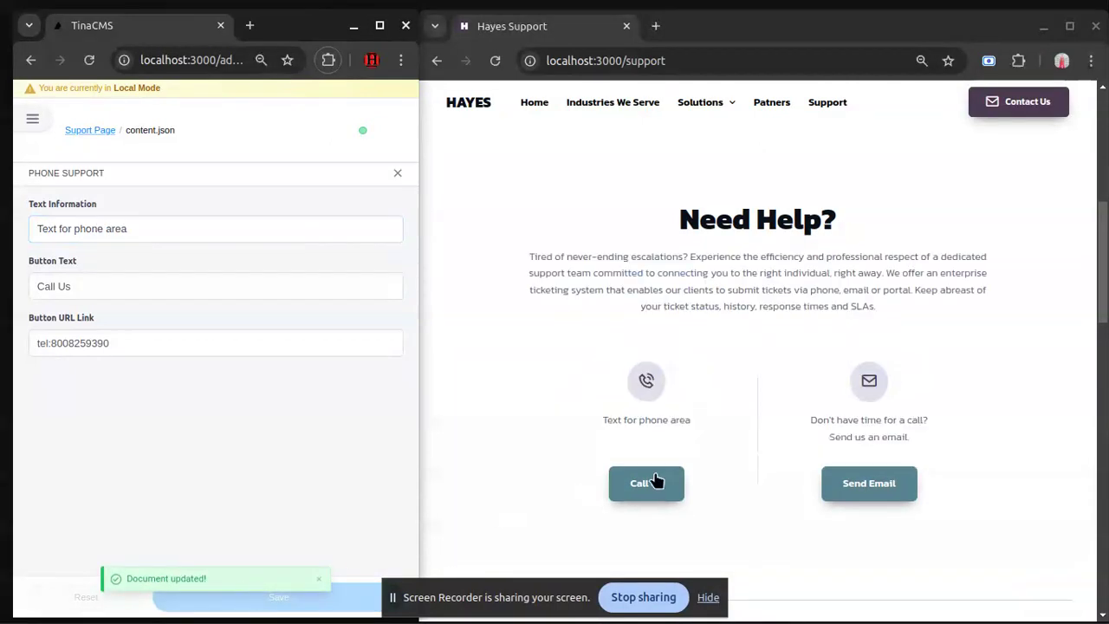
Check the phone text on the site, restore Phone Support's original Text Information from the copied sentence, and save.
drag(587, 417, 750, 413)
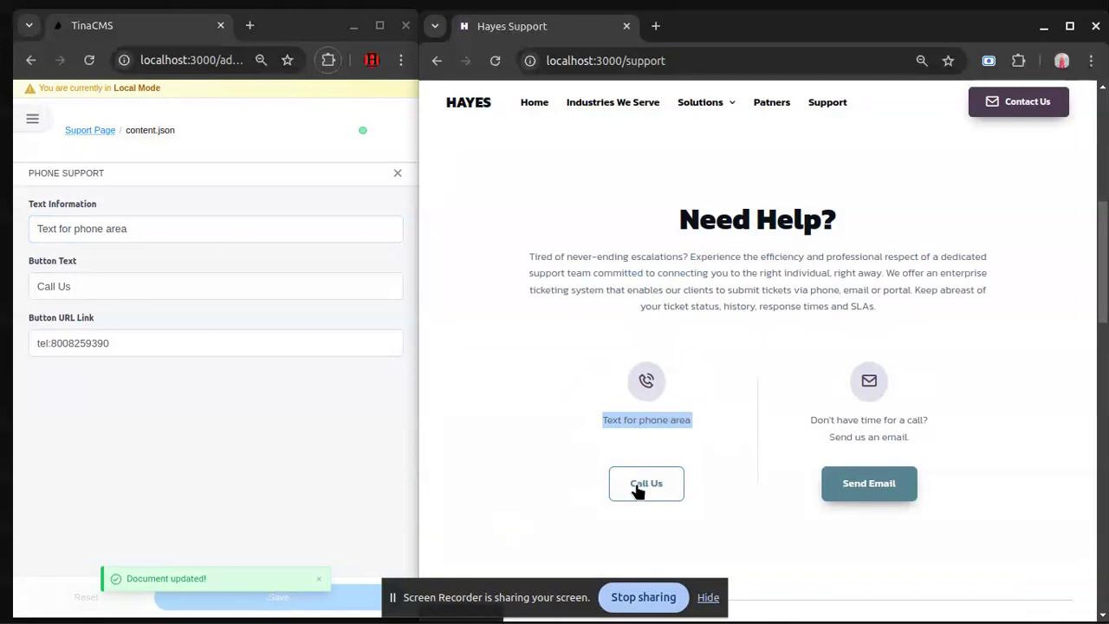
triple_click(216, 232)
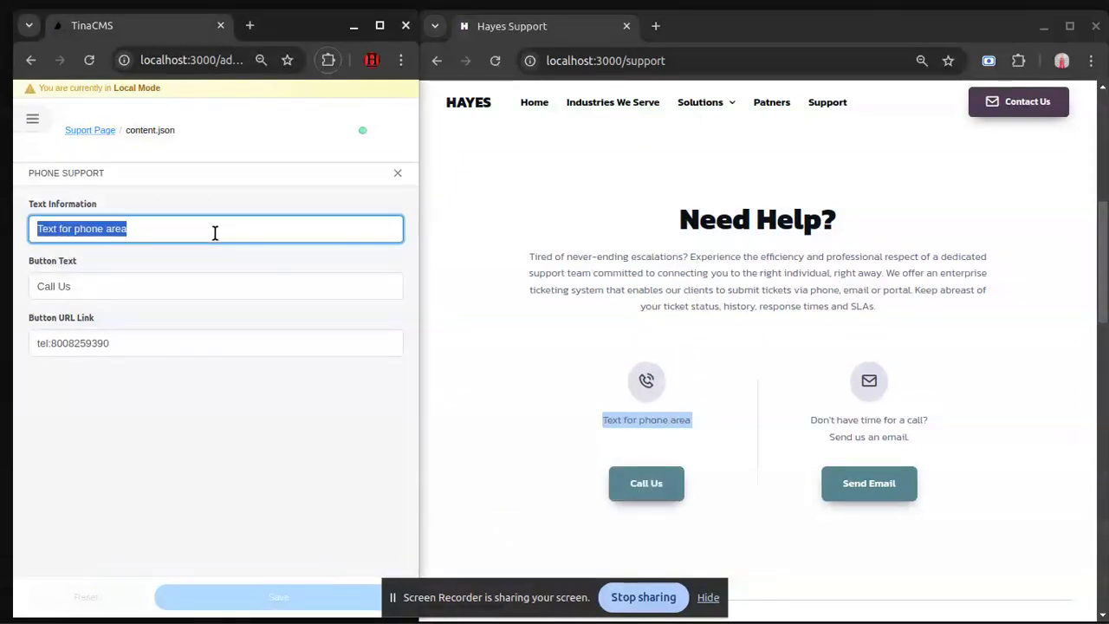
key(ctrl+v)
click(223, 598)
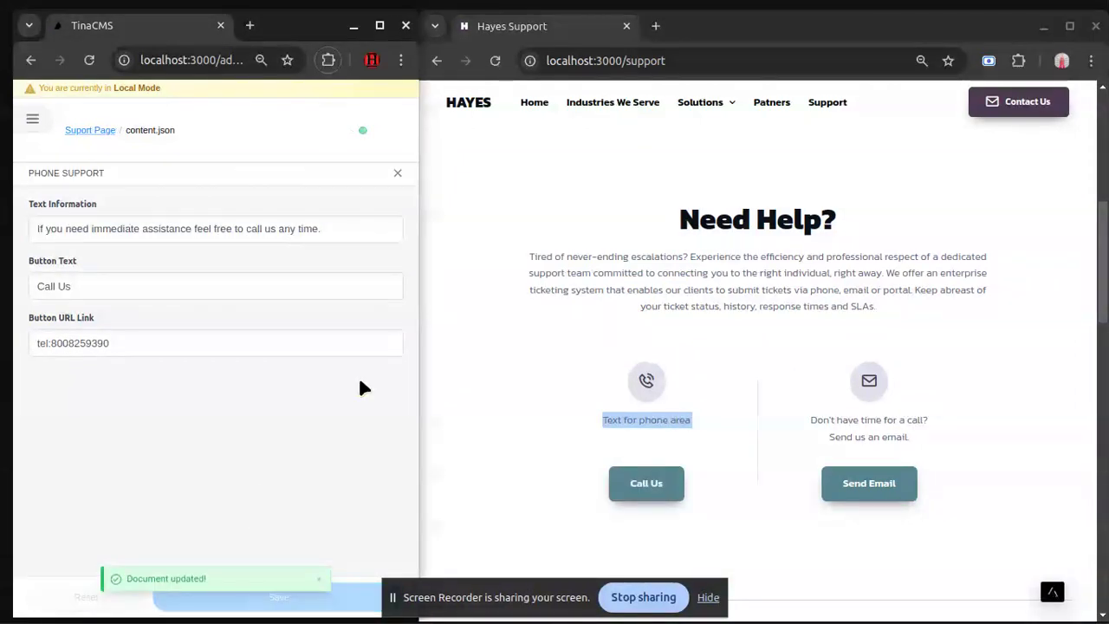
click(396, 174)
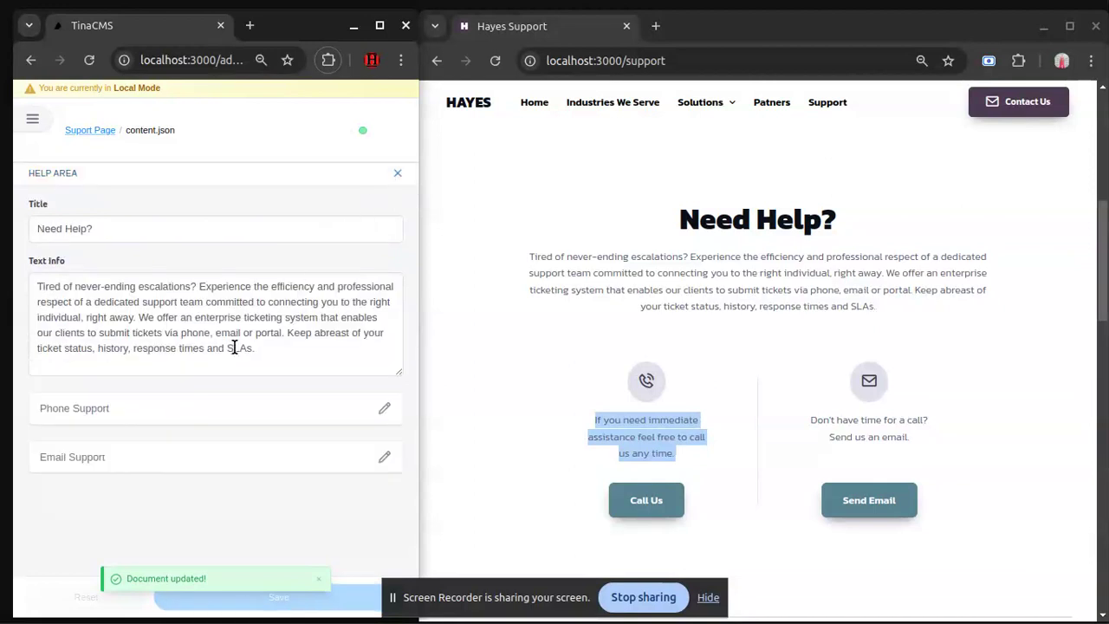
Open Email Support and compare its Text Information with the email text on the site, returning to the main page form.
click(231, 455)
drag(269, 228, 4, 228)
drag(803, 420, 806, 420)
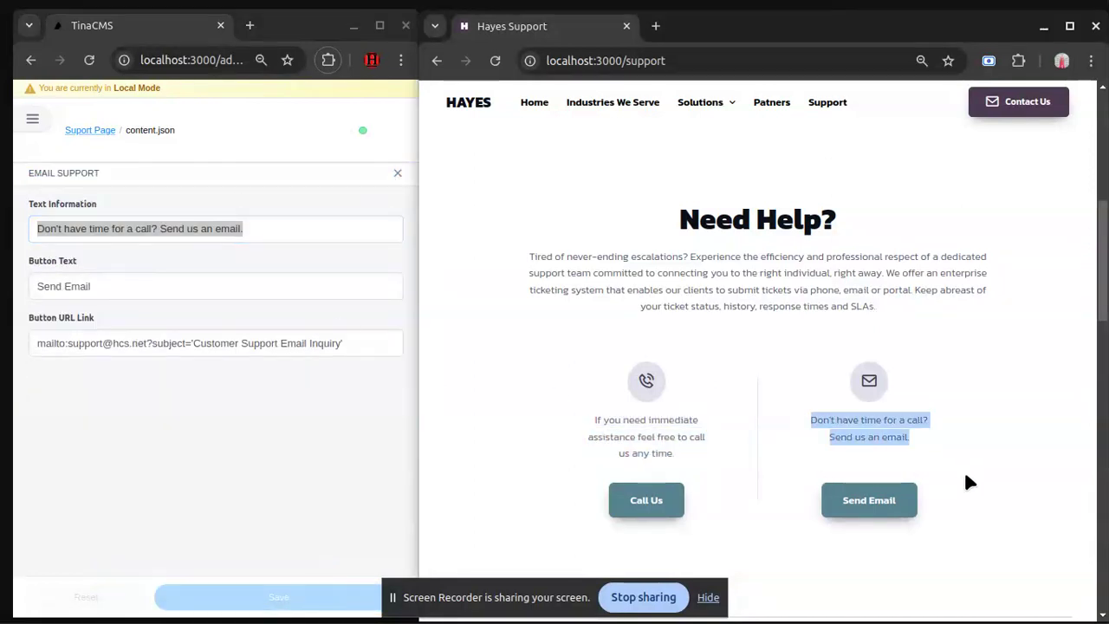
click(893, 448)
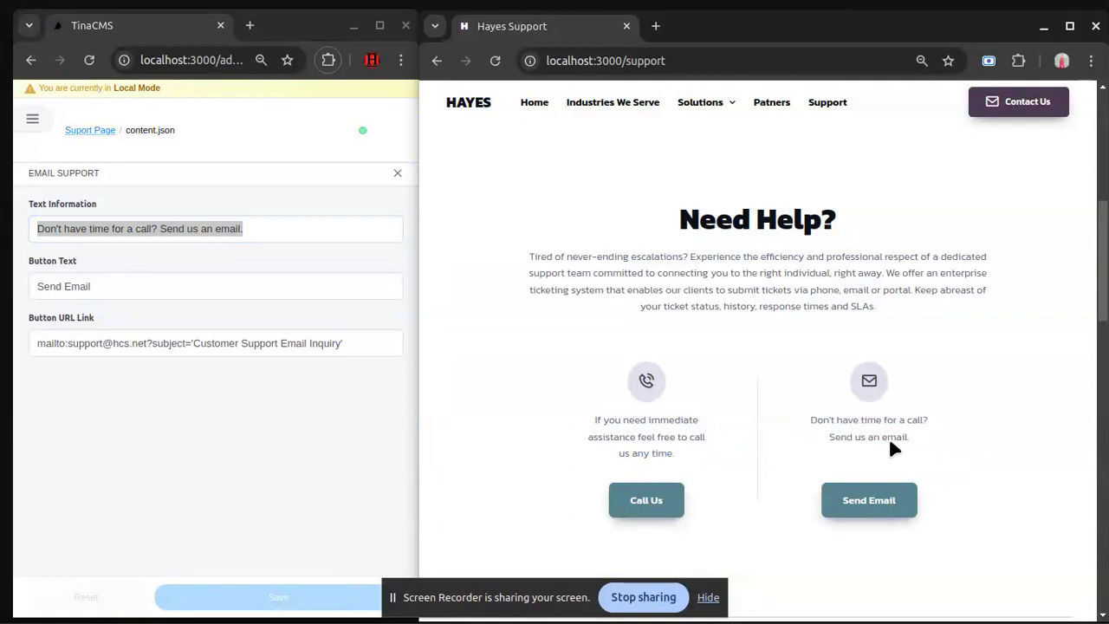
click(390, 182)
click(390, 182)
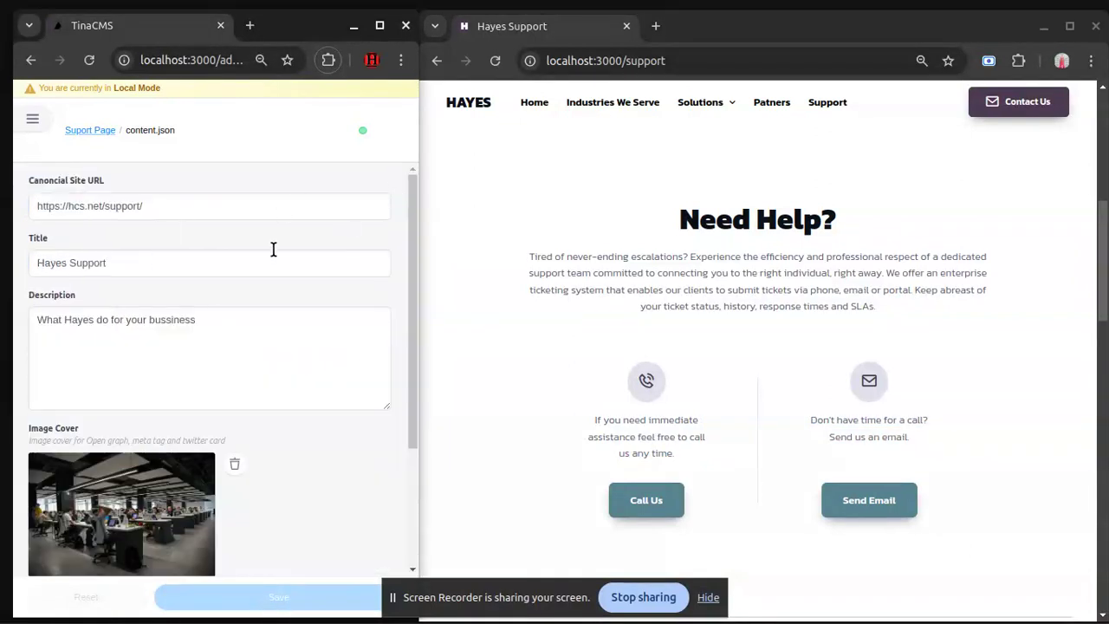
Open the Contact Page collection for editing and bring up the Contact Us page on the site.
click(21, 119)
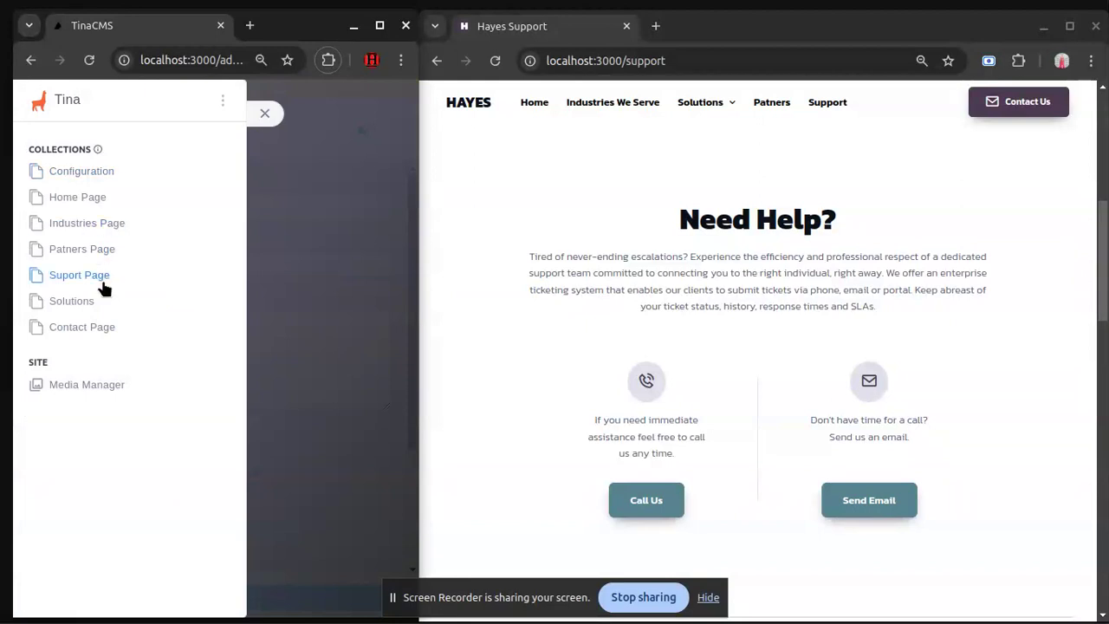
click(88, 330)
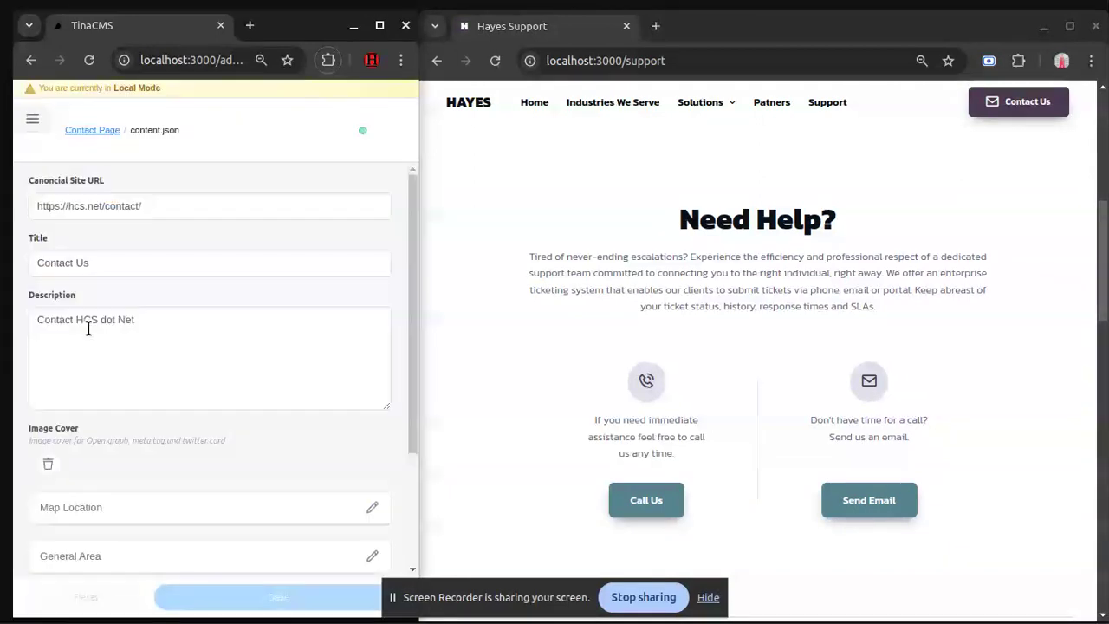
click(983, 105)
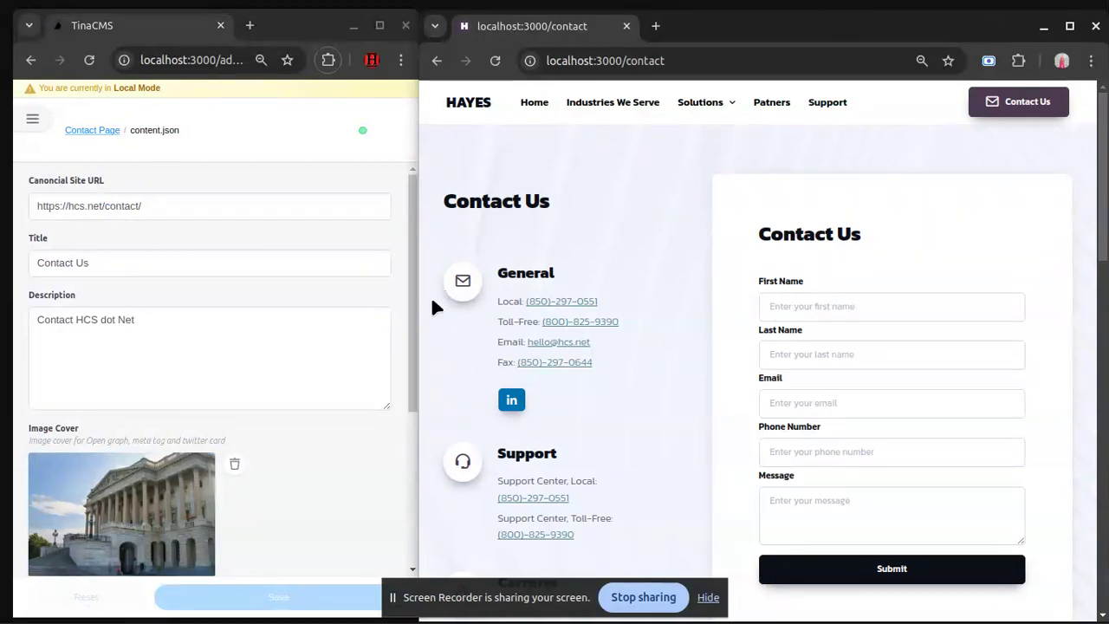
Open the General Area and compare its Title and the first List Information item, "Local:", with the site's General section.
scroll(116, 304, down, 3)
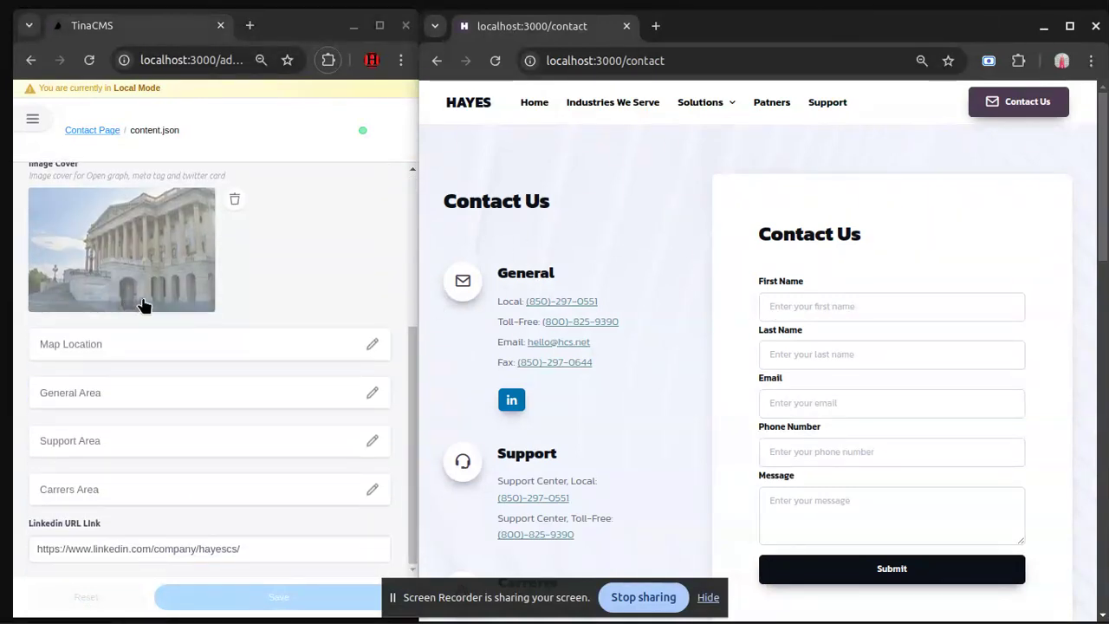
click(133, 397)
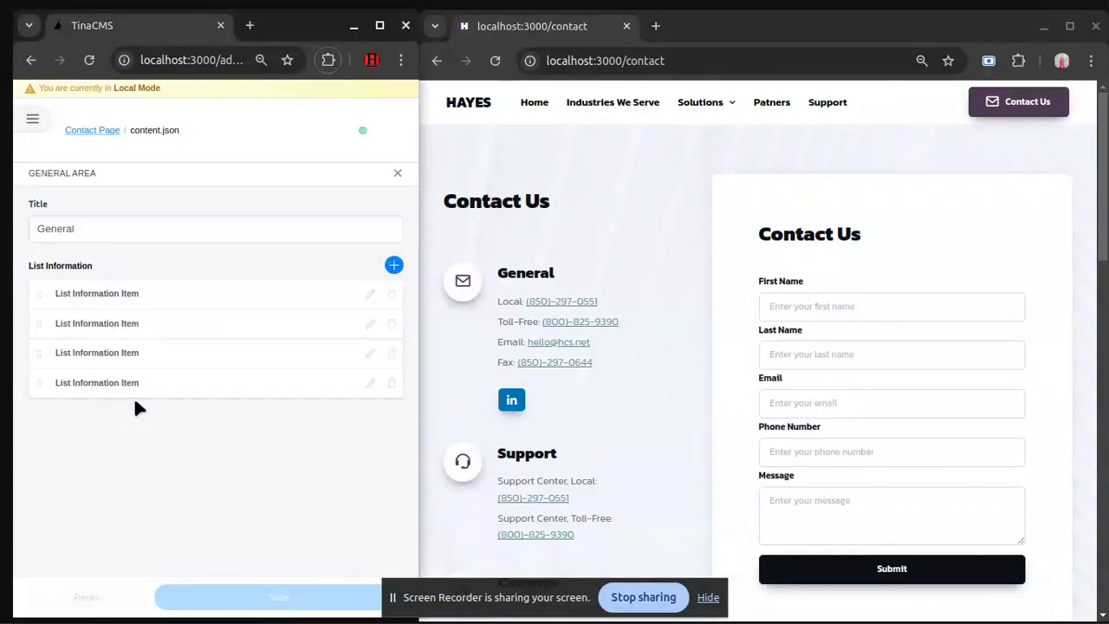
drag(189, 231, 26, 234)
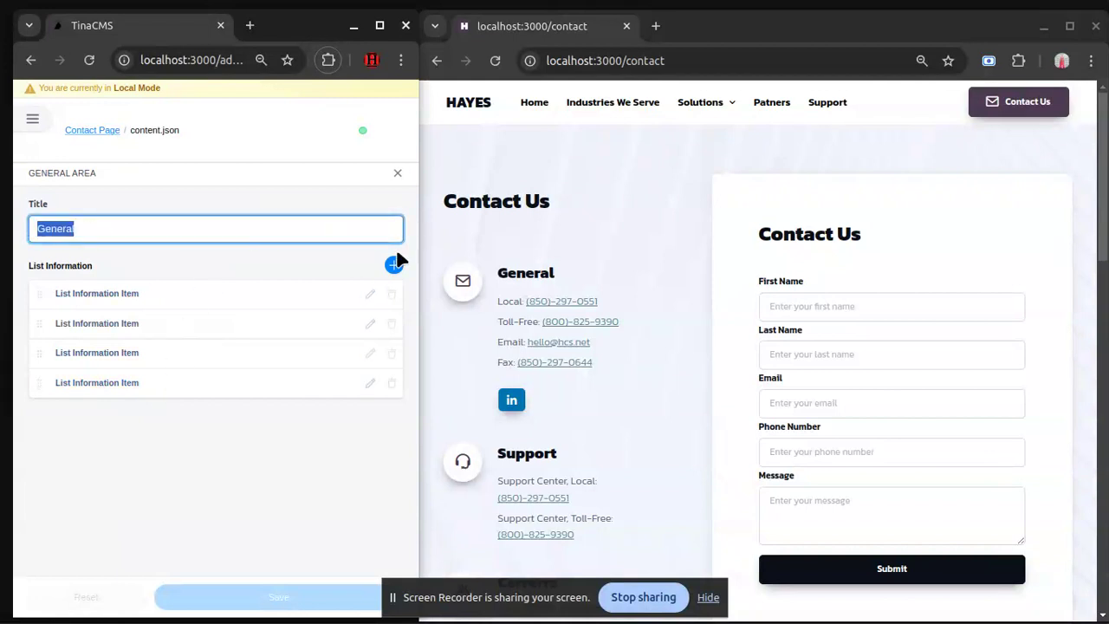
drag(572, 279, 490, 268)
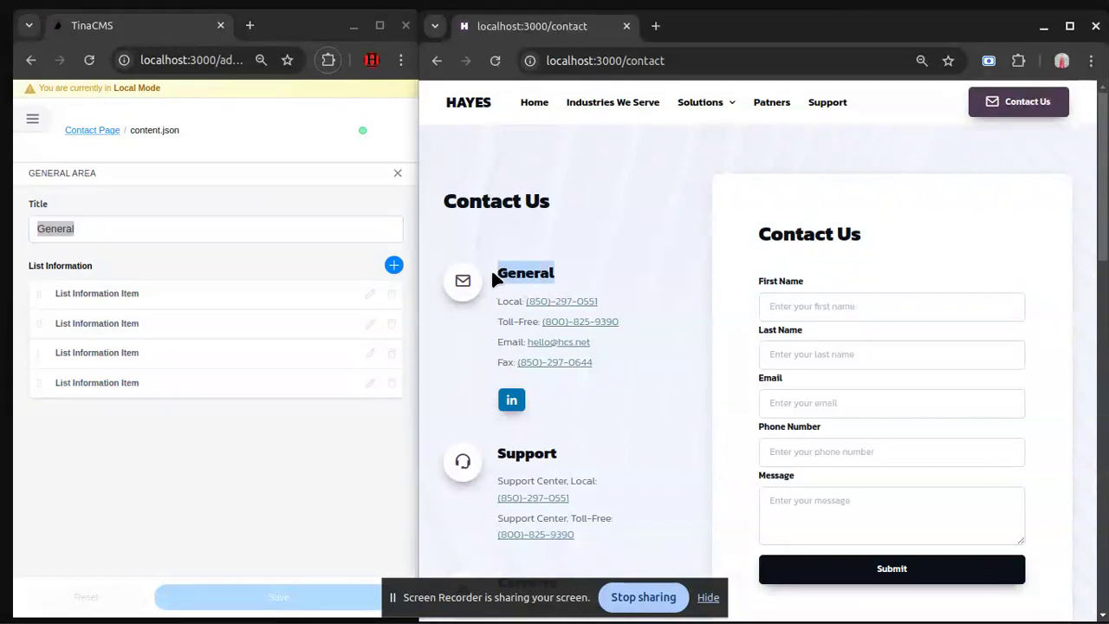
click(118, 293)
click(94, 227)
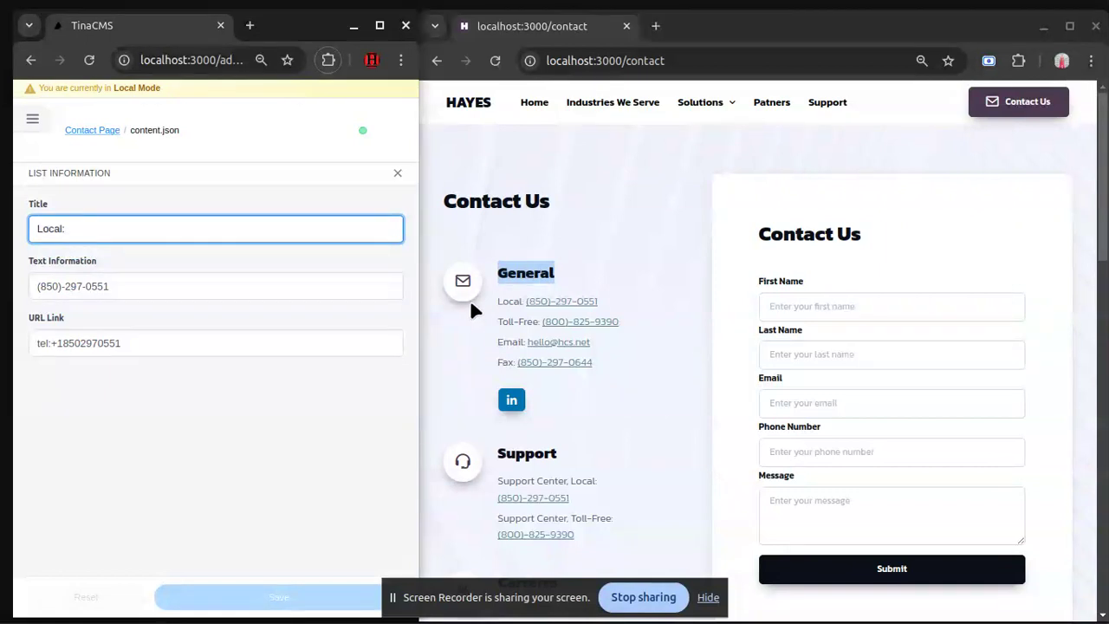
drag(527, 302, 496, 301)
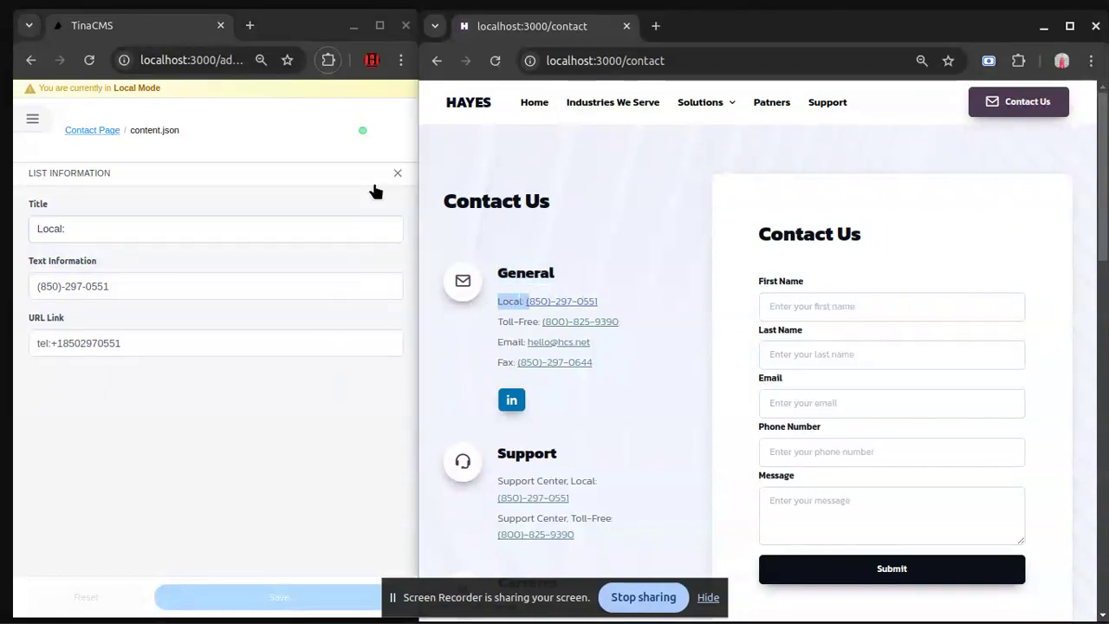
click(397, 174)
Open the second General Area list item and compare its "Toll-Free:" title with the matching line on the site.
click(243, 334)
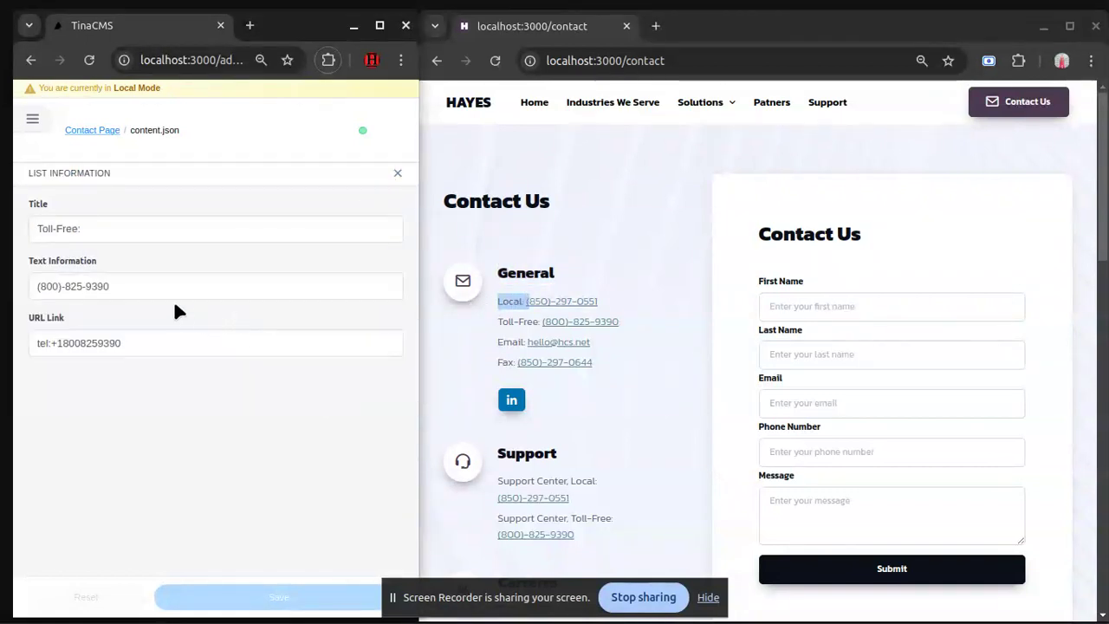
click(109, 232)
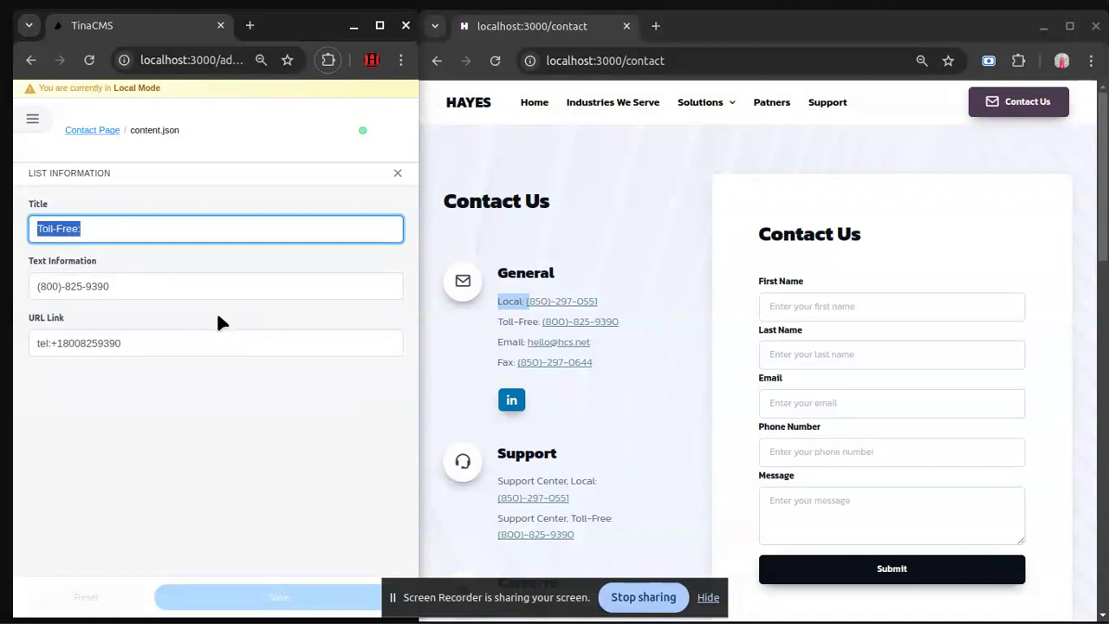
drag(463, 319, 619, 322)
click(478, 320)
click(398, 173)
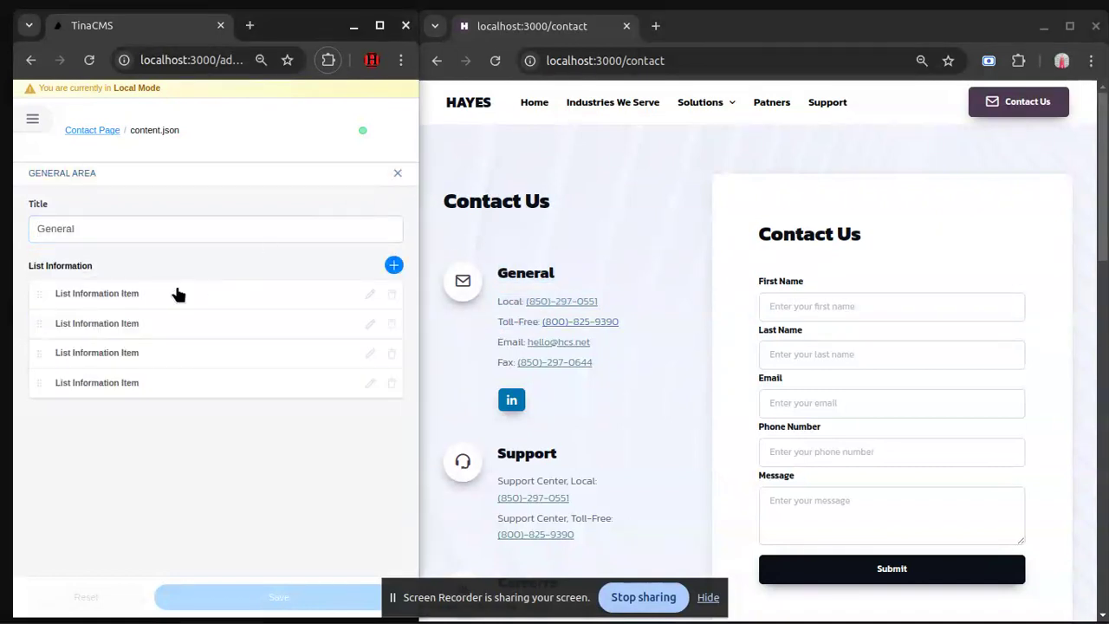
Open the third General Area list item, compare its "Email:" title with the site, and return to the Contact Page form.
click(115, 354)
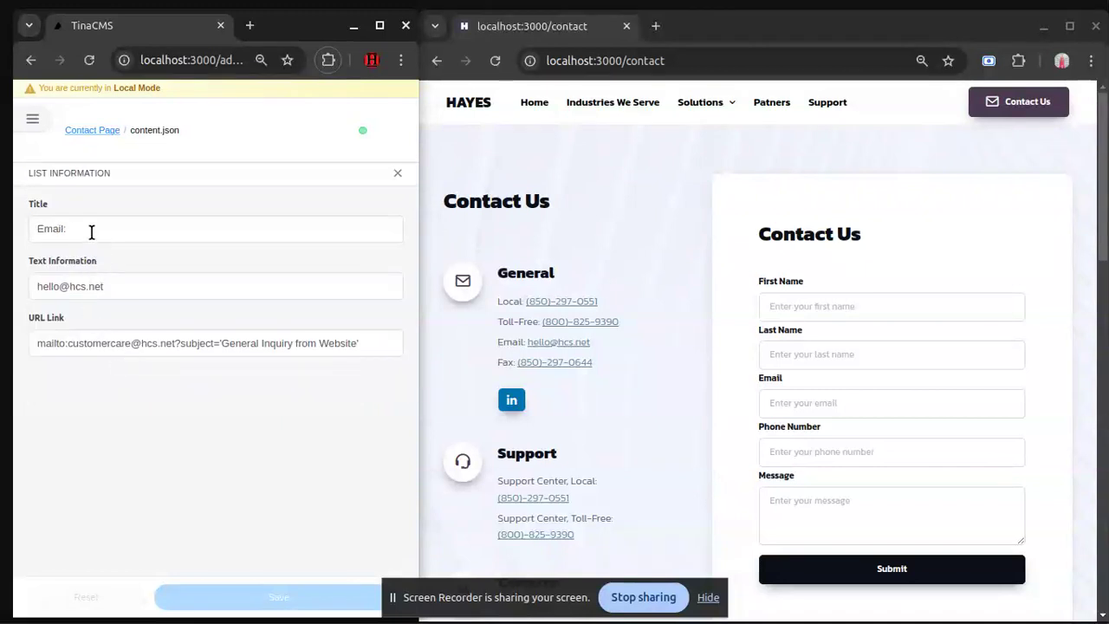
drag(91, 233, 31, 229)
drag(485, 342, 522, 343)
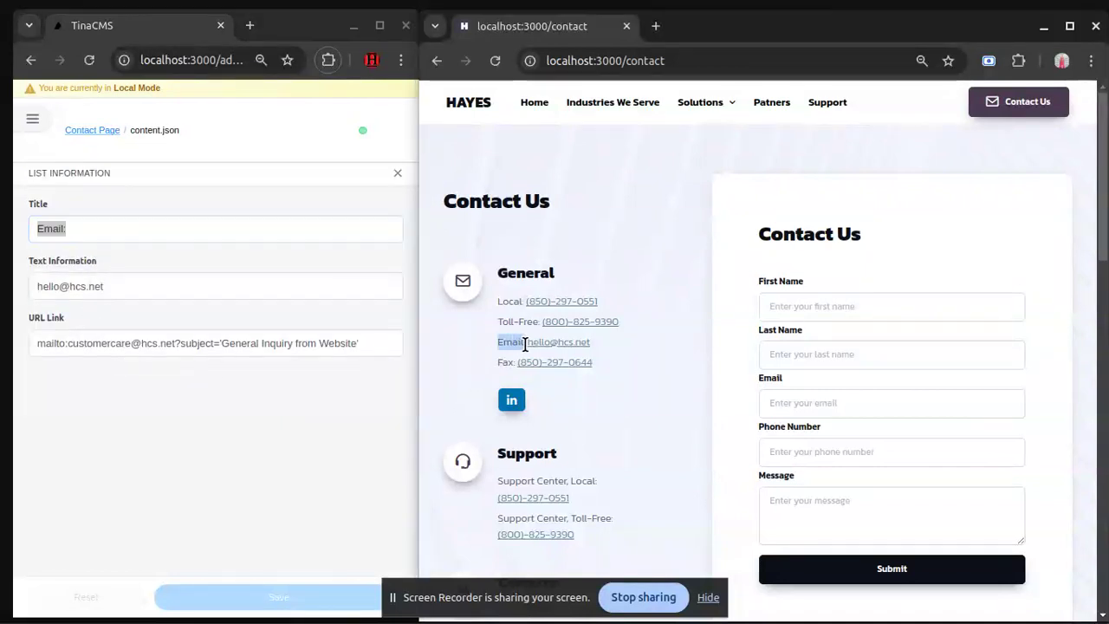
click(398, 173)
click(398, 173)
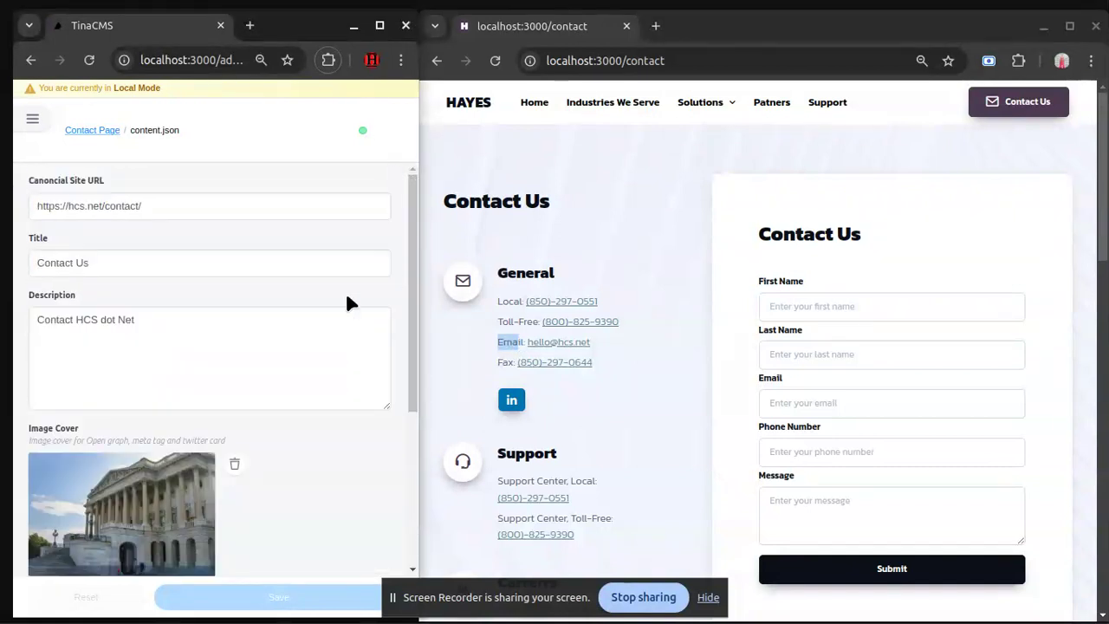
Open the Support Area and compare its Title and first list item, "Support Center, Local:", with the site's Support section.
scroll(261, 327, down, 5)
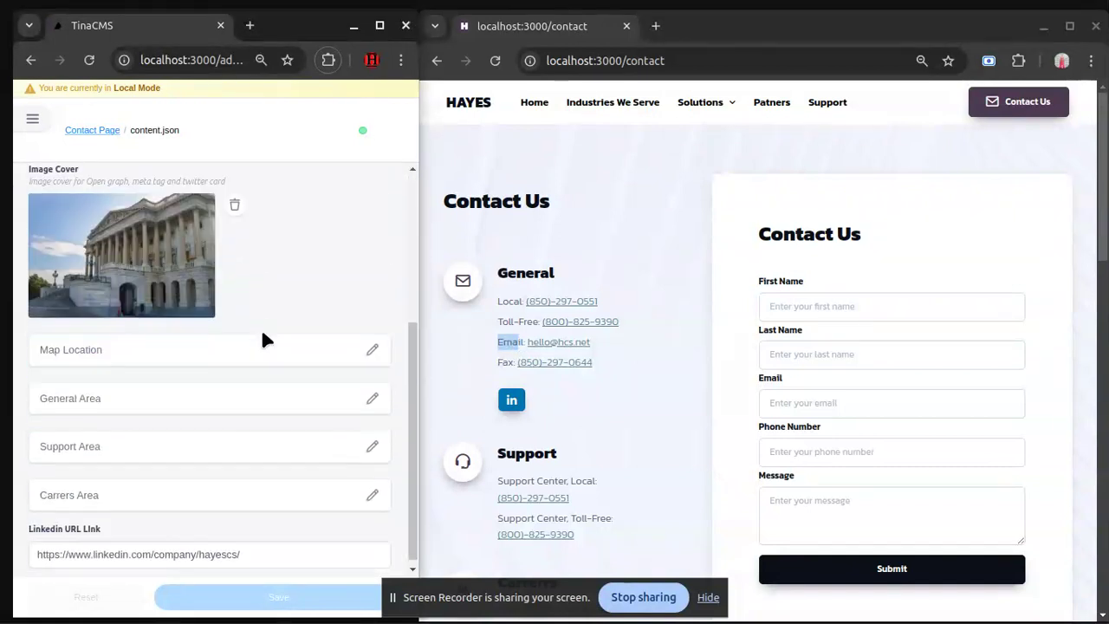
click(221, 451)
drag(496, 454, 586, 454)
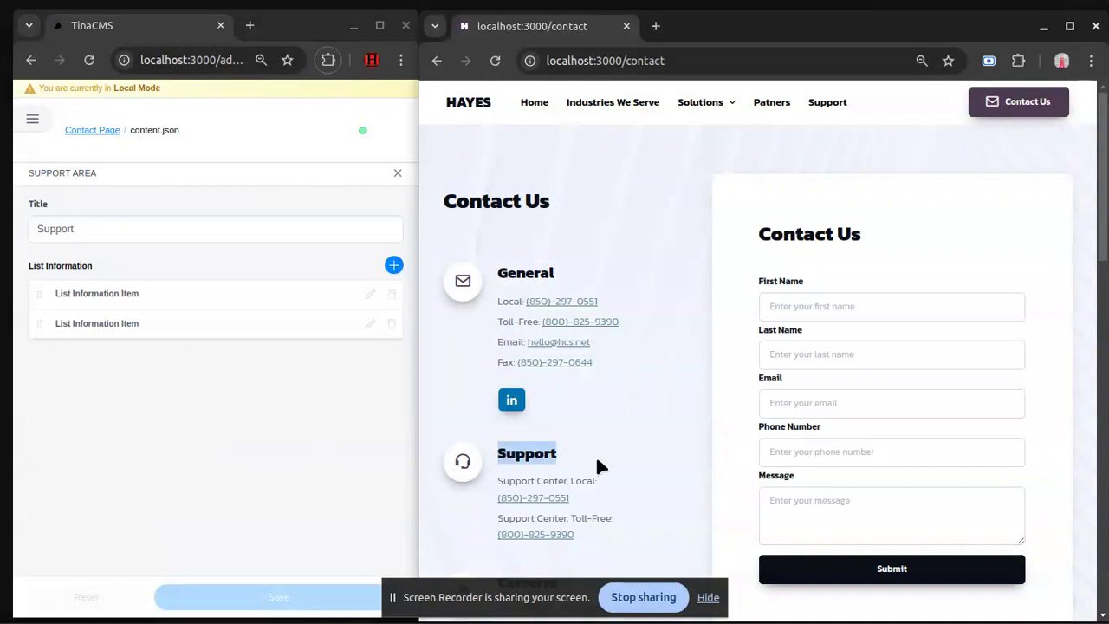
click(144, 241)
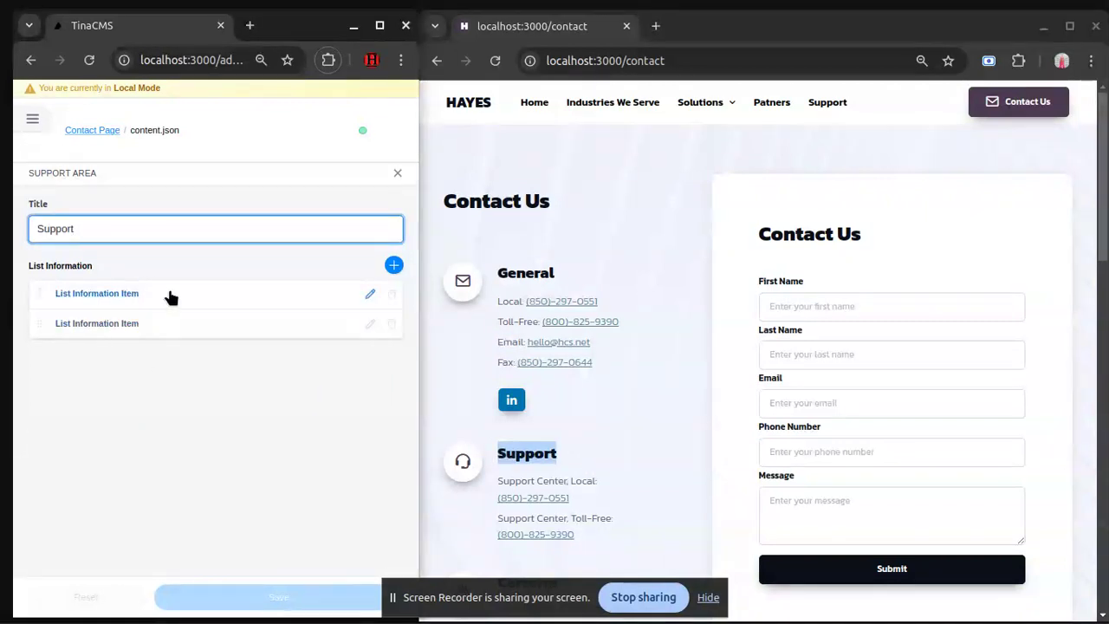
click(168, 295)
drag(143, 229, 10, 234)
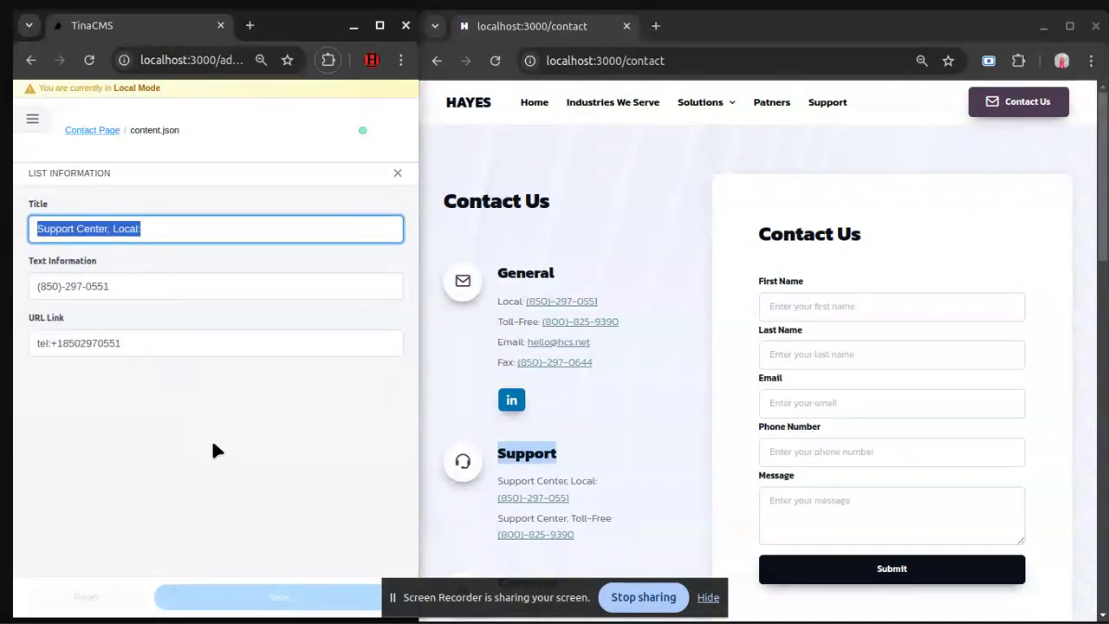
drag(585, 485, 426, 483)
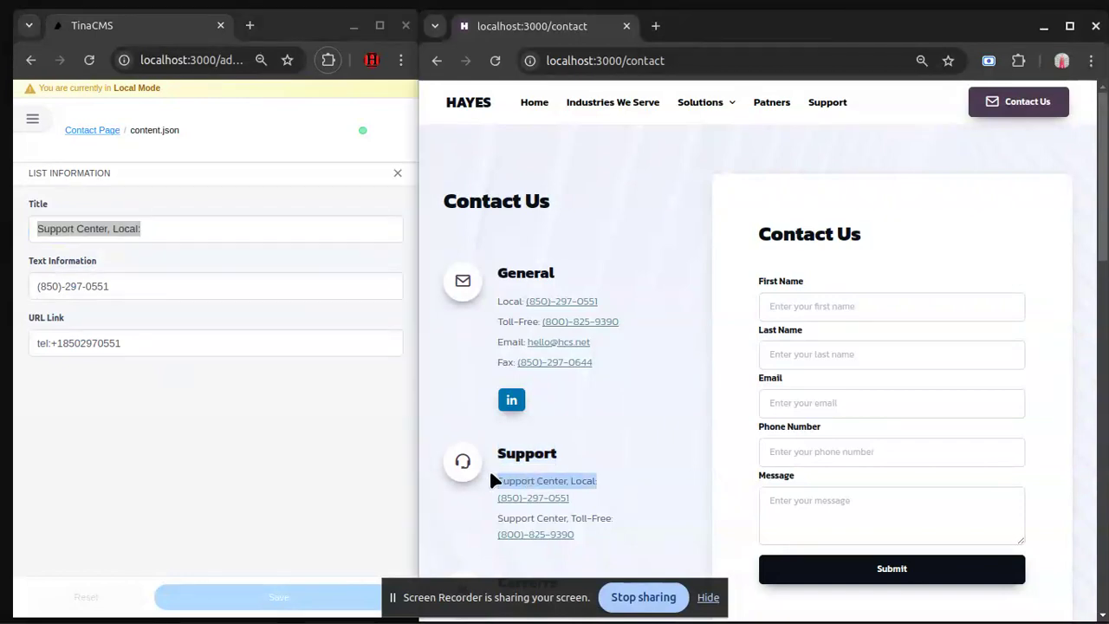
drag(129, 292, 33, 292)
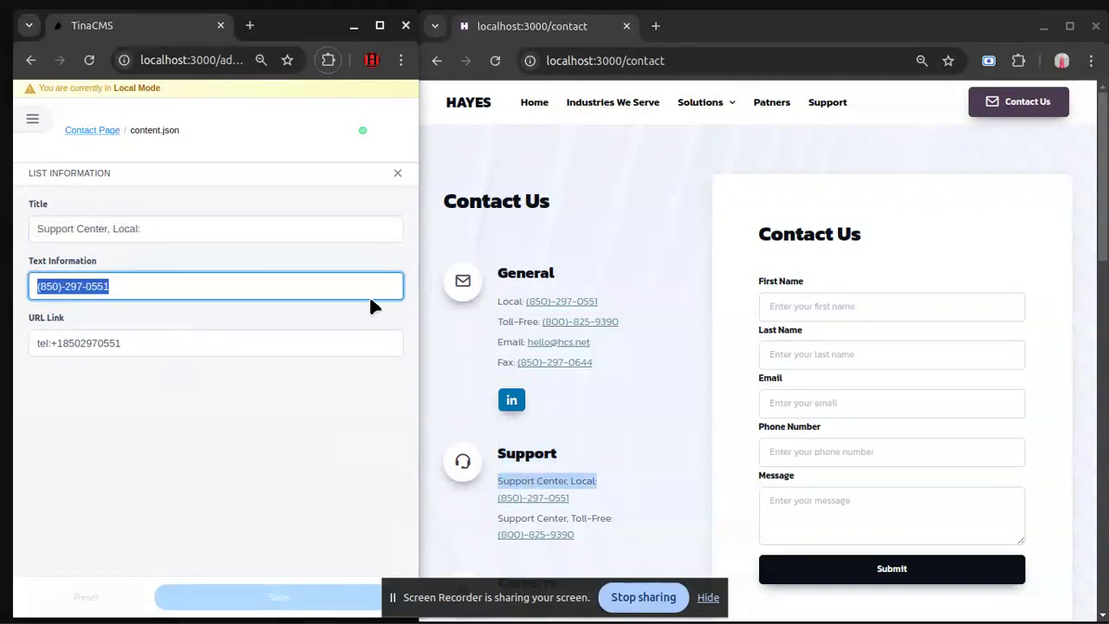
click(397, 172)
Open the Carrers Area and compare its Title and Text with the Carrerrs section on the site.
scroll(635, 390, down, 3)
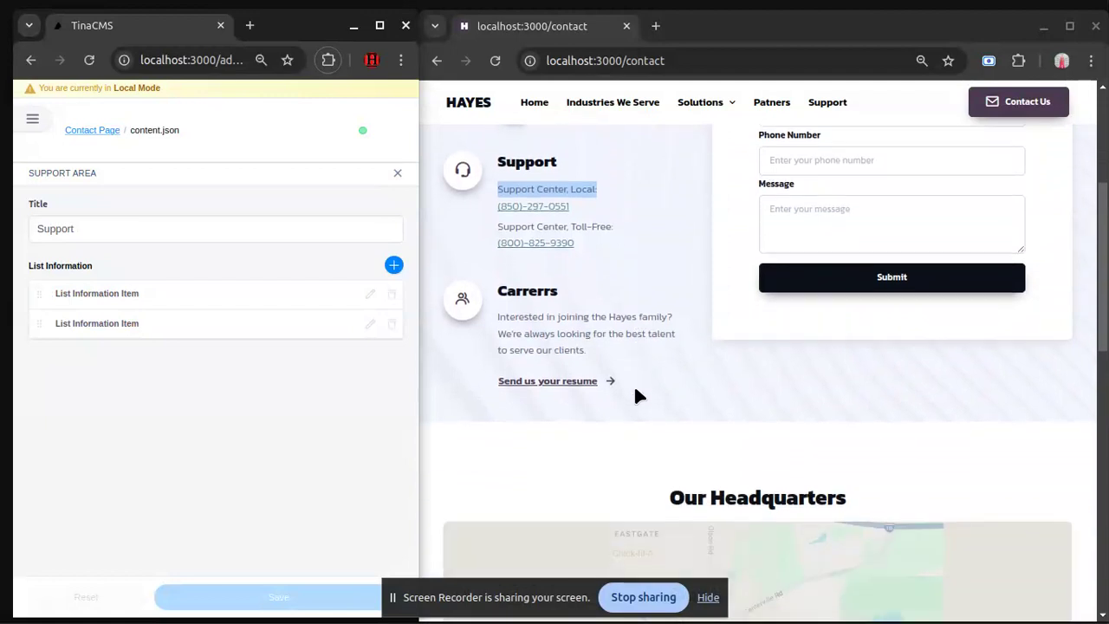
click(398, 172)
scroll(282, 347, down, 3)
click(136, 493)
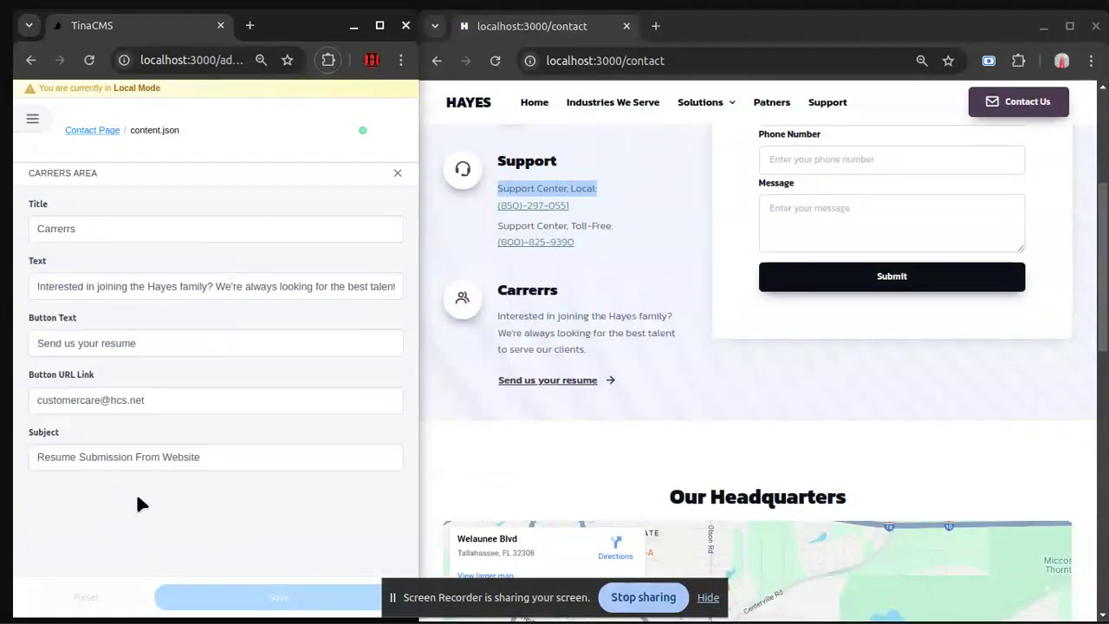
click(112, 229)
click(148, 285)
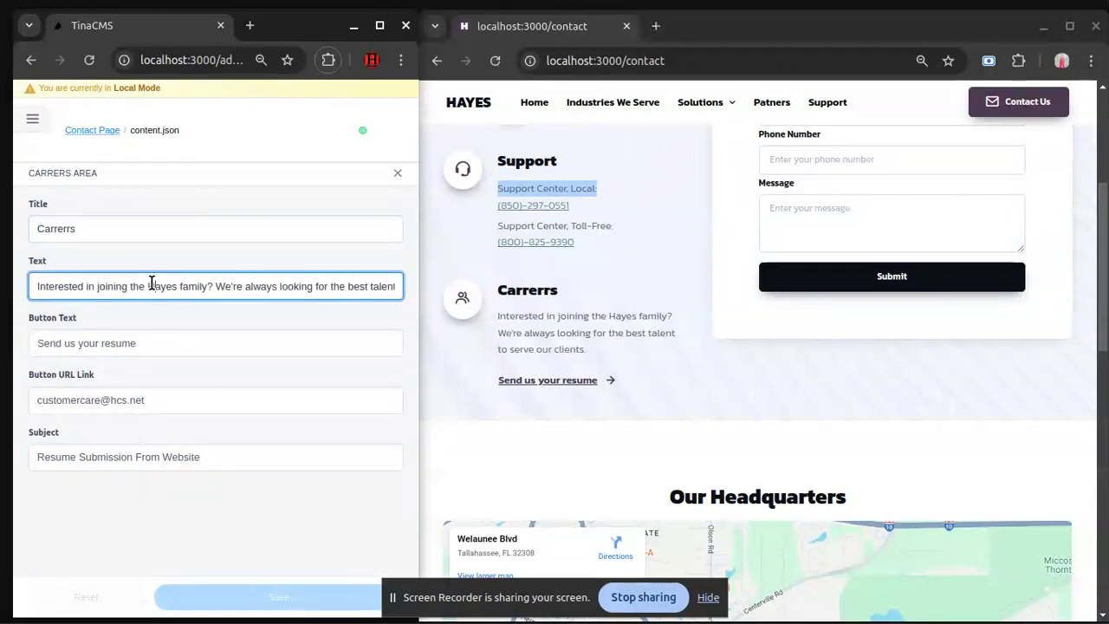
key(ctrl+a)
drag(637, 355, 499, 316)
Copy the Carrers Area's Text, replace it with "Text goes here...", save, and check the new text on the site.
click(247, 287)
key(ctrl+a)
text(Text goes)
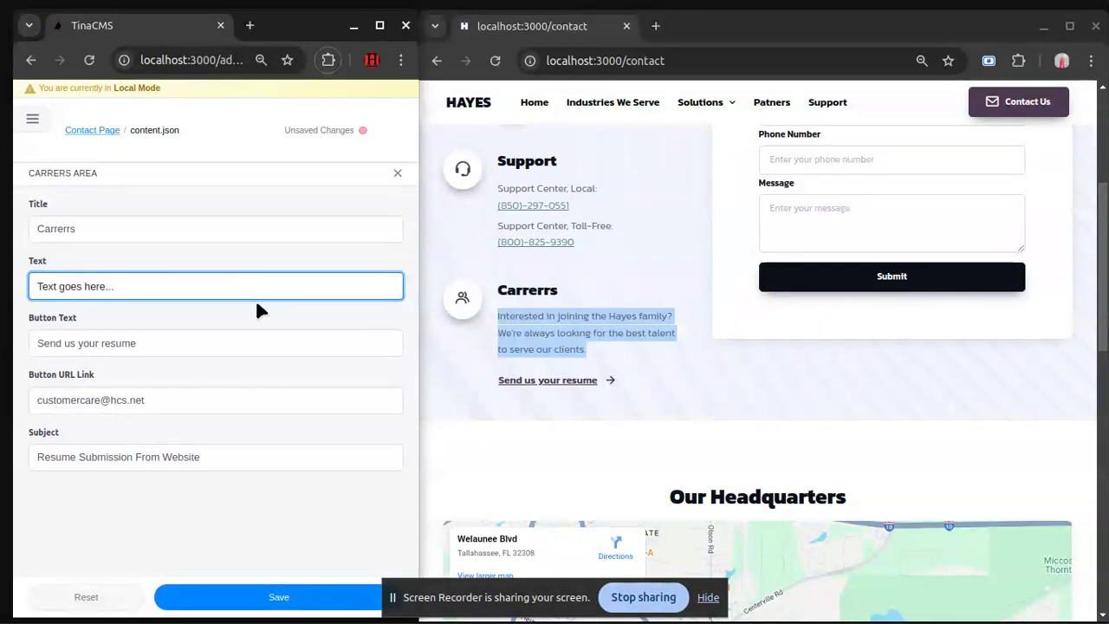
click(235, 597)
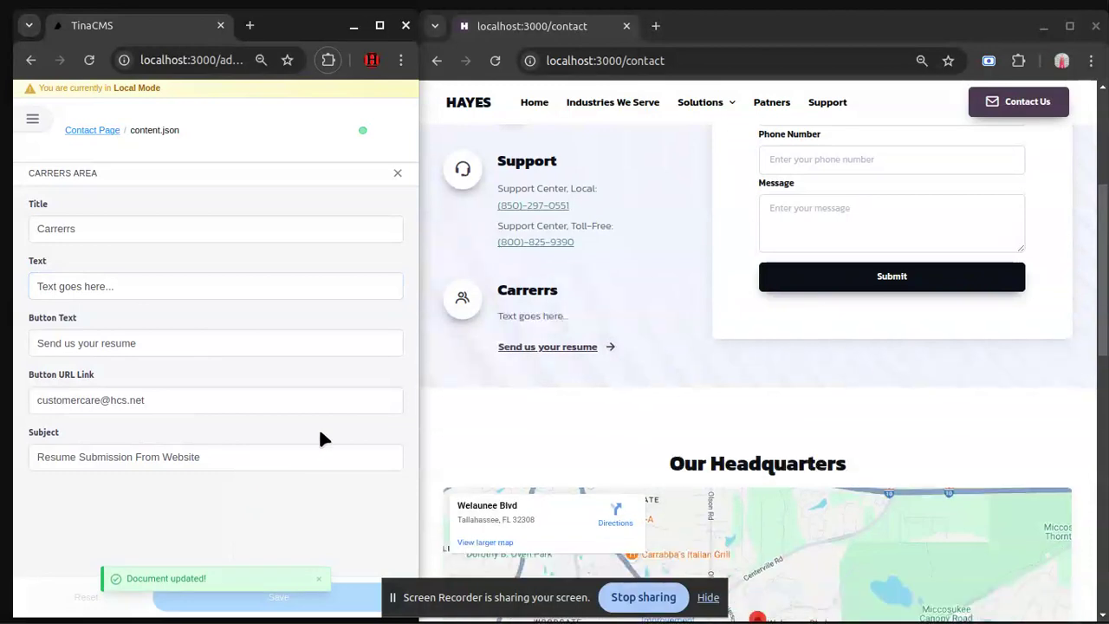
drag(570, 317, 491, 332)
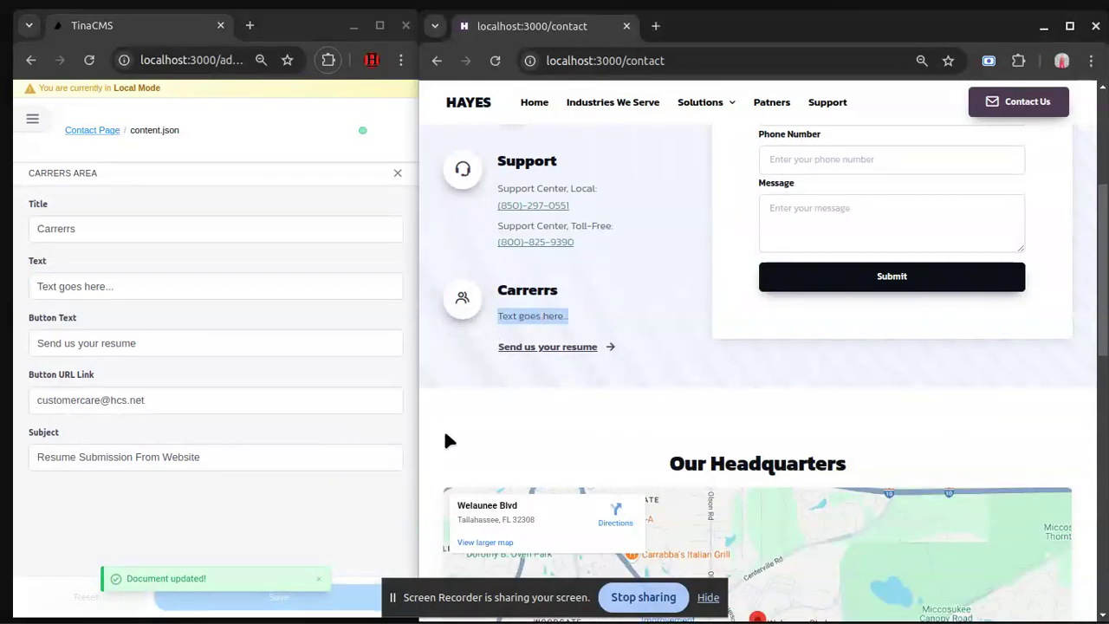
Restore the Carrers Area's copied original Text, "Interested in joining the Hayes family?...", save, and check it in the site's Carrerrs section.
triple_click(132, 286)
key(ctrl+v)
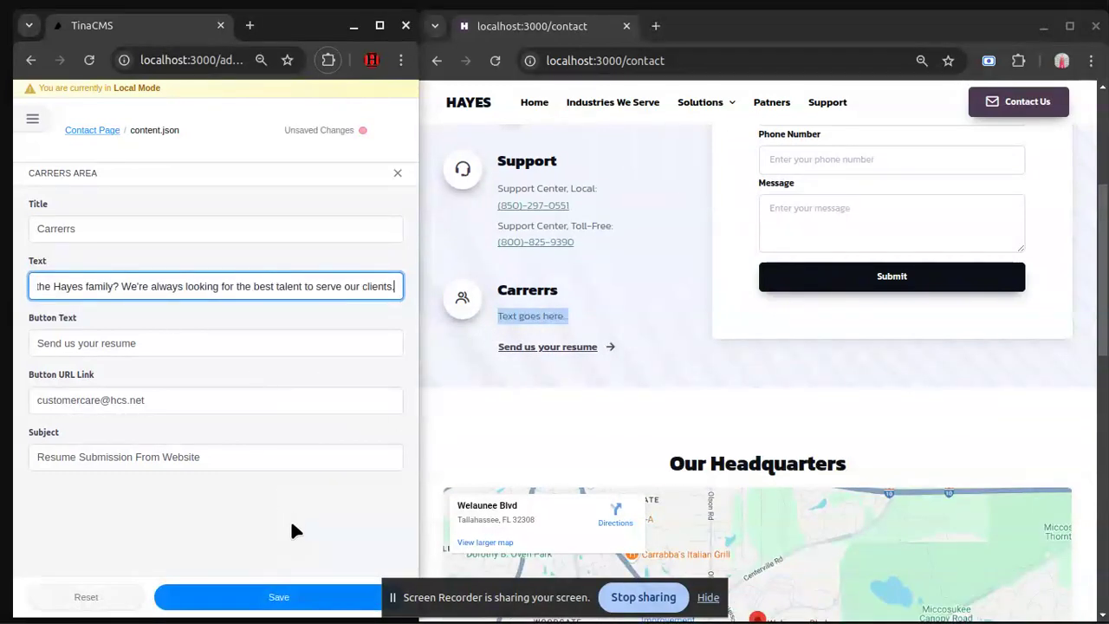
click(270, 596)
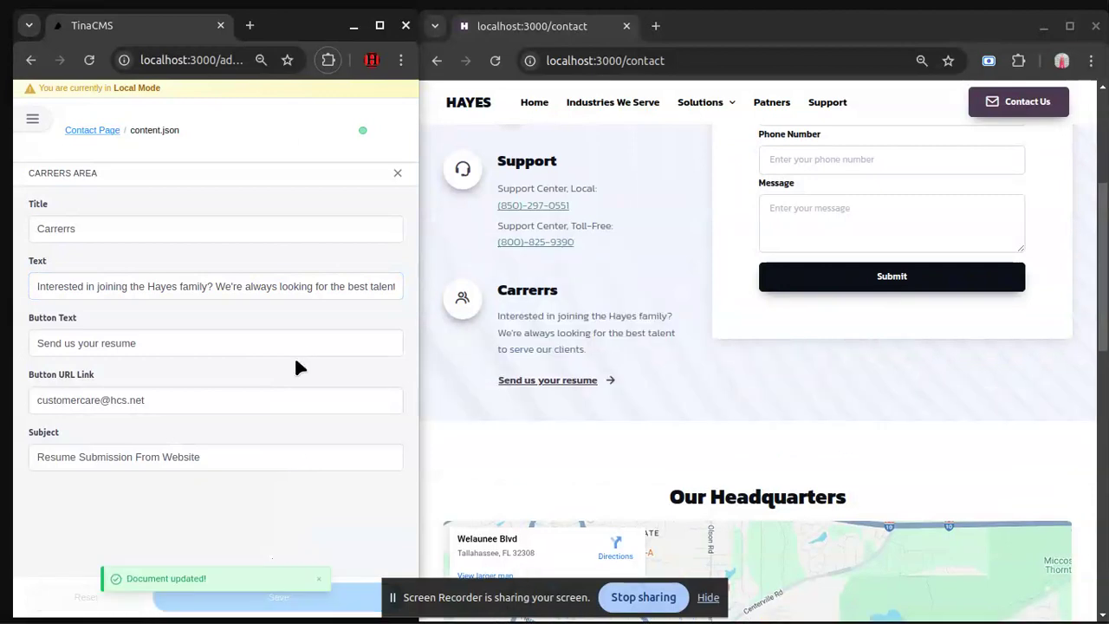
drag(609, 356, 505, 331)
triple_click(555, 333)
click(619, 338)
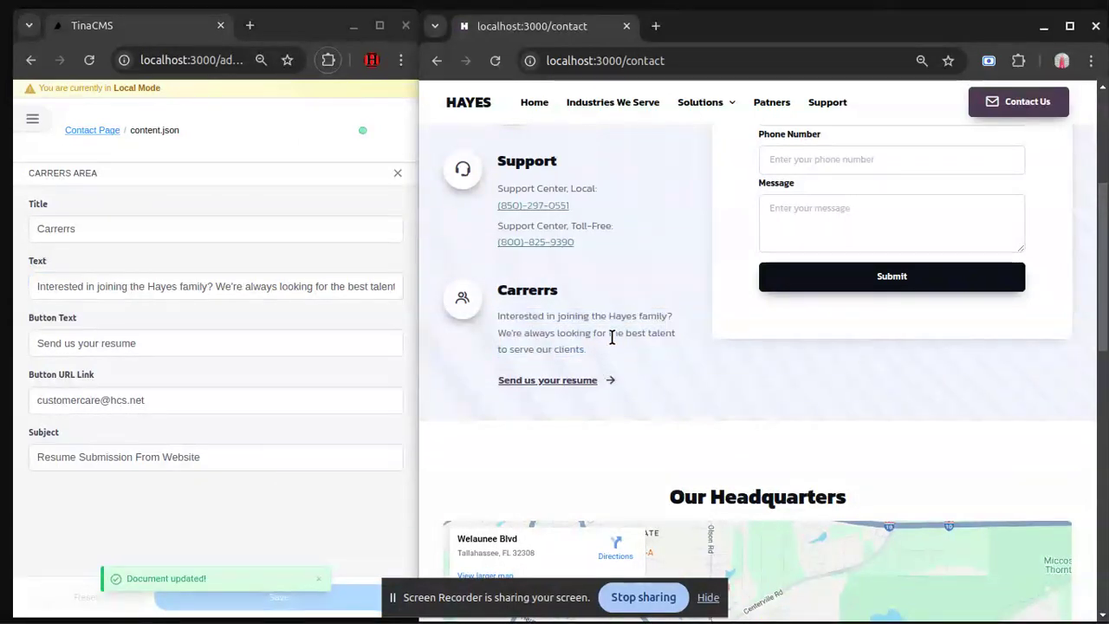
Leave the Contact Page's Carrers Area and open the Configuration collection in a maximized TinaCMS window.
click(398, 172)
scroll(239, 364, down, 3)
scroll(260, 362, up, 3)
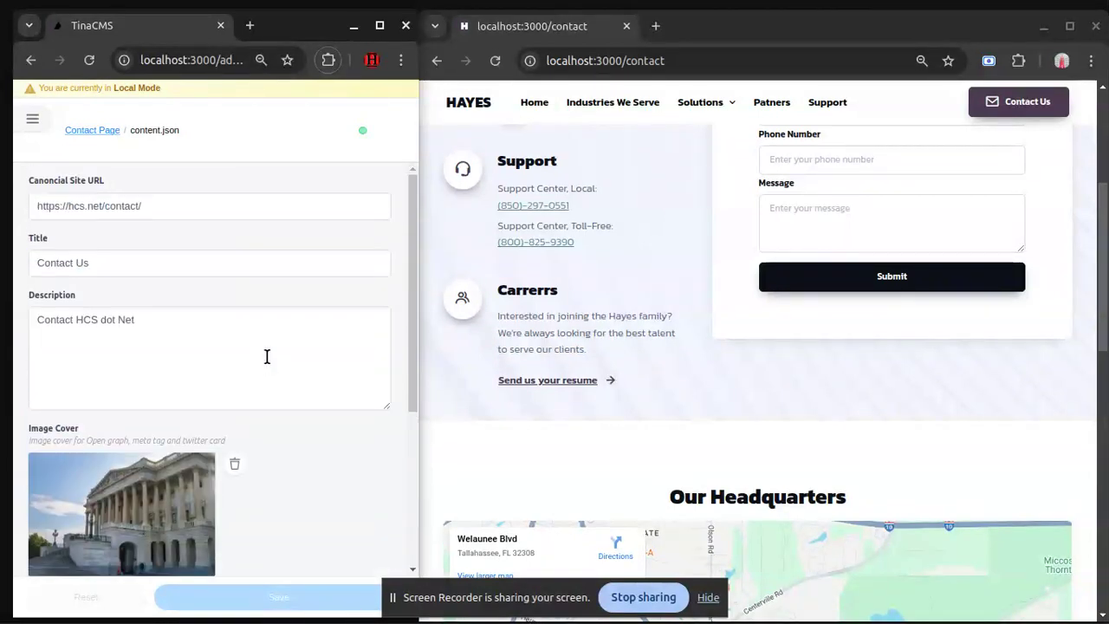
click(35, 122)
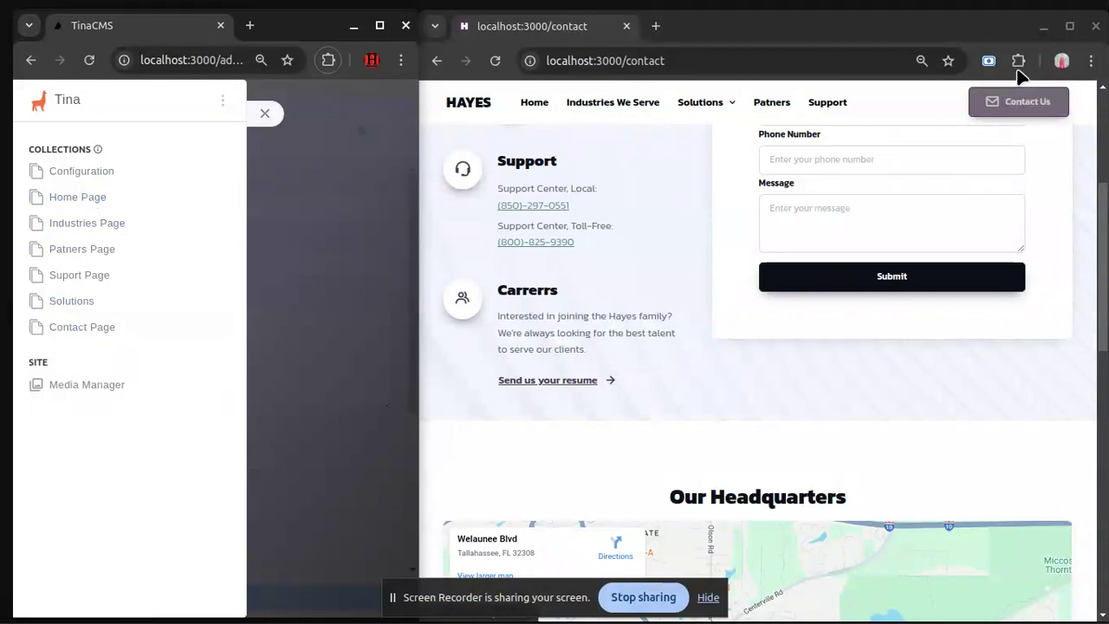
click(382, 31)
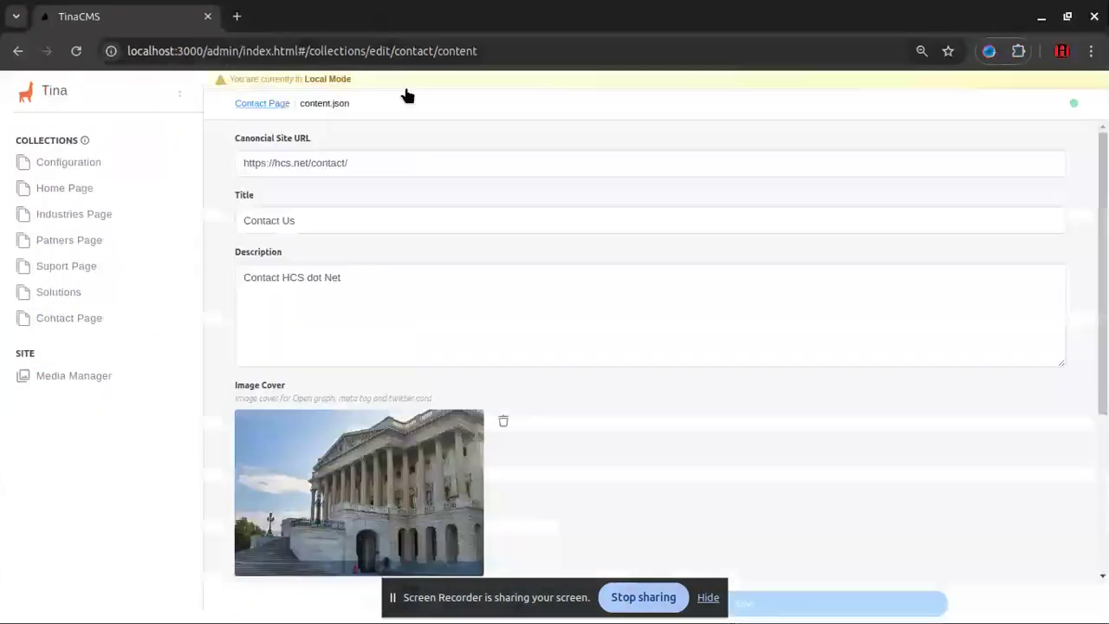
click(52, 164)
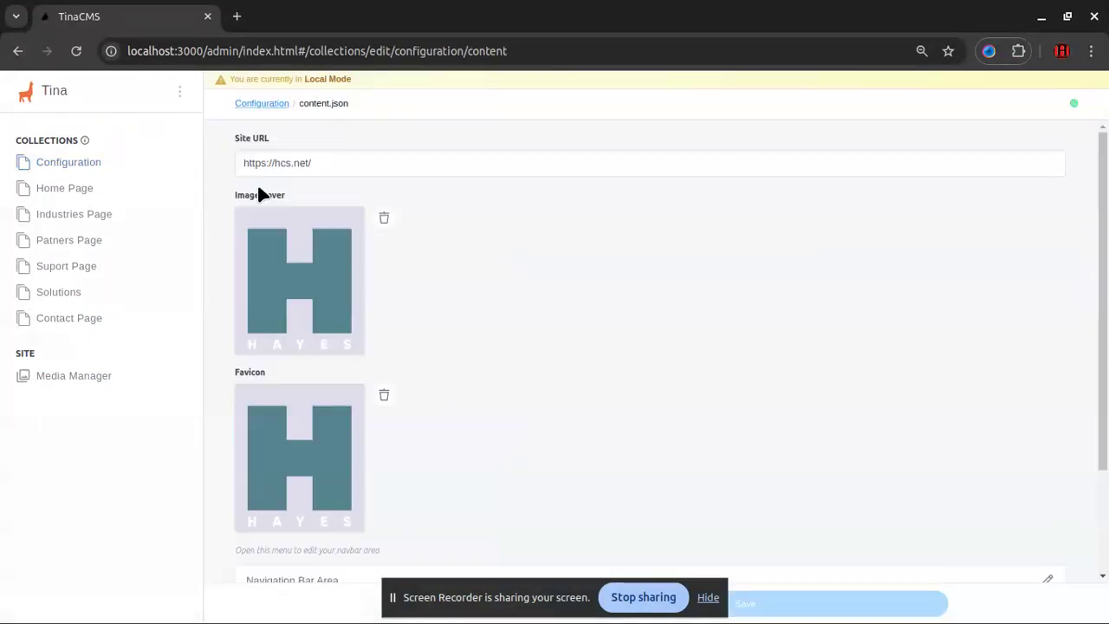
Review the Configuration form, examine the Nav Title in its Navigation Bar Area, and return to the form.
click(339, 174)
scroll(589, 281, down, 2)
click(370, 460)
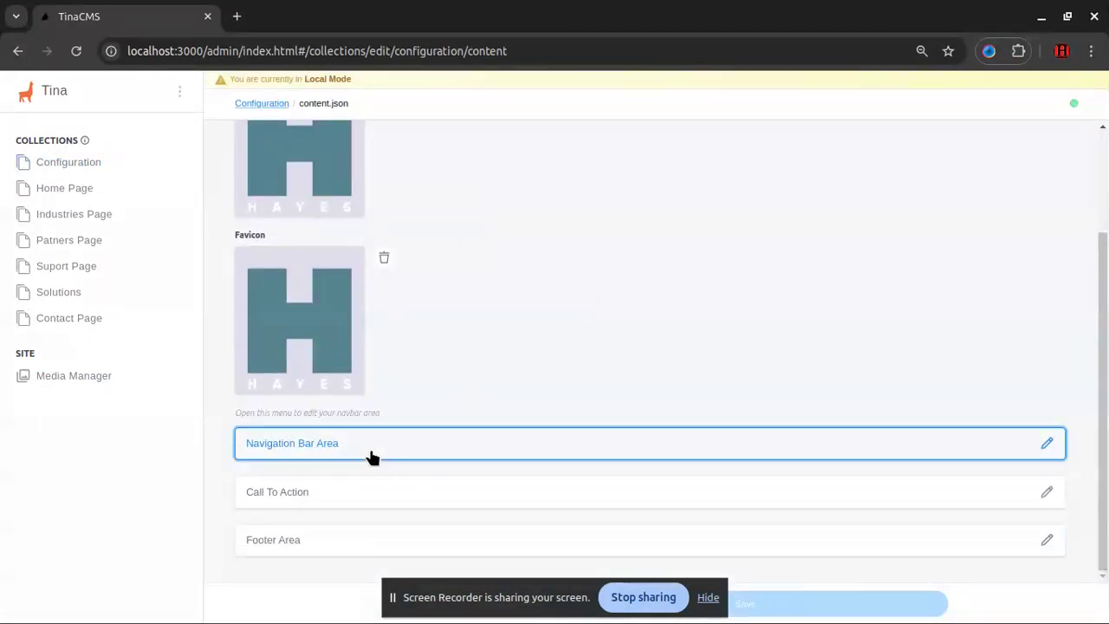
drag(348, 180, 232, 180)
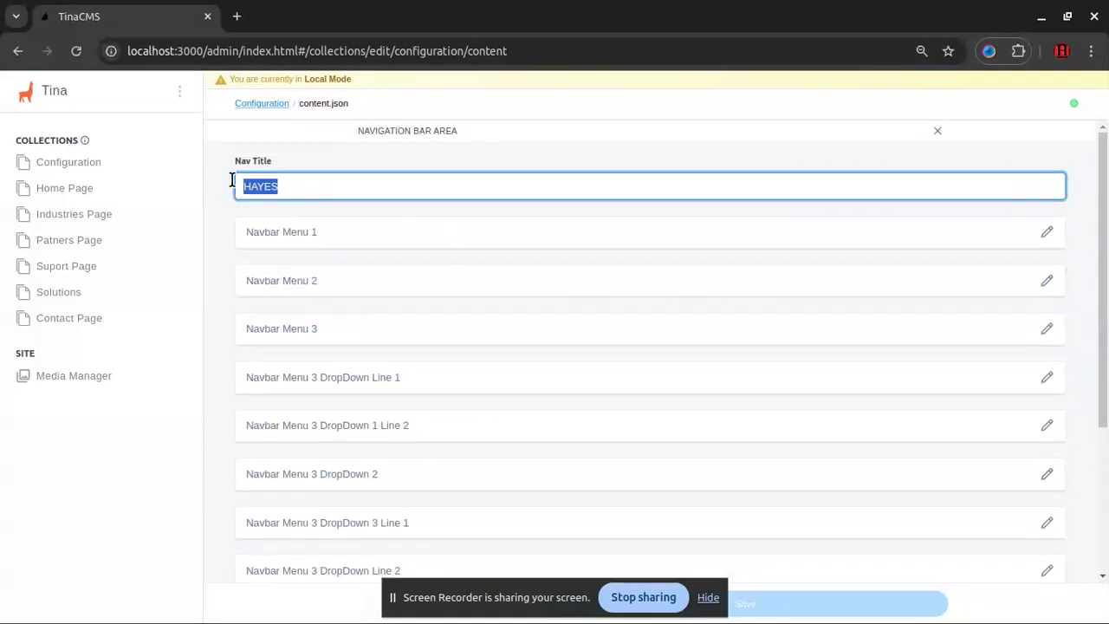
click(936, 131)
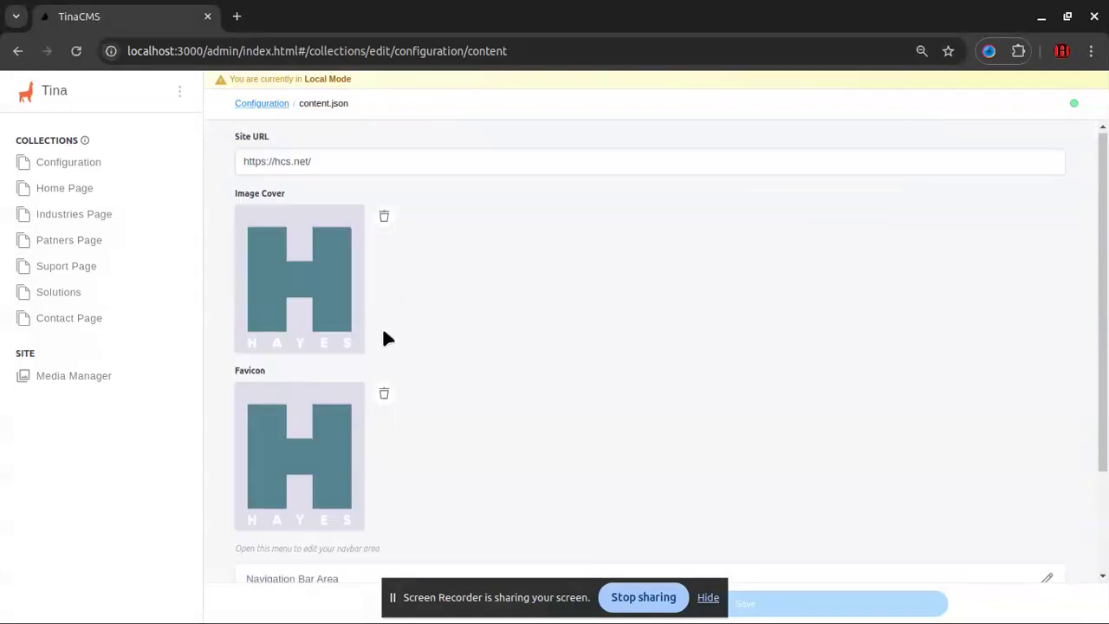
Open the Footer Area, review its Title and Contact Title, and view the first Company Address item before returning.
scroll(408, 342, down, 3)
click(323, 538)
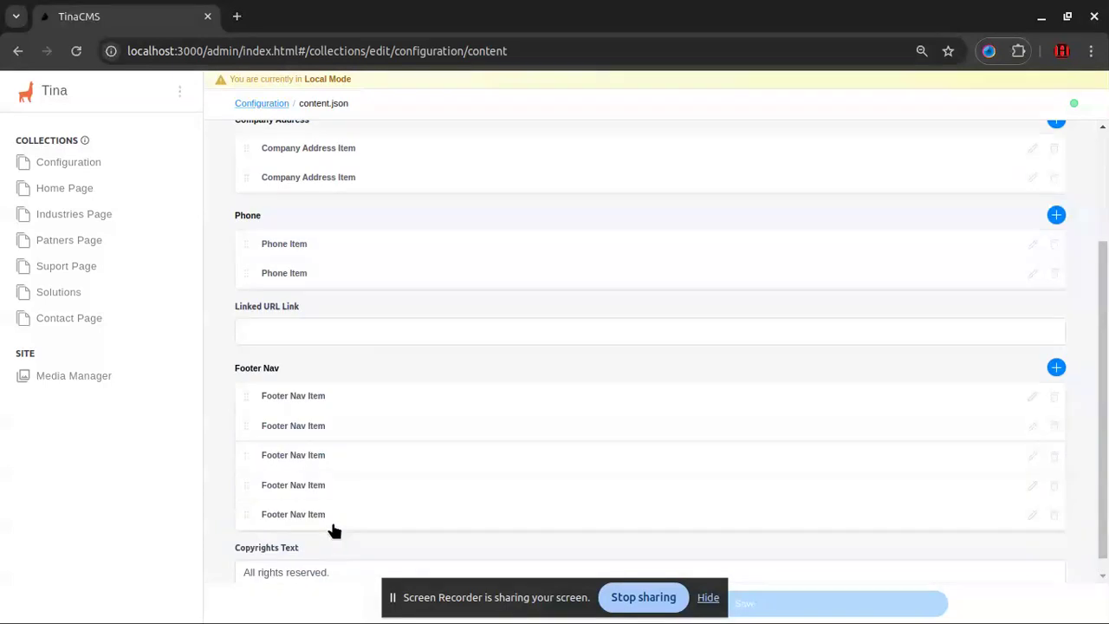
scroll(433, 234, up, 2)
click(387, 190)
click(339, 251)
click(351, 310)
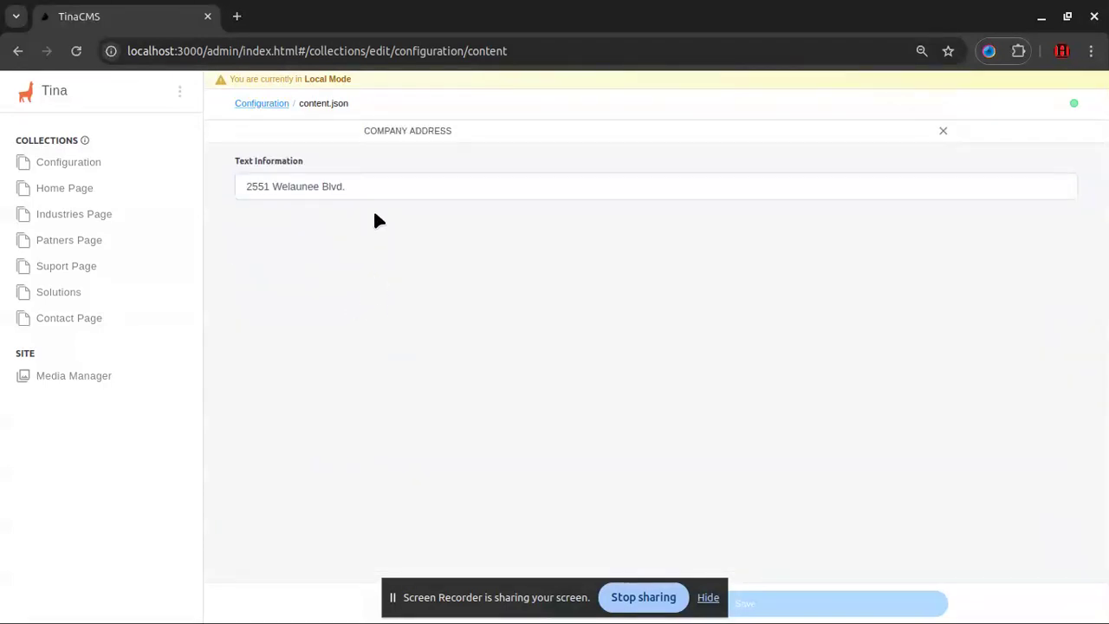
click(943, 133)
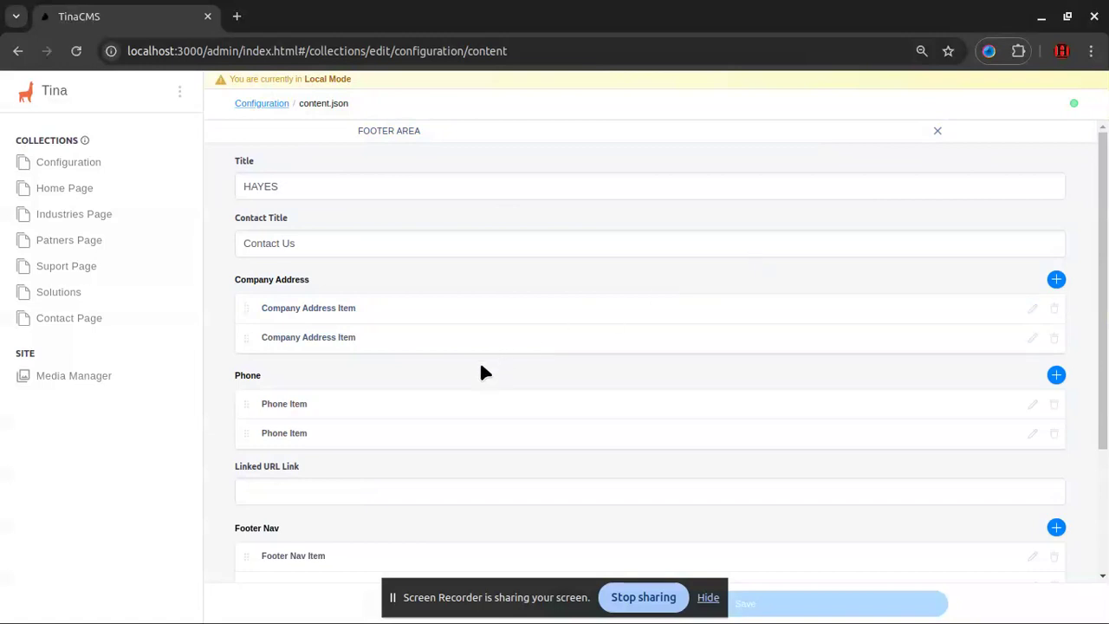
View the first Phone item and the first Footer Nav item, returning to the Footer Area after each.
click(415, 408)
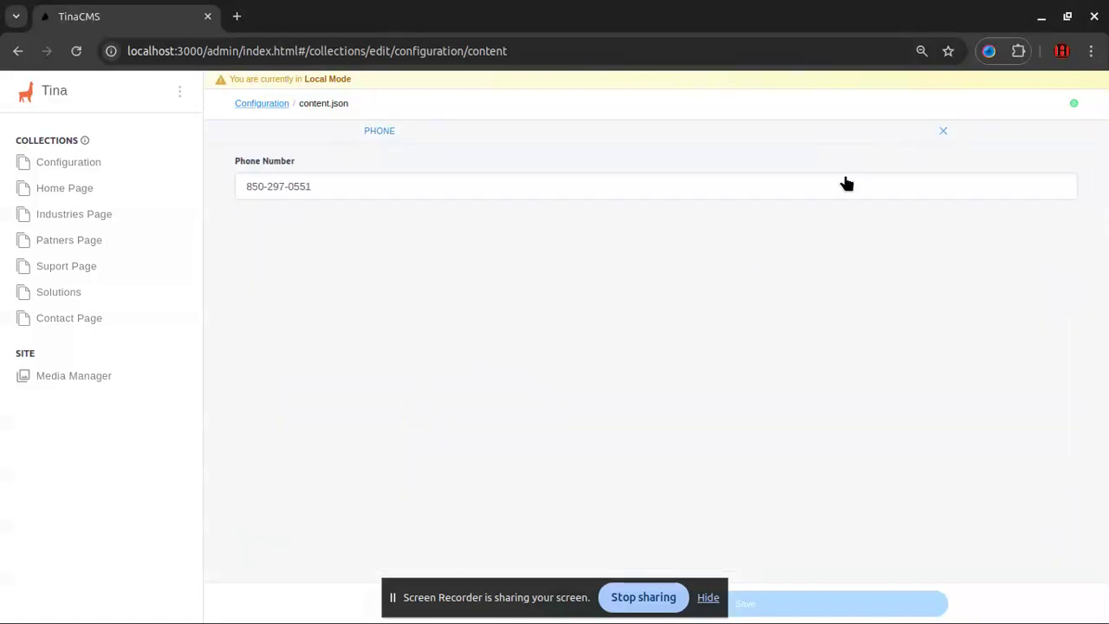
click(918, 134)
click(382, 388)
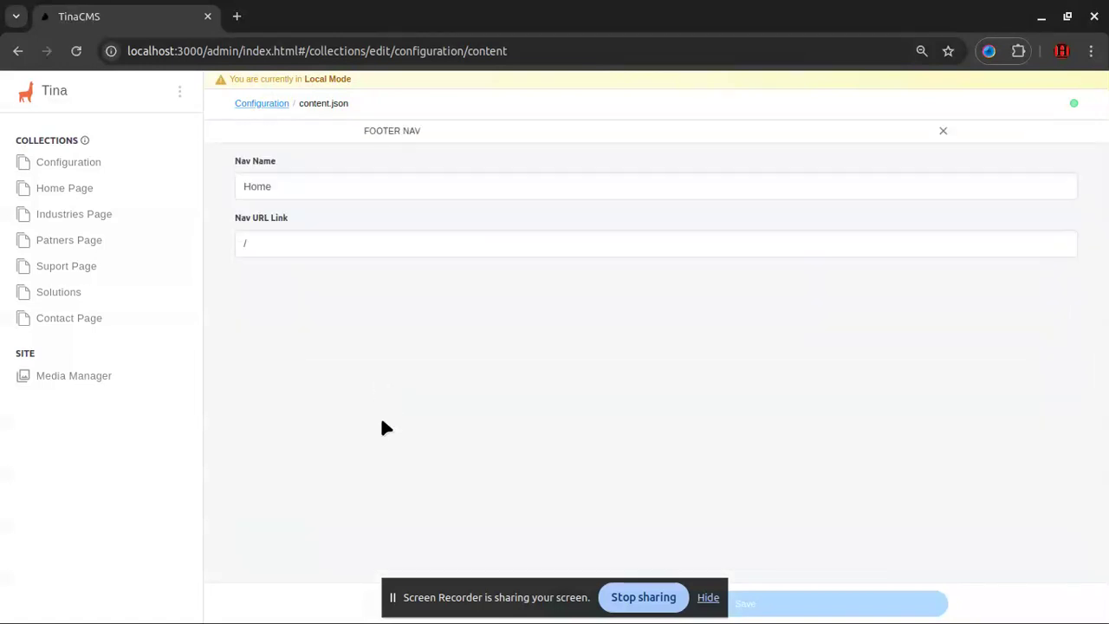
click(942, 131)
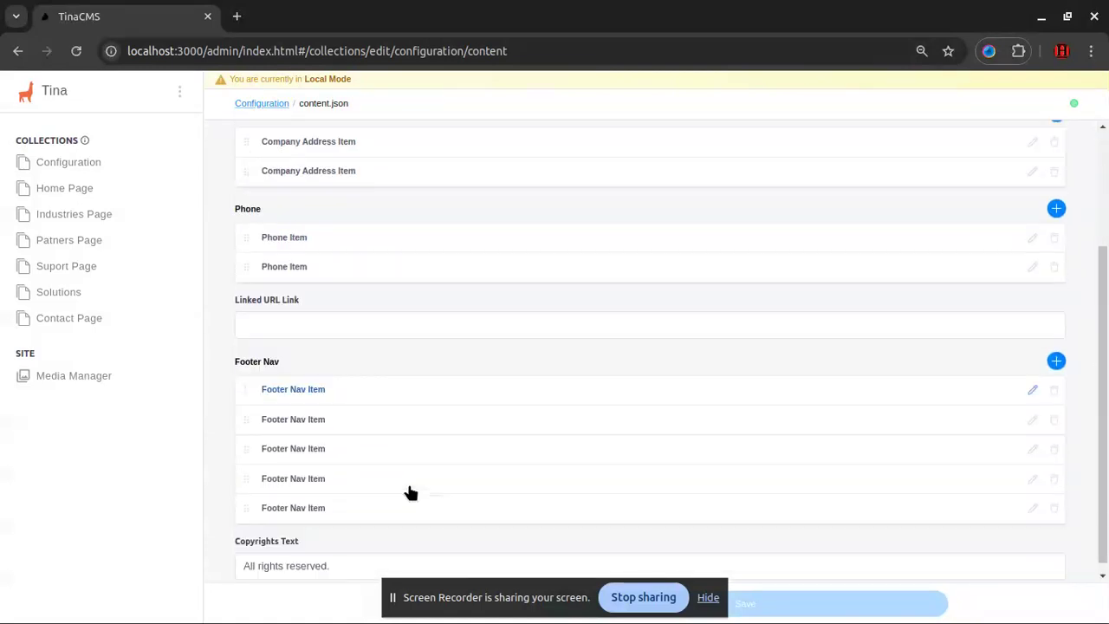
View the fourth Footer Nav item, return to the Footer Area, and examine its Copyrights Text.
click(398, 485)
double_click(951, 138)
click(942, 132)
scroll(559, 420, down, 2)
drag(337, 559, 213, 561)
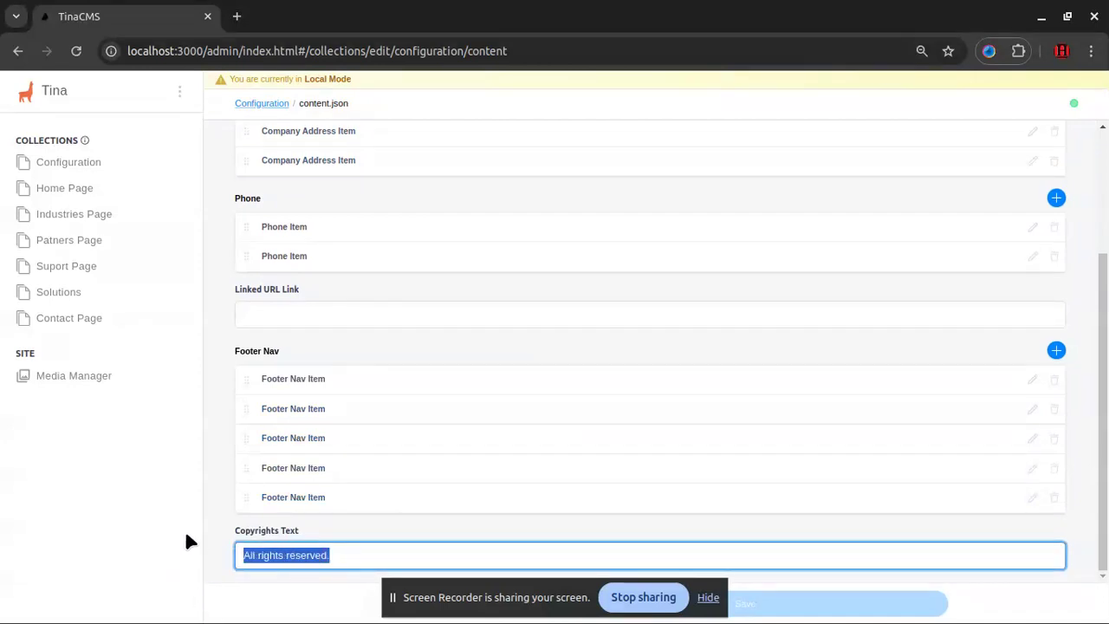
click(207, 520)
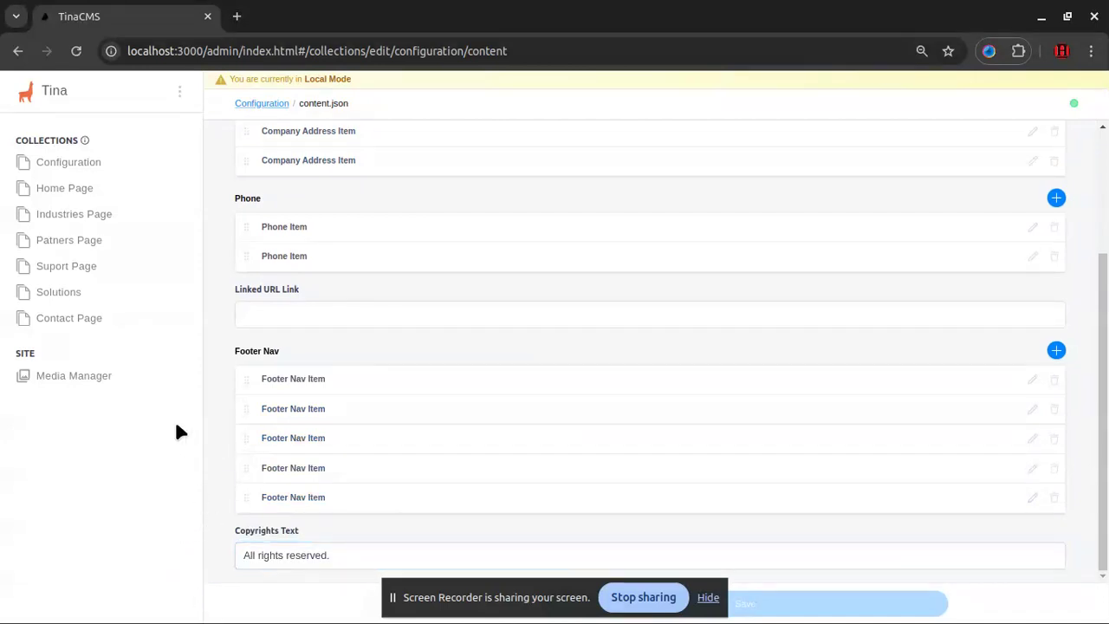
Open the Media Manager's /img folder and browse through the images stored there.
click(104, 381)
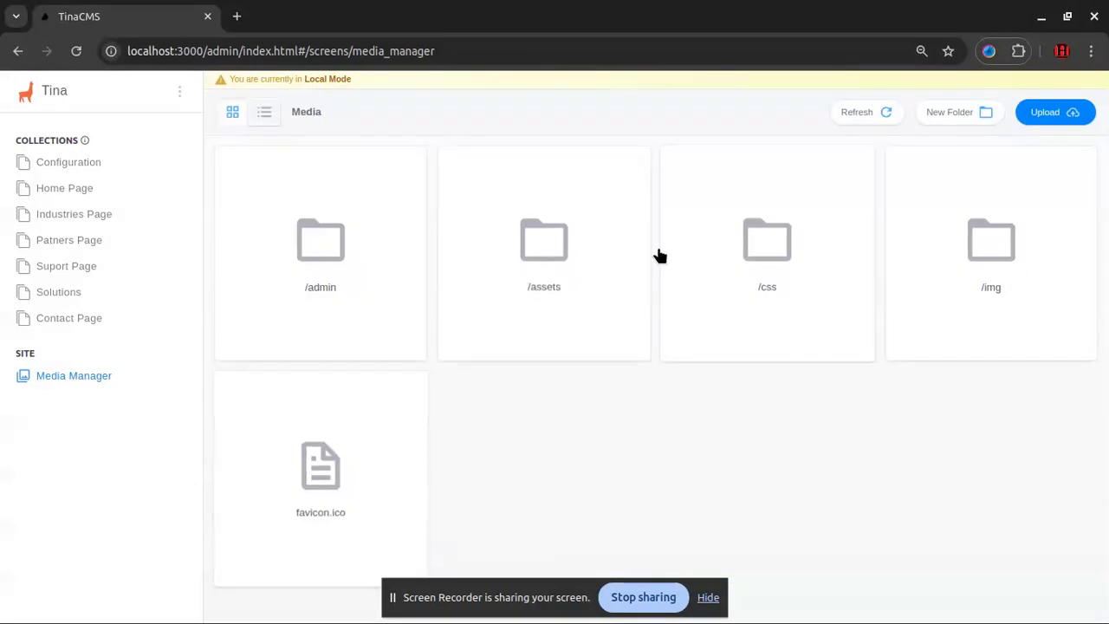
click(1023, 252)
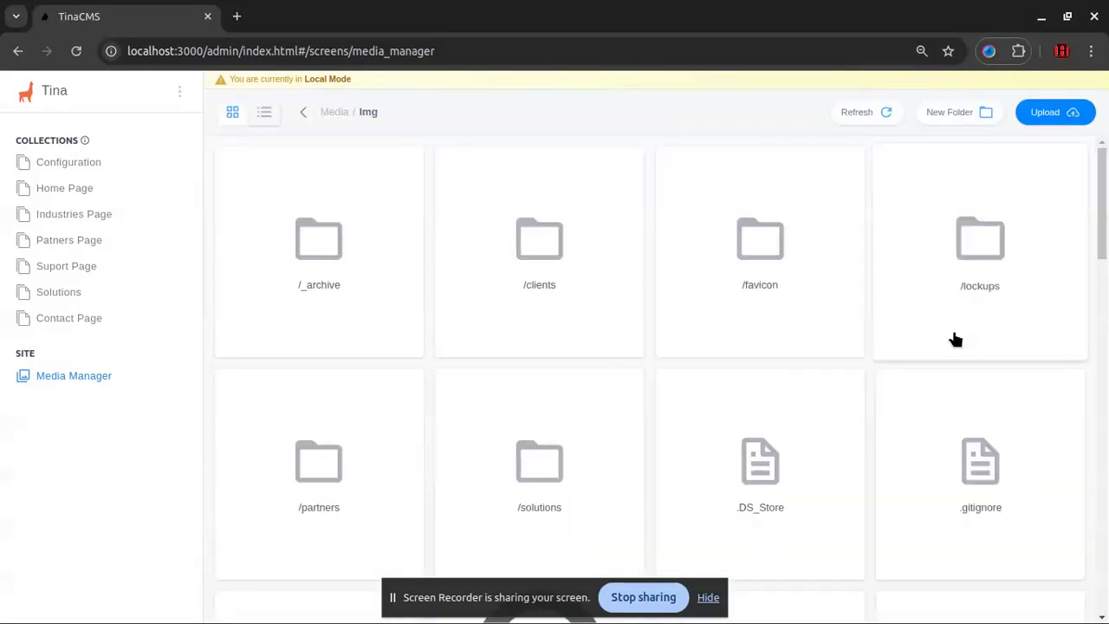
scroll(626, 304, down, 7)
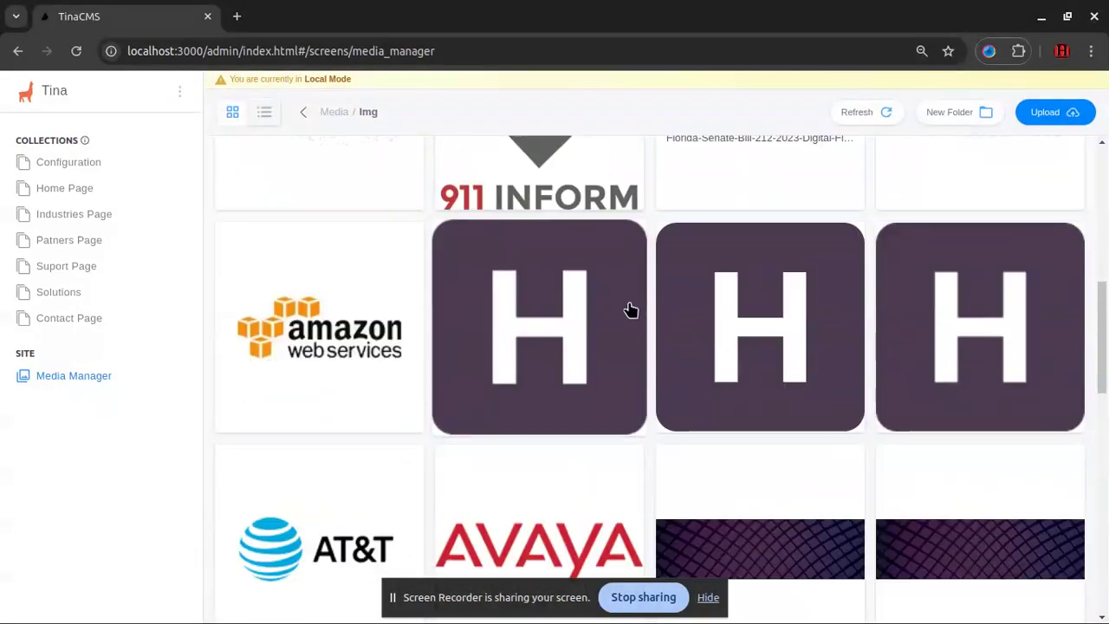
scroll(896, 280, down, 10)
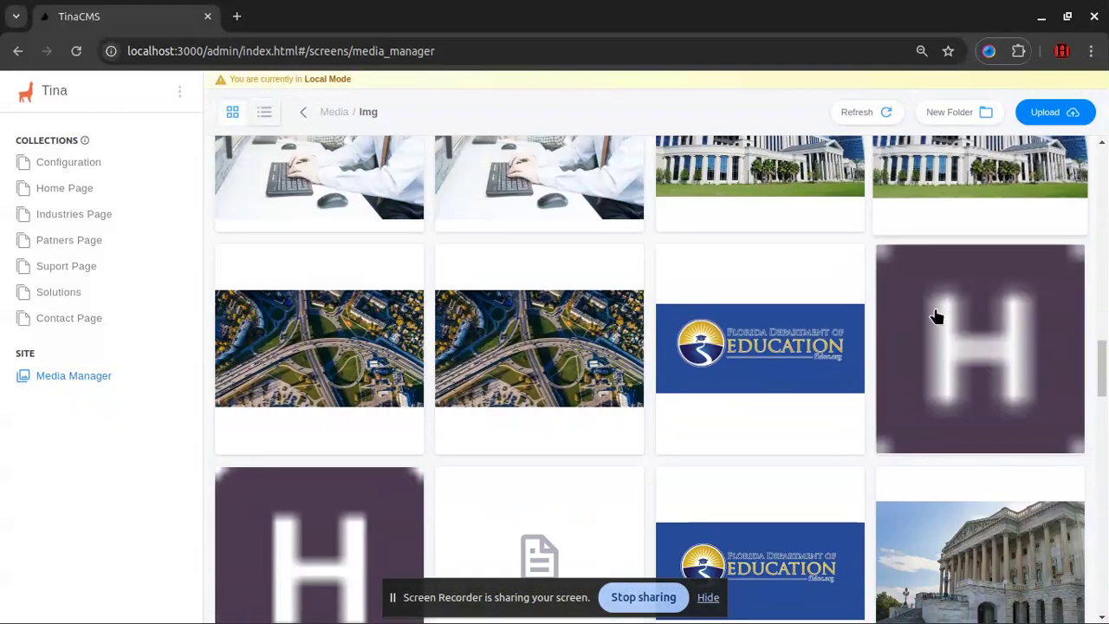
scroll(937, 317, down, 8)
scroll(937, 317, up, 18)
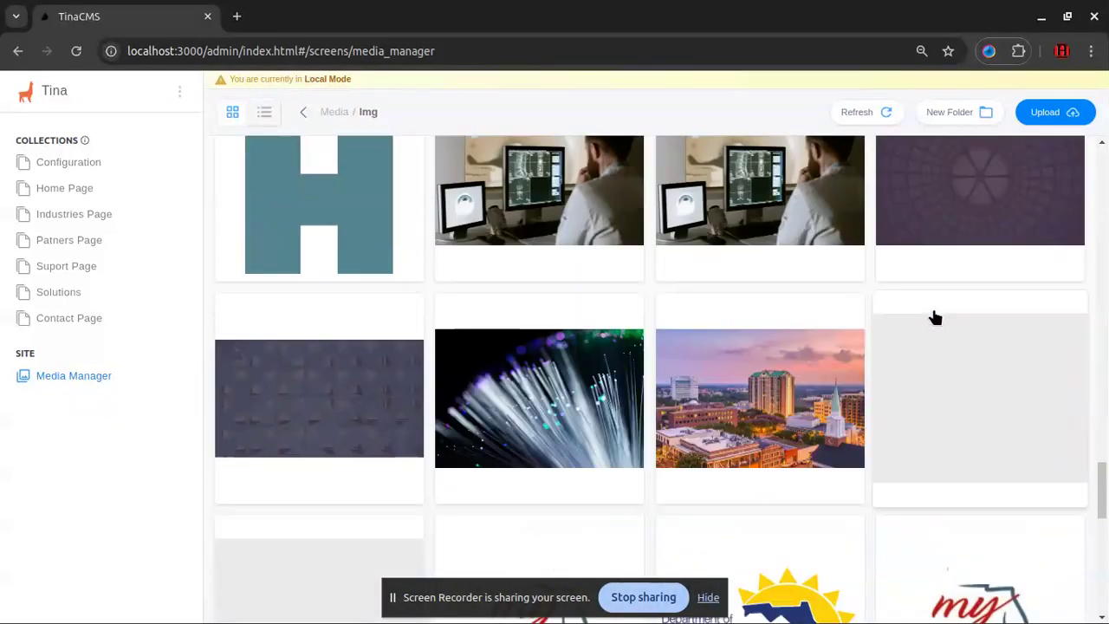